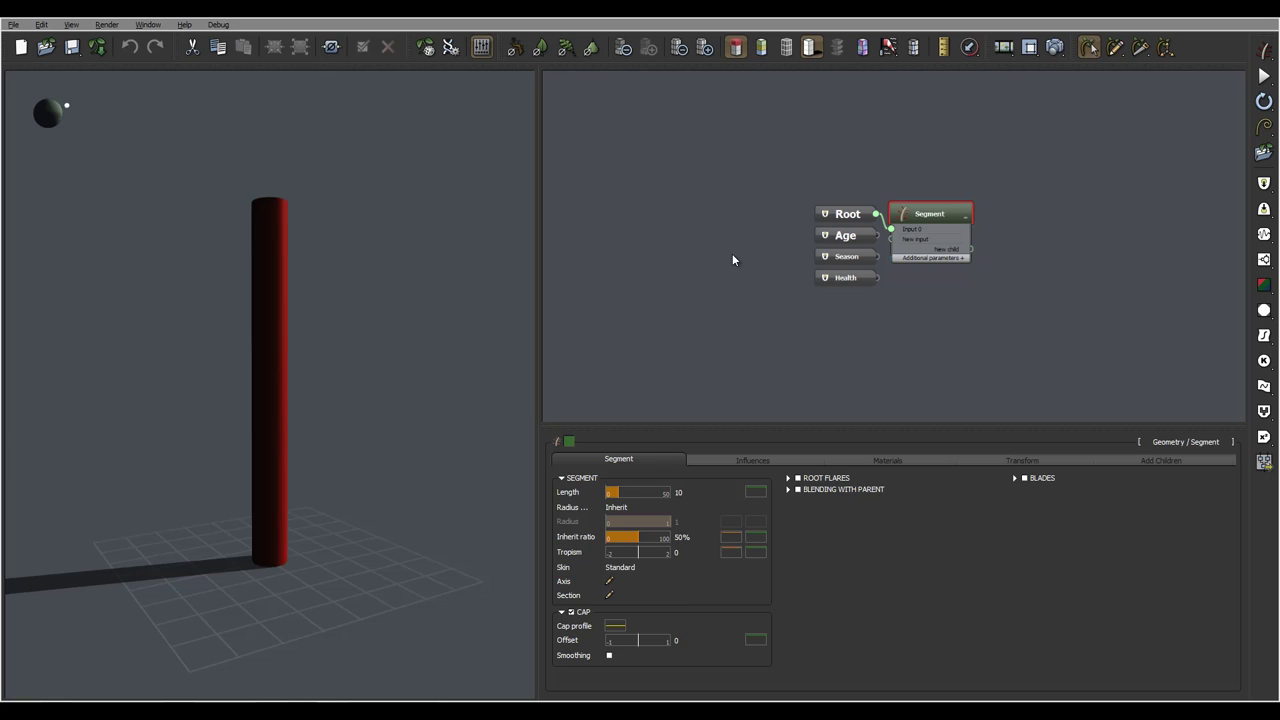
Examine the default trunk segment and its node graph from several angles.
{"action": "middle_click_drag", "start_coordinate": [772, 228], "coordinate": [597, 276]}
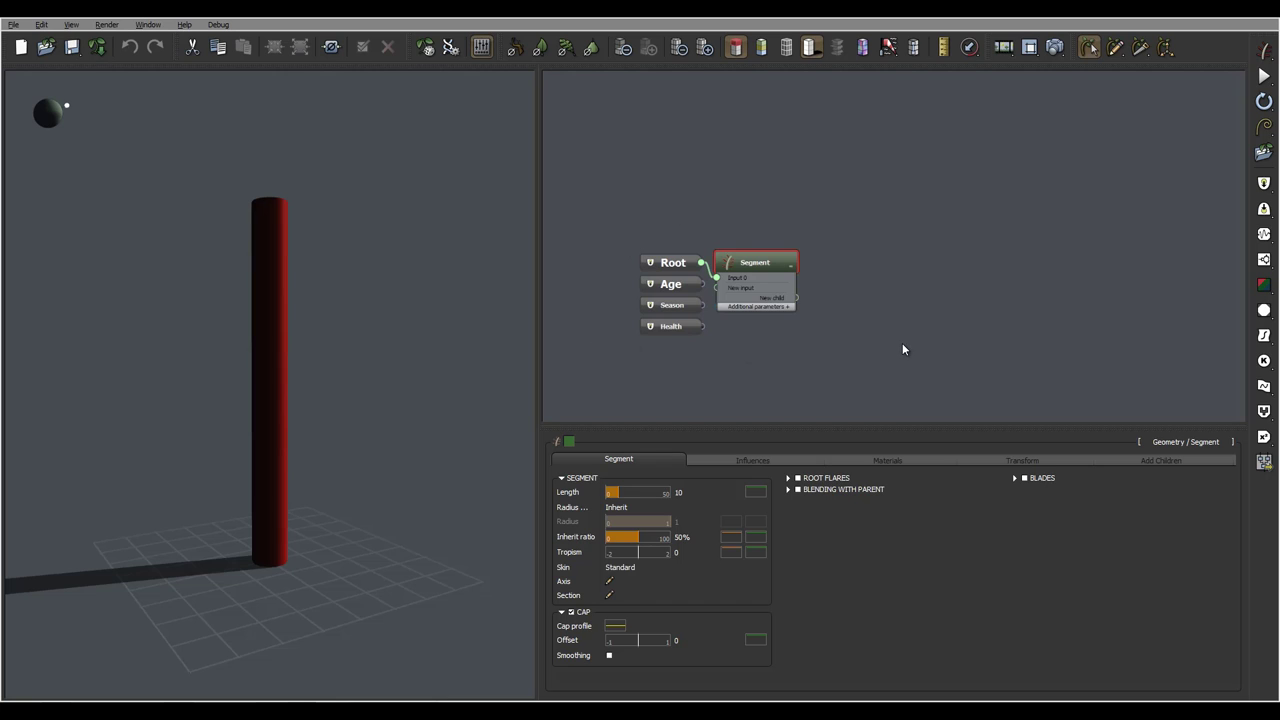
{"action": "mouse_move", "coordinate": [803, 229]}
{"action": "middle_mouse_down"}
{"action": "mouse_move", "coordinate": [908, 263]}
{"action": "mouse_move", "coordinate": [874, 175]}
{"action": "middle_mouse_up"}
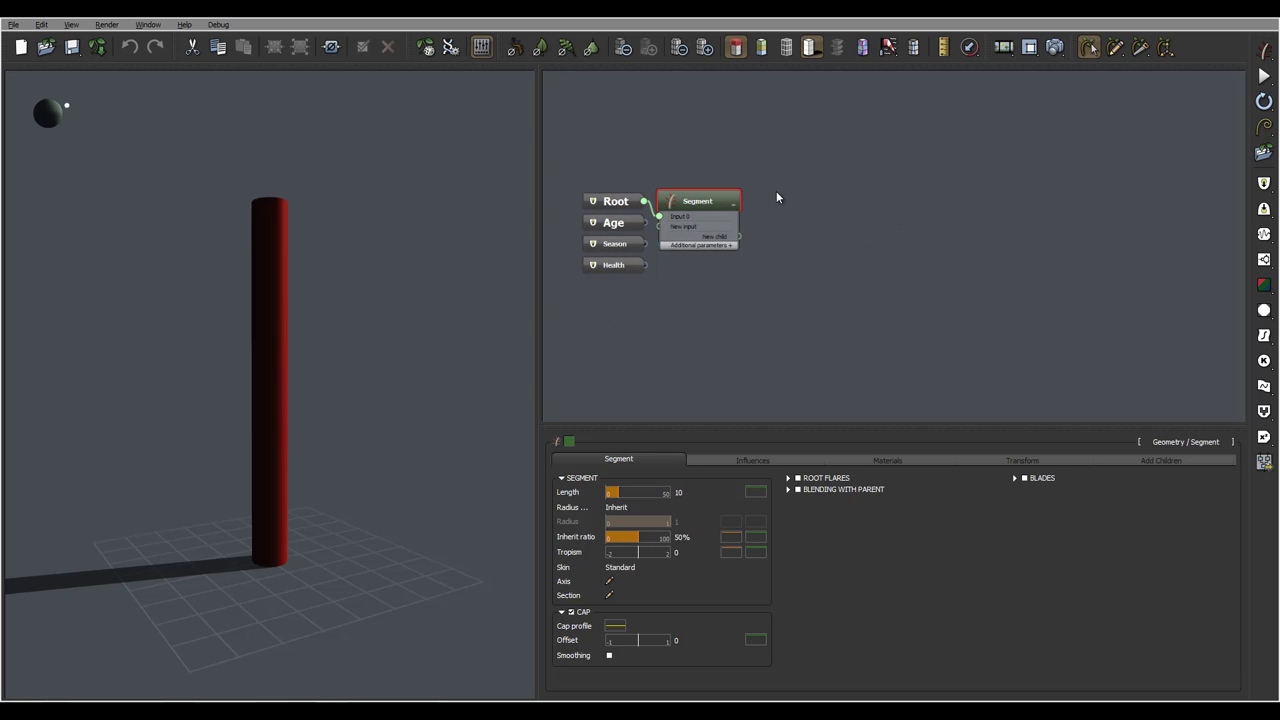
{"action": "left_click_drag", "start_coordinate": [393, 323], "coordinate": [325, 345]}
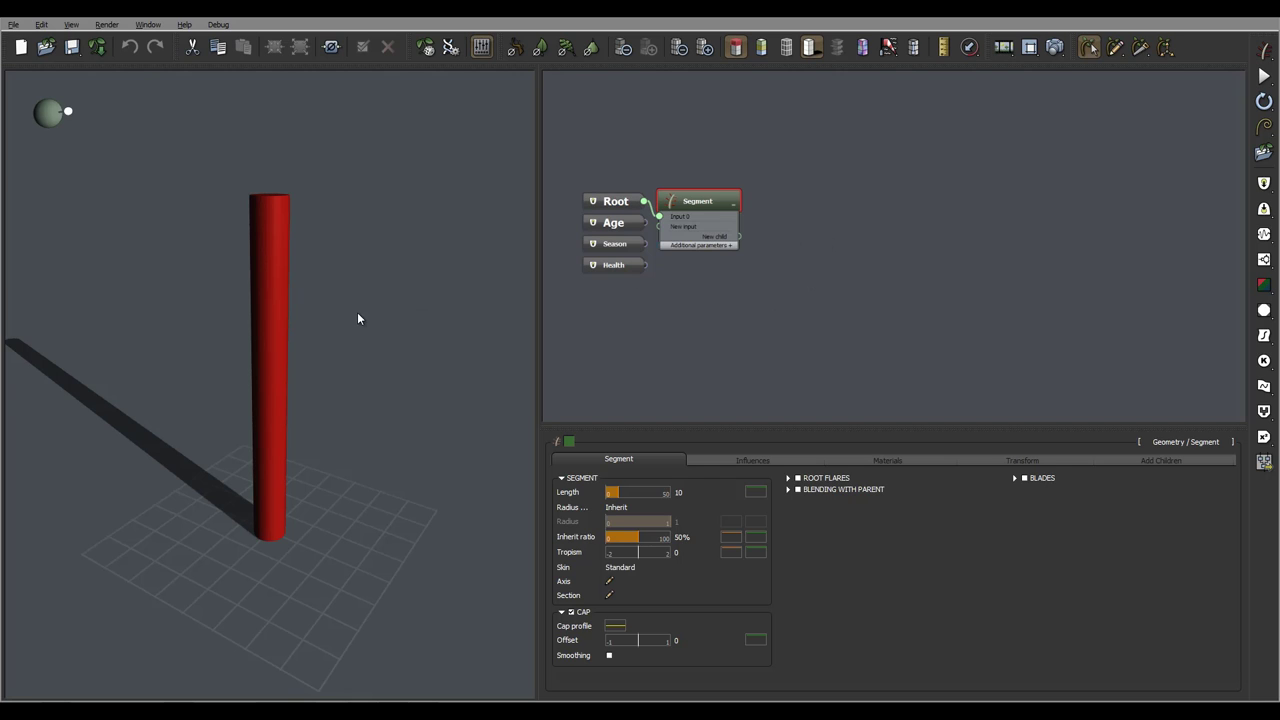
{"action": "left_click_drag", "start_coordinate": [358, 318], "coordinate": [365, 277]}
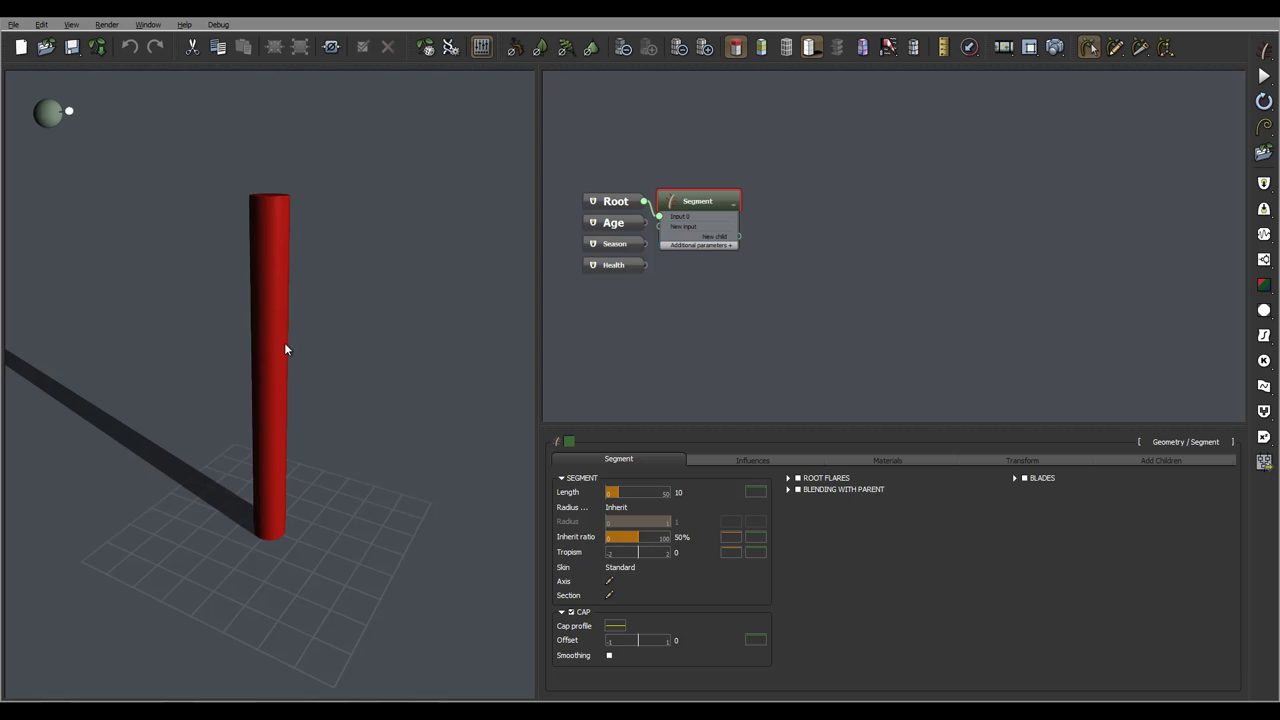
{"action": "left_click_drag", "start_coordinate": [294, 349], "coordinate": [339, 292]}
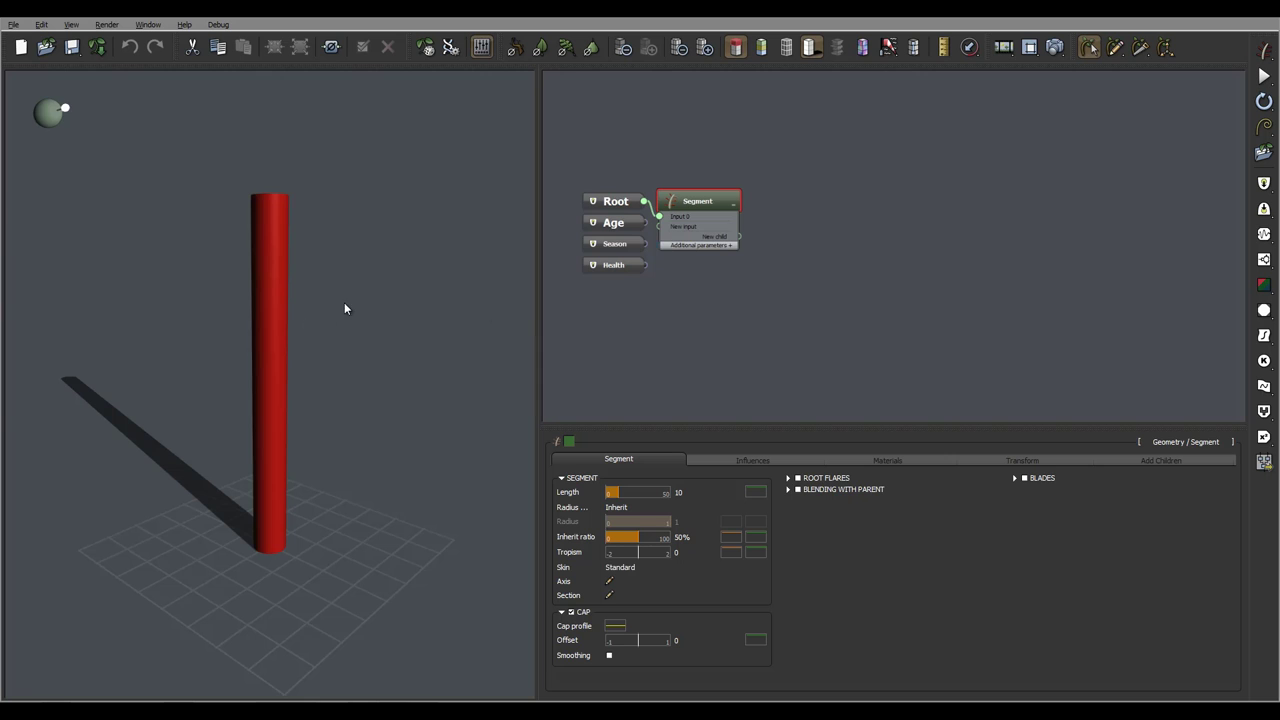
{"action": "left_click_drag", "start_coordinate": [344, 309], "coordinate": [370, 320]}
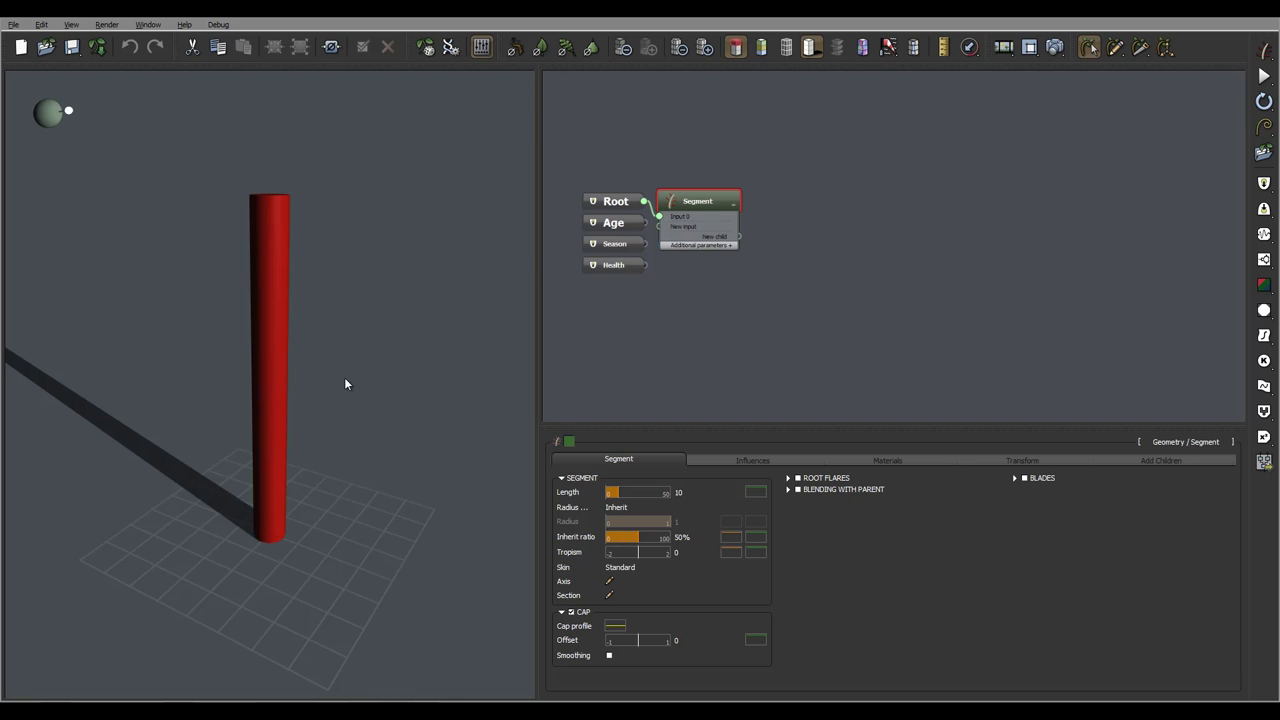
{"action": "left_click_drag", "start_coordinate": [411, 374], "coordinate": [232, 419]}
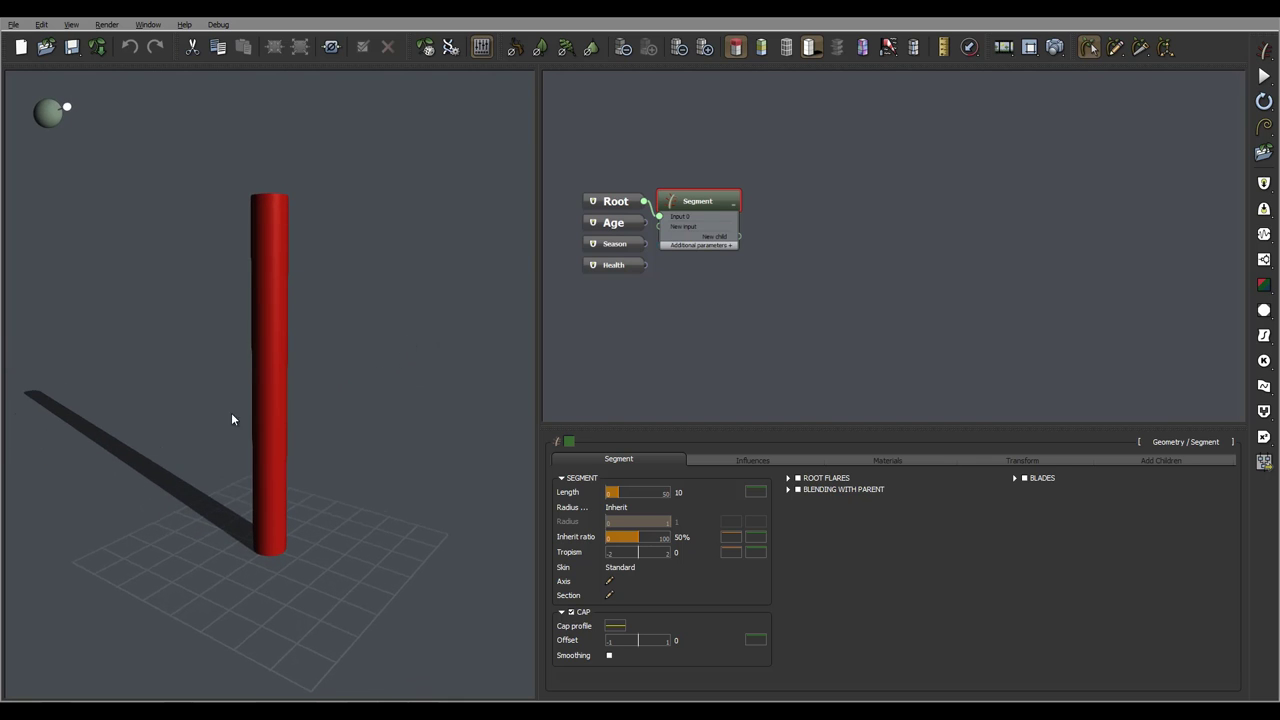
{"action": "left_click_drag", "start_coordinate": [411, 390], "coordinate": [456, 354]}
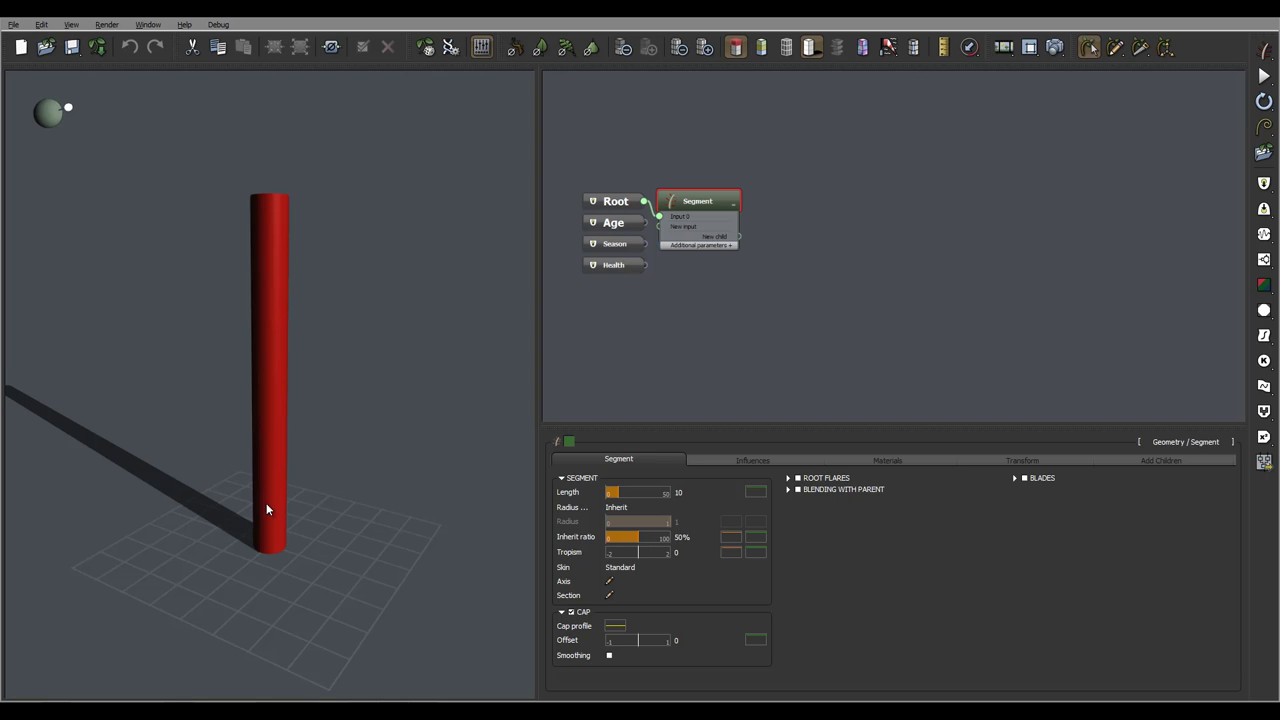
{"action": "left_click_drag", "start_coordinate": [393, 431], "coordinate": [353, 412]}
{"action": "left_click_drag", "start_coordinate": [265, 481], "coordinate": [282, 400]}
{"action": "left_click_drag", "start_coordinate": [340, 459], "coordinate": [346, 506]}
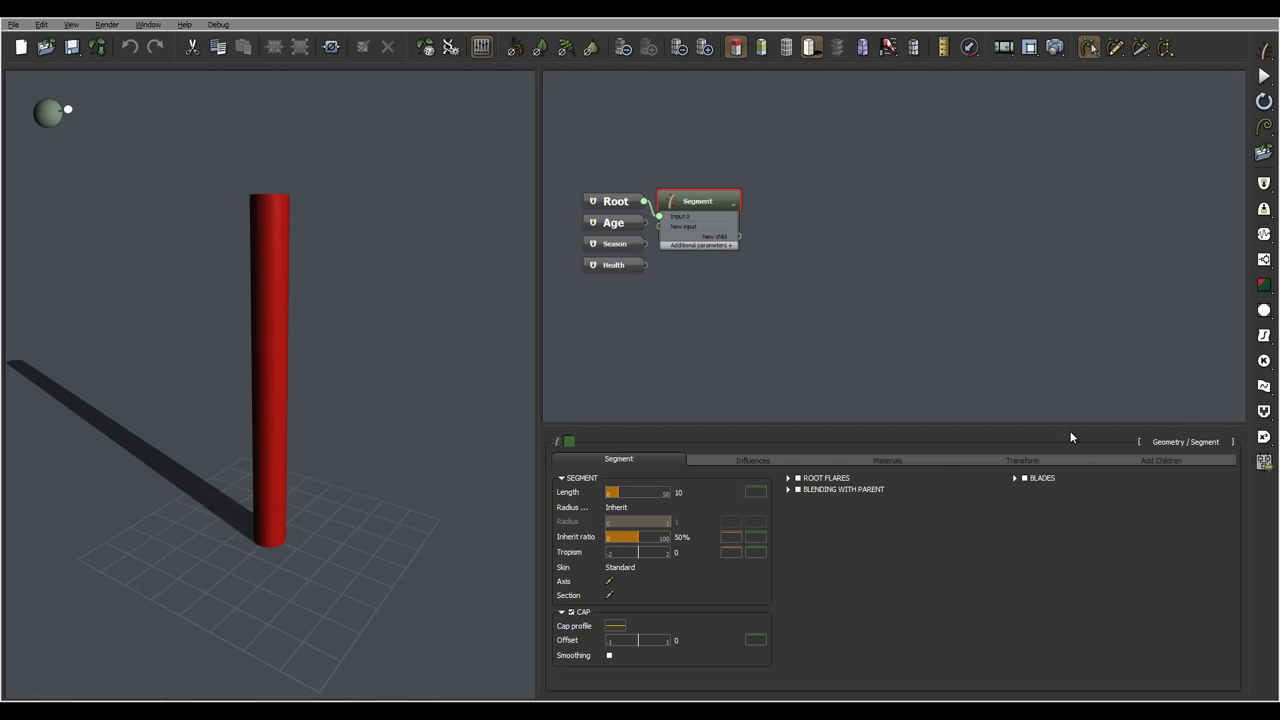
{"action": "mouse_move", "coordinate": [396, 369]}
{"action": "left_mouse_down"}
{"action": "mouse_move", "coordinate": [400, 420]}
{"action": "mouse_move", "coordinate": [403, 369]}
{"action": "left_mouse_up"}
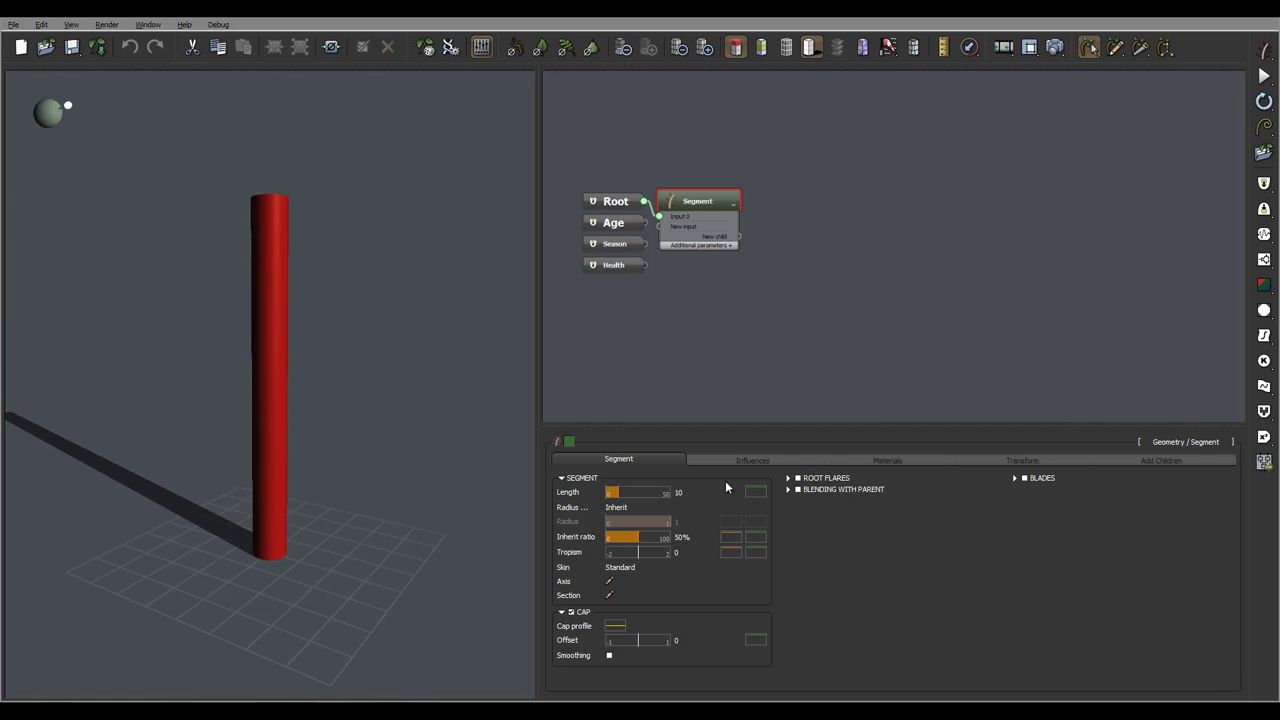
Set the Segment node's length to 2 with a random variation of 0.5.
{"action": "double_click", "coordinate": [690, 493]}
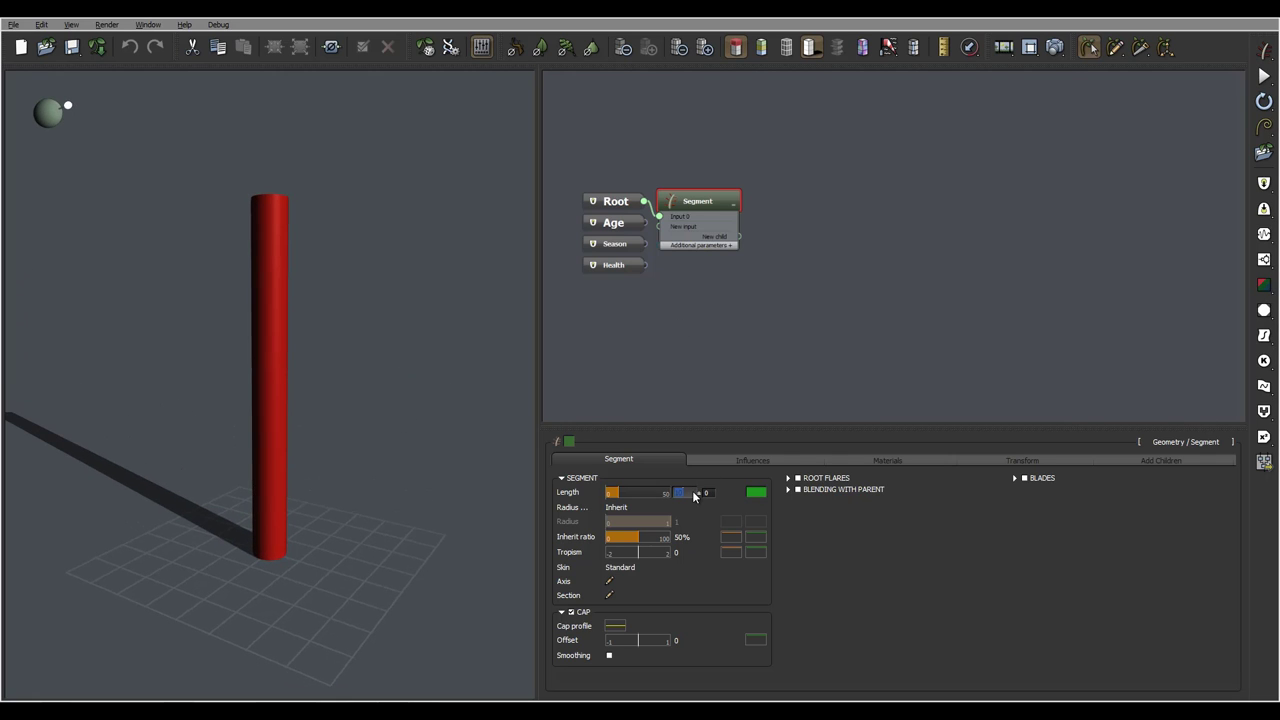
{"action": "type", "text": "2"}
{"action": "key", "text": "Return"}
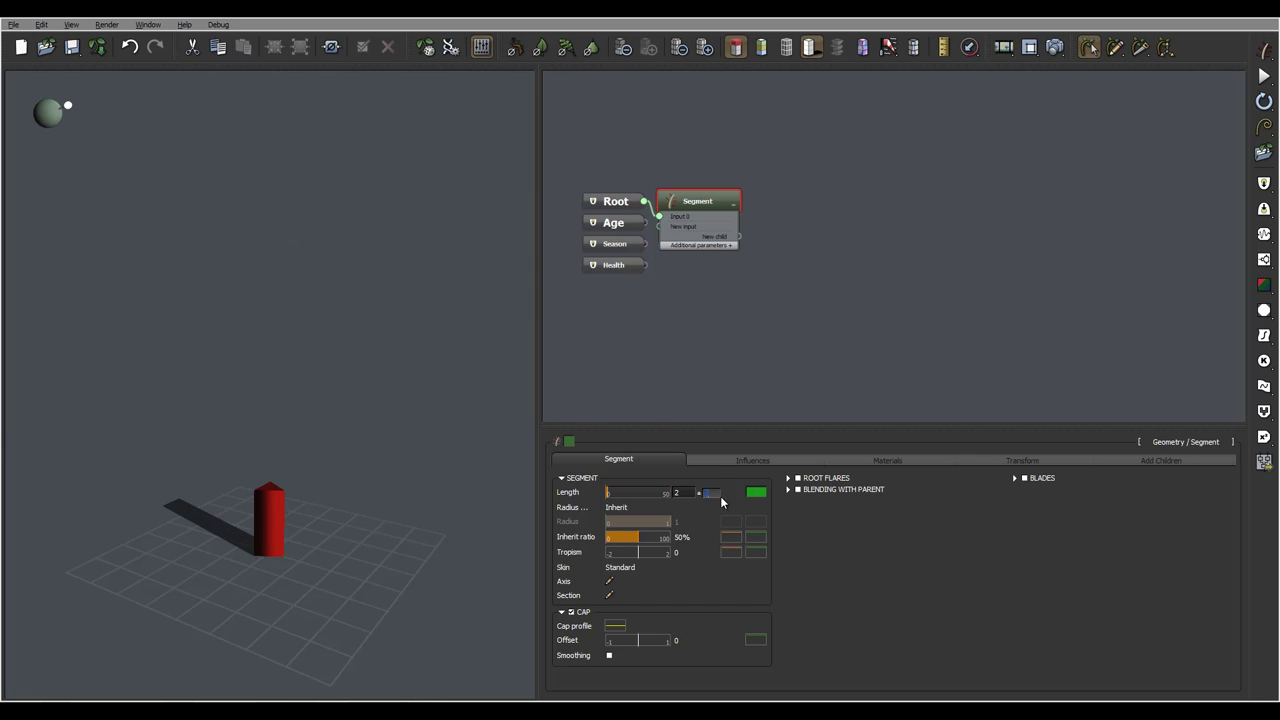
{"action": "type", "text": "0.5"}
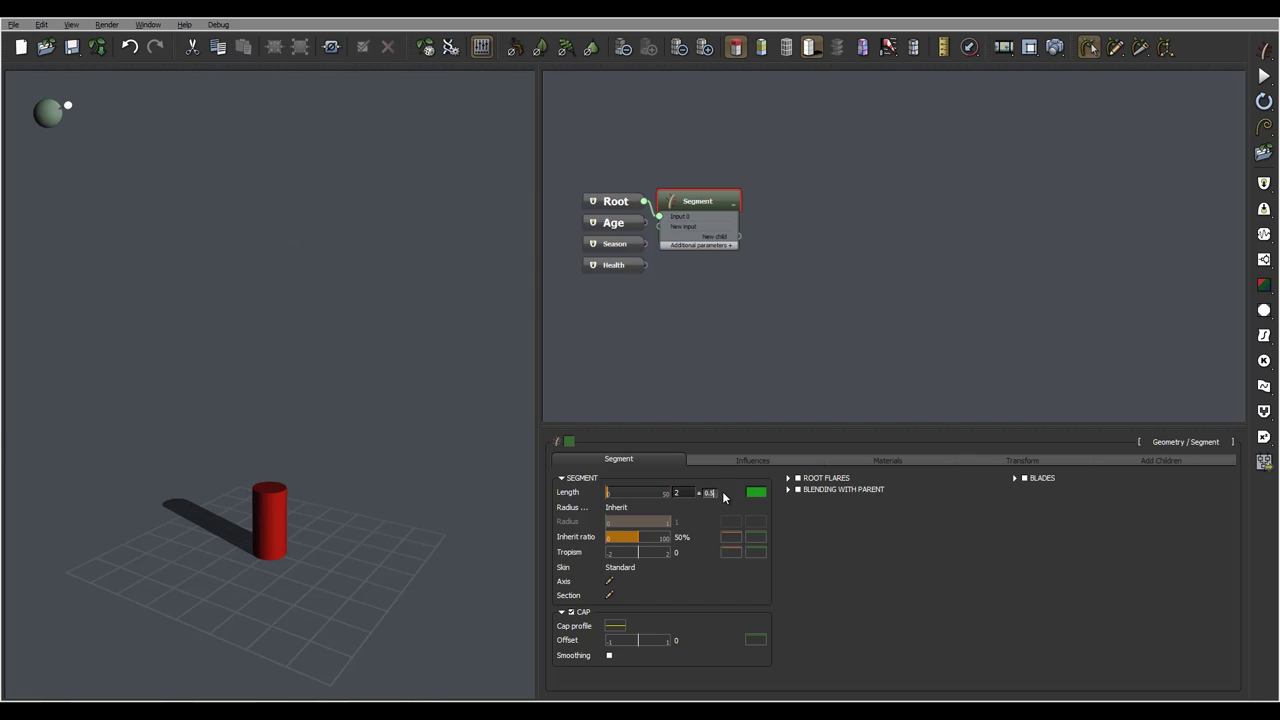
{"action": "key", "text": "Return"}
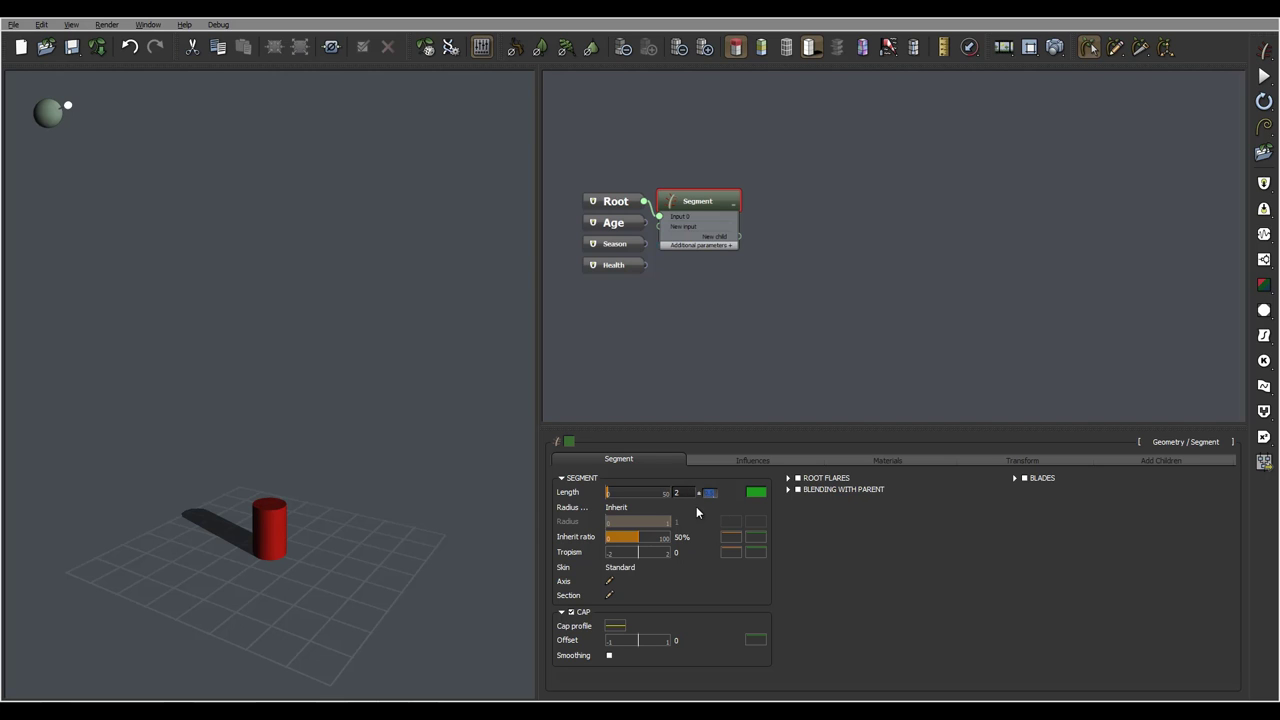
Inspect the shortened trunk segment up close from different angles.
{"action": "right_click_drag", "start_coordinate": [336, 511], "coordinate": [294, 523]}
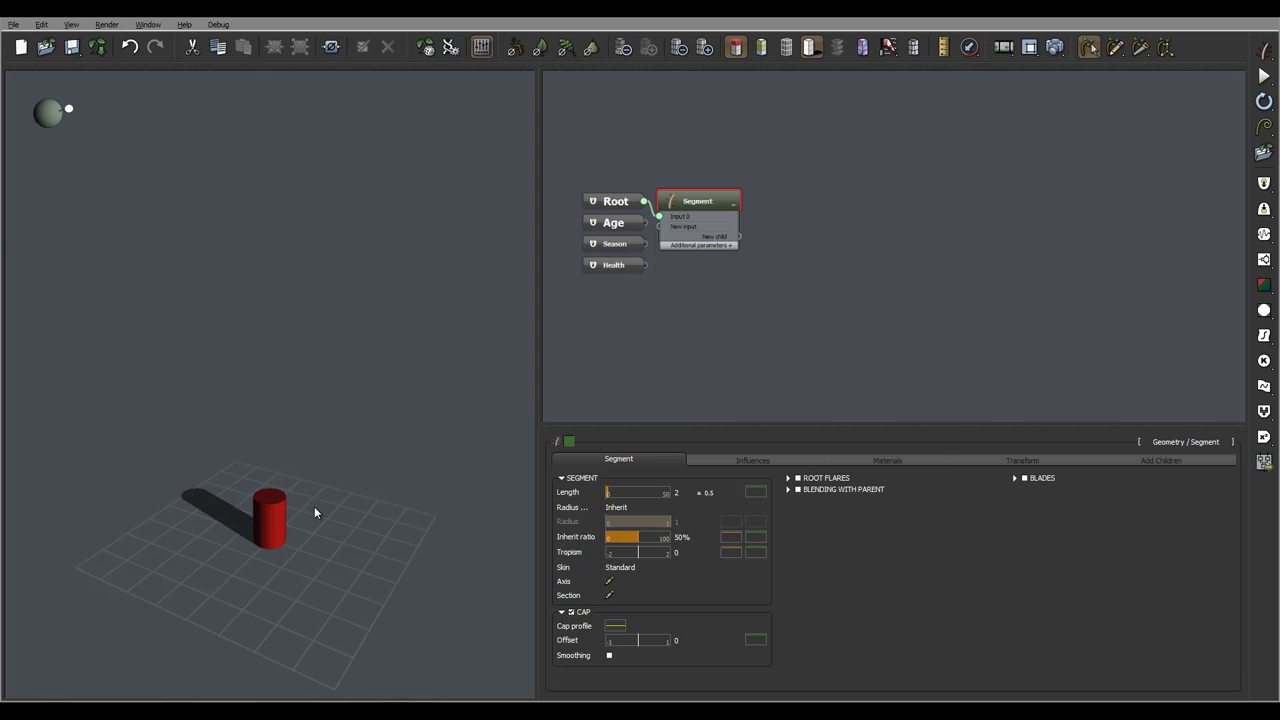
{"action": "left_click_drag", "start_coordinate": [318, 510], "coordinate": [331, 455]}
{"action": "scroll", "coordinate": [329, 455], "scroll_direction": "up", "scroll_amount": 4}
{"action": "middle_click_drag", "start_coordinate": [426, 483], "coordinate": [385, 473]}
{"action": "mouse_move", "coordinate": [384, 473]}
{"action": "left_mouse_down"}
{"action": "mouse_move", "coordinate": [403, 446]}
{"action": "mouse_move", "coordinate": [351, 426]}
{"action": "mouse_move", "coordinate": [365, 456]}
{"action": "left_mouse_up"}
{"action": "scroll", "coordinate": [351, 456], "scroll_direction": "up", "scroll_amount": 2}
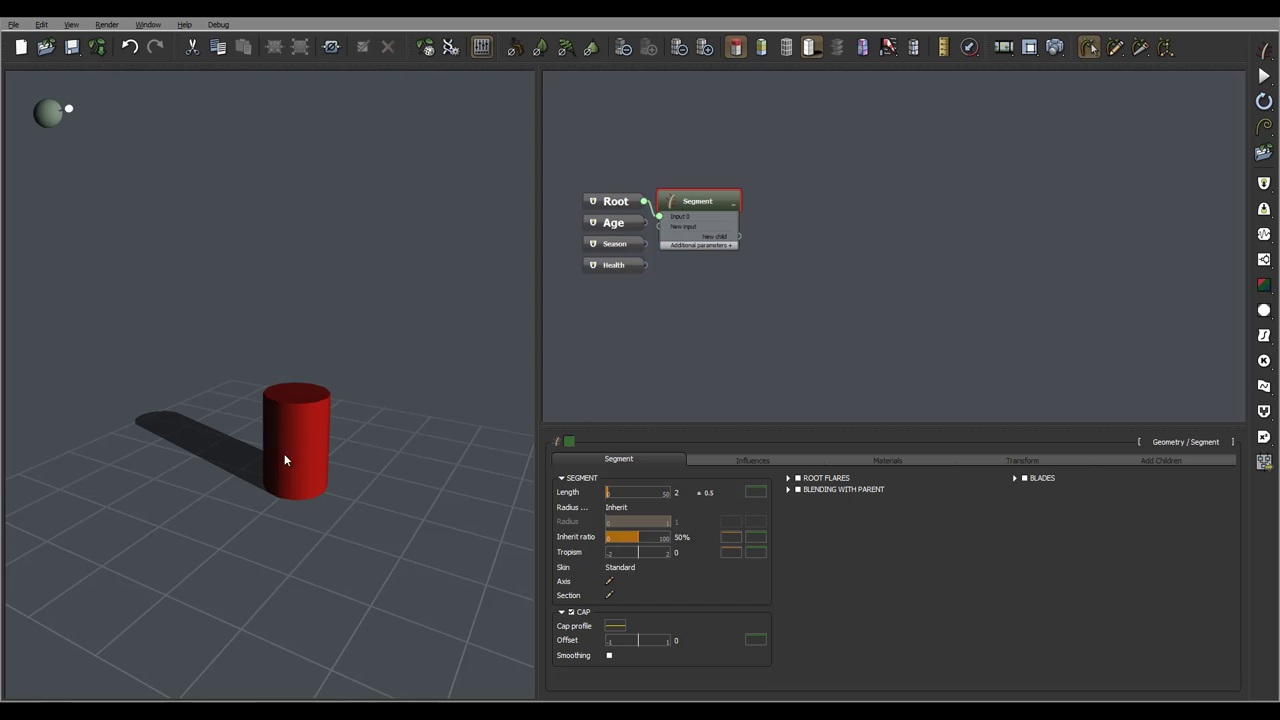
{"action": "left_click_drag", "start_coordinate": [452, 452], "coordinate": [366, 482]}
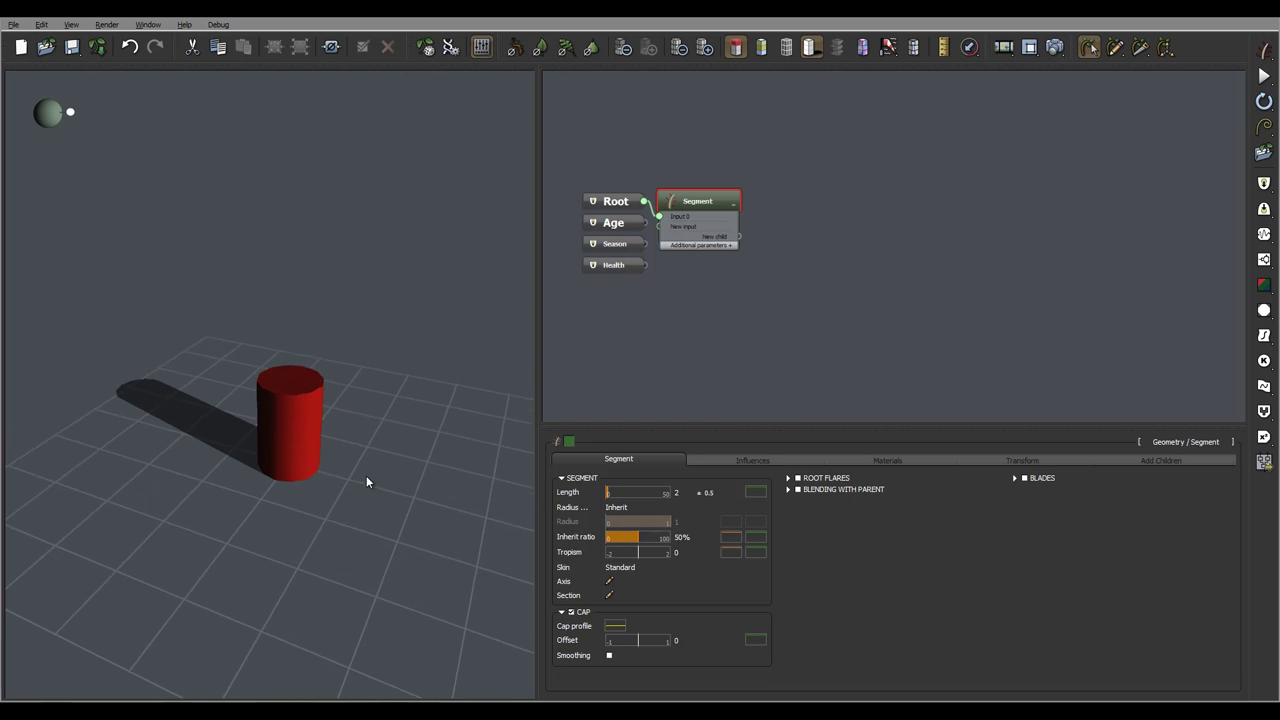
Switch the segment's radius mode to User defined and set the radius to 0.2 with a variation of 0.02.
{"action": "left_click", "coordinate": [623, 508]}
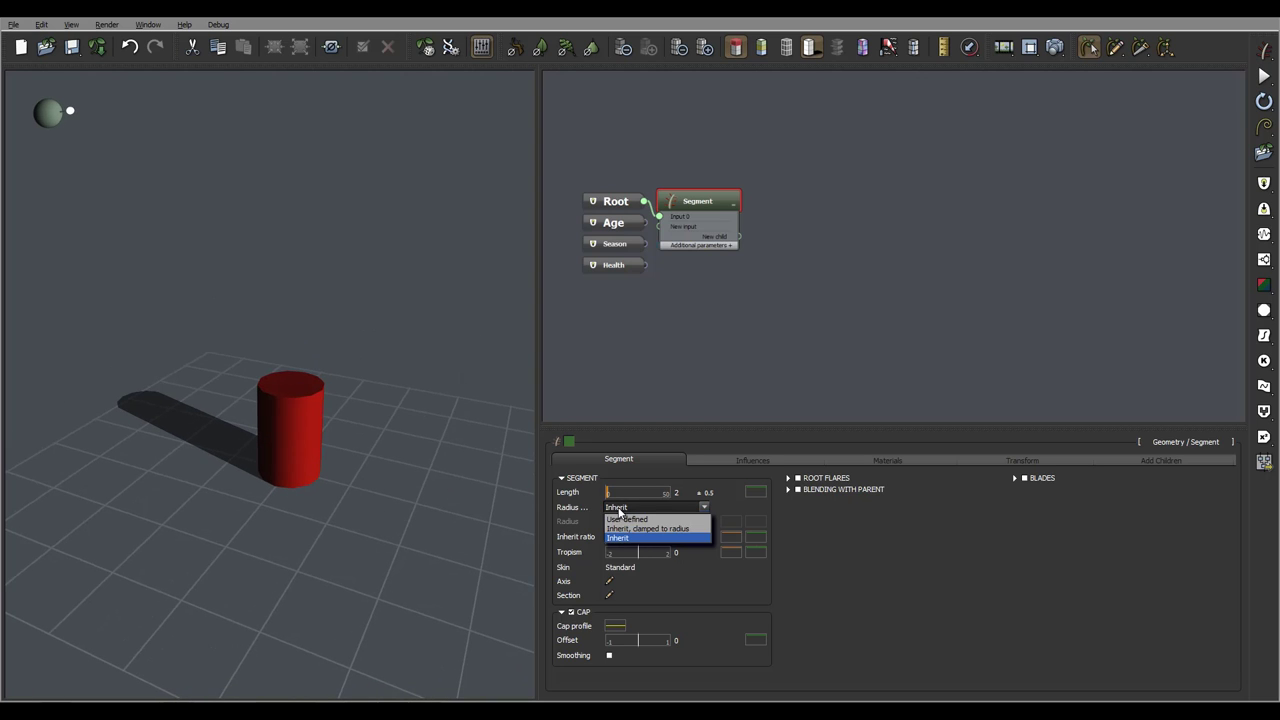
{"action": "left_click", "coordinate": [625, 519]}
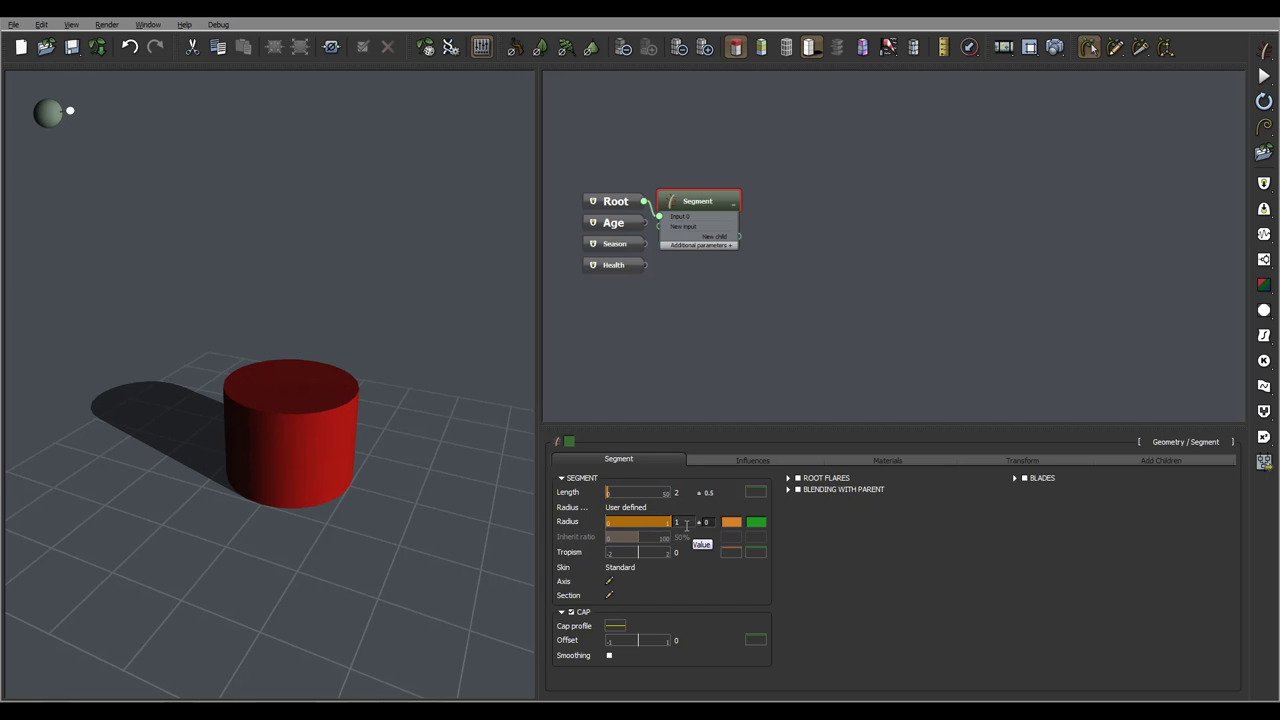
{"action": "double_click", "coordinate": [686, 523]}
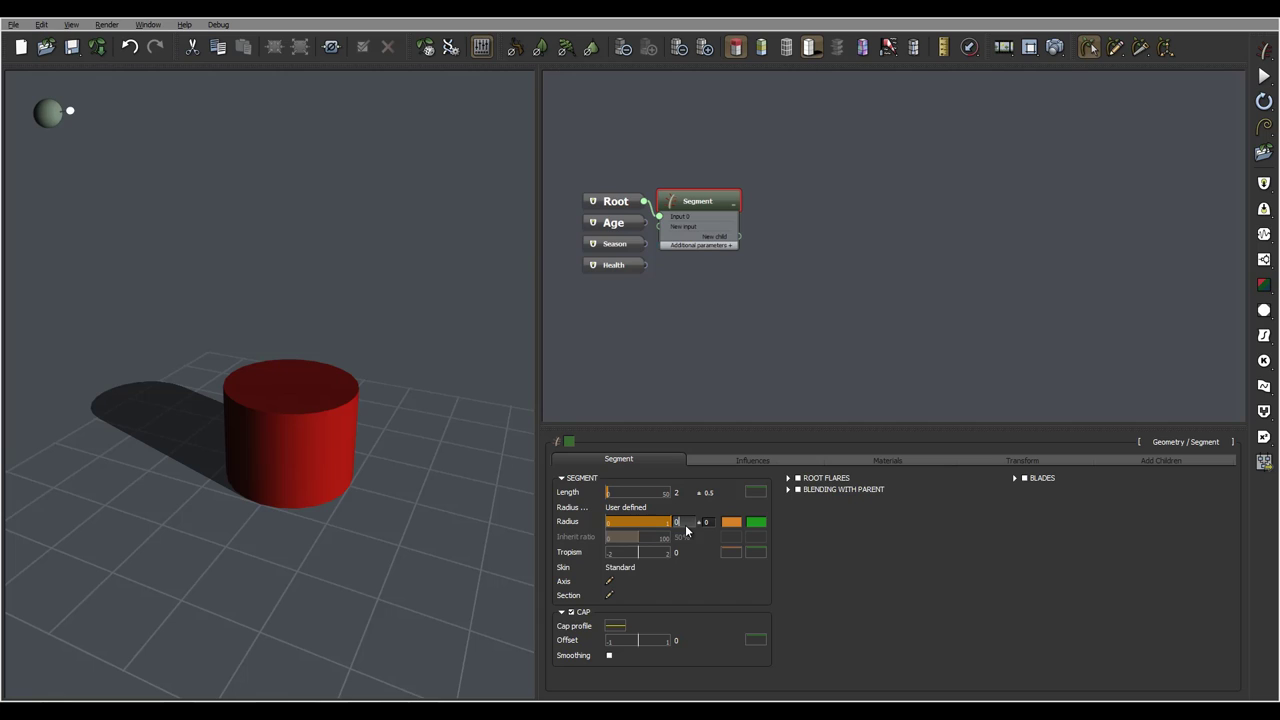
{"action": "left_click", "coordinate": [710, 522]}
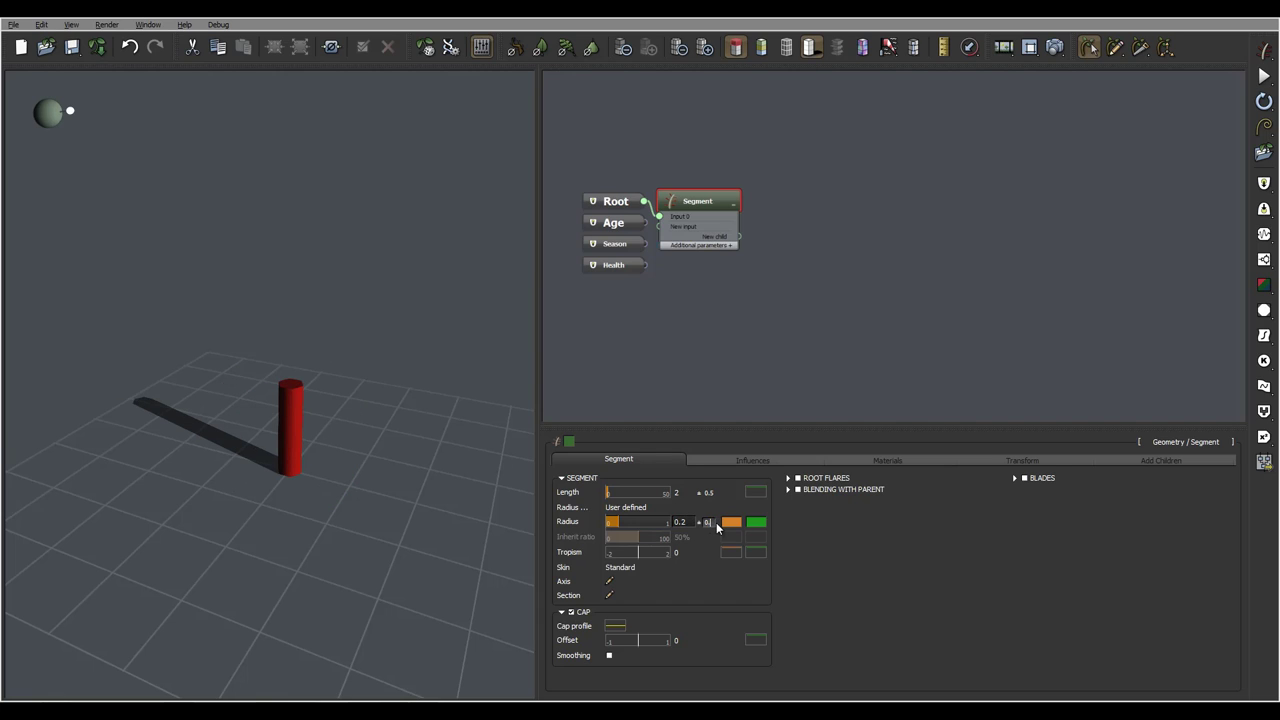
{"action": "type", "text": ".02"}
{"action": "left_click", "coordinate": [437, 386]}
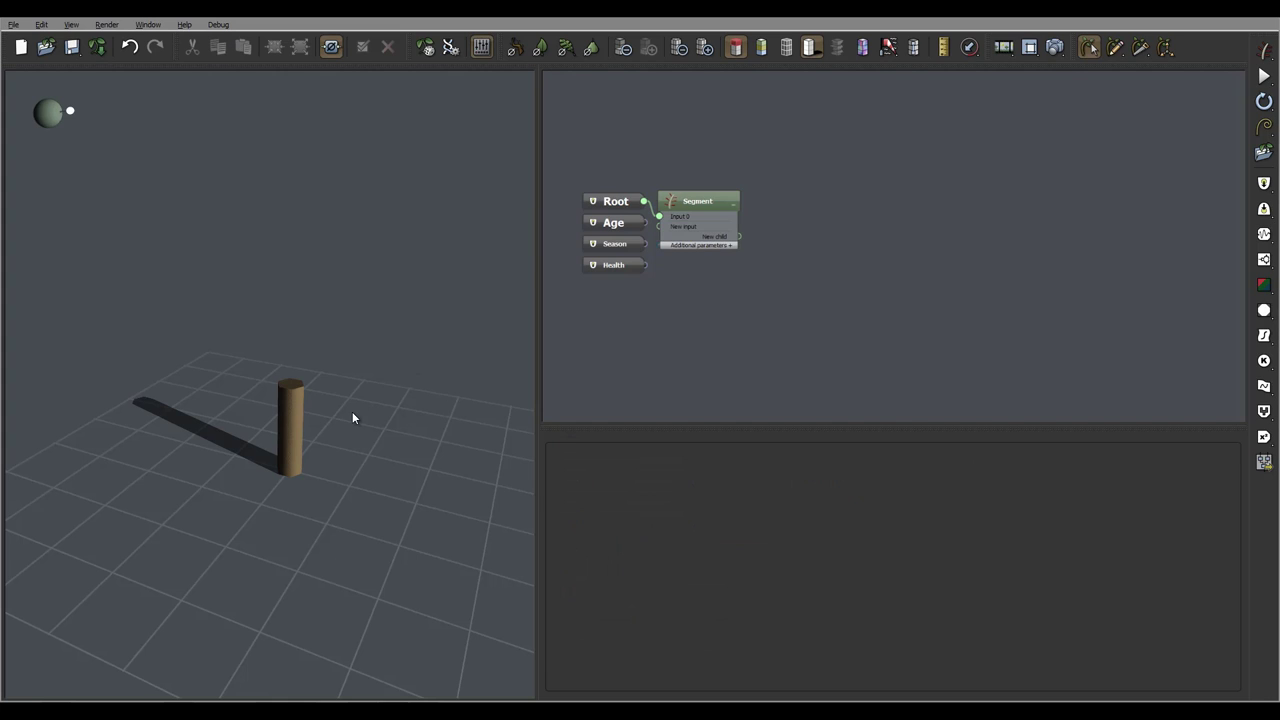
Taper the Segment node's radius profile by lowering its end keypoint at X = 1 to Y = 0.5.
{"action": "left_click", "coordinate": [711, 198]}
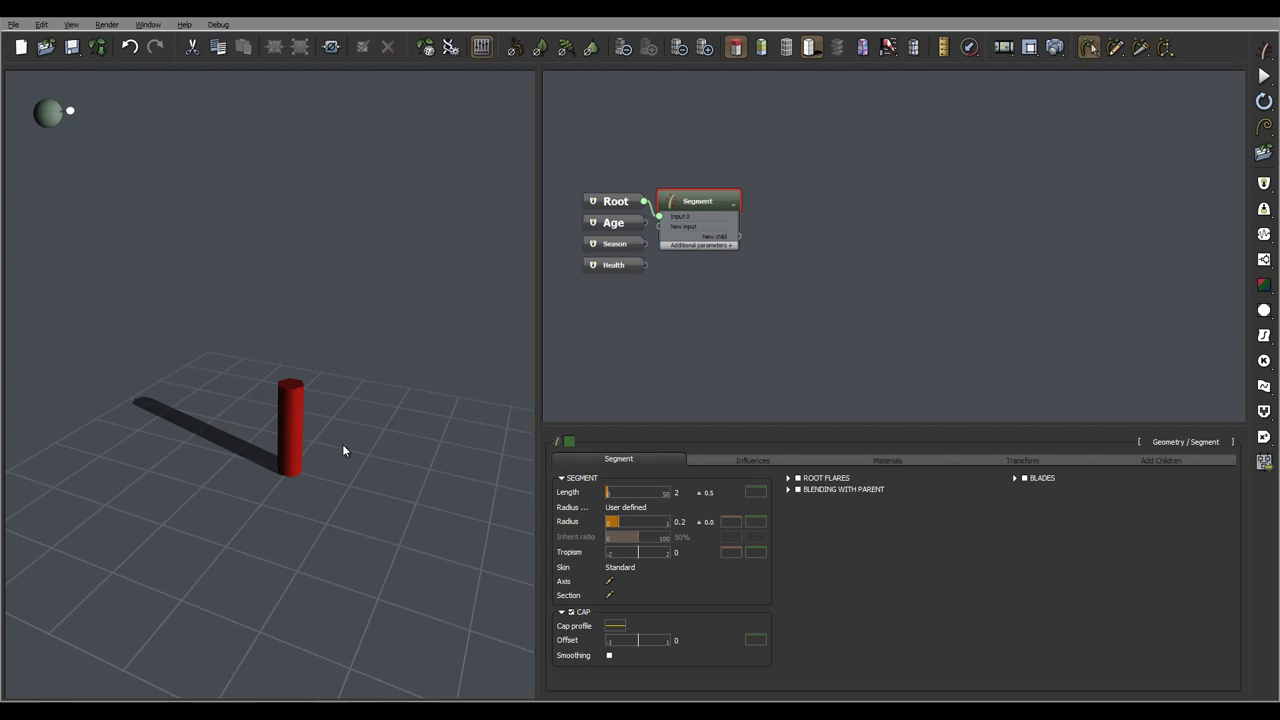
{"action": "left_click_drag", "start_coordinate": [342, 444], "coordinate": [366, 408]}
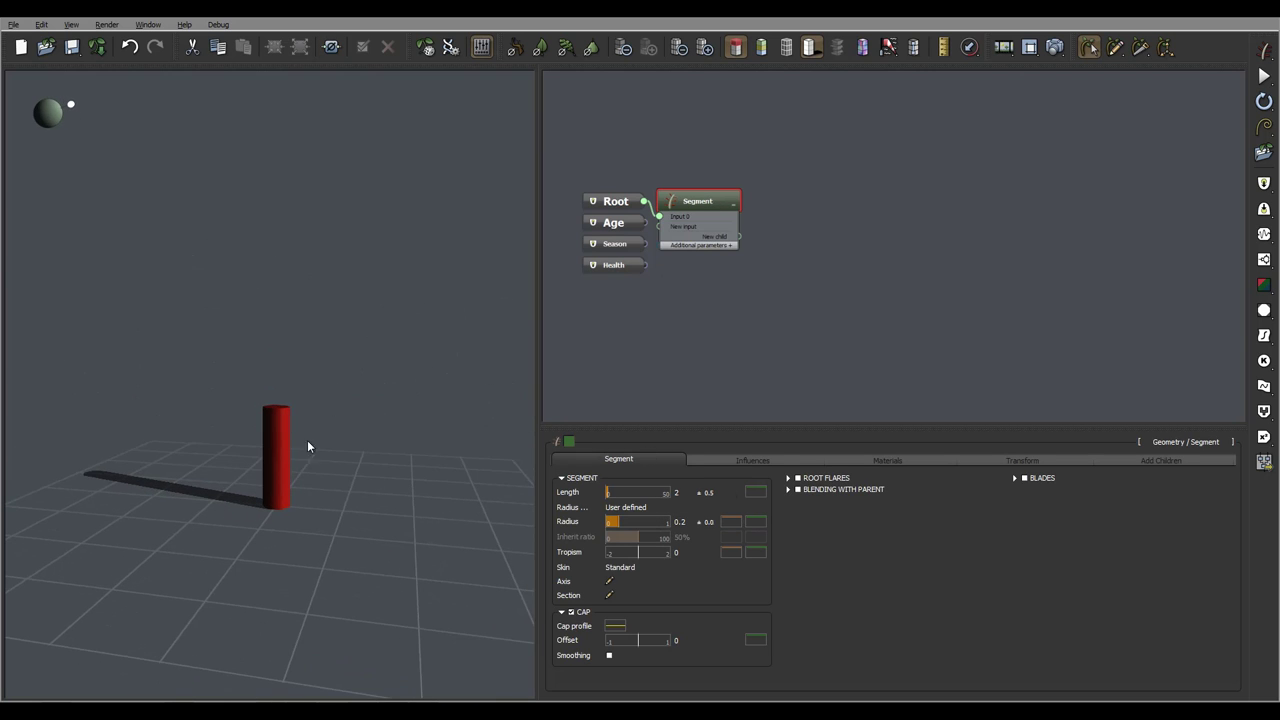
{"action": "left_click", "coordinate": [732, 523]}
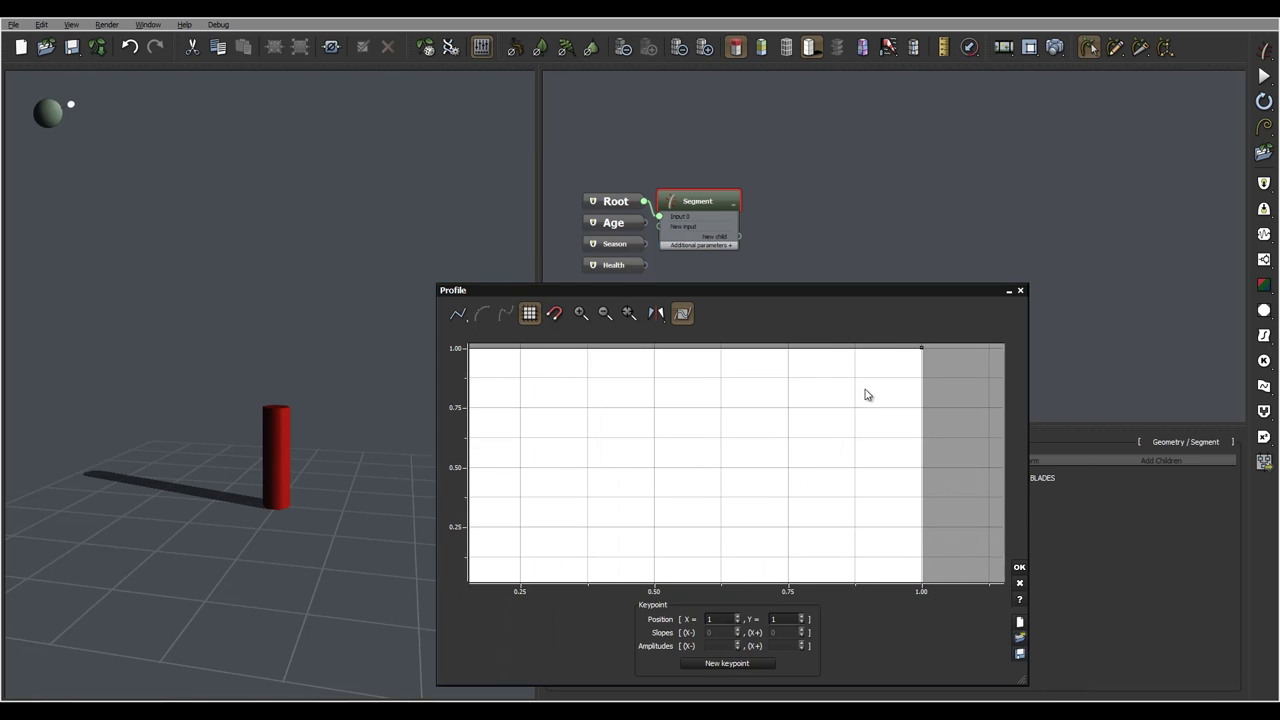
{"action": "left_click_drag", "start_coordinate": [922, 352], "coordinate": [916, 563]}
{"action": "middle_click_drag", "start_coordinate": [948, 508], "coordinate": [946, 434]}
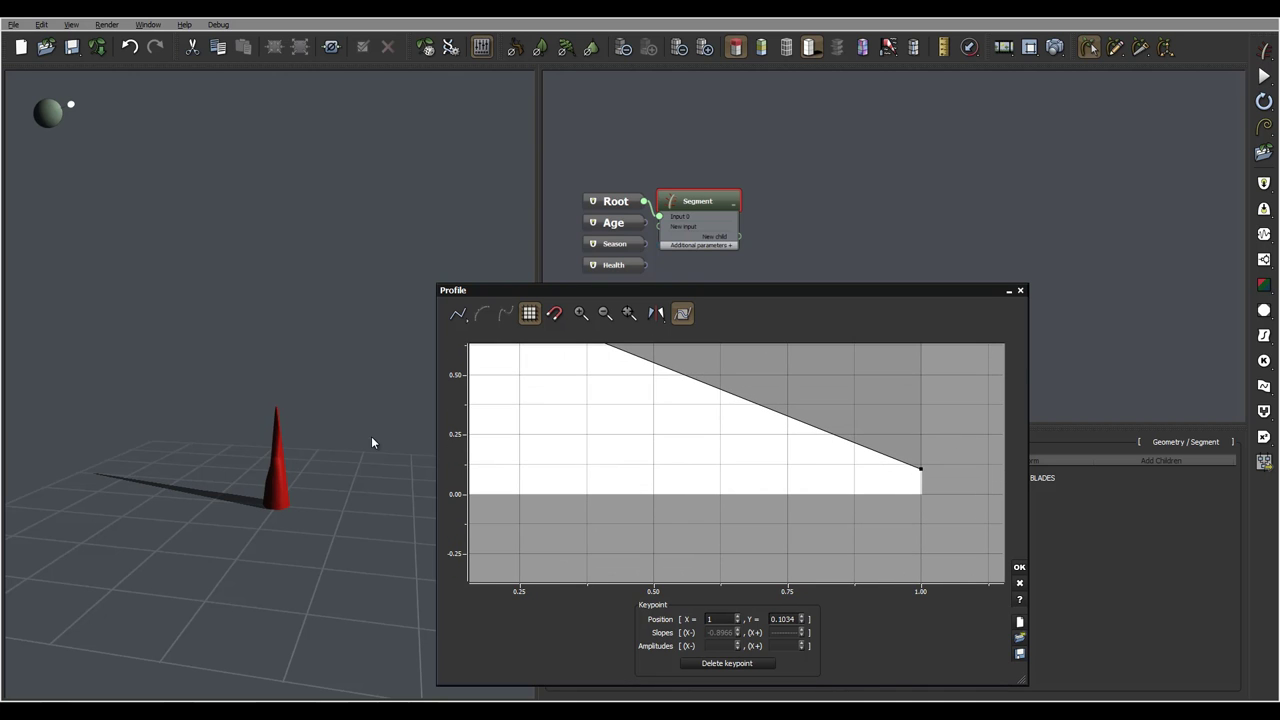
{"action": "middle_click_drag", "start_coordinate": [371, 436], "coordinate": [368, 480]}
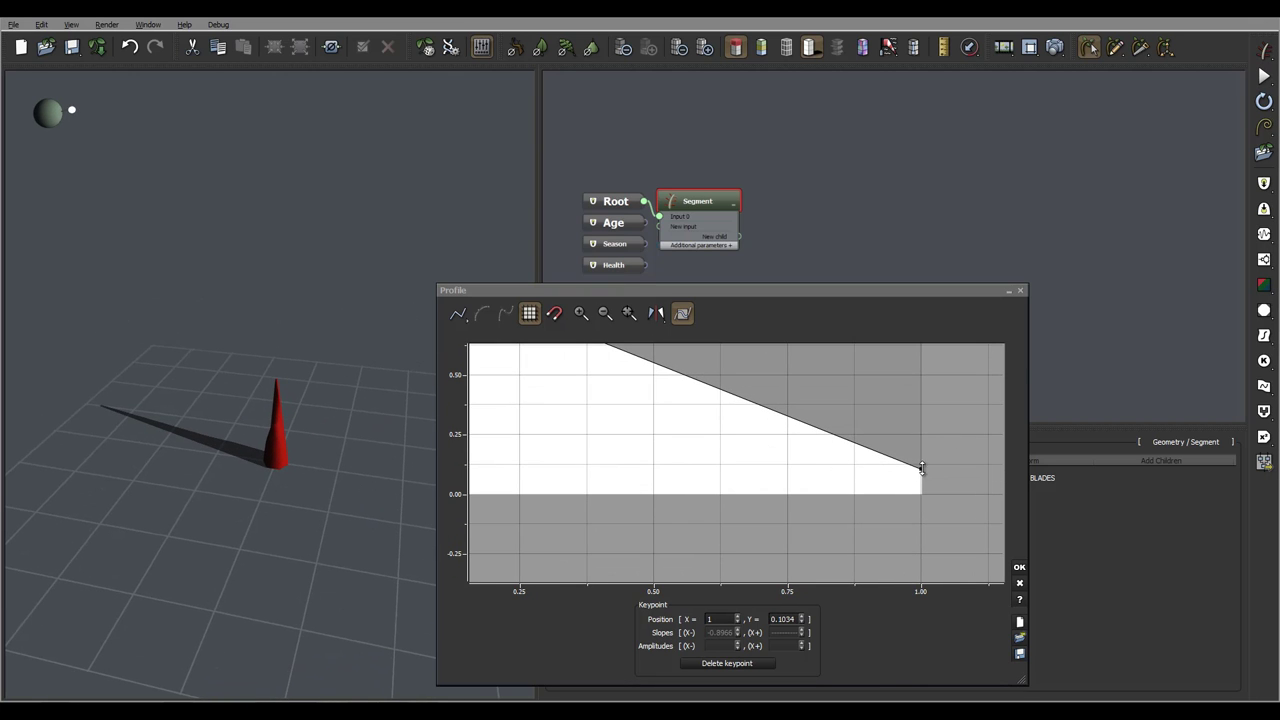
{"action": "left_click_drag", "start_coordinate": [921, 468], "coordinate": [922, 434]}
{"action": "mouse_move", "coordinate": [339, 420]}
{"action": "middle_mouse_down"}
{"action": "mouse_move", "coordinate": [339, 401]}
{"action": "mouse_move", "coordinate": [340, 415]}
{"action": "middle_mouse_up"}
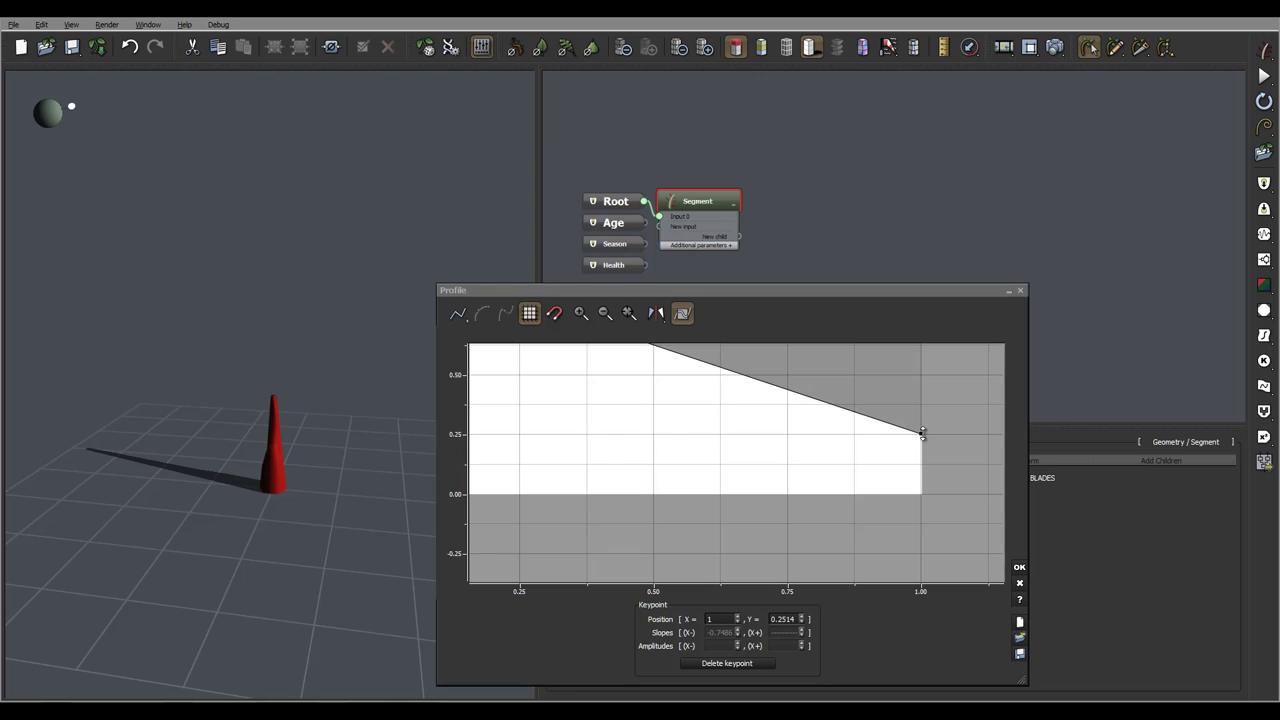
{"action": "left_click_drag", "start_coordinate": [921, 436], "coordinate": [929, 375]}
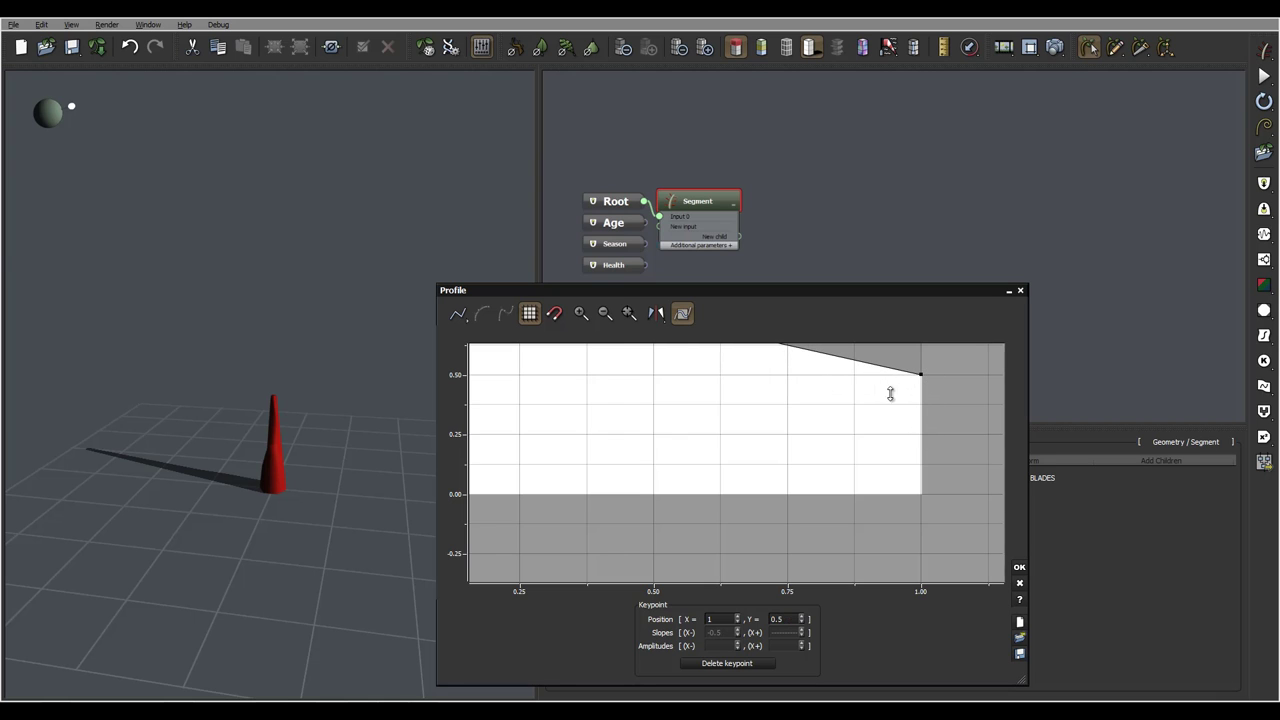
{"action": "middle_click_drag", "start_coordinate": [312, 425], "coordinate": [321, 434]}
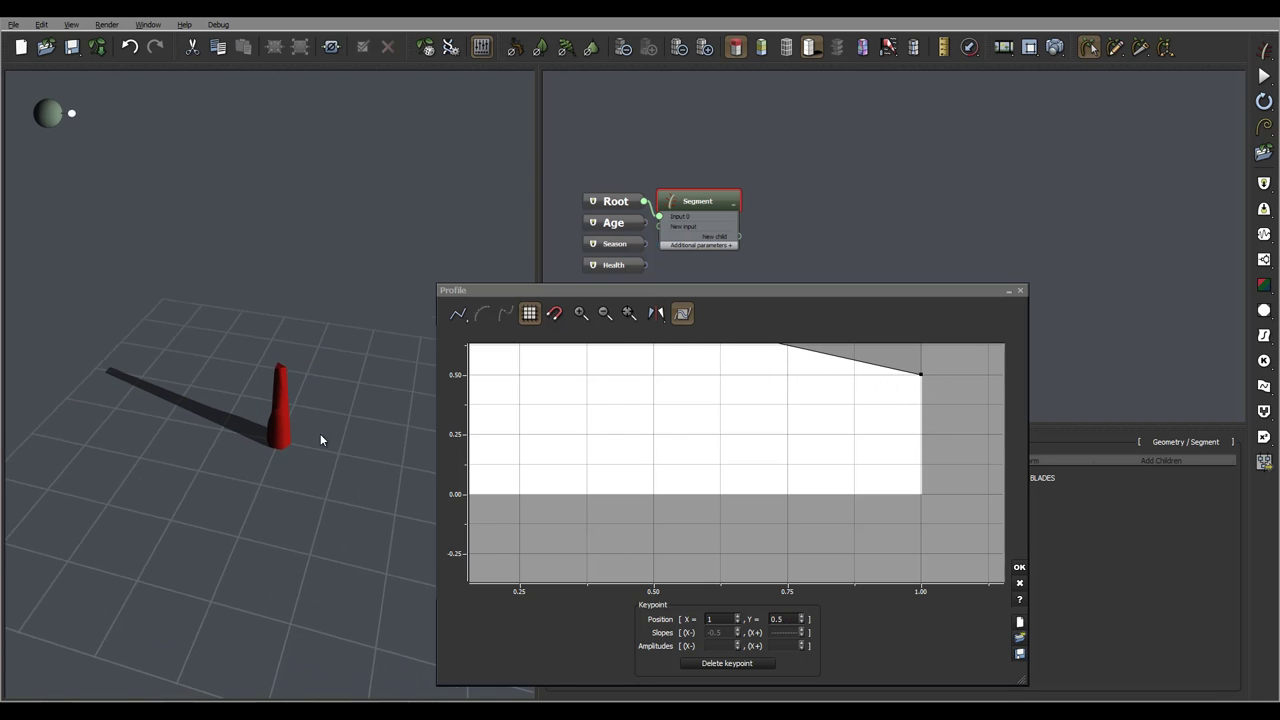
{"action": "left_click", "coordinate": [1019, 567]}
Enable root flares on the trunk segment and raise their randomness to 0.51.
{"action": "left_click_drag", "start_coordinate": [425, 415], "coordinate": [377, 343]}
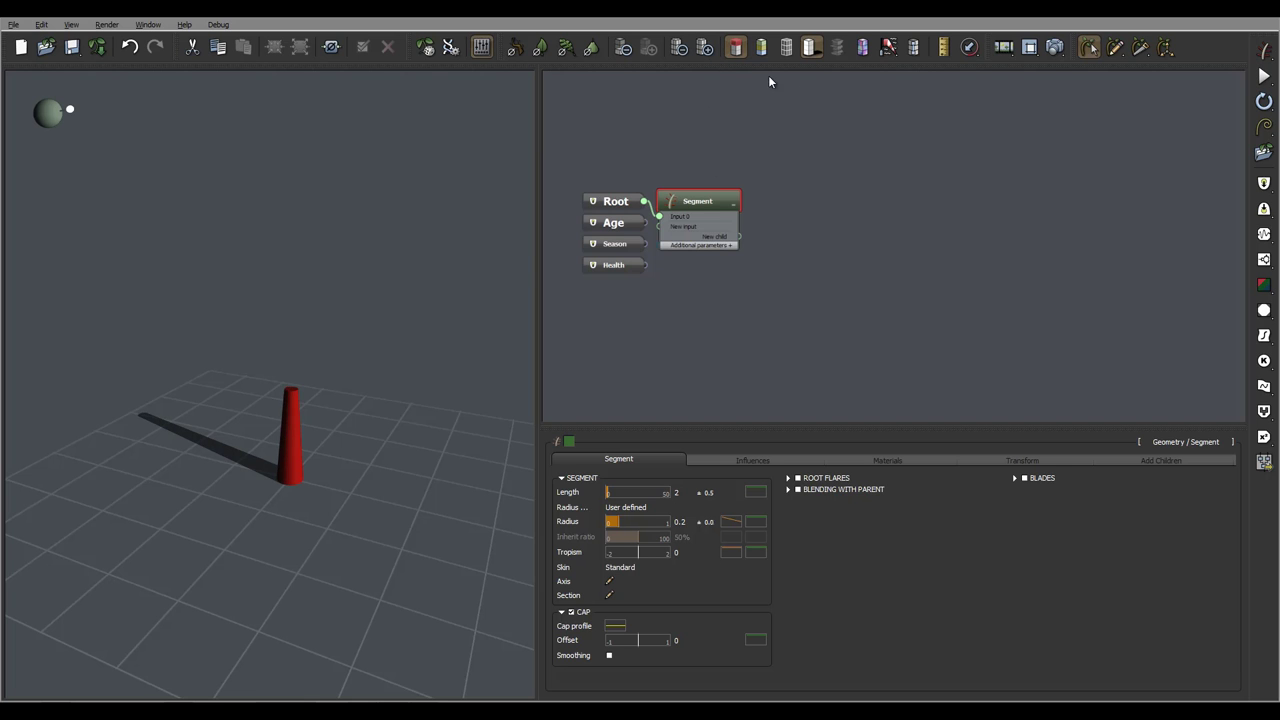
{"action": "left_click_drag", "start_coordinate": [347, 334], "coordinate": [338, 411]}
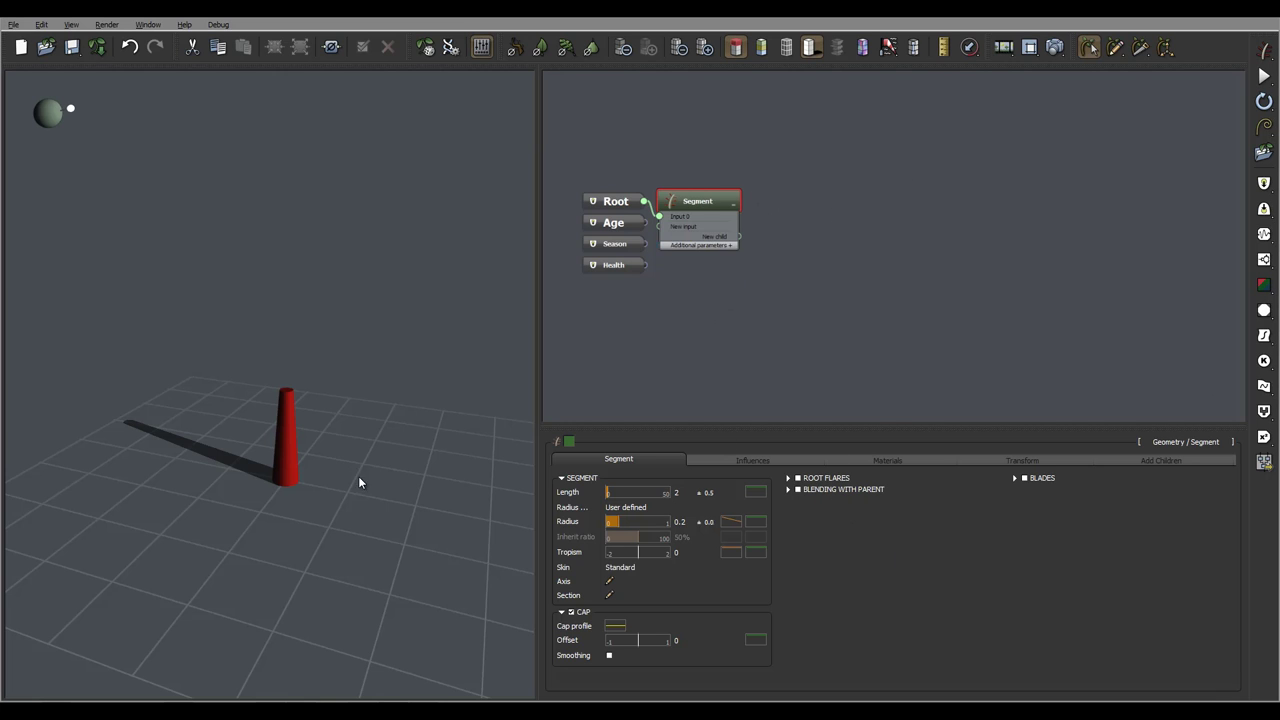
{"action": "left_click", "coordinate": [797, 479]}
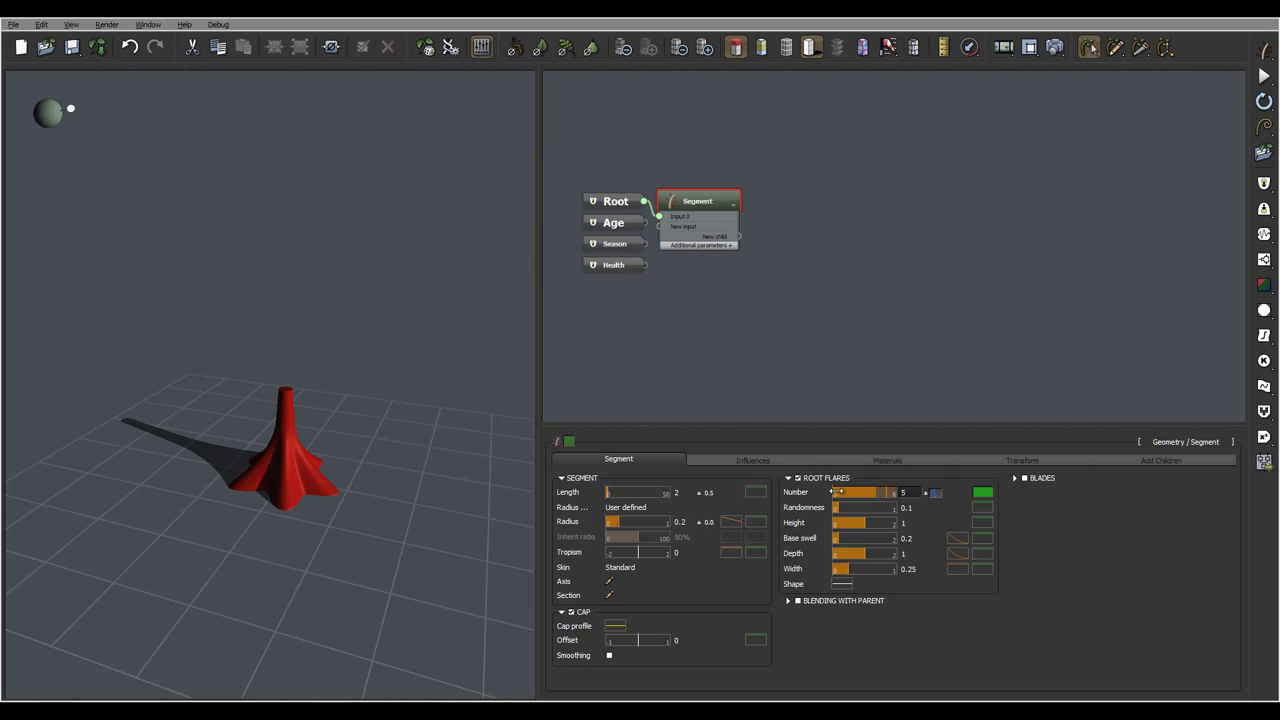
{"action": "left_click_drag", "start_coordinate": [840, 507], "coordinate": [876, 508]}
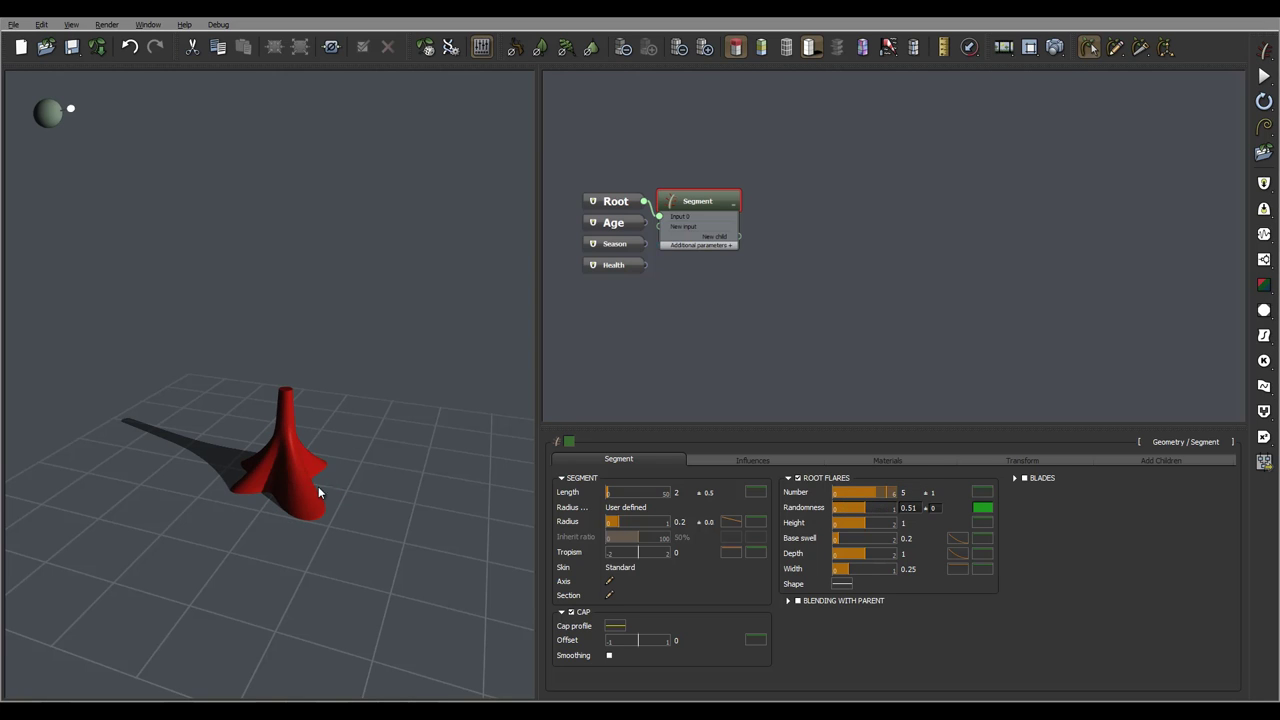
{"action": "right_click_drag", "start_coordinate": [318, 486], "coordinate": [329, 505]}
{"action": "left_click_drag", "start_coordinate": [329, 505], "coordinate": [305, 441]}
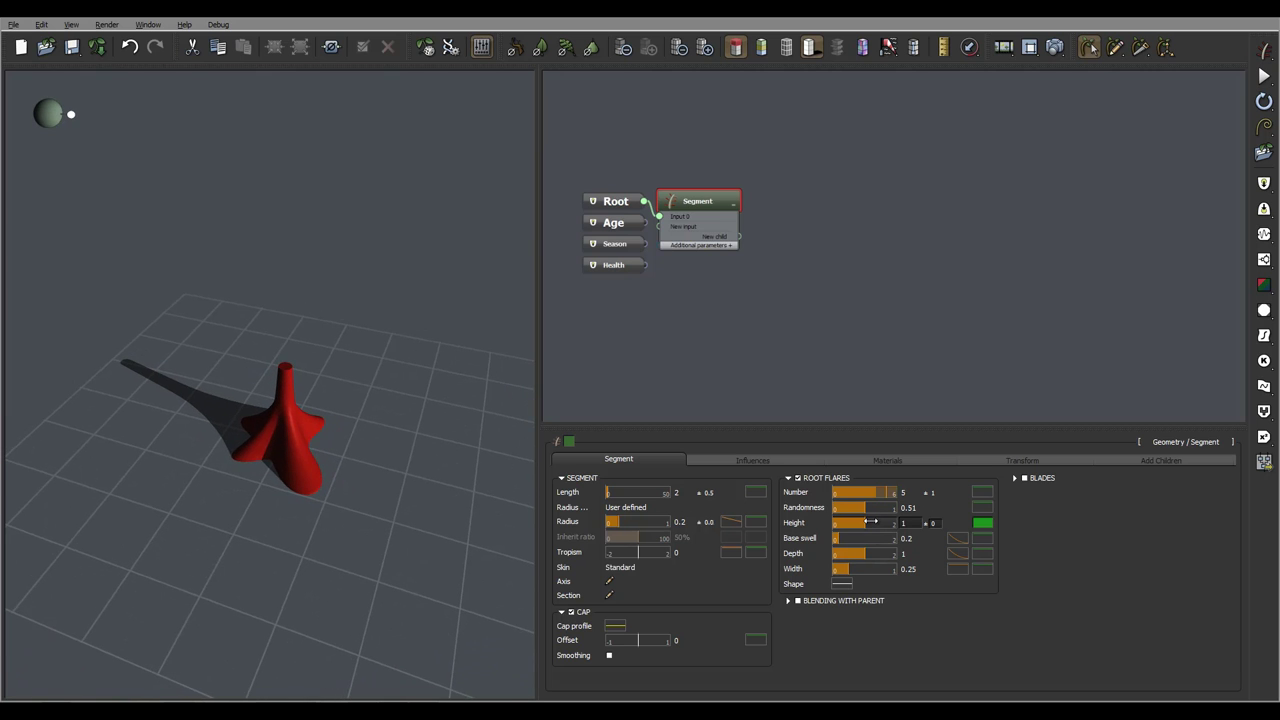
Reshape the trunk's root flares with height 0.33, base swell 0.1, depth 0.43 and width 0.14.
{"action": "left_click_drag", "start_coordinate": [872, 522], "coordinate": [847, 521]}
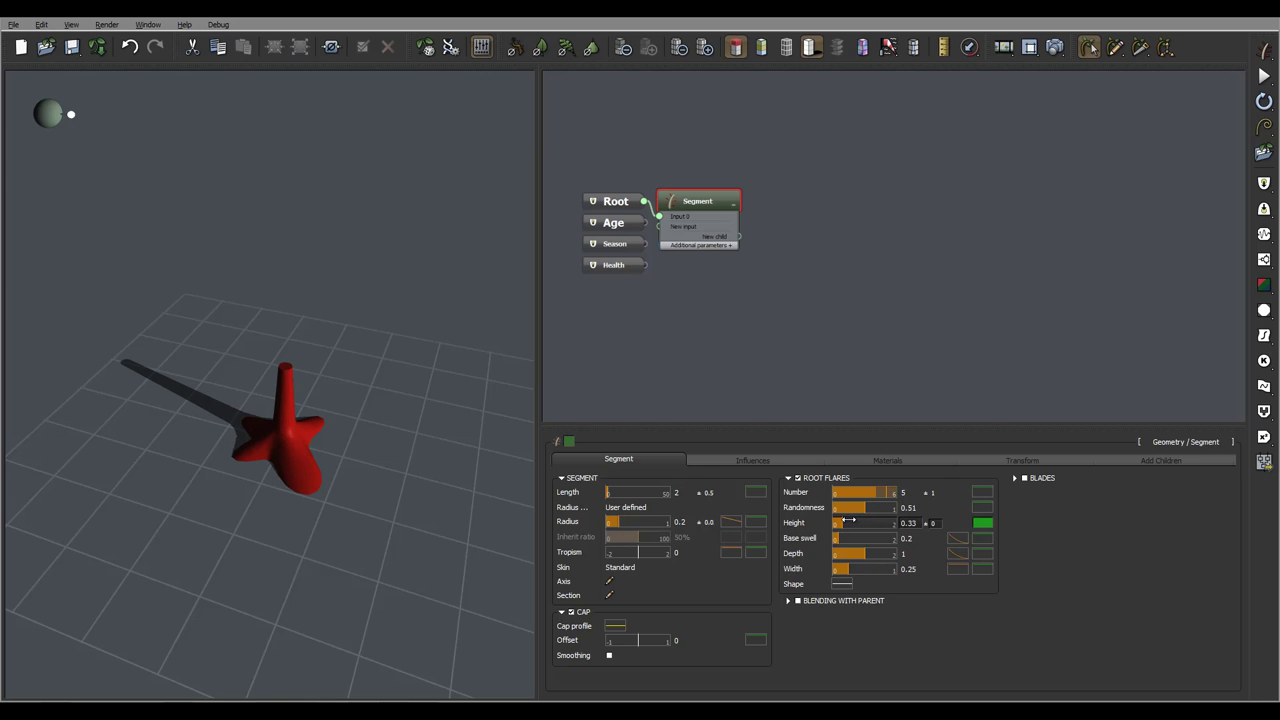
{"action": "left_click_drag", "start_coordinate": [260, 402], "coordinate": [284, 458]}
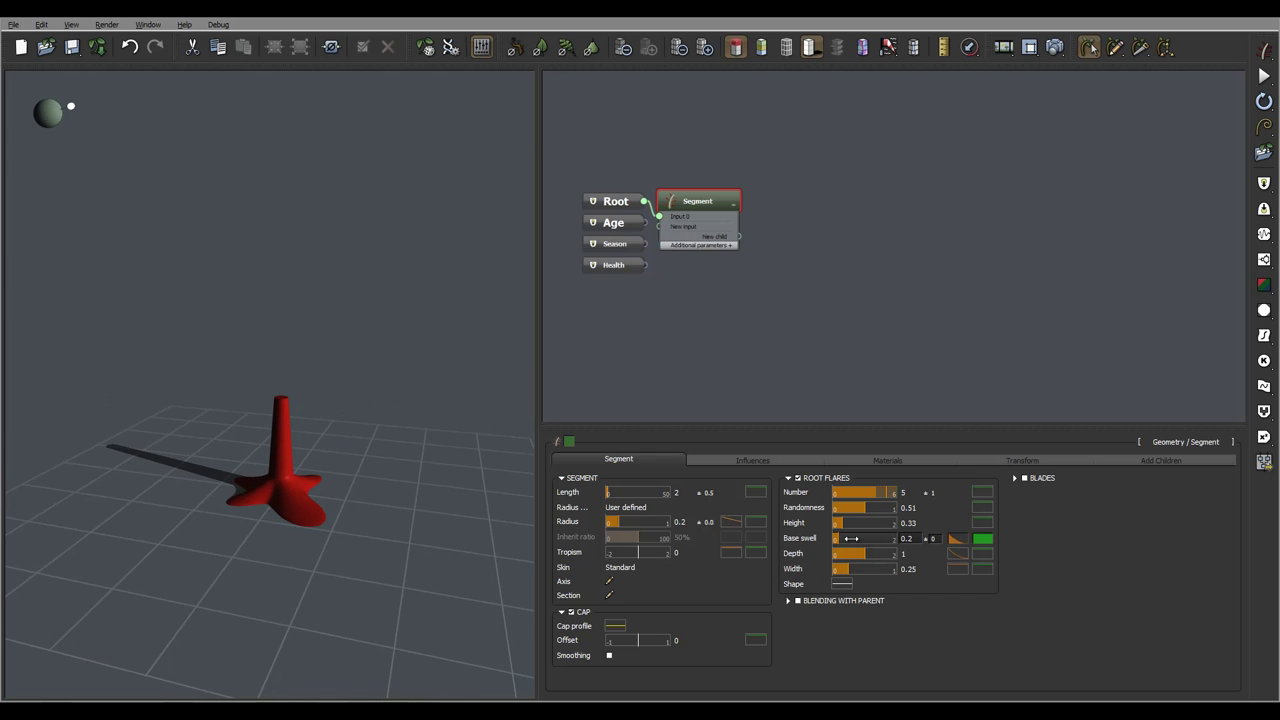
{"action": "left_click_drag", "start_coordinate": [856, 538], "coordinate": [848, 538]}
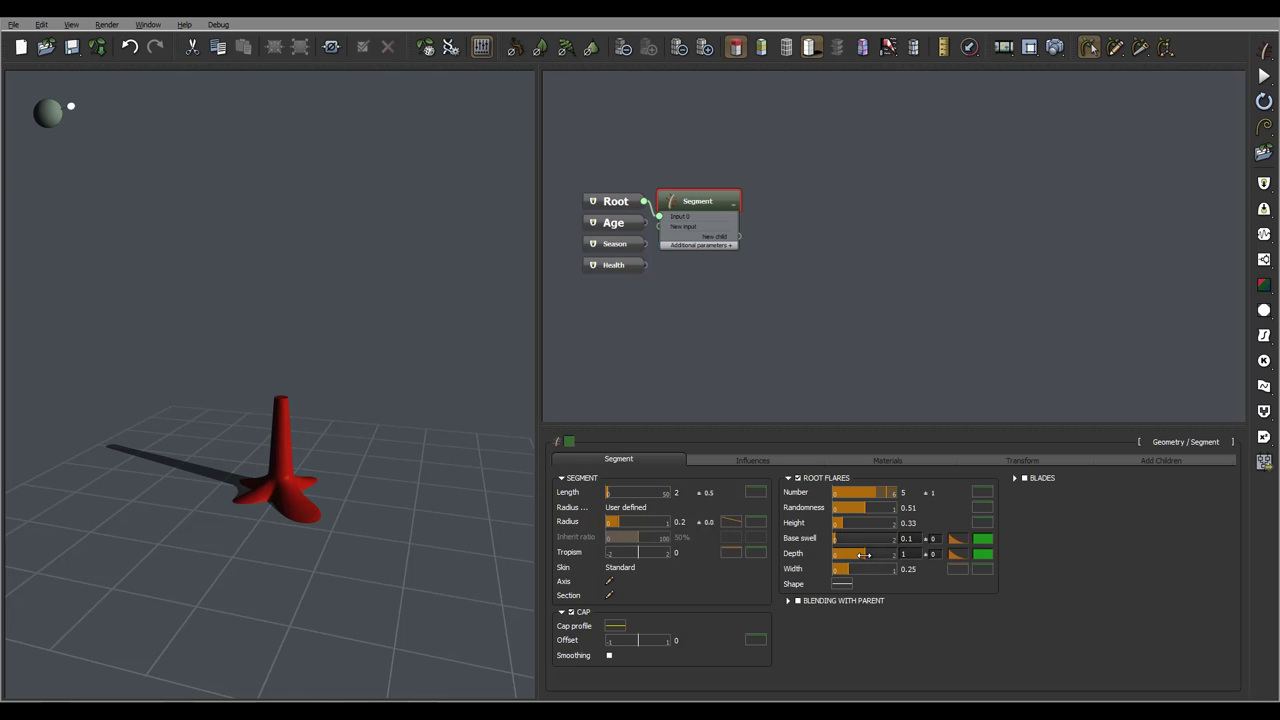
{"action": "left_click_drag", "start_coordinate": [864, 554], "coordinate": [836, 569]}
{"action": "left_click_drag", "start_coordinate": [326, 437], "coordinate": [320, 411]}
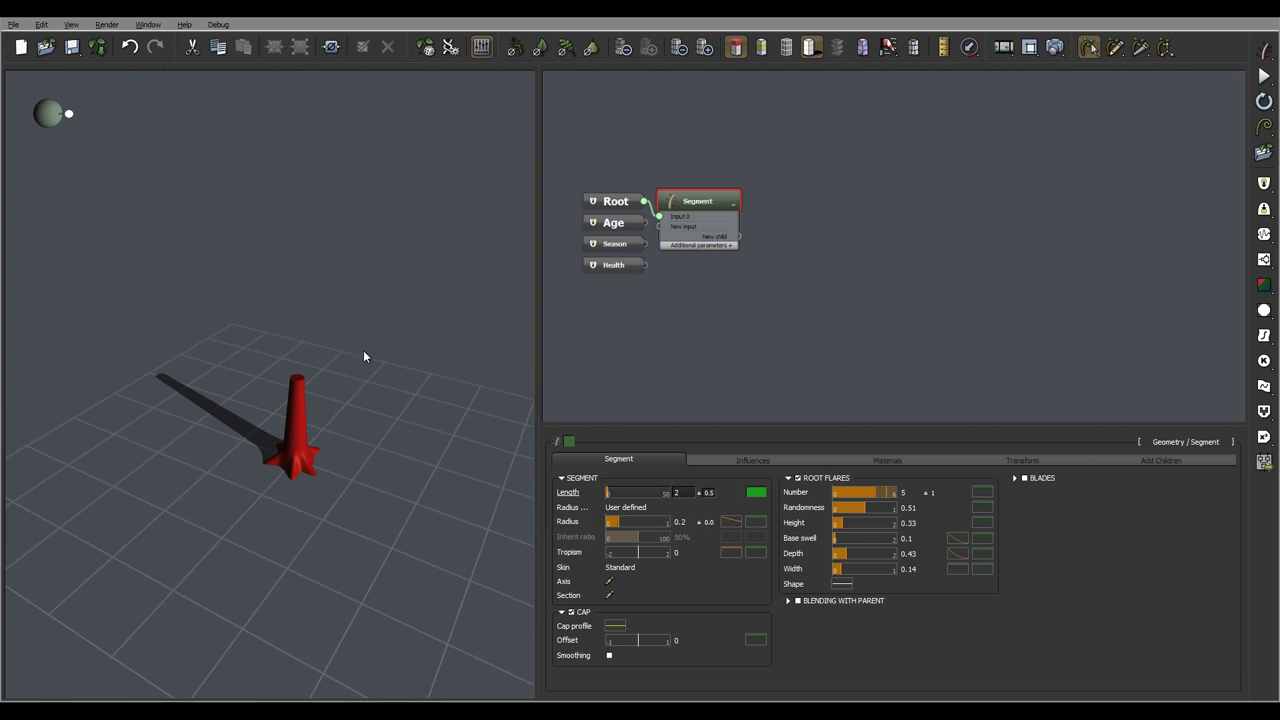
Set the trunk segment's tropism to 25 with a variation of 5.
{"action": "left_click_drag", "start_coordinate": [401, 403], "coordinate": [310, 285]}
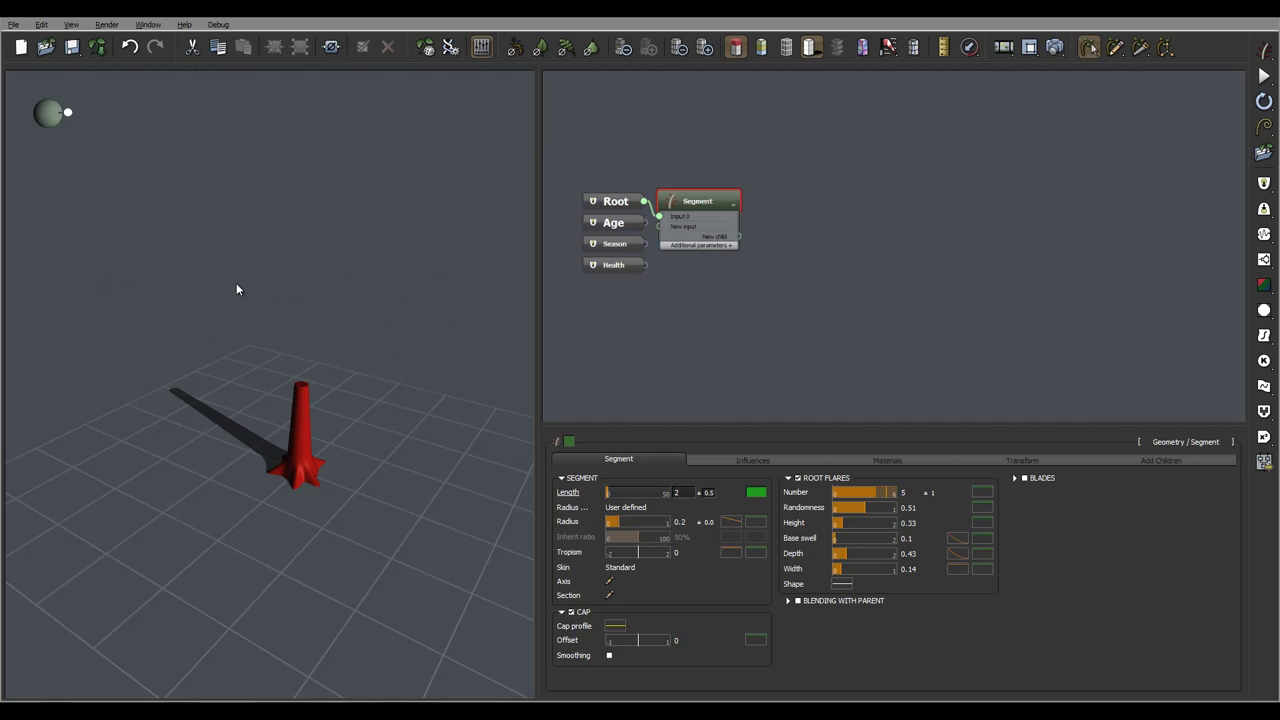
{"action": "left_click_drag", "start_coordinate": [366, 369], "coordinate": [361, 433]}
{"action": "left_click_drag", "start_coordinate": [288, 349], "coordinate": [249, 469]}
{"action": "mouse_move", "coordinate": [373, 433]}
{"action": "left_mouse_down"}
{"action": "mouse_move", "coordinate": [306, 406]}
{"action": "mouse_move", "coordinate": [371, 454]}
{"action": "left_mouse_up"}
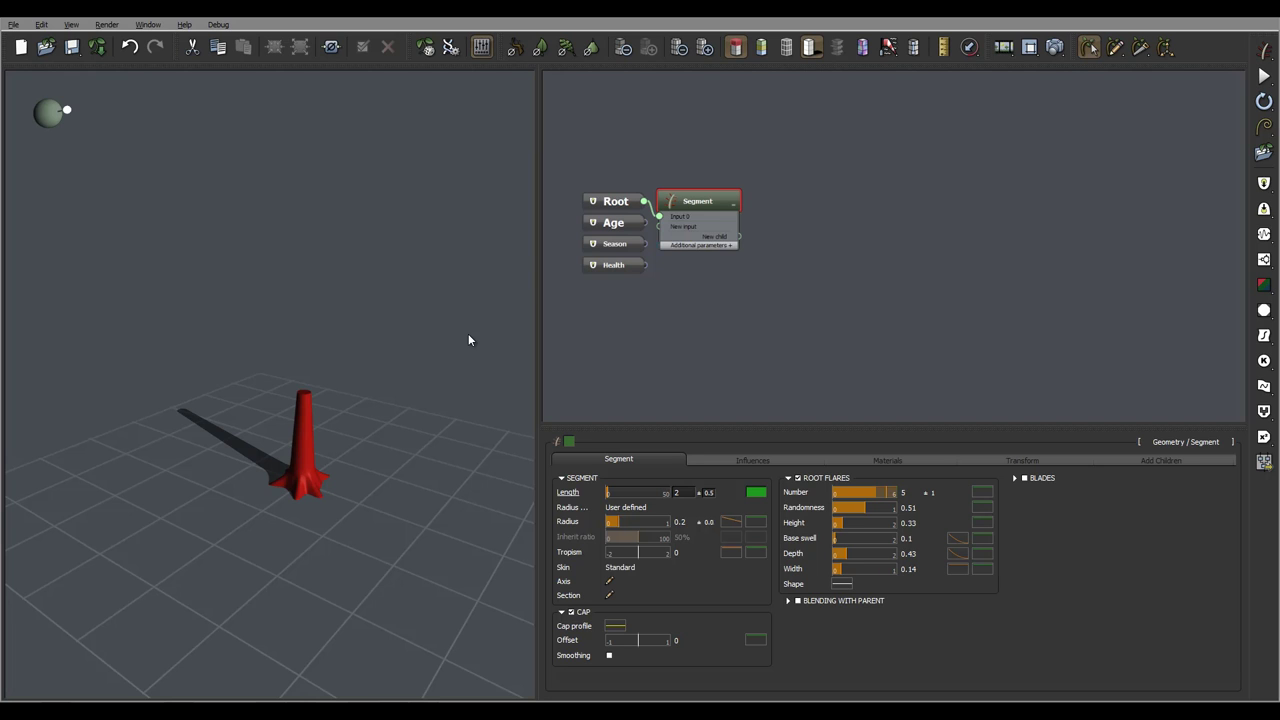
{"action": "mouse_move", "coordinate": [390, 455]}
{"action": "left_mouse_down"}
{"action": "mouse_move", "coordinate": [349, 428]}
{"action": "mouse_move", "coordinate": [380, 437]}
{"action": "left_mouse_up"}
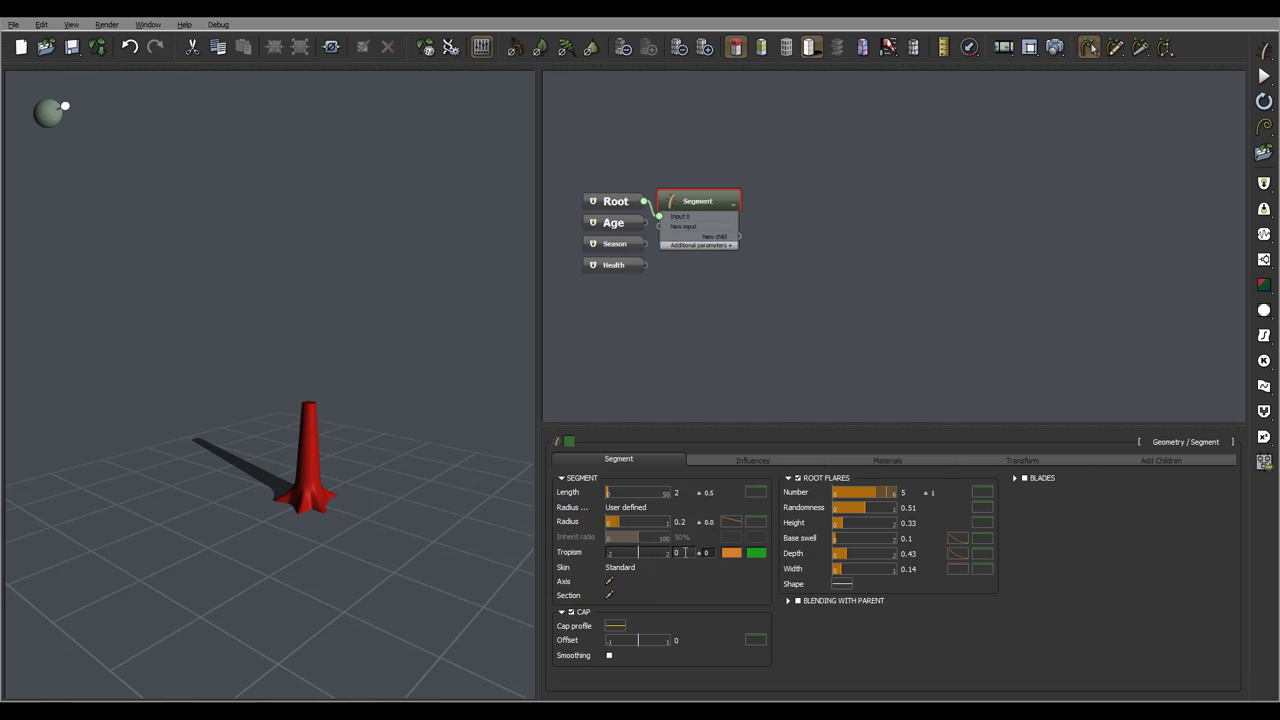
{"action": "left_click", "coordinate": [690, 552]}
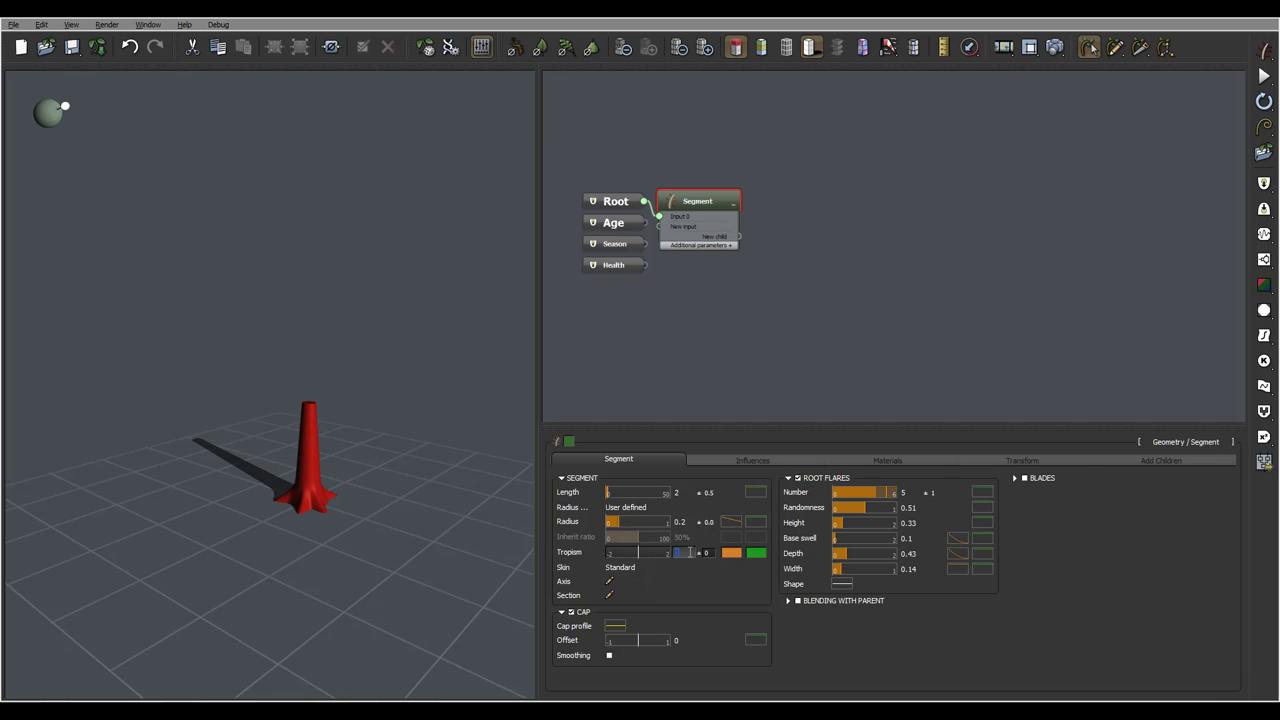
{"action": "type", "text": "25"}
{"action": "key", "text": "Return"}
{"action": "left_click_drag", "start_coordinate": [323, 337], "coordinate": [385, 462]}
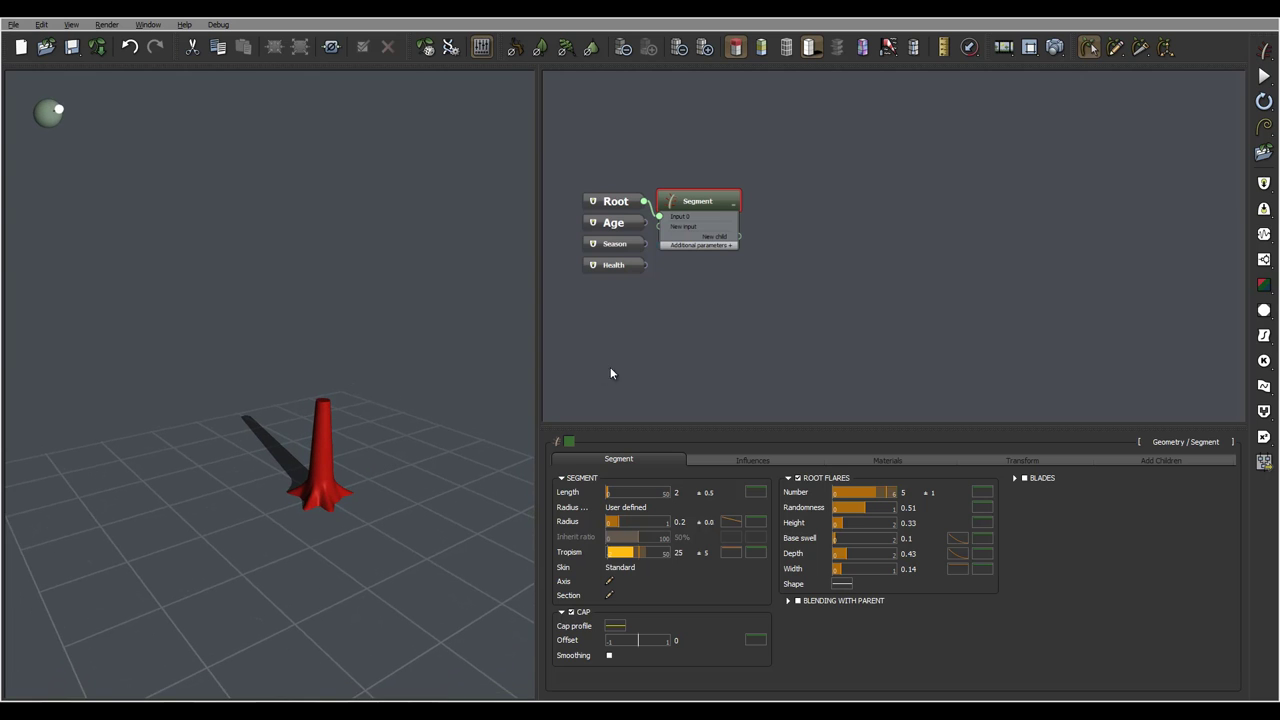
Bend the trunk with axis perturbation, using a frequency of 0.5 and a strength of 0.51.
{"action": "left_click", "coordinate": [737, 458]}
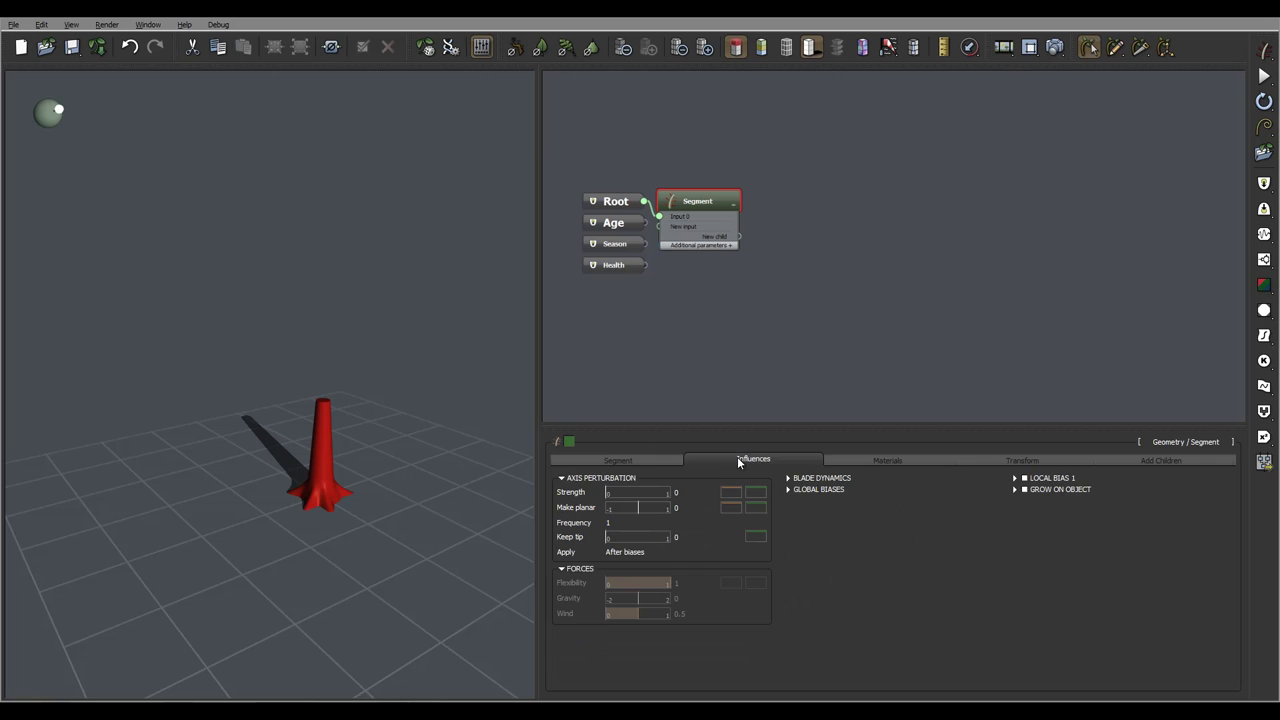
{"action": "left_click", "coordinate": [620, 523]}
{"action": "type", "text": "0.5"}
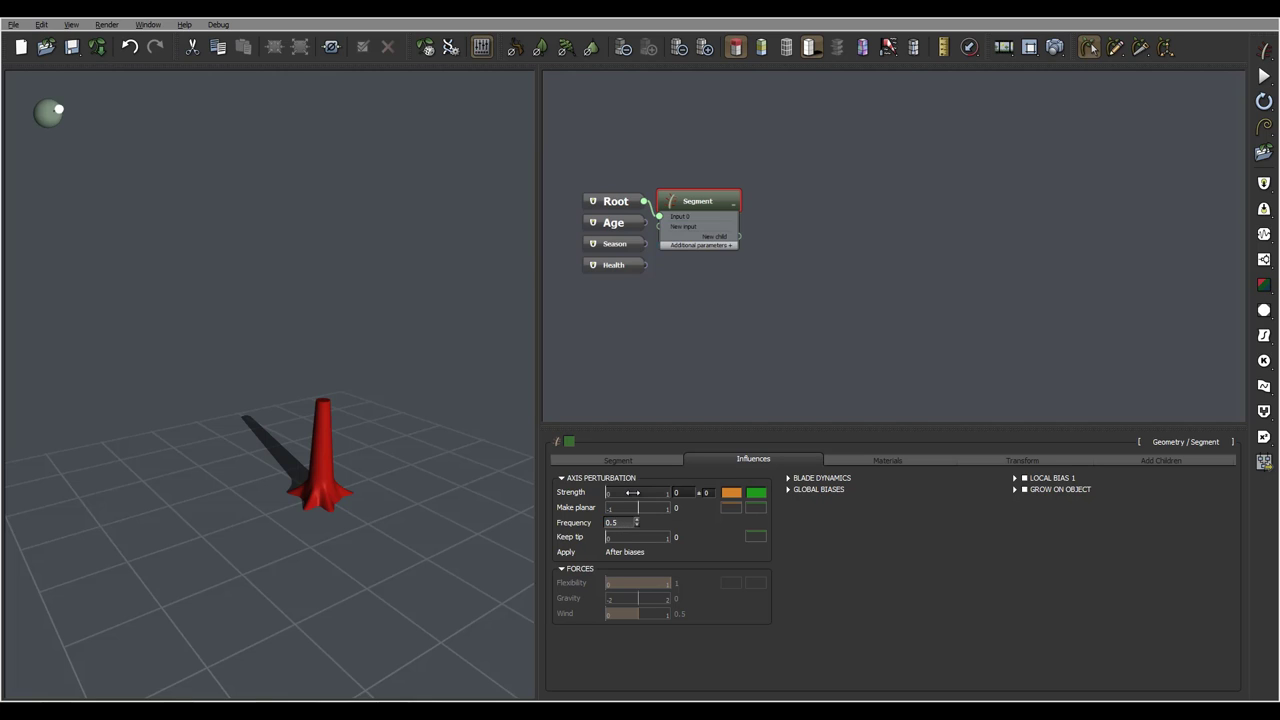
{"action": "key", "text": "Return"}
{"action": "key", "text": "Return"}
{"action": "mouse_move", "coordinate": [368, 390]}
{"action": "right_mouse_down"}
{"action": "mouse_move", "coordinate": [332, 342]}
{"action": "mouse_move", "coordinate": [368, 394]}
{"action": "right_mouse_up"}
{"action": "left_click_drag", "start_coordinate": [368, 395], "coordinate": [287, 475]}
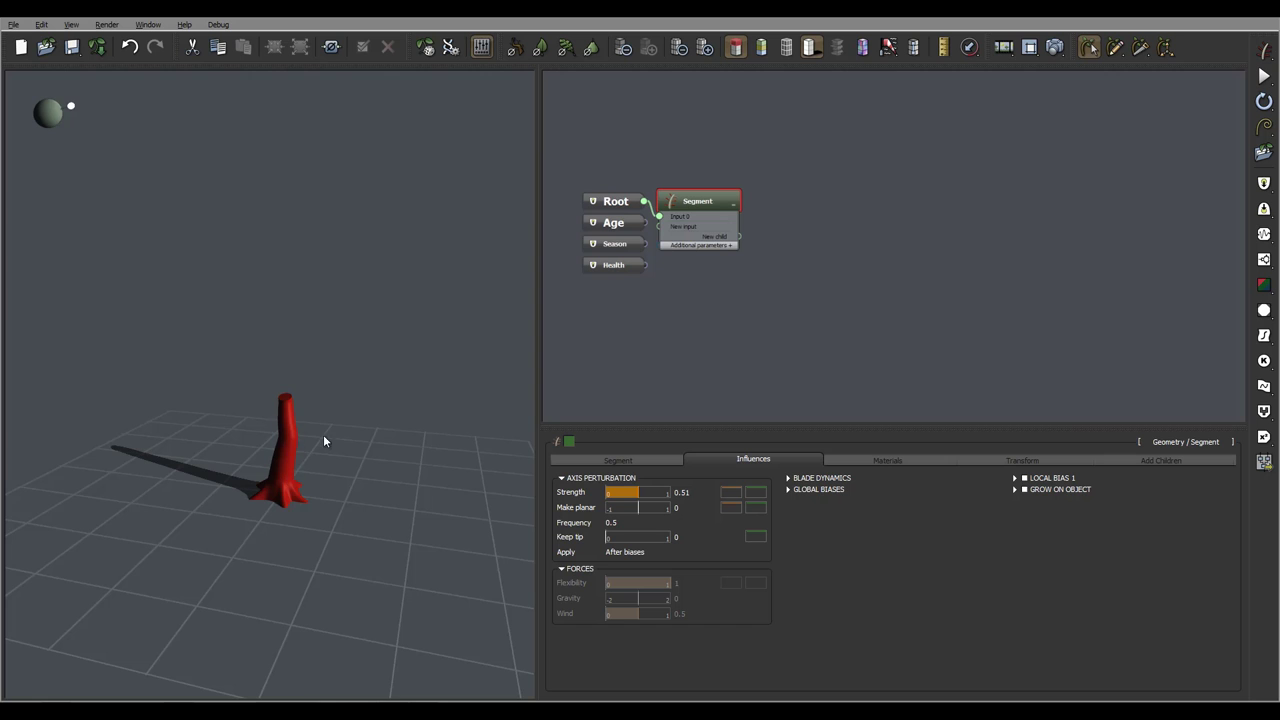
{"action": "mouse_move", "coordinate": [324, 436]}
{"action": "left_mouse_down"}
{"action": "mouse_move", "coordinate": [278, 428]}
{"action": "mouse_move", "coordinate": [317, 426]}
{"action": "left_mouse_up"}
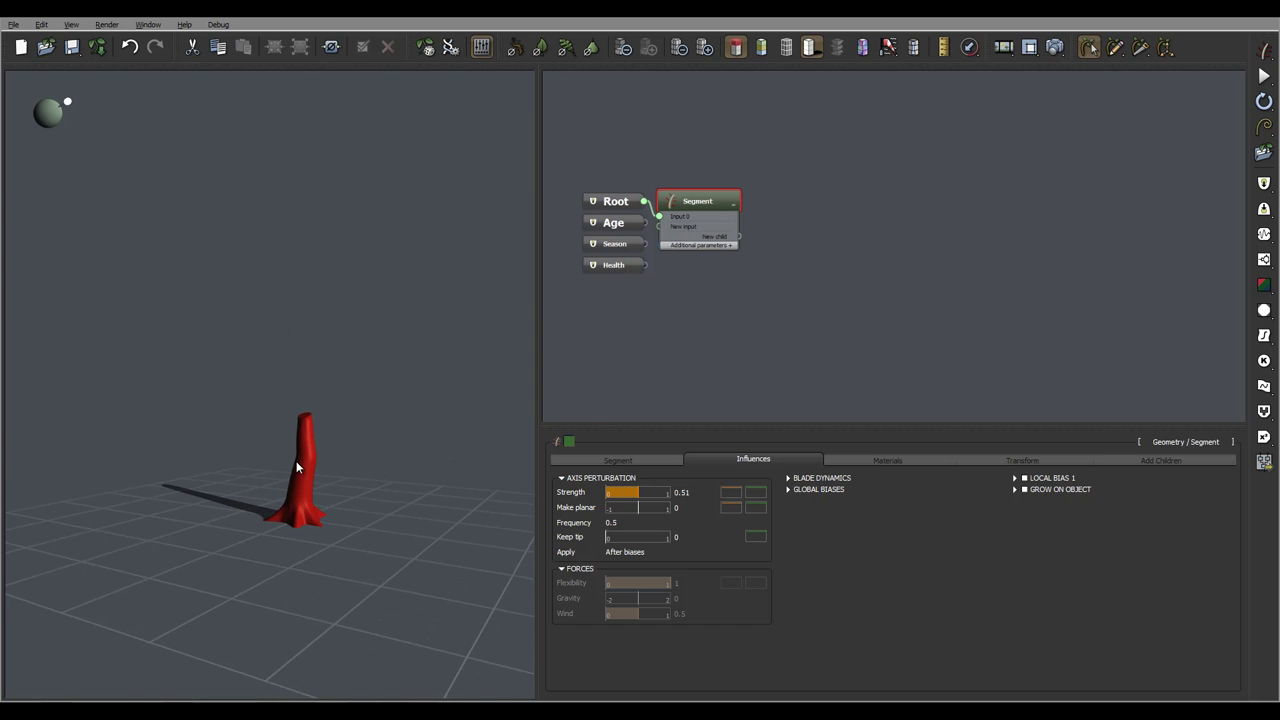
{"action": "left_click_drag", "start_coordinate": [331, 481], "coordinate": [463, 503]}
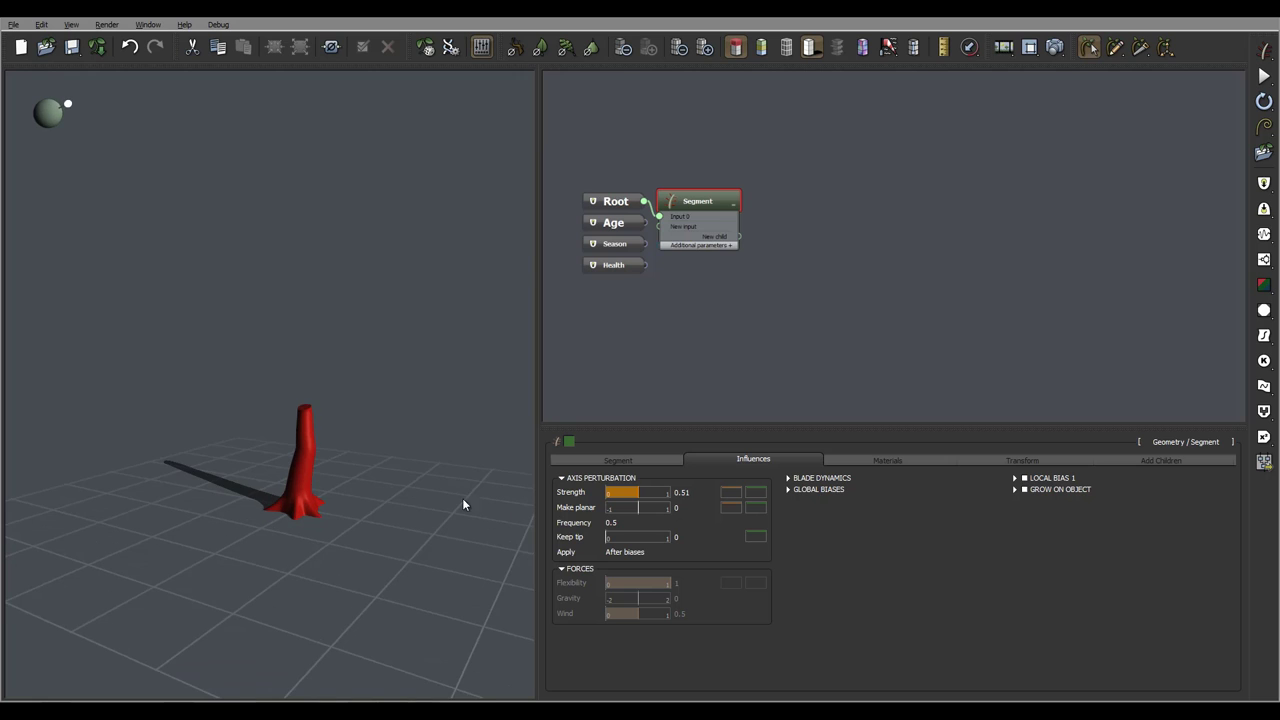
Enlarge the parameter area for the segment's material settings and enable Segment Body Displacement.
{"action": "left_click", "coordinate": [888, 459]}
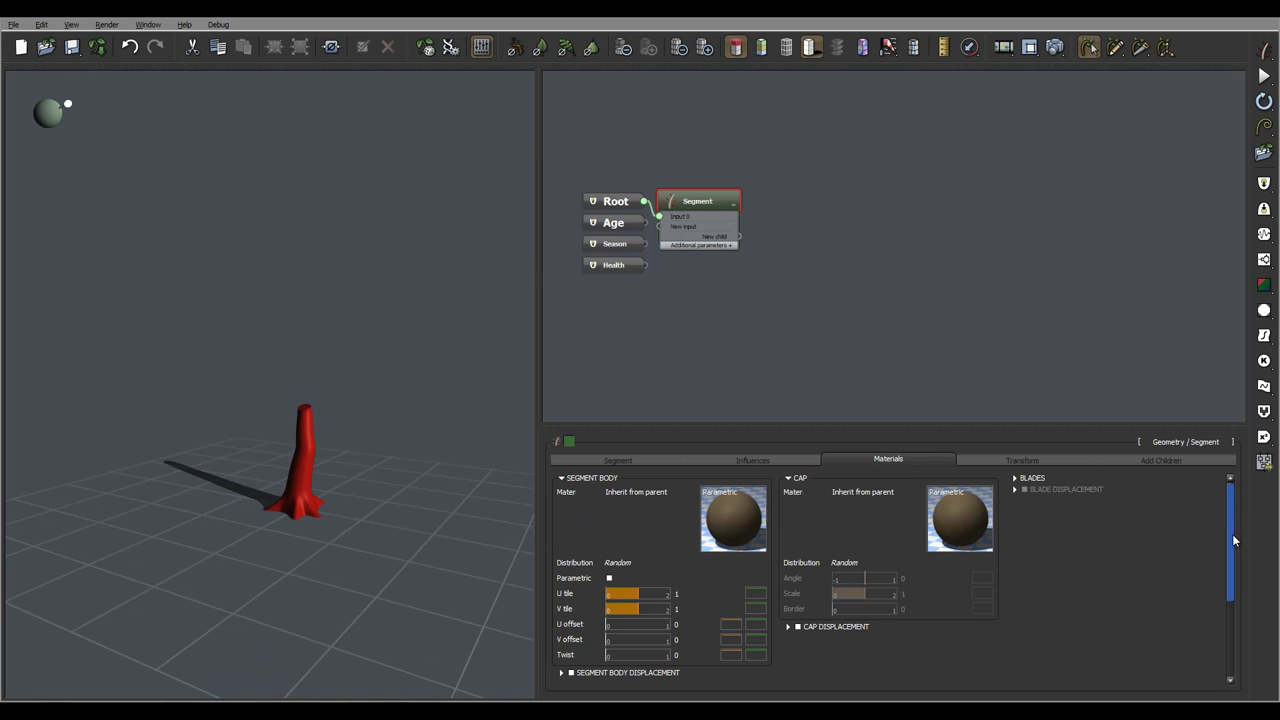
{"action": "scroll", "coordinate": [1095, 487], "scroll_direction": "down", "scroll_amount": 3}
{"action": "left_click_drag", "start_coordinate": [925, 427], "coordinate": [899, 250]}
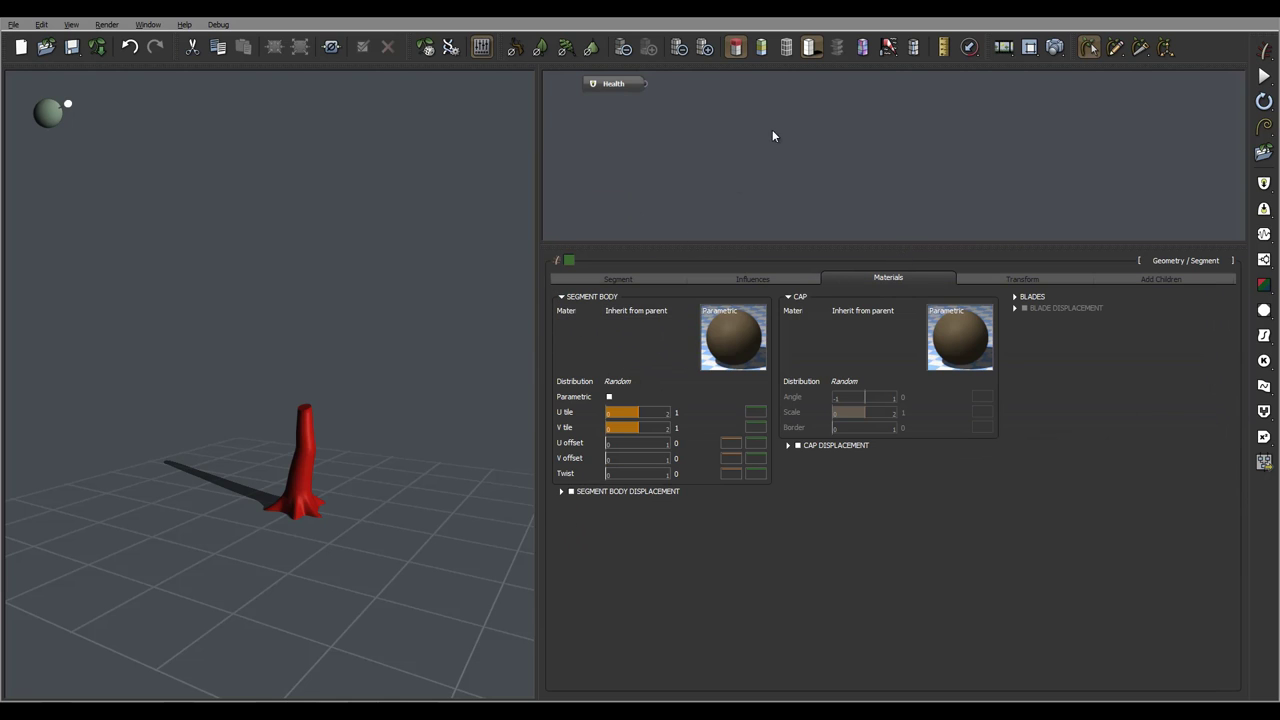
{"action": "middle_click_drag", "start_coordinate": [773, 135], "coordinate": [746, 212]}
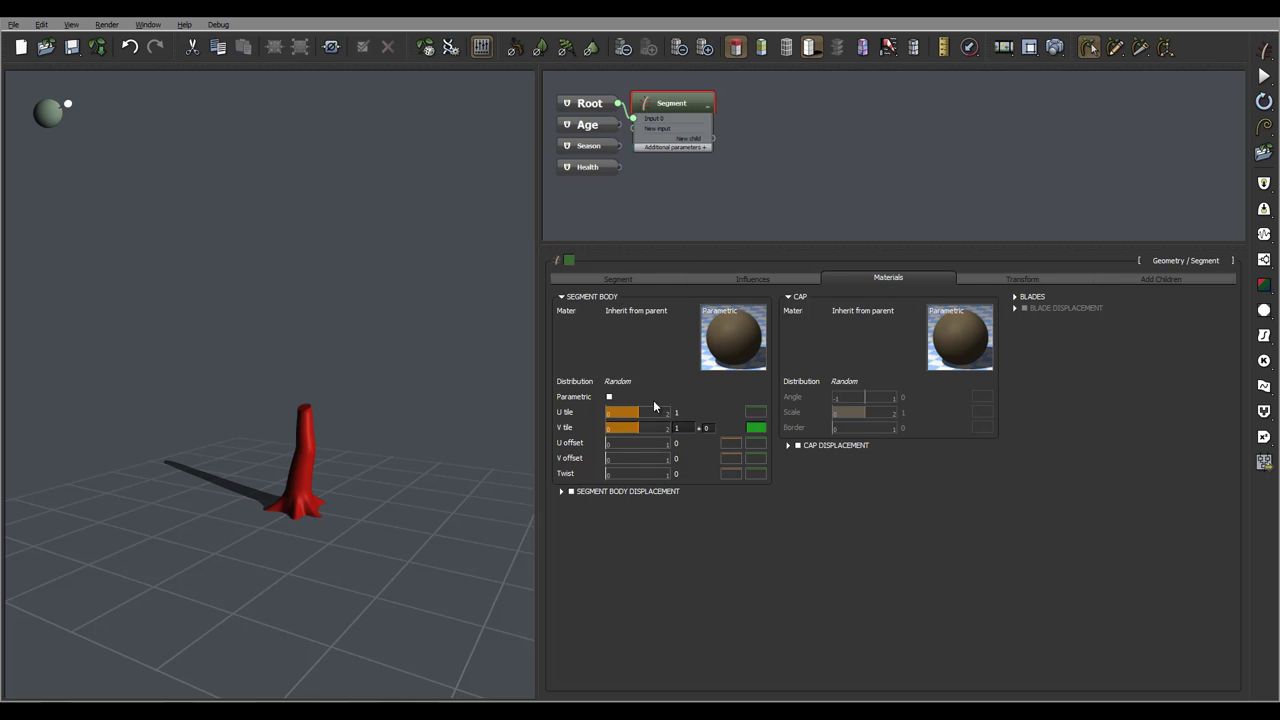
{"action": "left_click", "coordinate": [567, 492]}
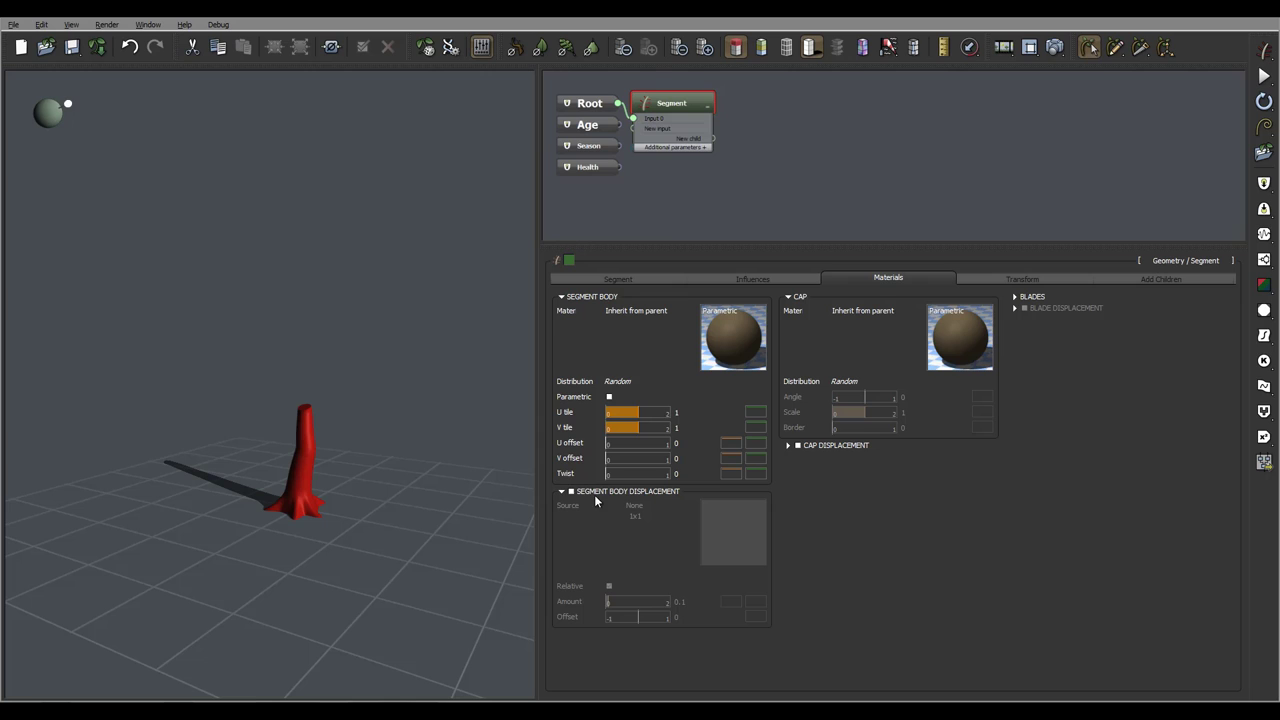
{"action": "left_click", "coordinate": [570, 491]}
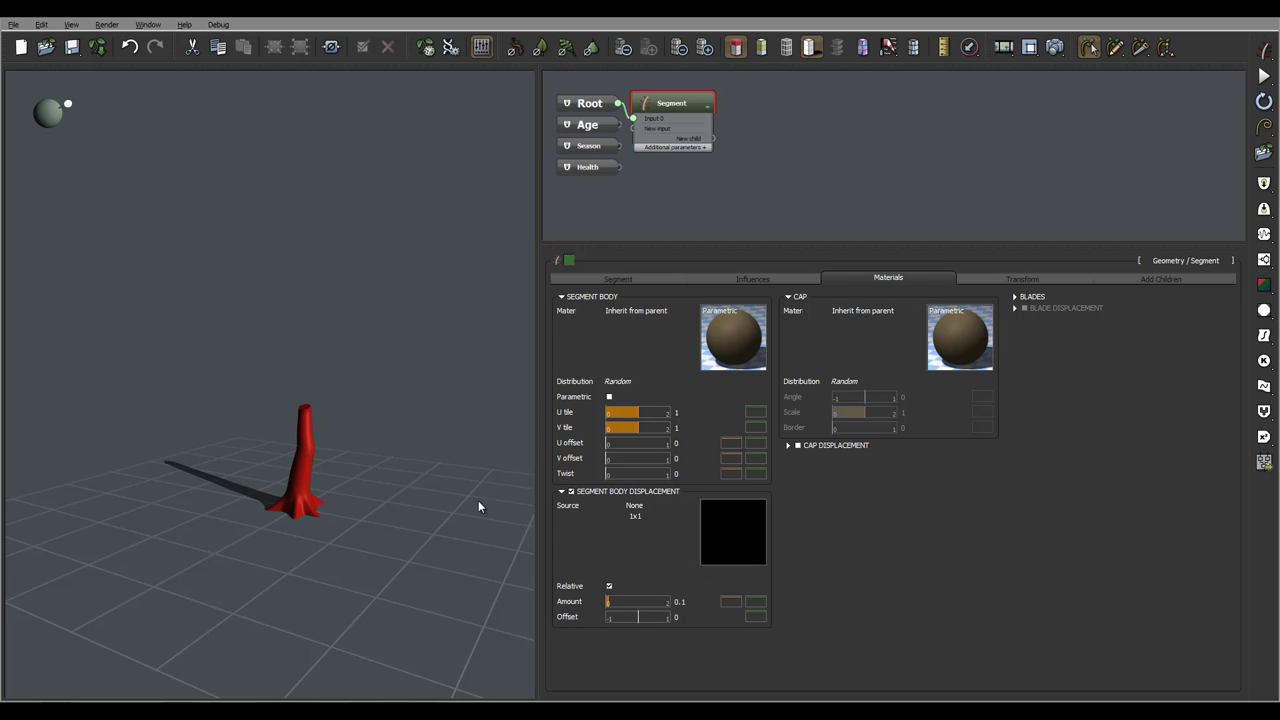
Make room beside the Segment node and connect its body displacement Source parameter to the graph.
{"action": "left_click_drag", "start_coordinate": [684, 102], "coordinate": [758, 97]}
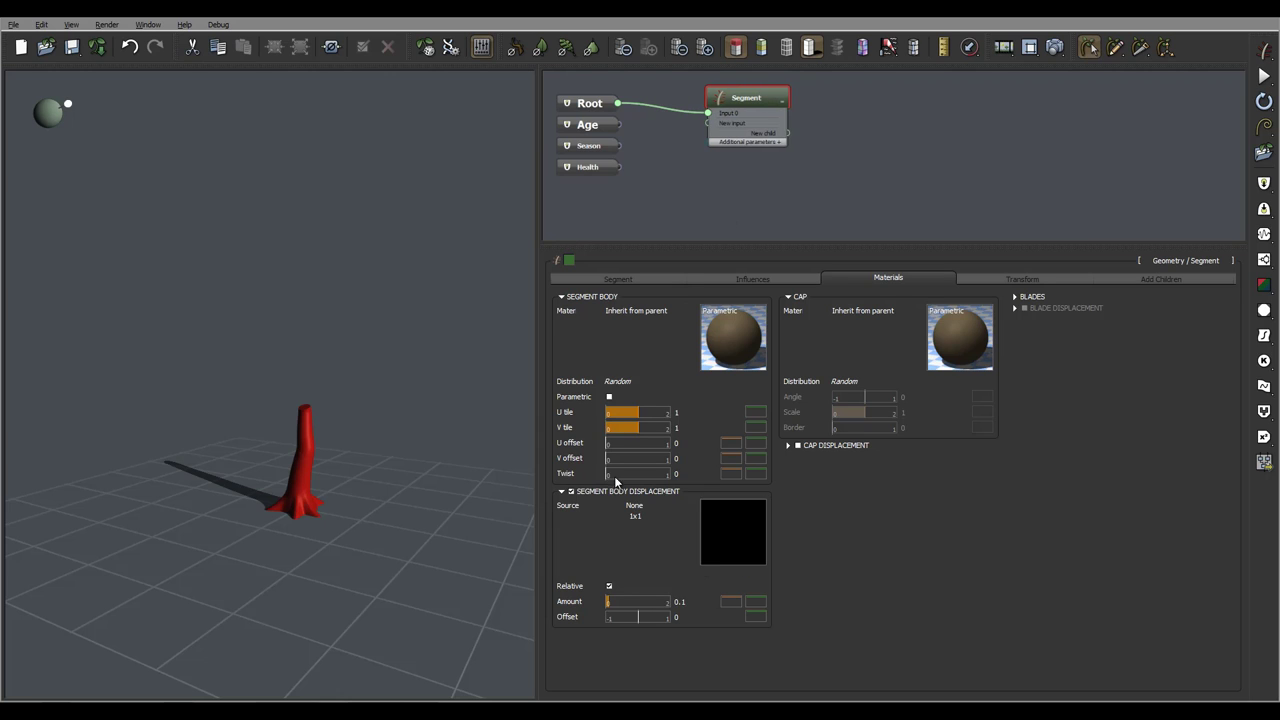
{"action": "mouse_move", "coordinate": [726, 547]}
{"action": "mouse_move", "coordinate": [593, 492]}
{"action": "right_click", "coordinate": [571, 507]}
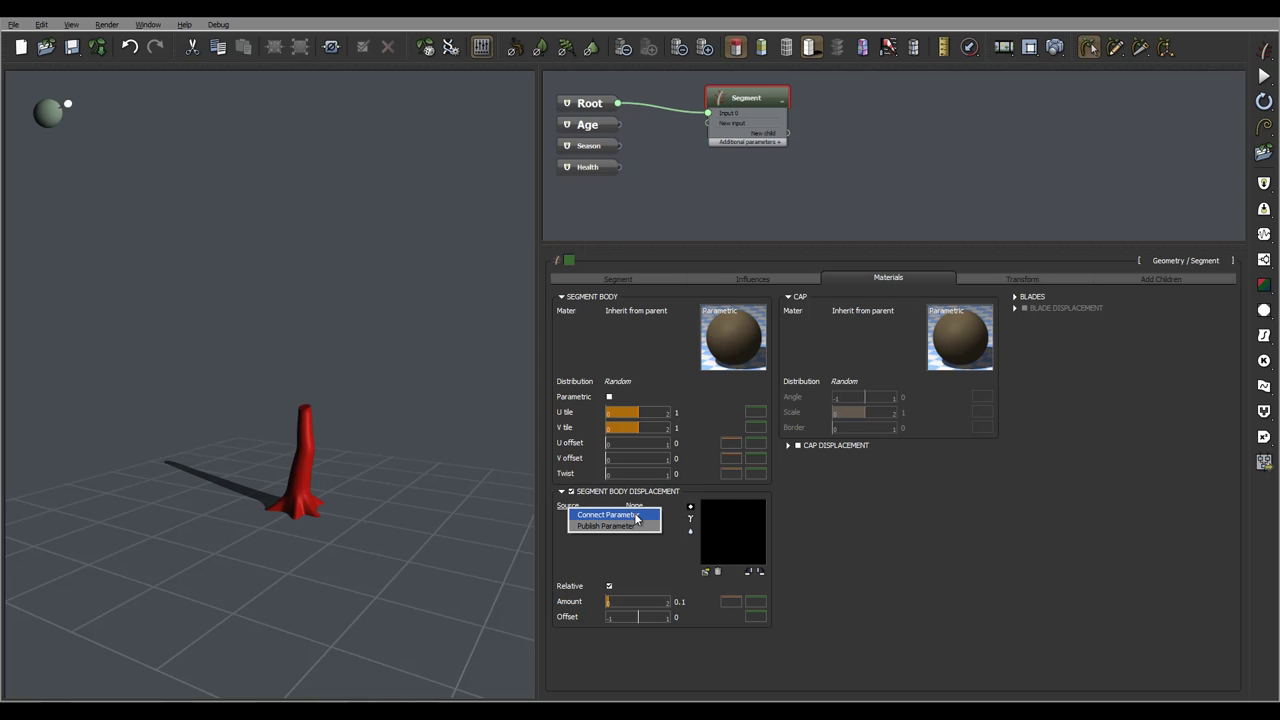
{"action": "left_click", "coordinate": [636, 515]}
{"action": "mouse_move", "coordinate": [650, 198]}
{"action": "left_mouse_down"}
{"action": "mouse_move", "coordinate": [592, 192]}
{"action": "mouse_move", "coordinate": [650, 177]}
{"action": "left_mouse_up"}
{"action": "middle_click_drag", "start_coordinate": [805, 182], "coordinate": [922, 163]}
Add a Grainy Fractal node and wire its output into the Segment's displacement source in place of the MetaNode.
{"action": "left_click", "coordinate": [756, 201]}
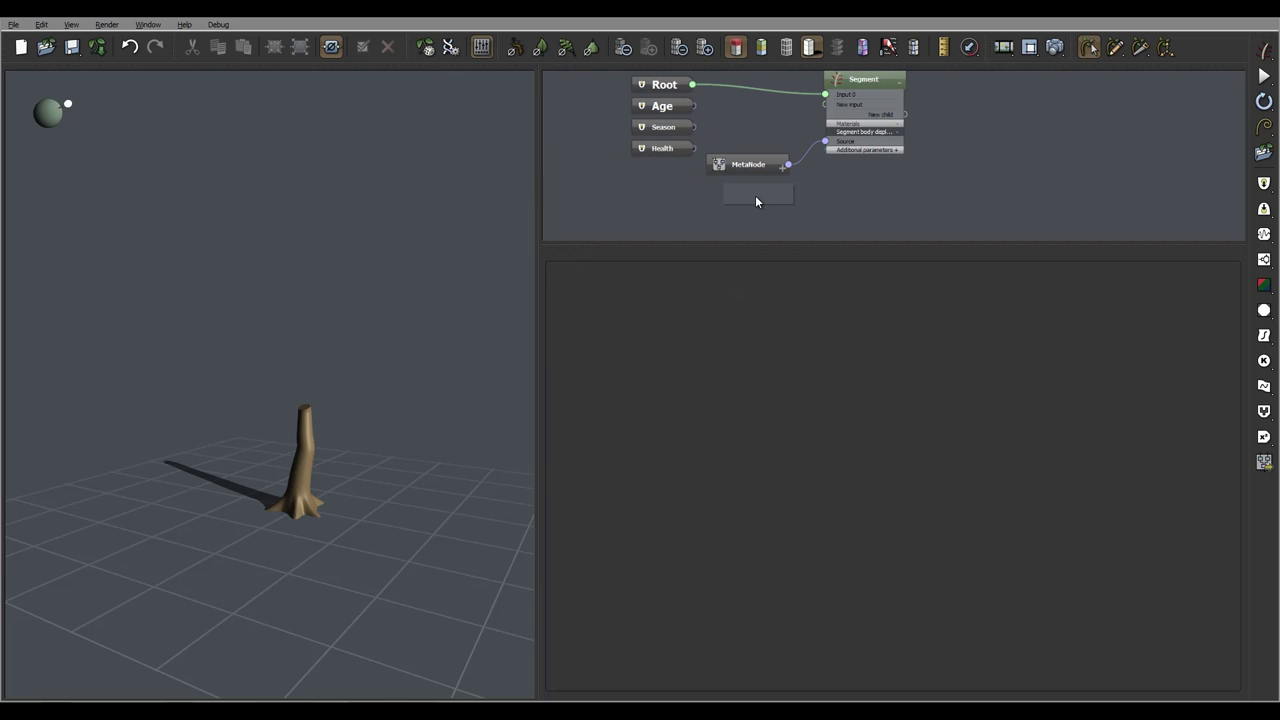
{"action": "right_click", "coordinate": [756, 201]}
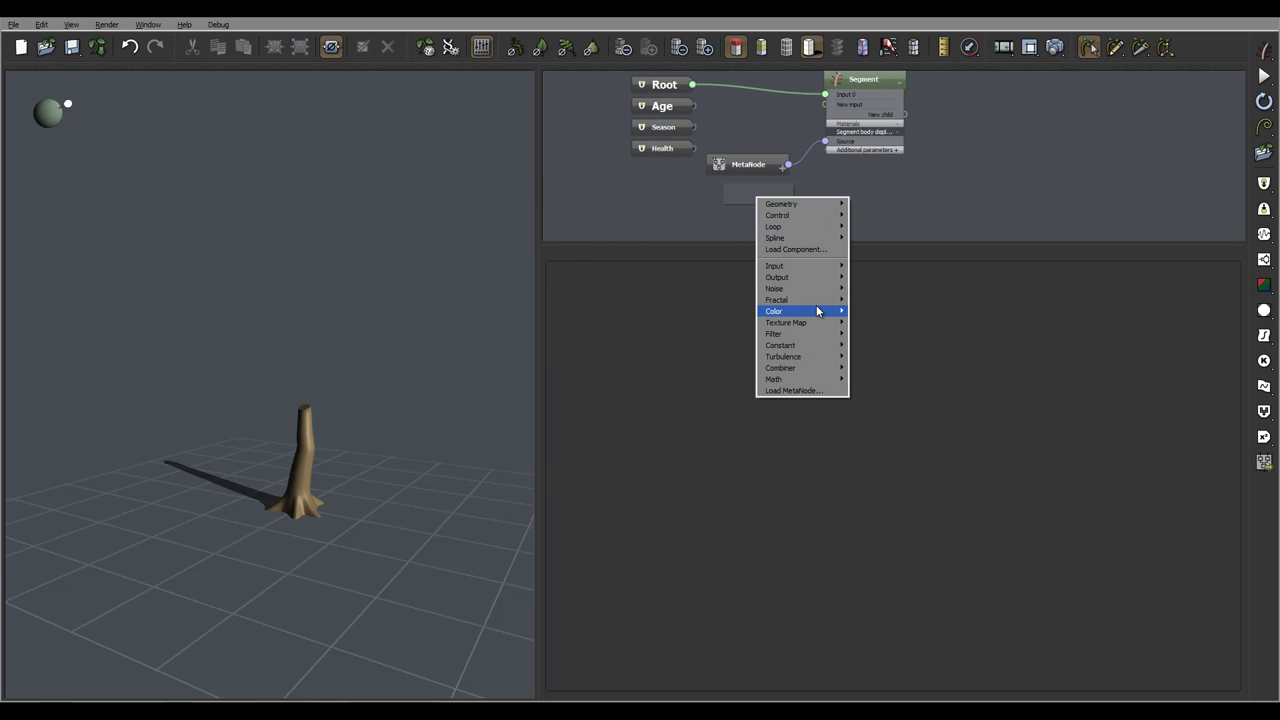
{"action": "mouse_move", "coordinate": [816, 302]}
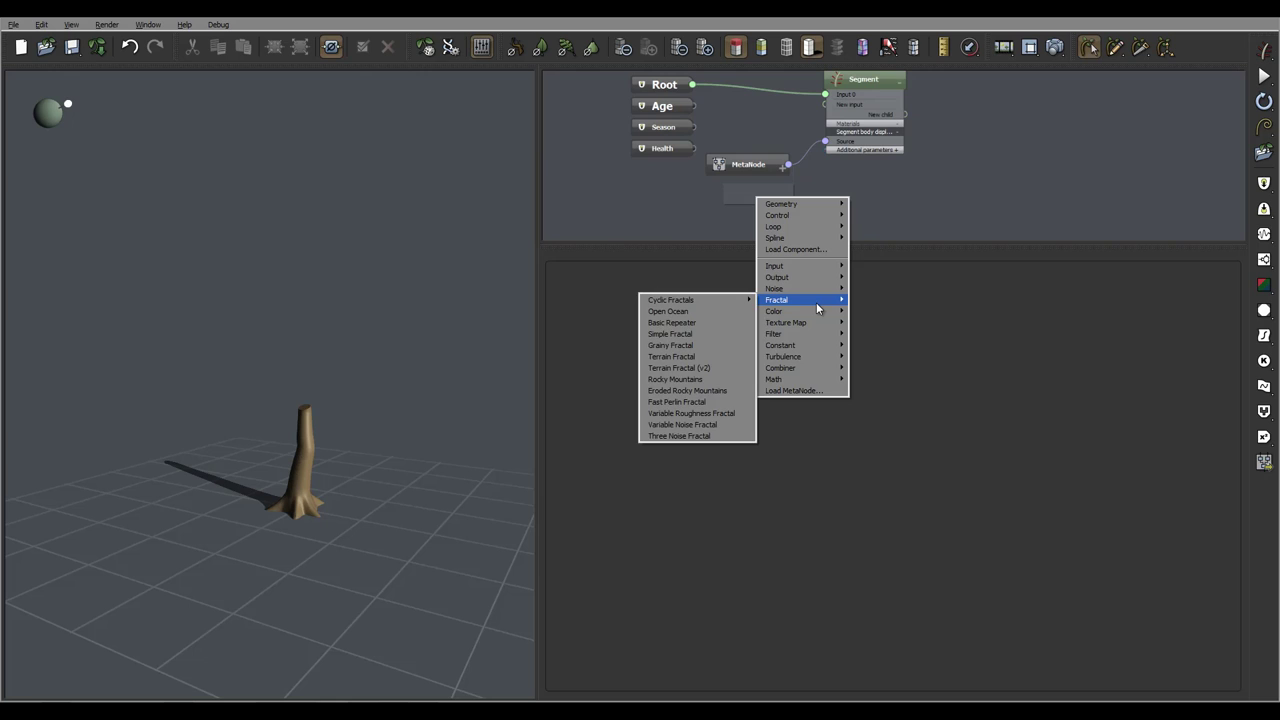
{"action": "left_click", "coordinate": [701, 347]}
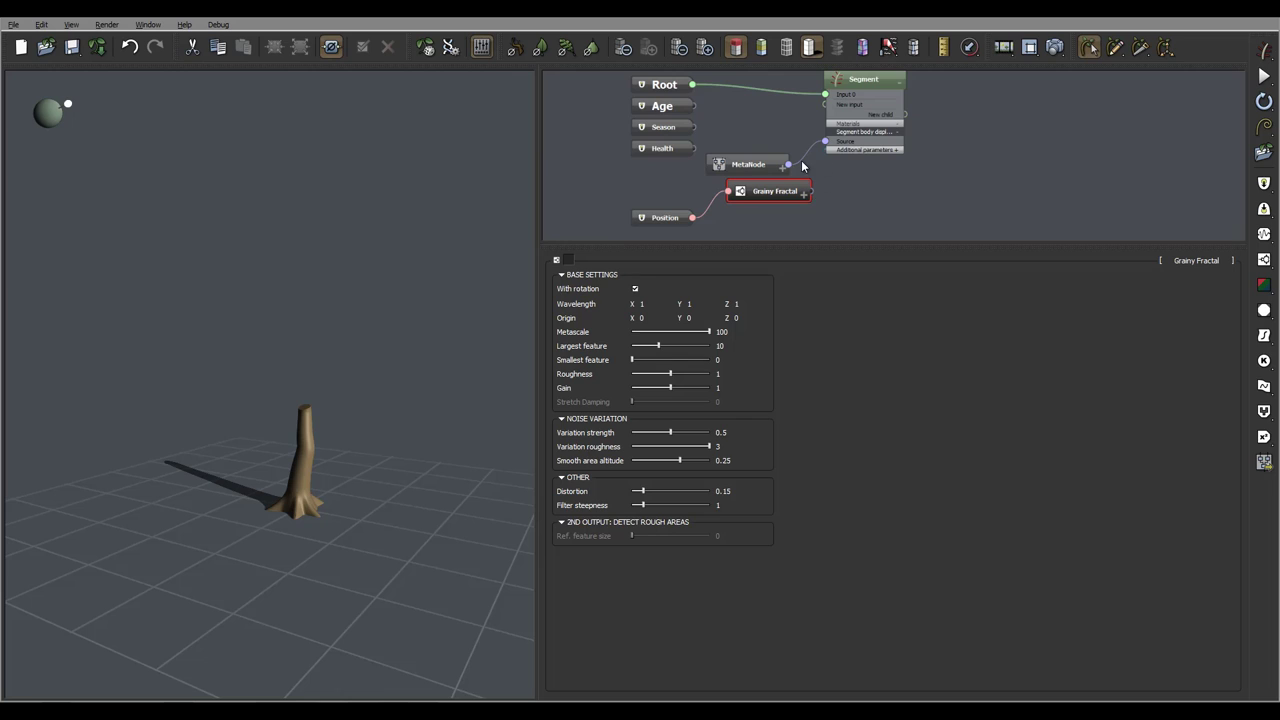
{"action": "left_click_drag", "start_coordinate": [799, 159], "coordinate": [811, 192]}
{"action": "left_click", "coordinate": [855, 200]}
Delete the disconnected MetaNode and reposition the Grainy Fractal node in its place in the graph.
{"action": "left_click", "coordinate": [765, 160]}
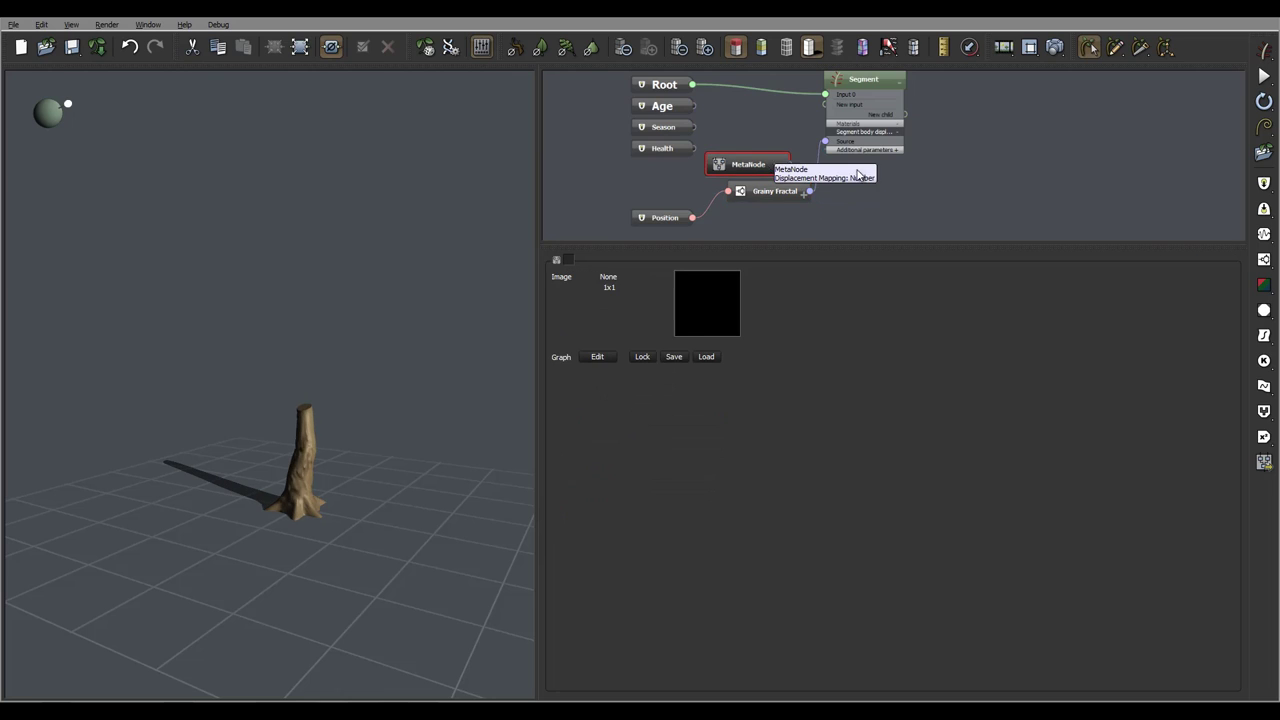
{"action": "key", "text": "Delete"}
{"action": "left_click_drag", "start_coordinate": [769, 192], "coordinate": [710, 176]}
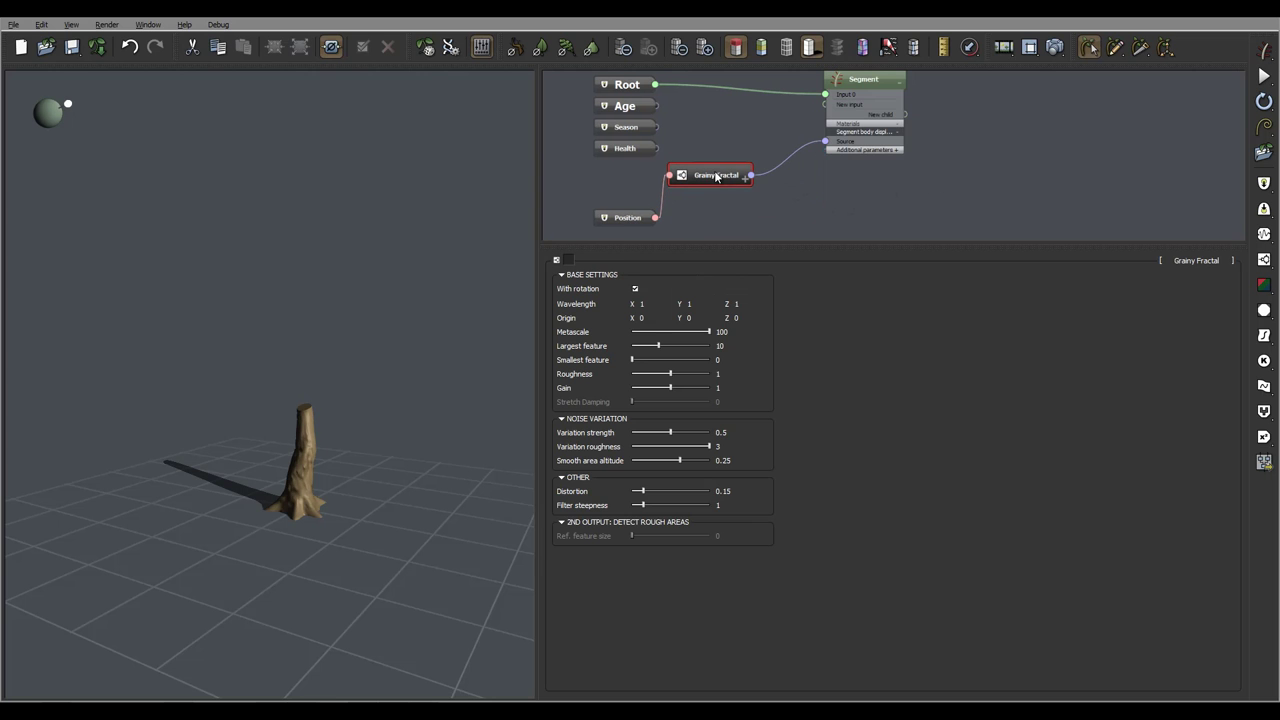
{"action": "right_click_drag", "start_coordinate": [385, 375], "coordinate": [315, 468]}
{"action": "left_click_drag", "start_coordinate": [316, 473], "coordinate": [359, 496]}
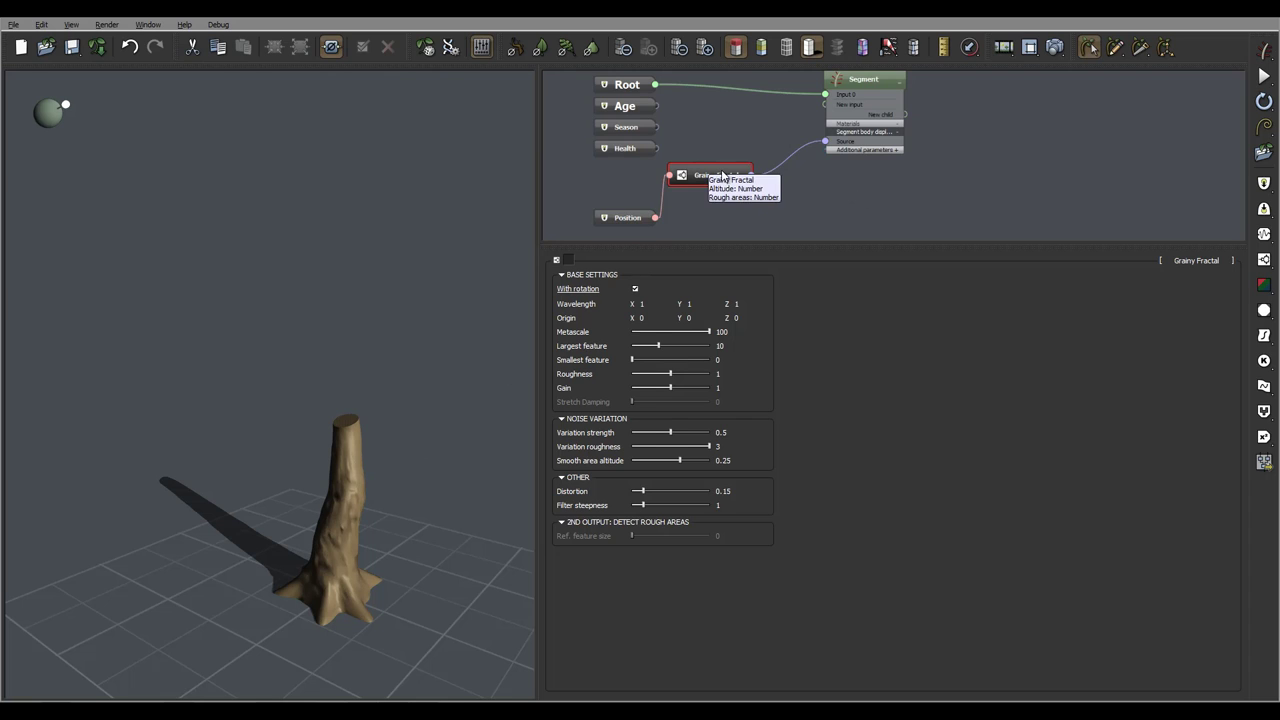
Connect the Segment's displacement Amount parameter to the graph and move the Segment node away from the other nodes.
{"action": "left_click", "coordinate": [862, 128]}
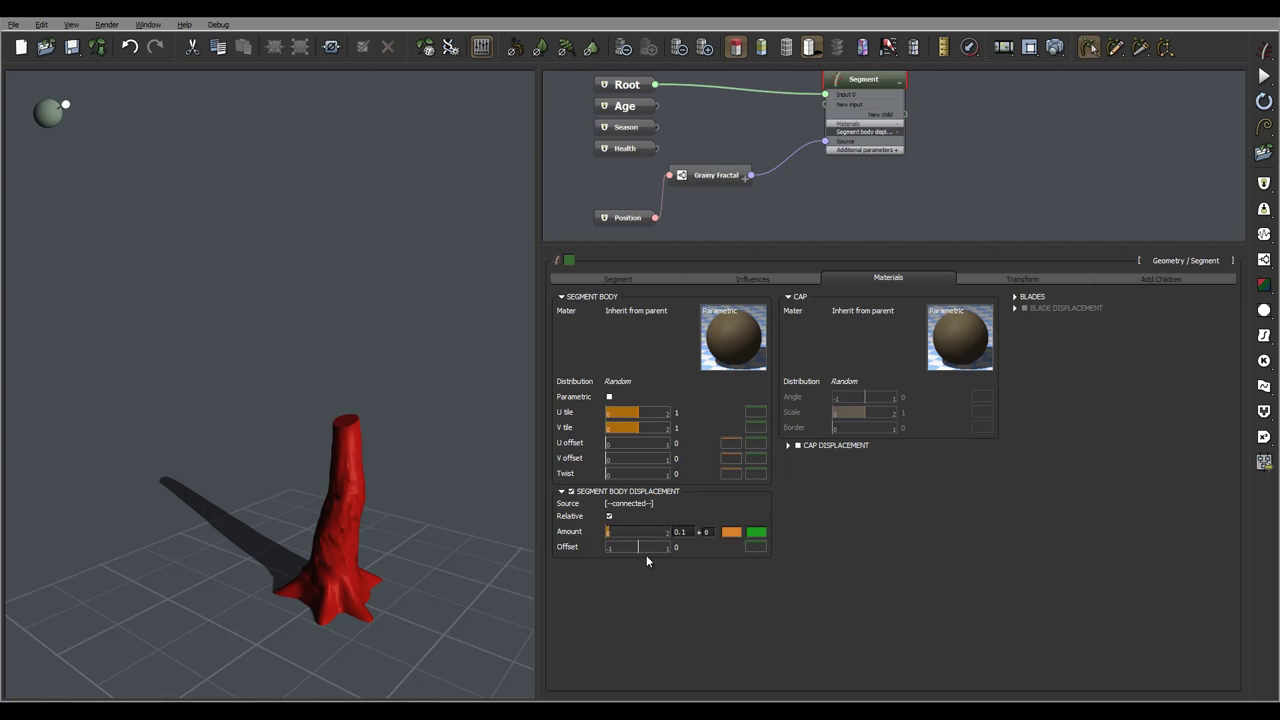
{"action": "right_click", "coordinate": [575, 538]}
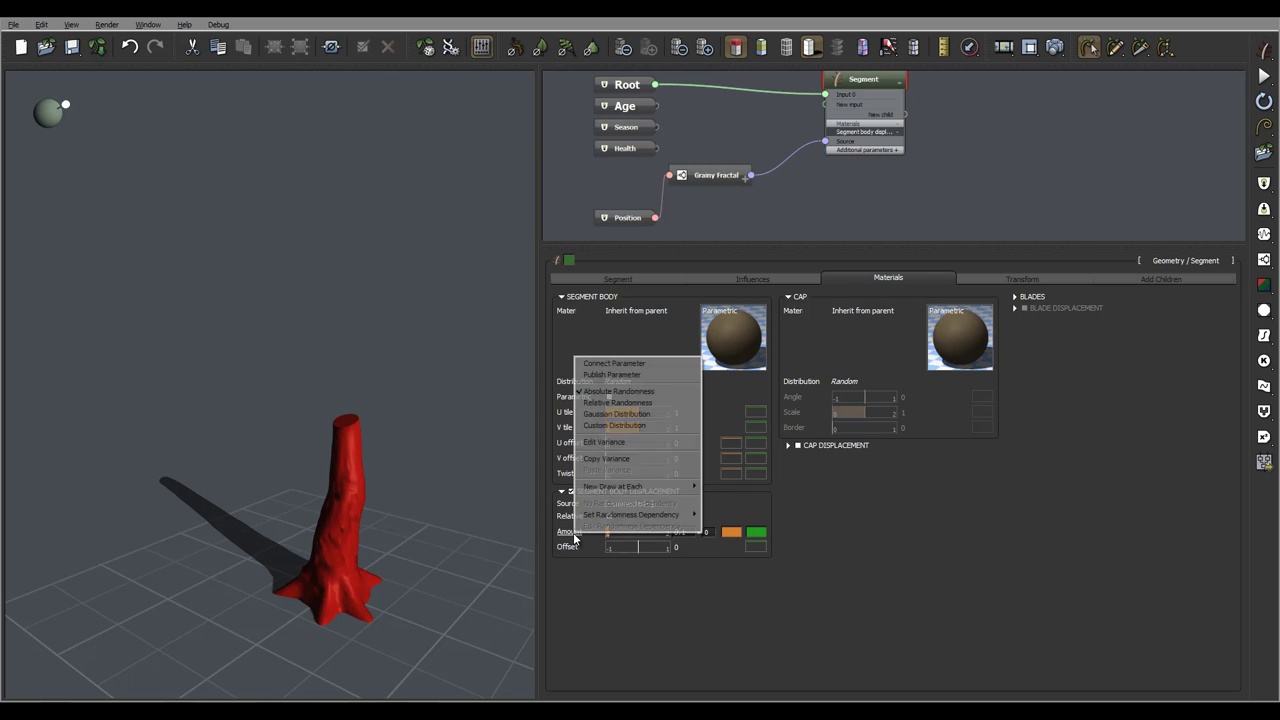
{"action": "left_click", "coordinate": [637, 362]}
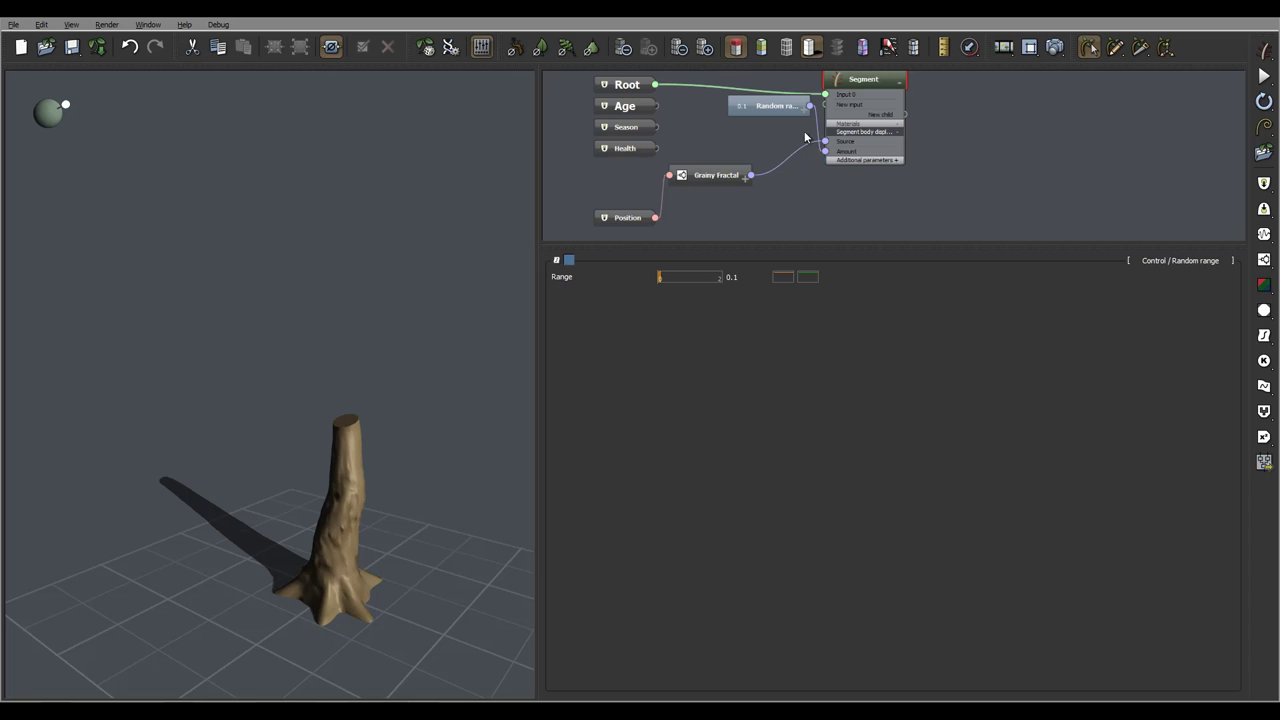
{"action": "left_click_drag", "start_coordinate": [864, 76], "coordinate": [913, 80]}
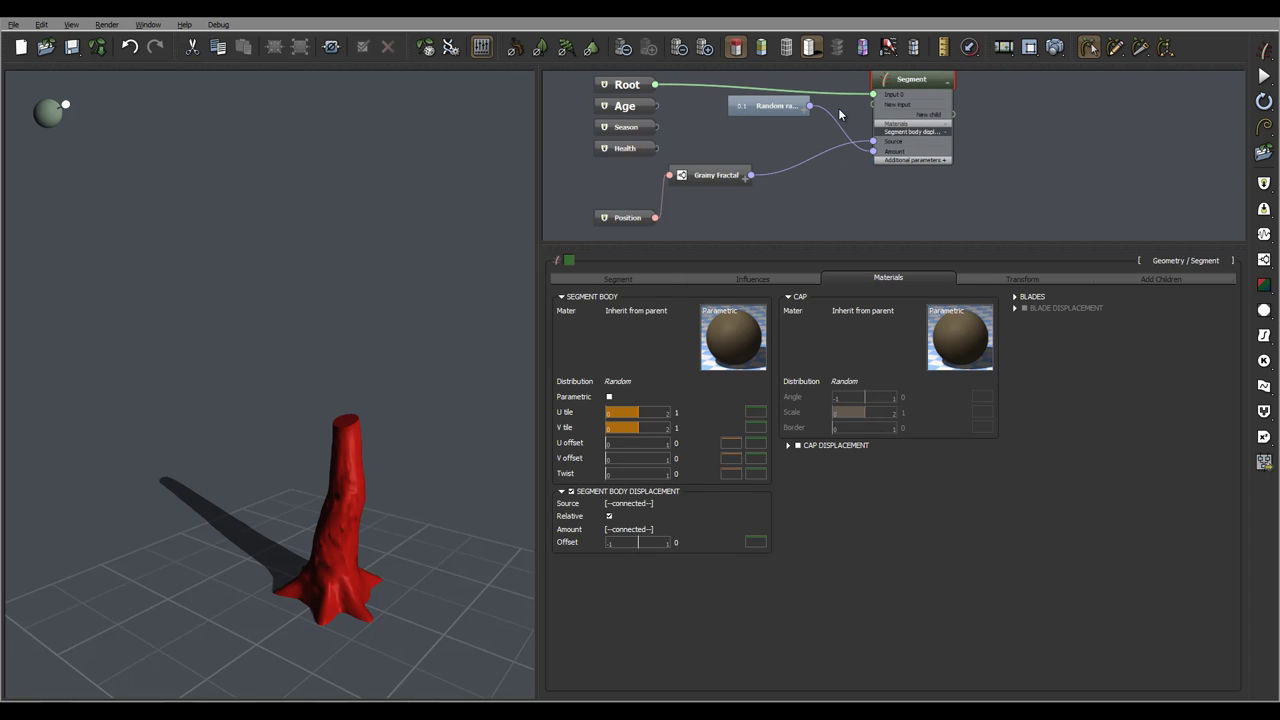
Rewire the displacement Amount input to the Grainy Fractal's Altitude output and delete the unused Random range node.
{"action": "left_click_drag", "start_coordinate": [831, 117], "coordinate": [755, 175]}
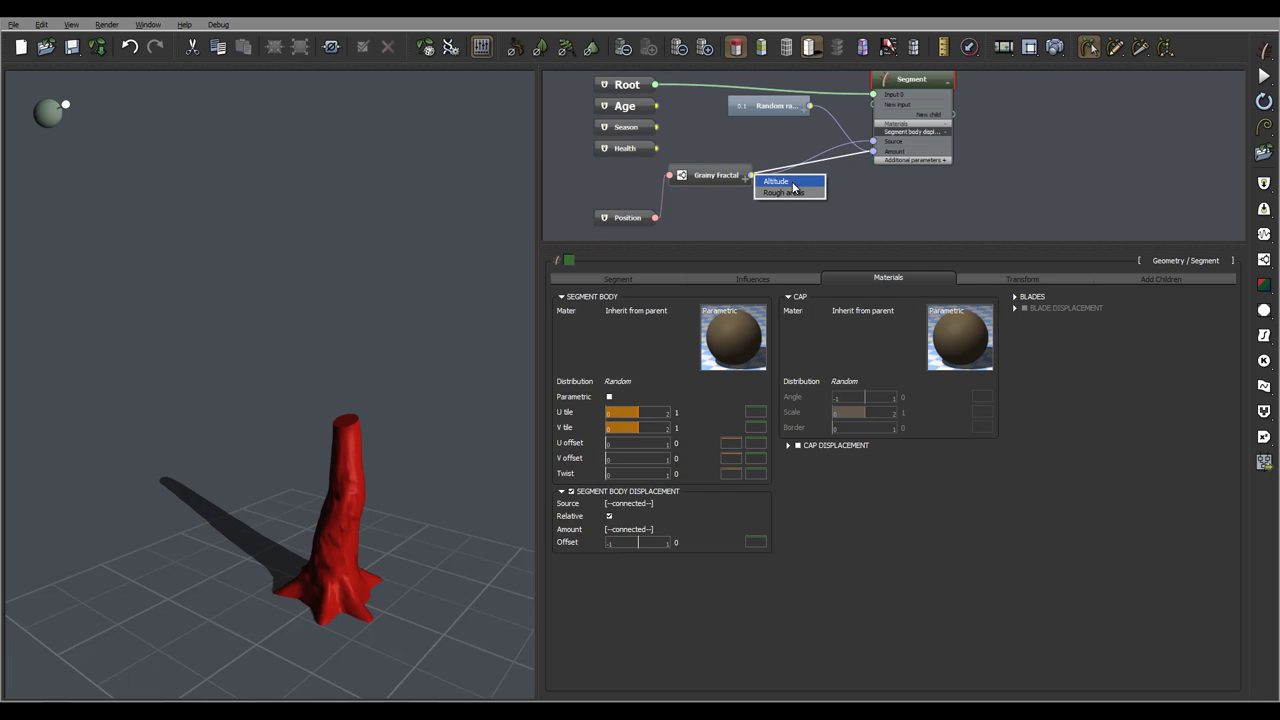
{"action": "left_click", "coordinate": [785, 182]}
{"action": "left_click", "coordinate": [768, 106]}
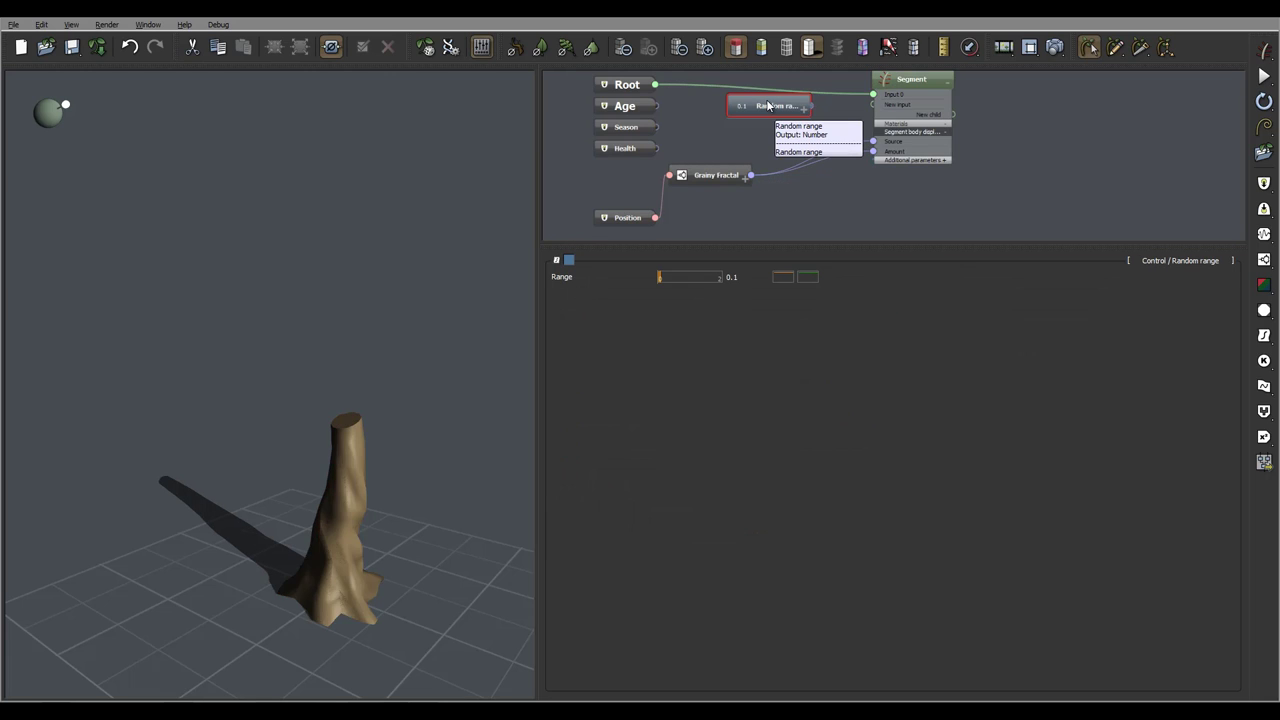
{"action": "key", "text": "Delete"}
{"action": "left_click", "coordinate": [908, 78]}
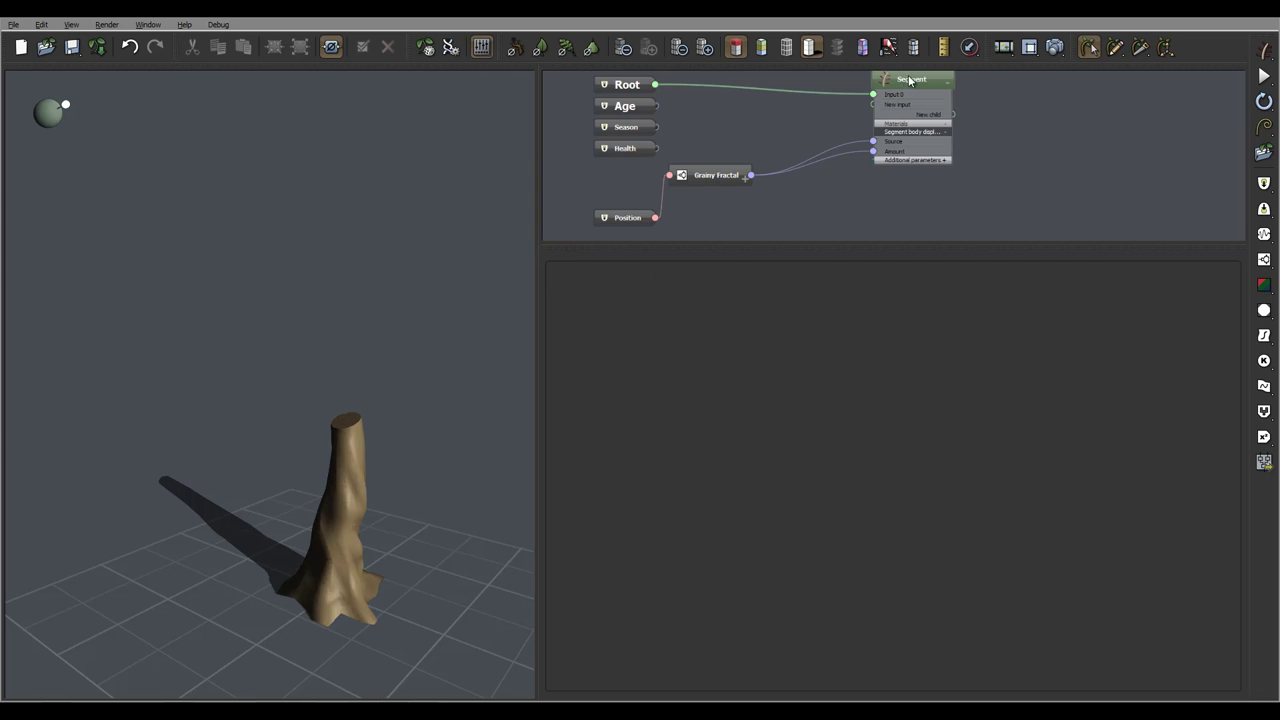
Move the Segment node closer to the Grainy Fractal node and open the fractal's settings.
{"action": "left_click_drag", "start_coordinate": [905, 80], "coordinate": [845, 107]}
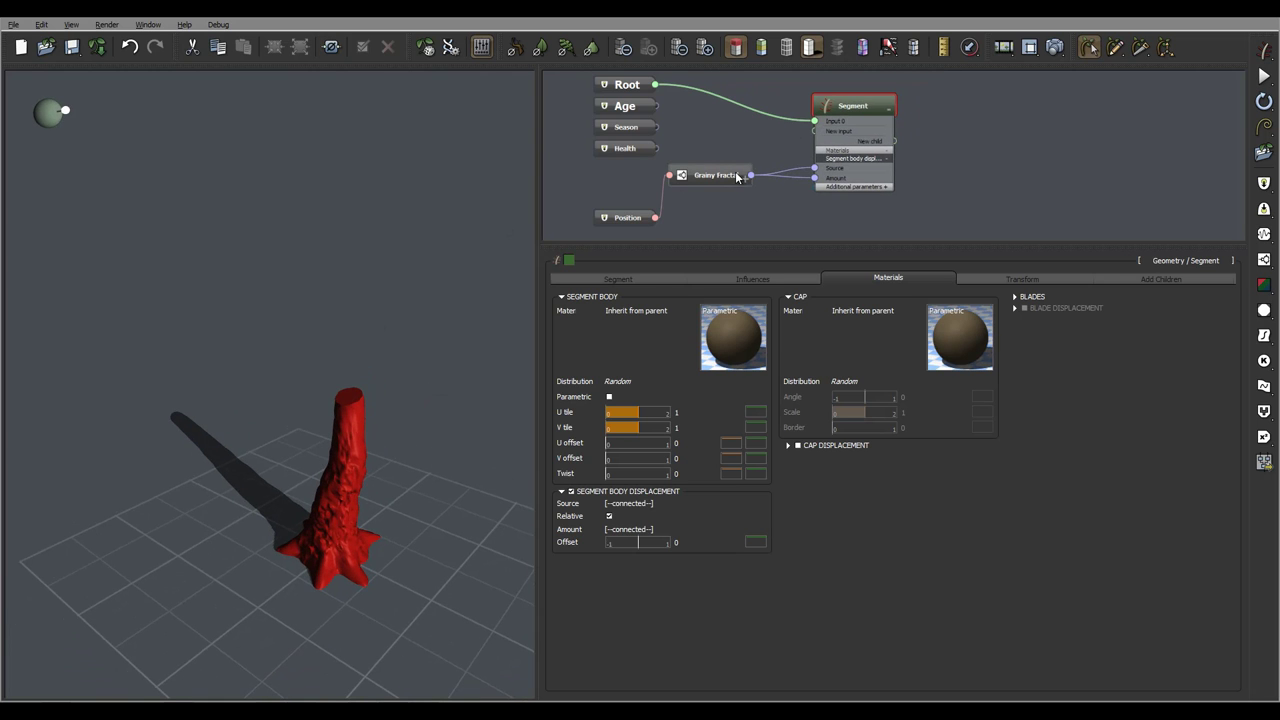
{"action": "left_click", "coordinate": [722, 178]}
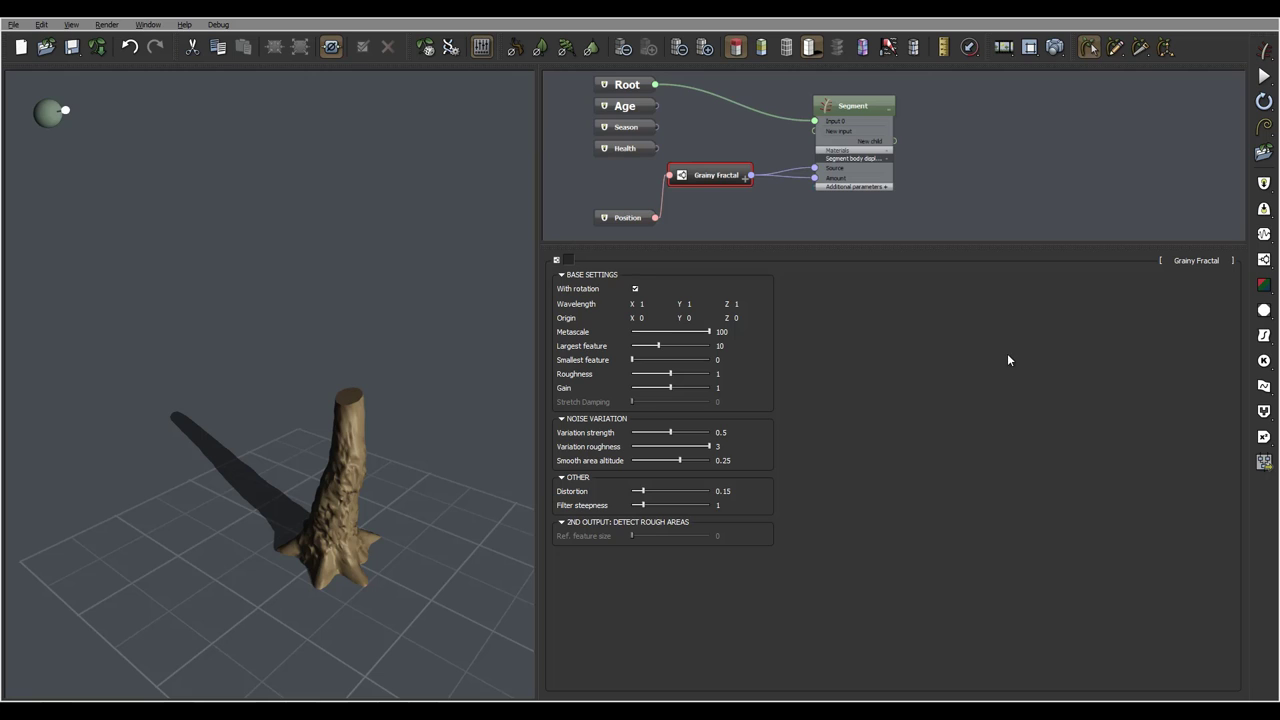
Set the Grainy Fractal's Z wavelength to 20 and its smallest feature to about 0.164.
{"action": "mouse_move", "coordinate": [745, 307]}
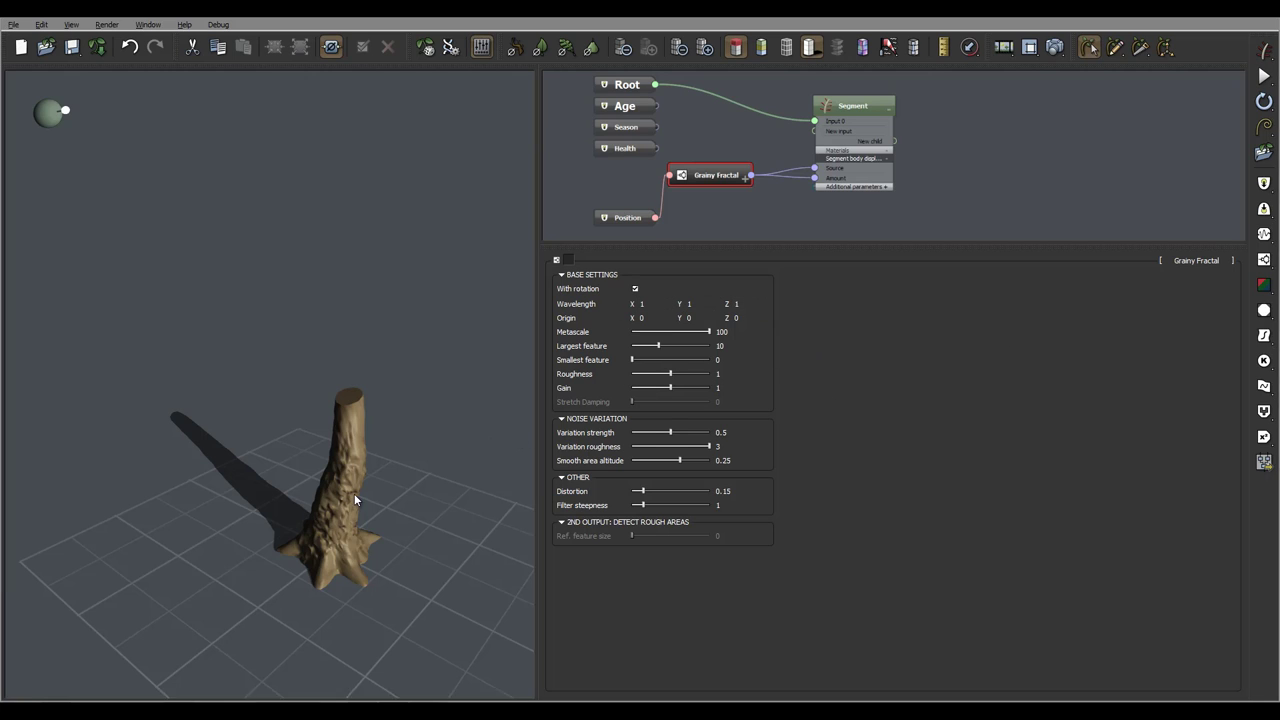
{"action": "left_click_drag", "start_coordinate": [354, 493], "coordinate": [370, 460]}
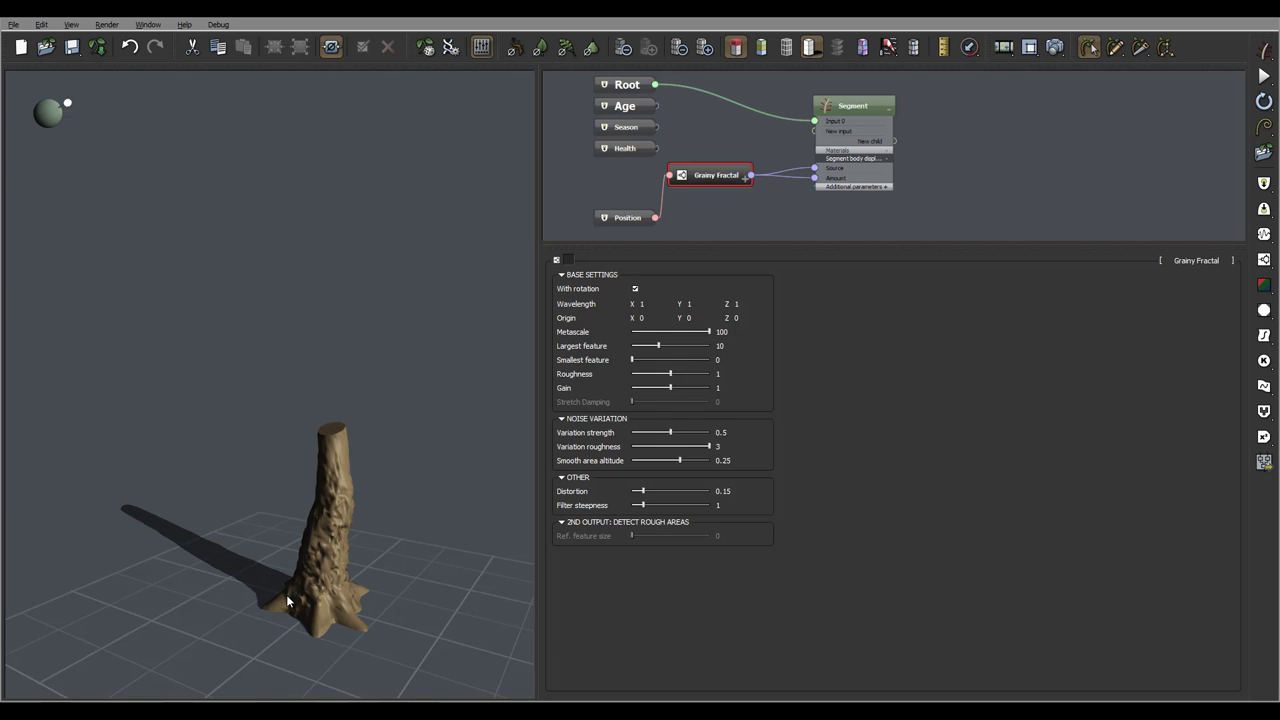
{"action": "left_click", "coordinate": [745, 303]}
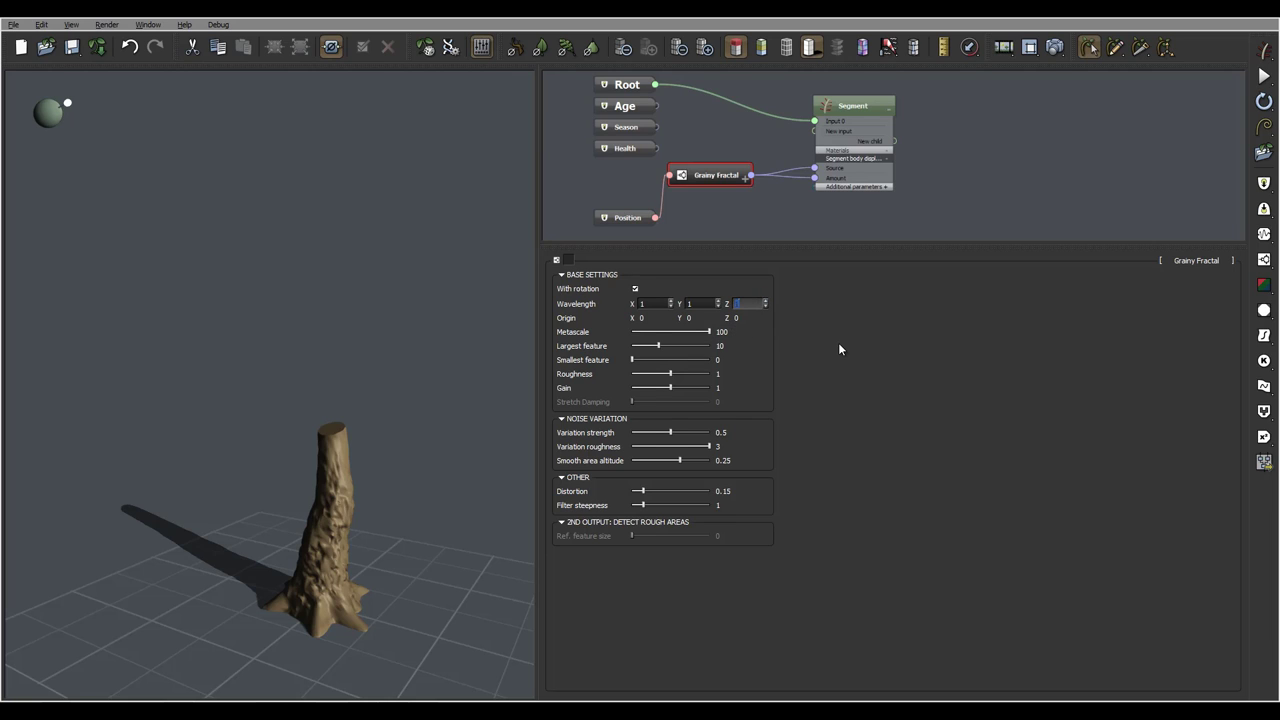
{"action": "type", "text": "10"}
{"action": "key", "text": "Return"}
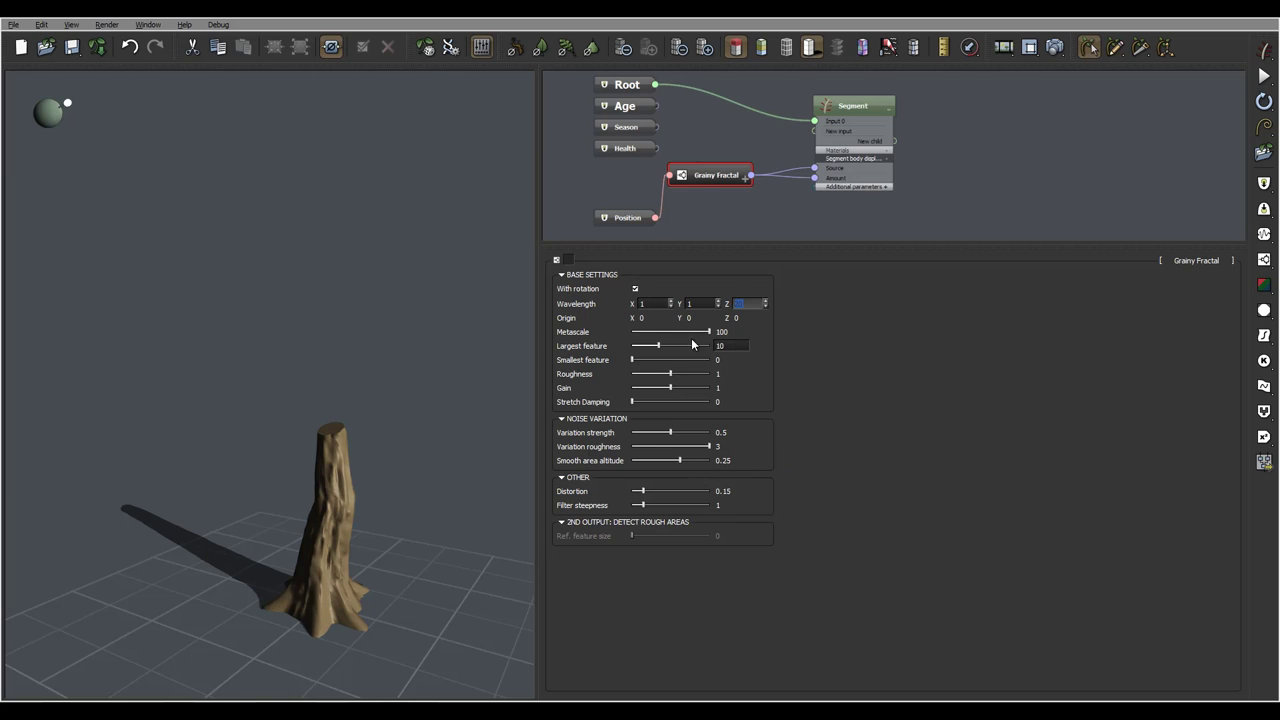
{"action": "left_click_drag", "start_coordinate": [632, 359], "coordinate": [667, 361]}
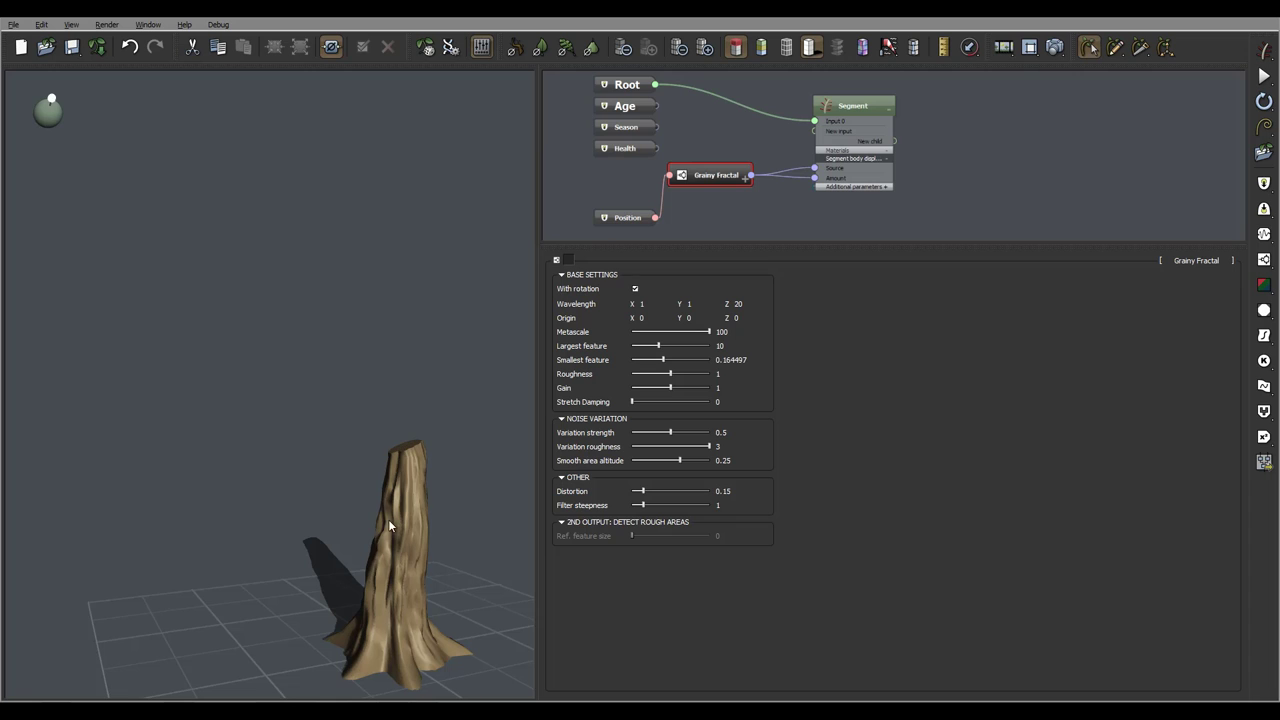
{"action": "left_click_drag", "start_coordinate": [390, 525], "coordinate": [345, 490]}
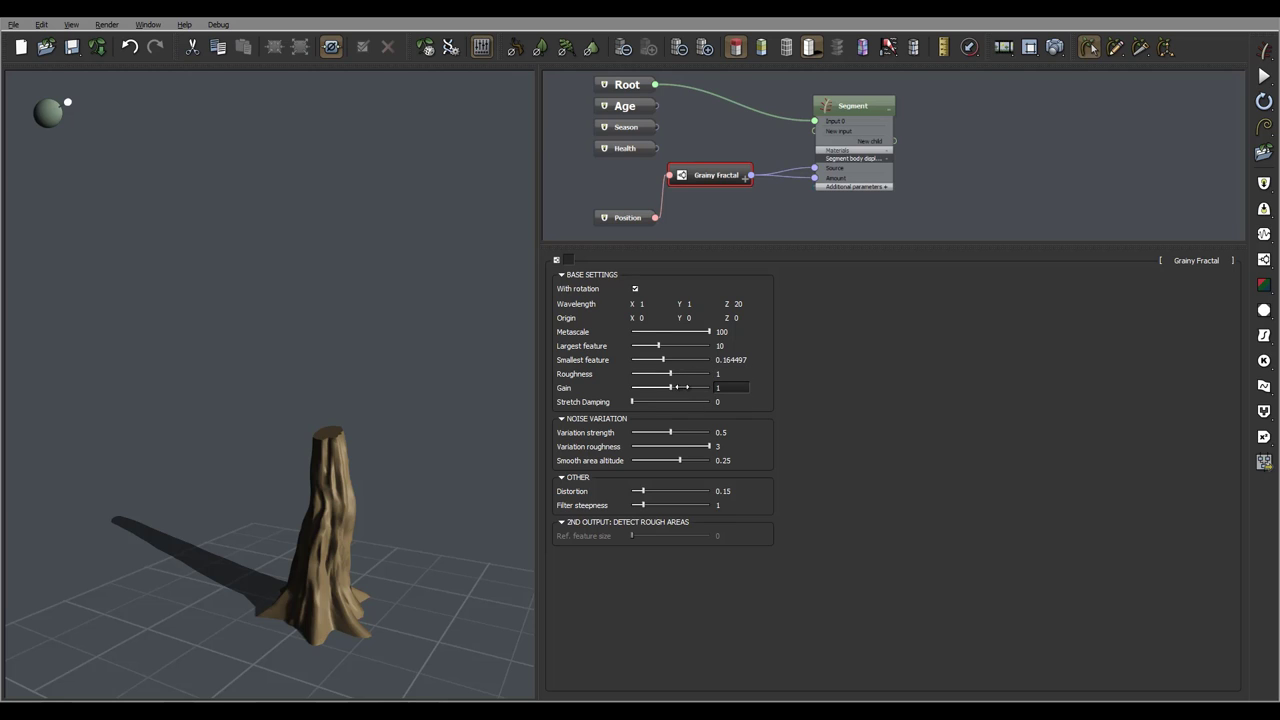
Try raising the Grainy Fractal's roughness to about 1.13 and return it to 1.
{"action": "left_click_drag", "start_coordinate": [678, 373], "coordinate": [682, 373]}
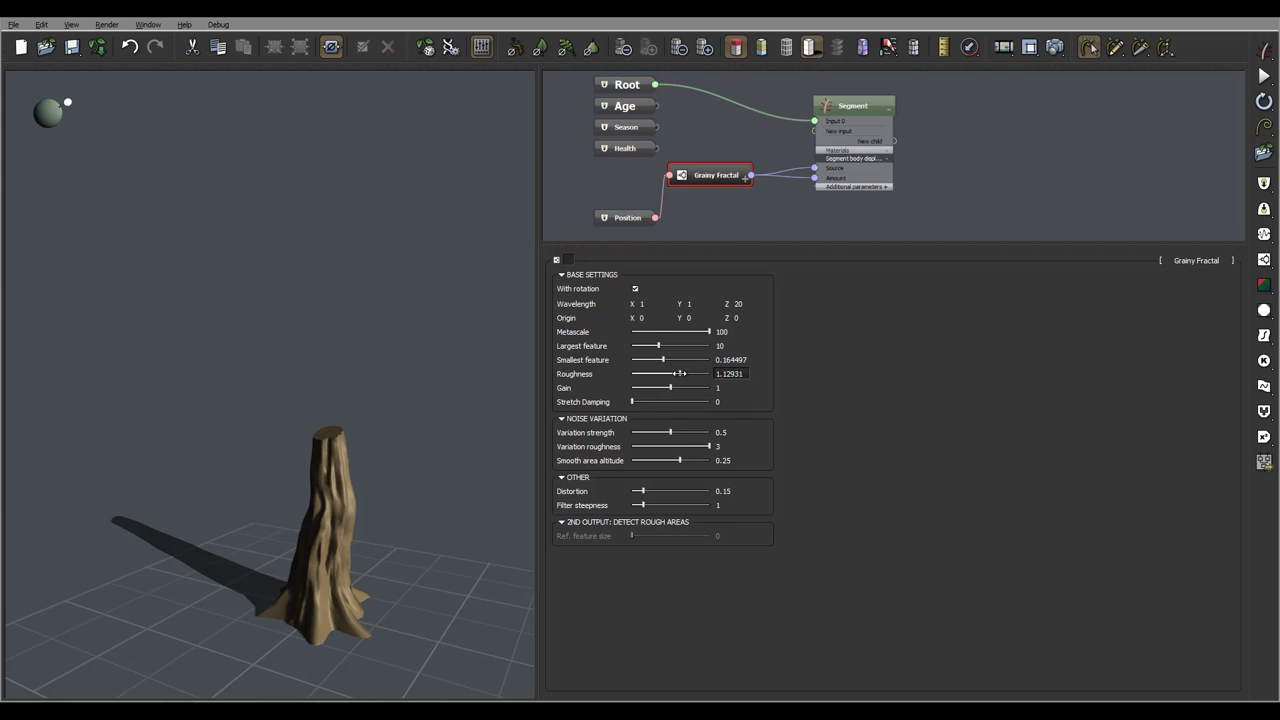
{"action": "right_click_drag", "start_coordinate": [489, 415], "coordinate": [374, 480]}
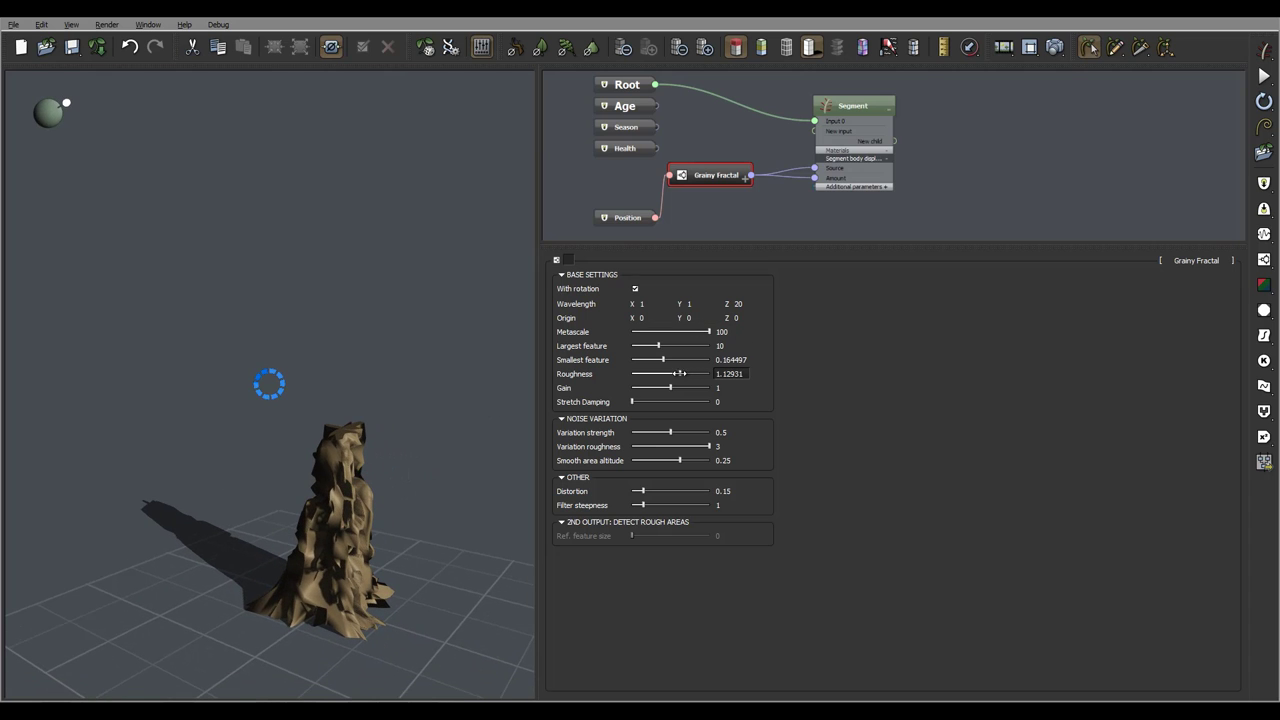
{"action": "left_click_drag", "start_coordinate": [679, 373], "coordinate": [670, 373]}
{"action": "right_click_drag", "start_coordinate": [389, 450], "coordinate": [380, 476]}
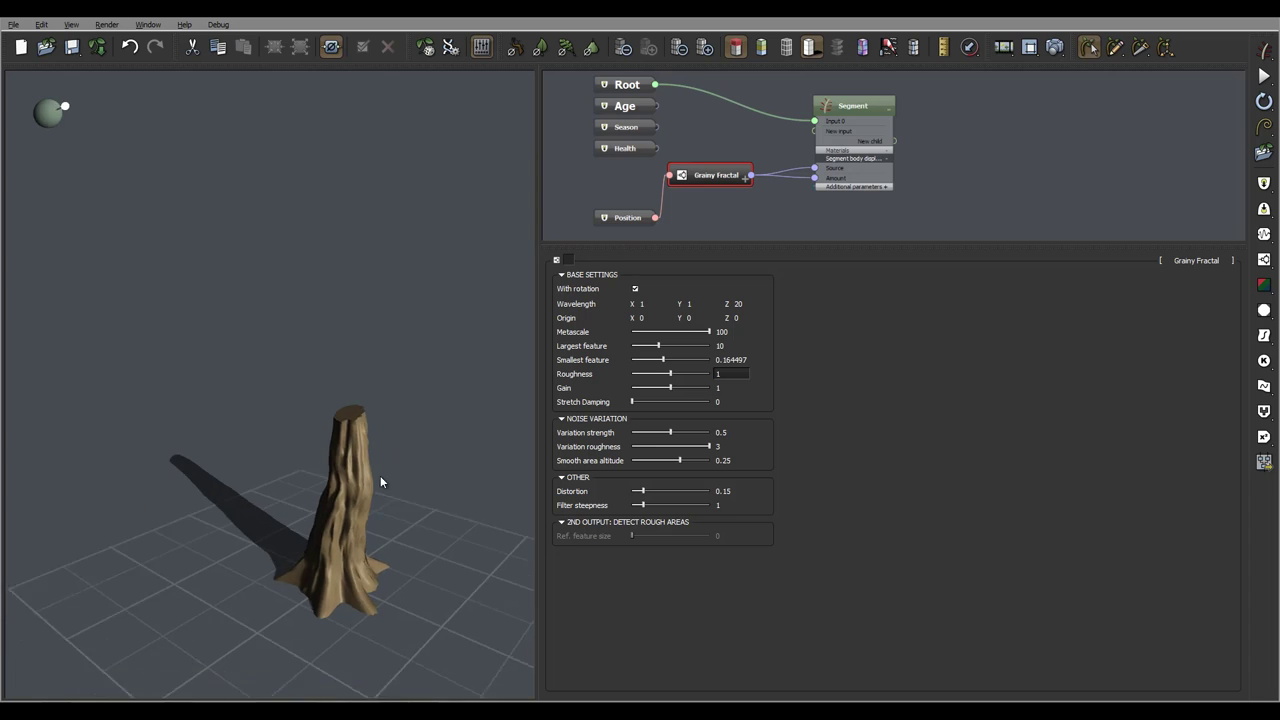
Set the Grainy Fractal's distortion to about 0.43 and its filter steepness to about 11.42.
{"action": "left_click_drag", "start_coordinate": [380, 482], "coordinate": [383, 457]}
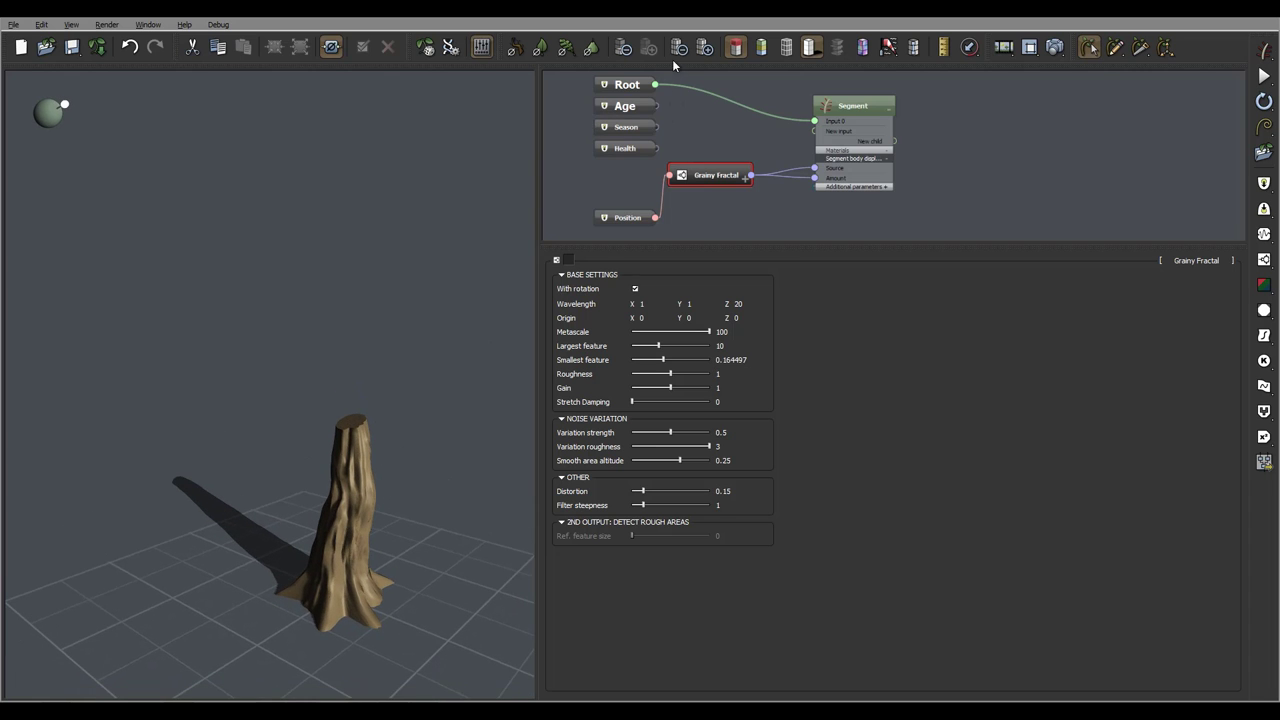
{"action": "left_click_drag", "start_coordinate": [397, 405], "coordinate": [414, 461]}
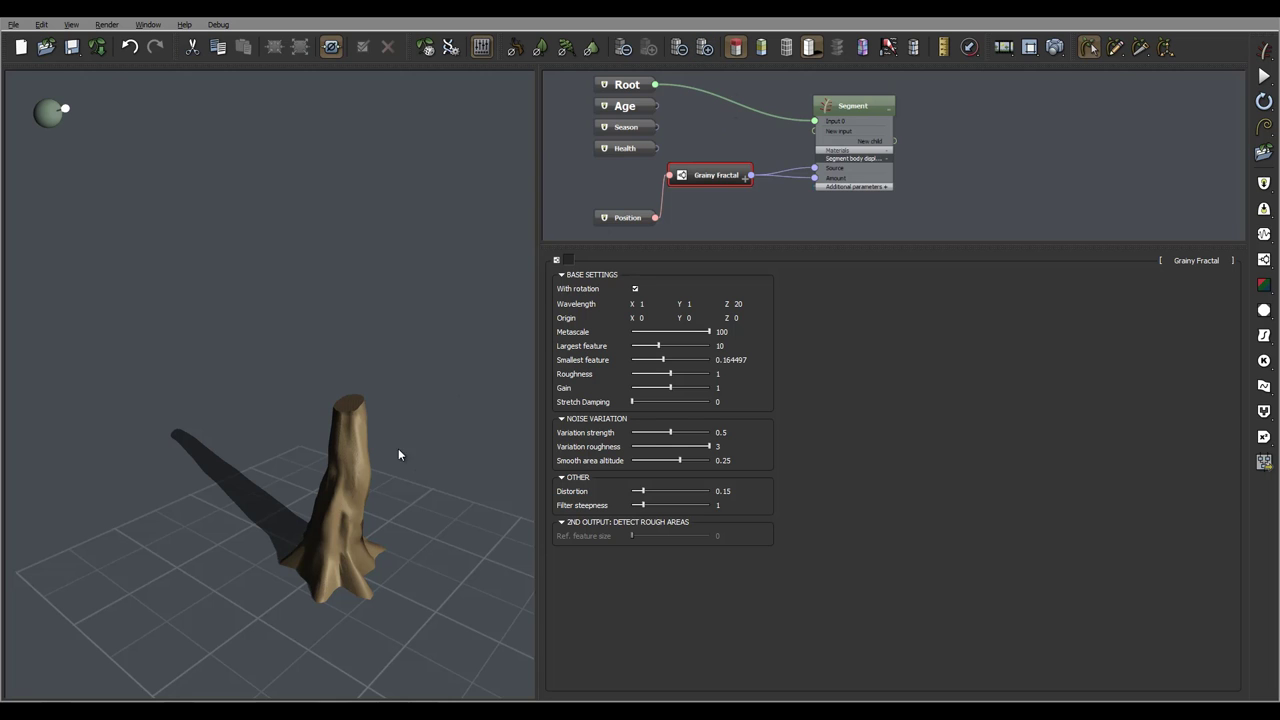
{"action": "left_click_drag", "start_coordinate": [420, 404], "coordinate": [362, 407]}
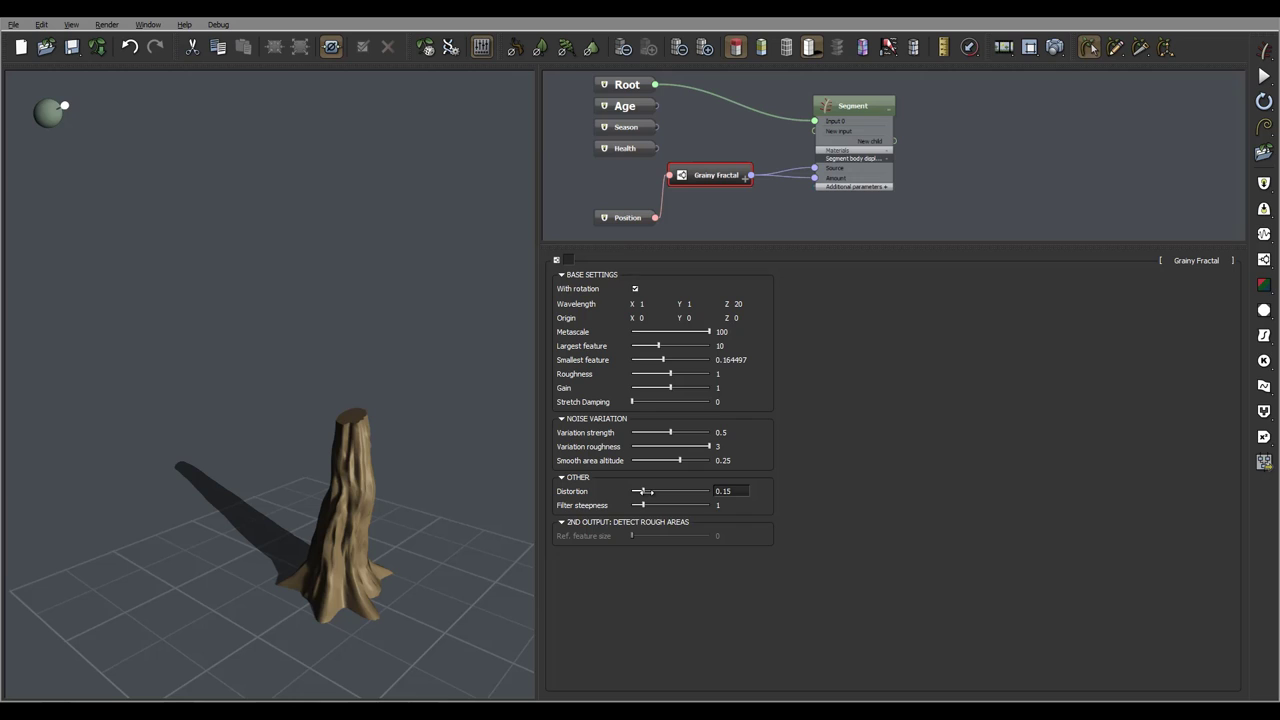
{"action": "left_click_drag", "start_coordinate": [652, 492], "coordinate": [668, 491]}
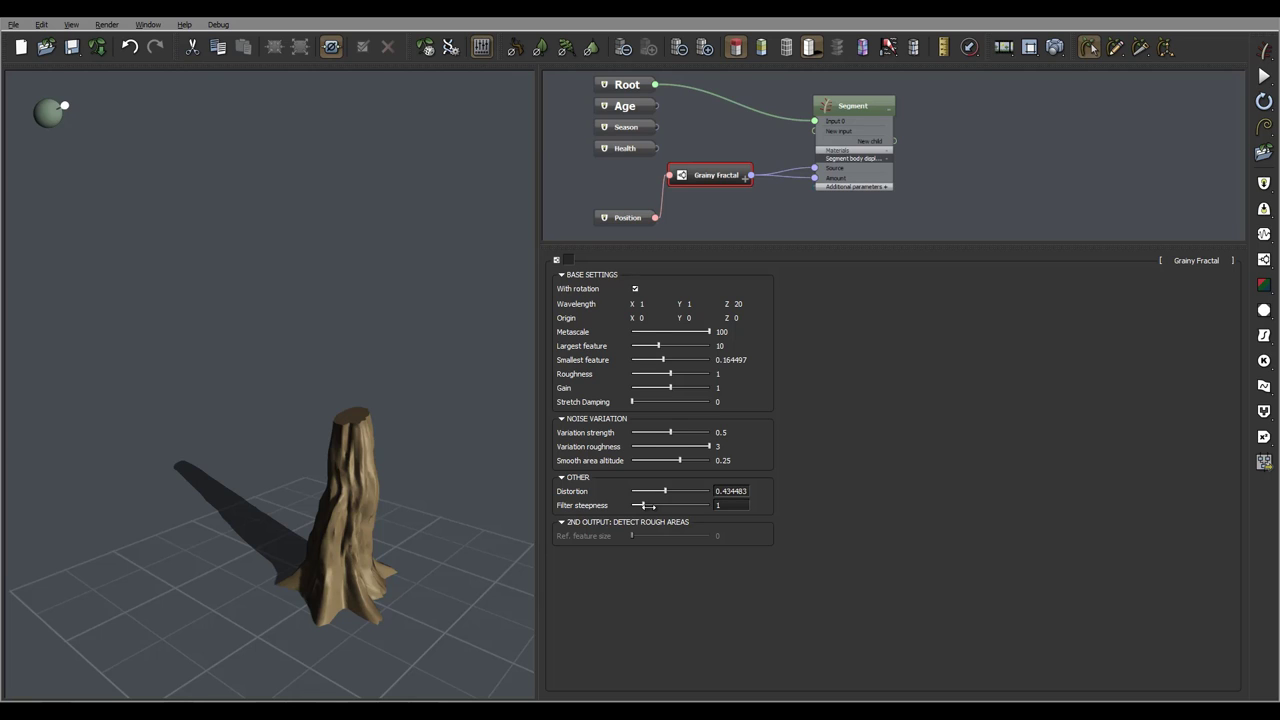
{"action": "left_click_drag", "start_coordinate": [650, 507], "coordinate": [679, 506]}
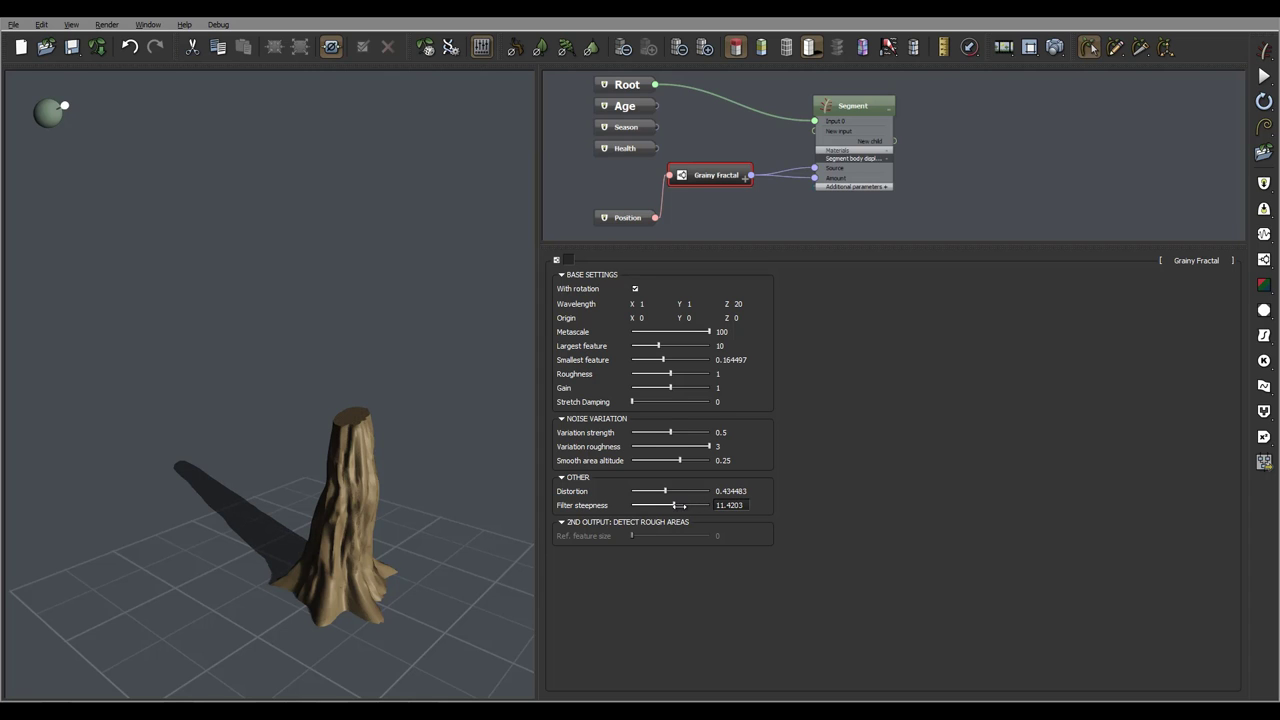
{"action": "mouse_move", "coordinate": [437, 471]}
{"action": "left_mouse_down"}
{"action": "mouse_move", "coordinate": [332, 466]}
{"action": "mouse_move", "coordinate": [363, 420]}
{"action": "mouse_move", "coordinate": [418, 458]}
{"action": "left_mouse_up"}
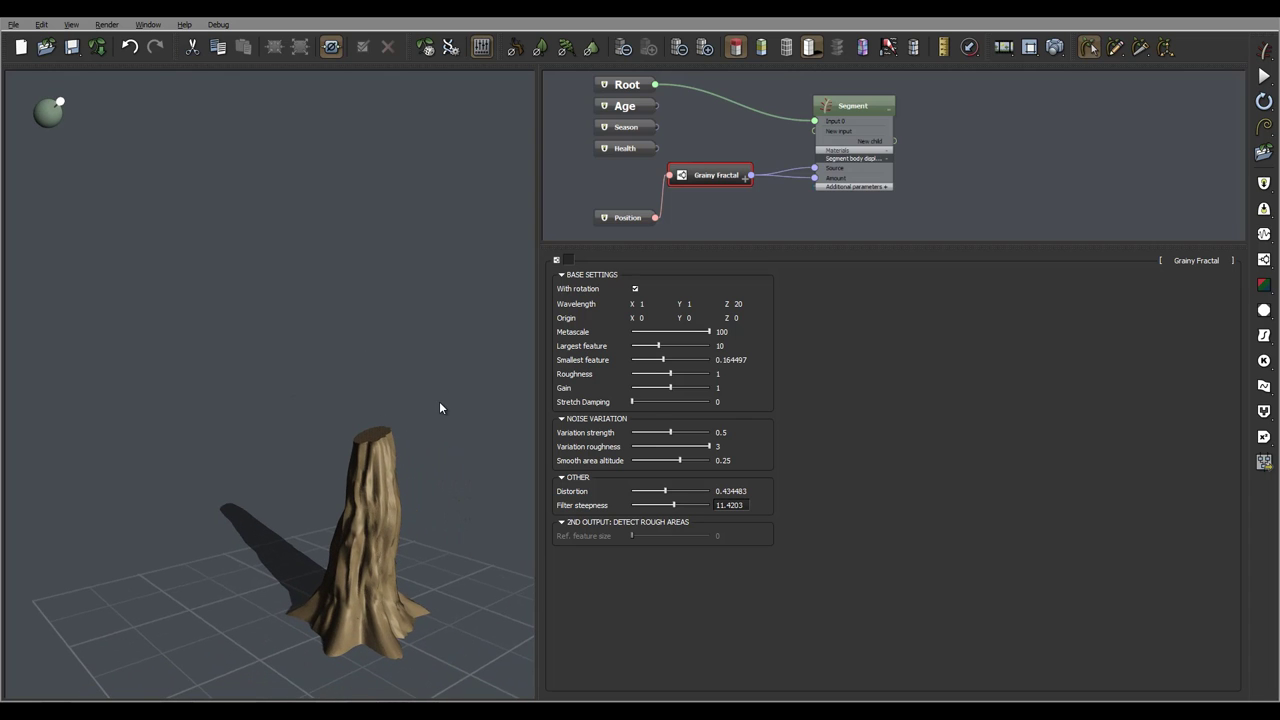
{"action": "left_click_drag", "start_coordinate": [425, 429], "coordinate": [448, 542]}
{"action": "left_click_drag", "start_coordinate": [373, 458], "coordinate": [430, 133]}
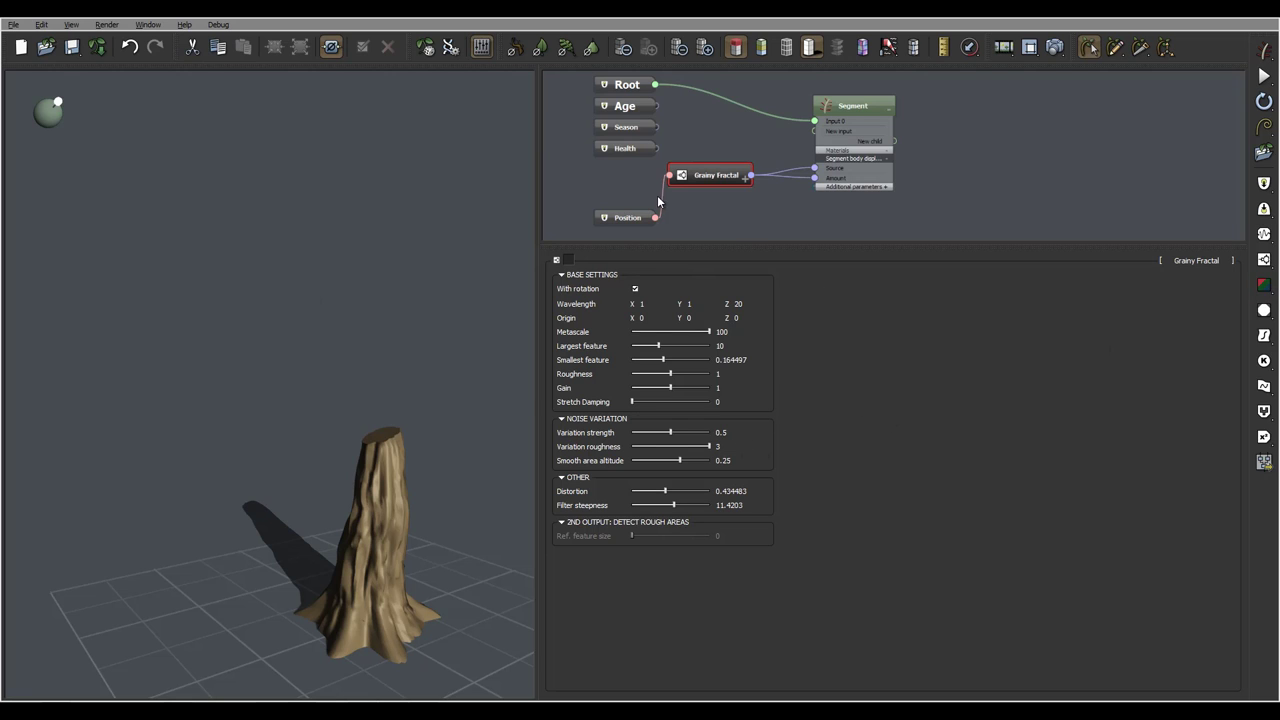
Taper the trunk by lowering the end keypoint of the Segment's radius profile to a Y value of about 0.15.
{"action": "left_click", "coordinate": [858, 106]}
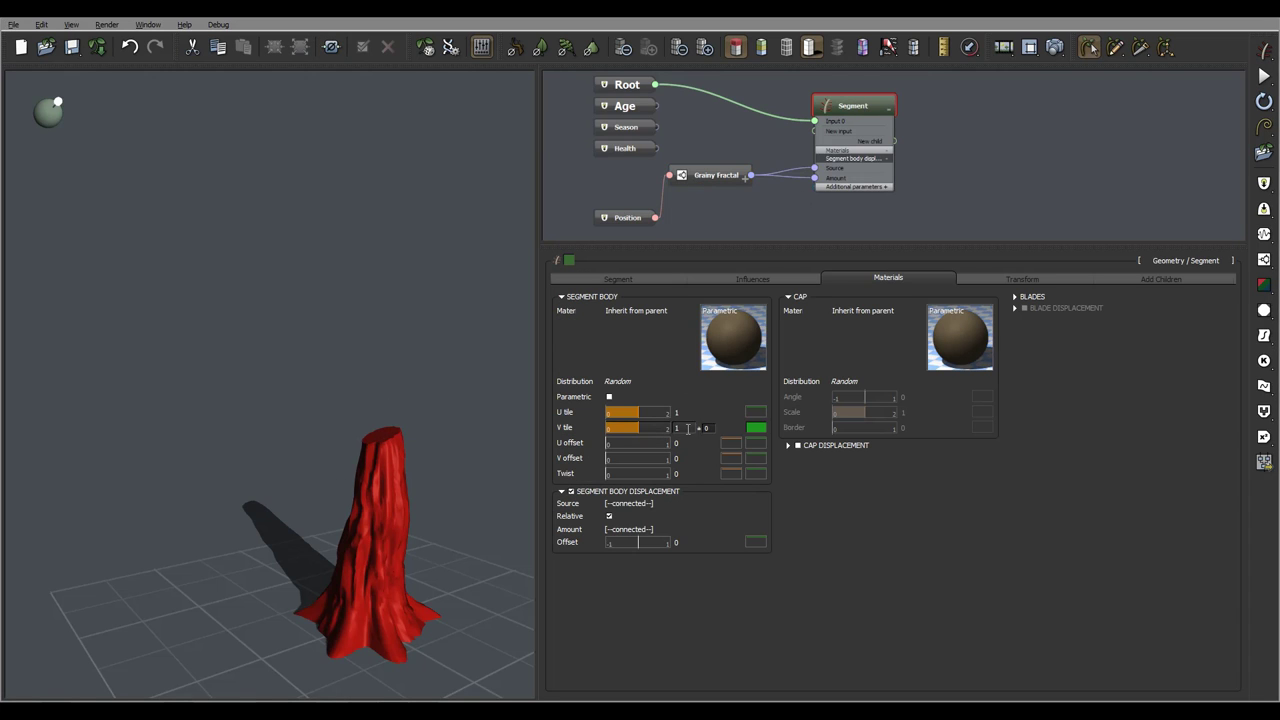
{"action": "left_click", "coordinate": [614, 279]}
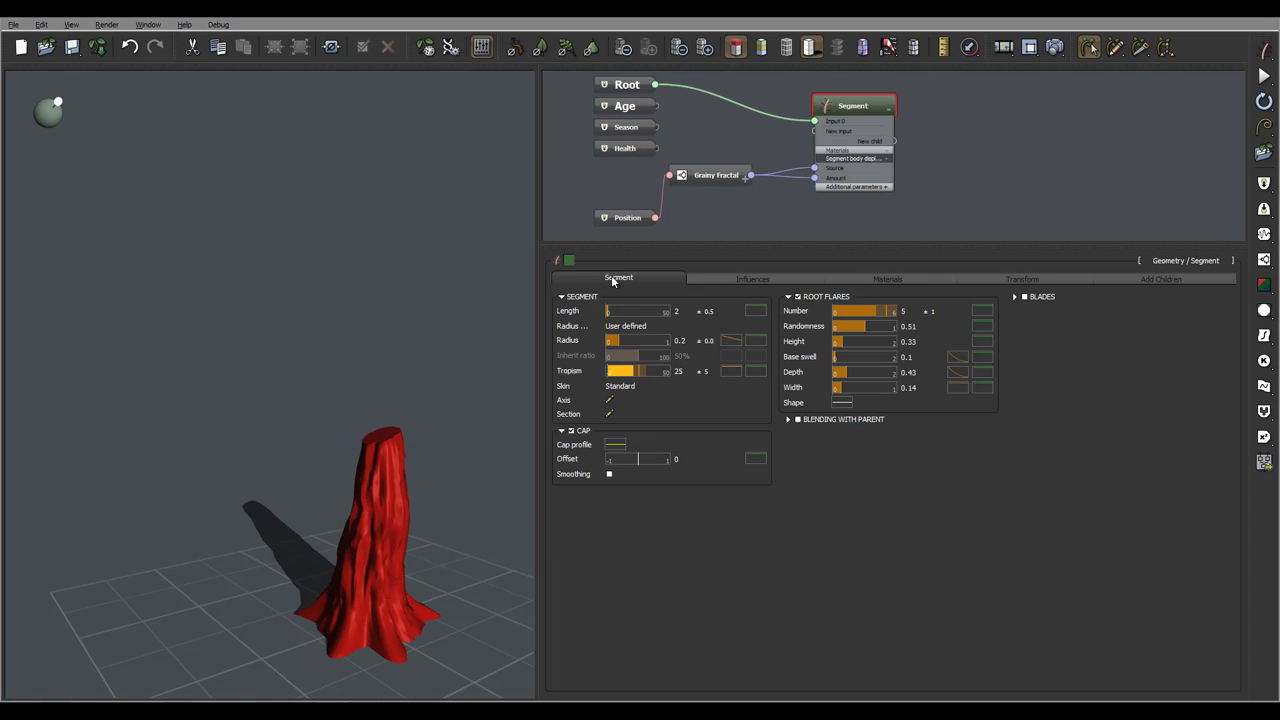
{"action": "left_click", "coordinate": [731, 342]}
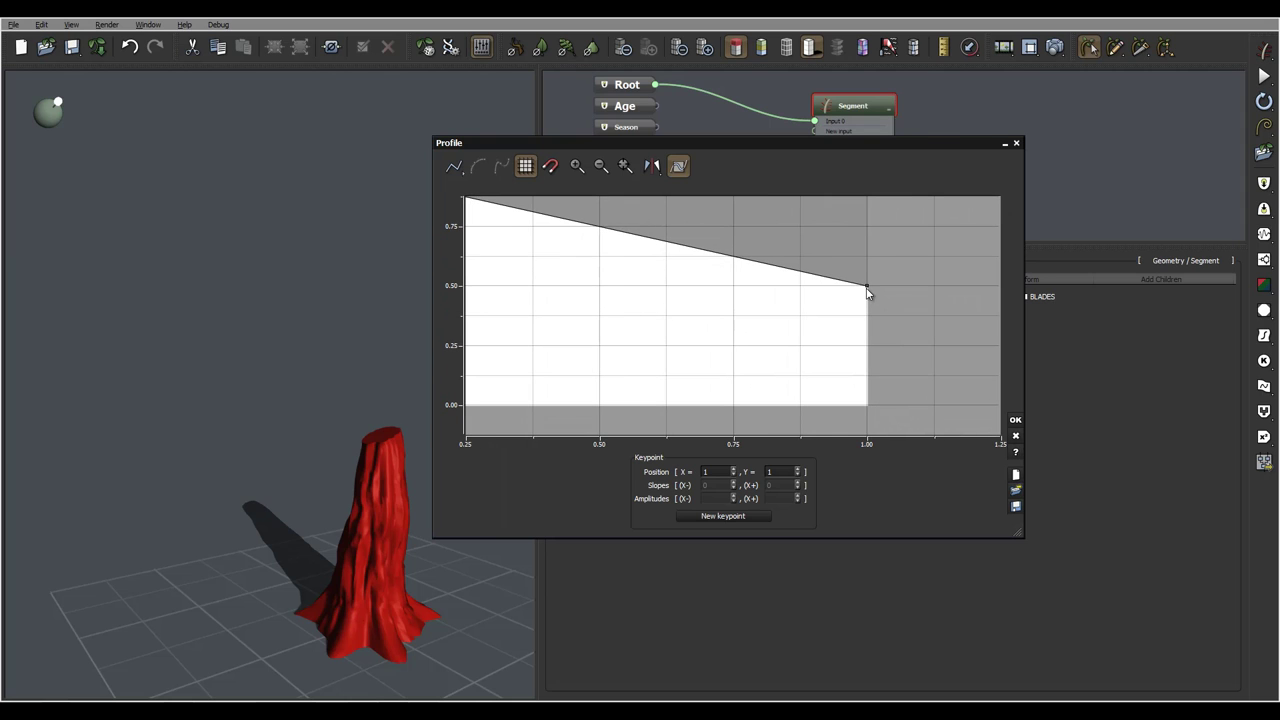
{"action": "left_click_drag", "start_coordinate": [867, 285], "coordinate": [863, 351]}
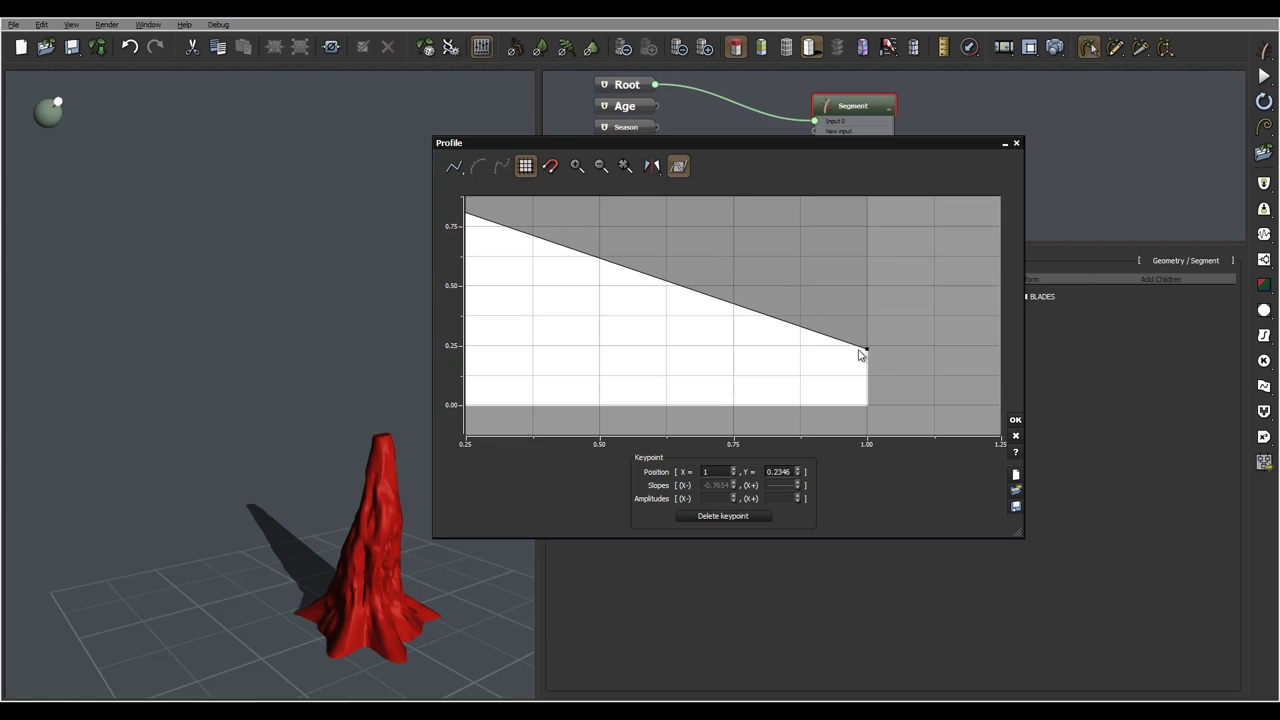
{"action": "left_click_drag", "start_coordinate": [400, 403], "coordinate": [410, 450]}
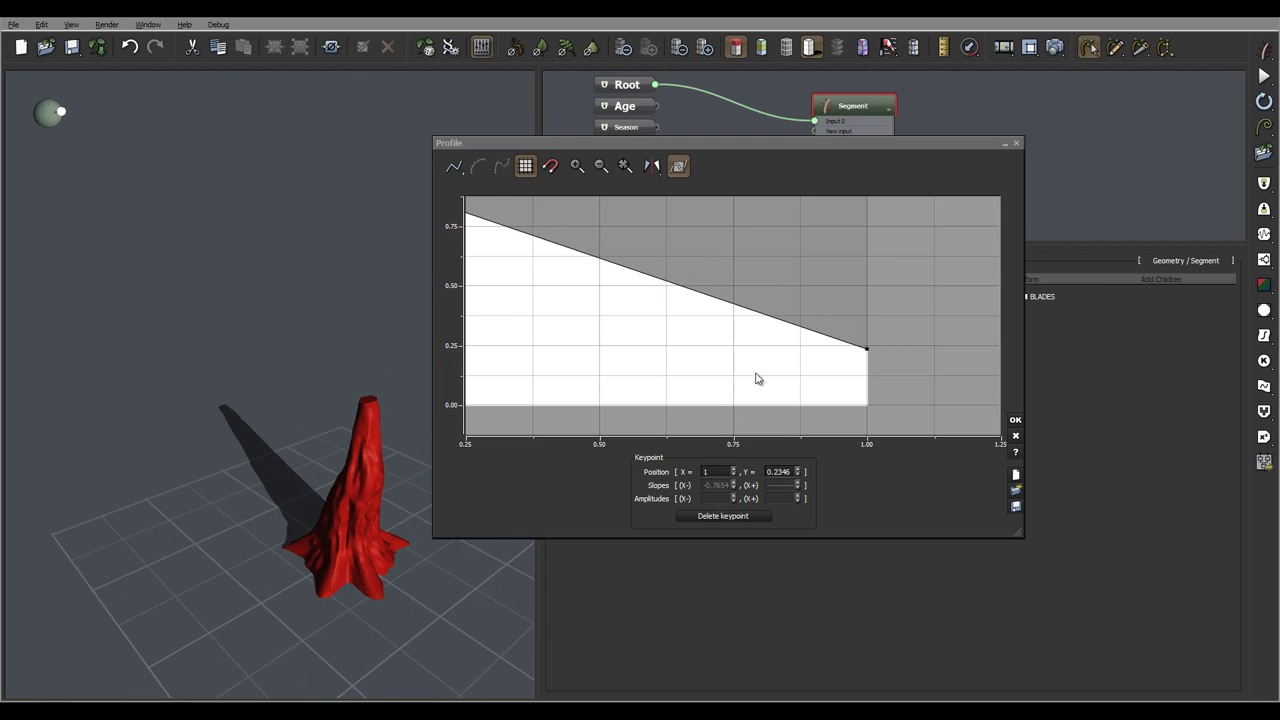
{"action": "left_click_drag", "start_coordinate": [867, 358], "coordinate": [867, 377]}
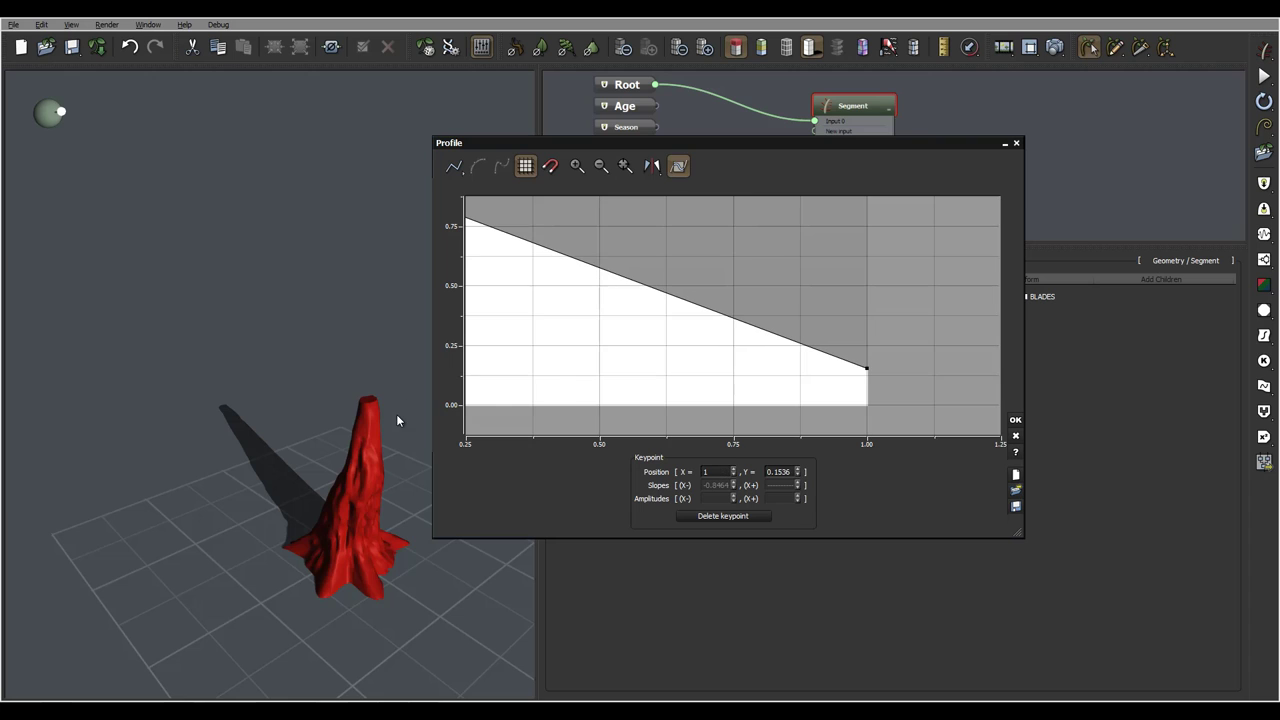
{"action": "left_click_drag", "start_coordinate": [376, 407], "coordinate": [402, 405]}
{"action": "left_click", "coordinate": [1015, 420]}
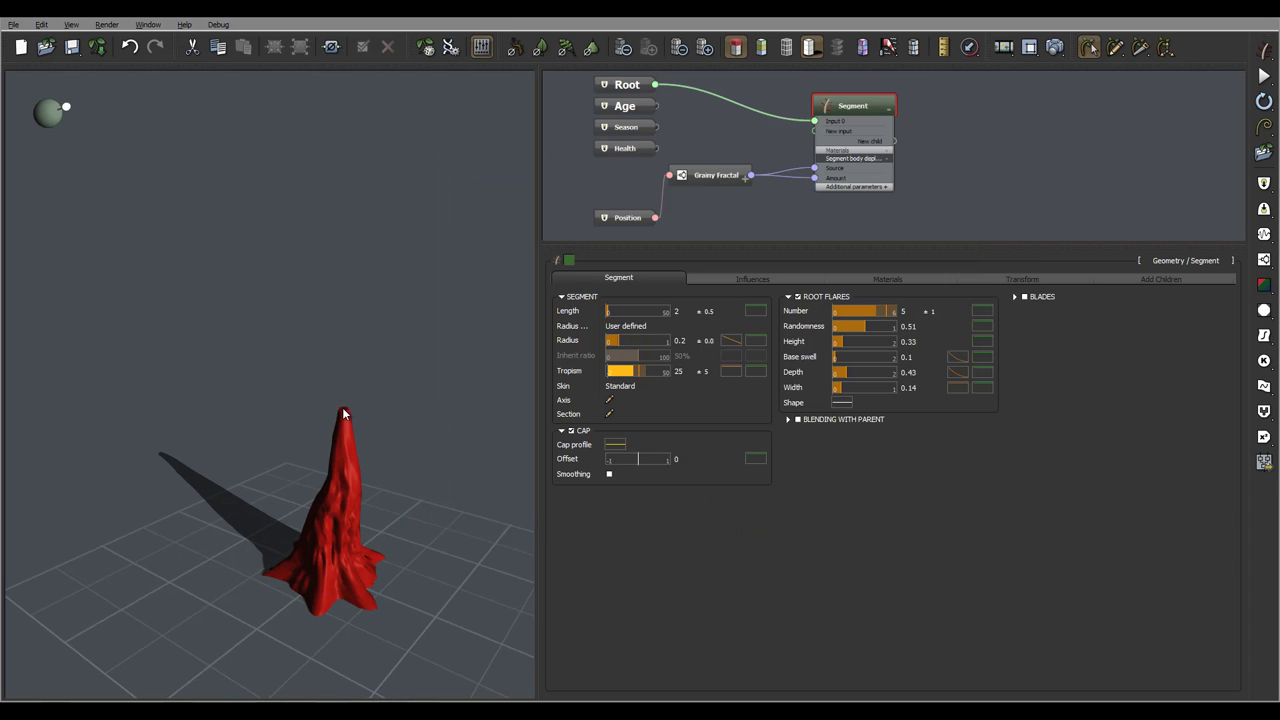
Reshape the Segment's cap profile from a flat line into a rising slope by lowering its starting point, and inspect the trunk tip.
{"action": "left_click", "coordinate": [615, 444]}
{"action": "left_click_drag", "start_coordinate": [573, 410], "coordinate": [513, 485]}
{"action": "left_click", "coordinate": [905, 525]}
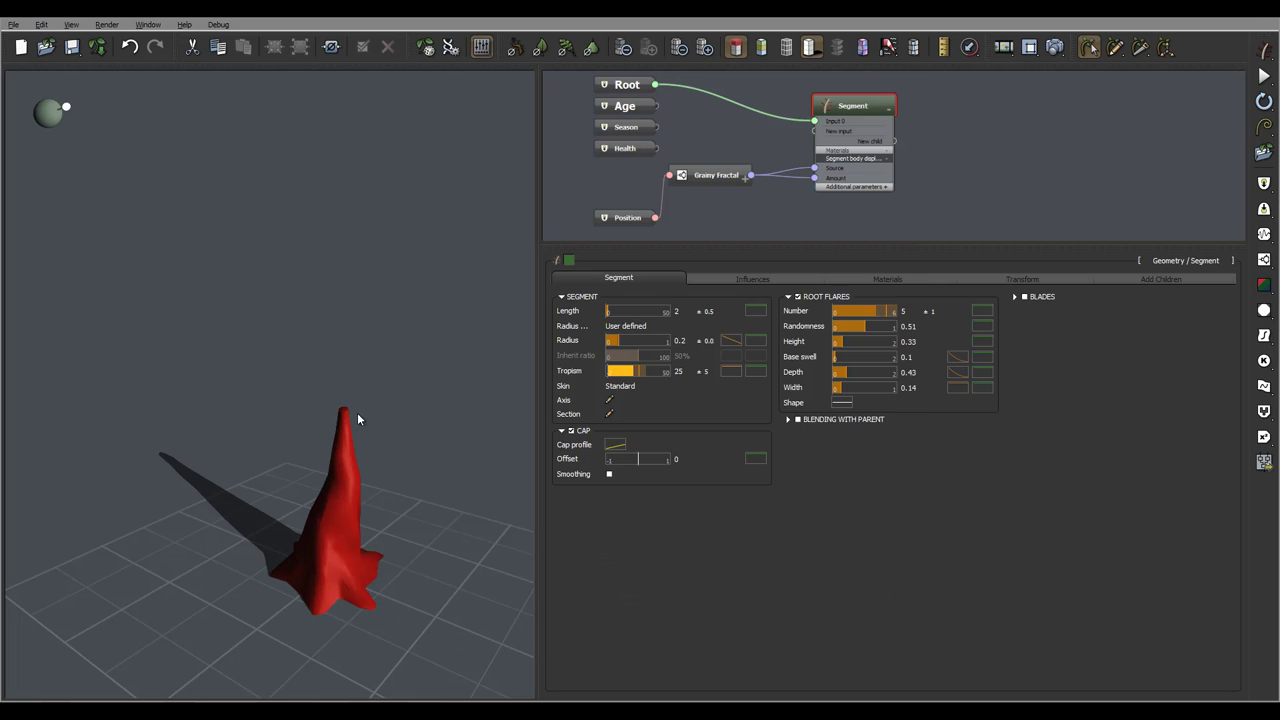
{"action": "left_click_drag", "start_coordinate": [375, 400], "coordinate": [366, 480]}
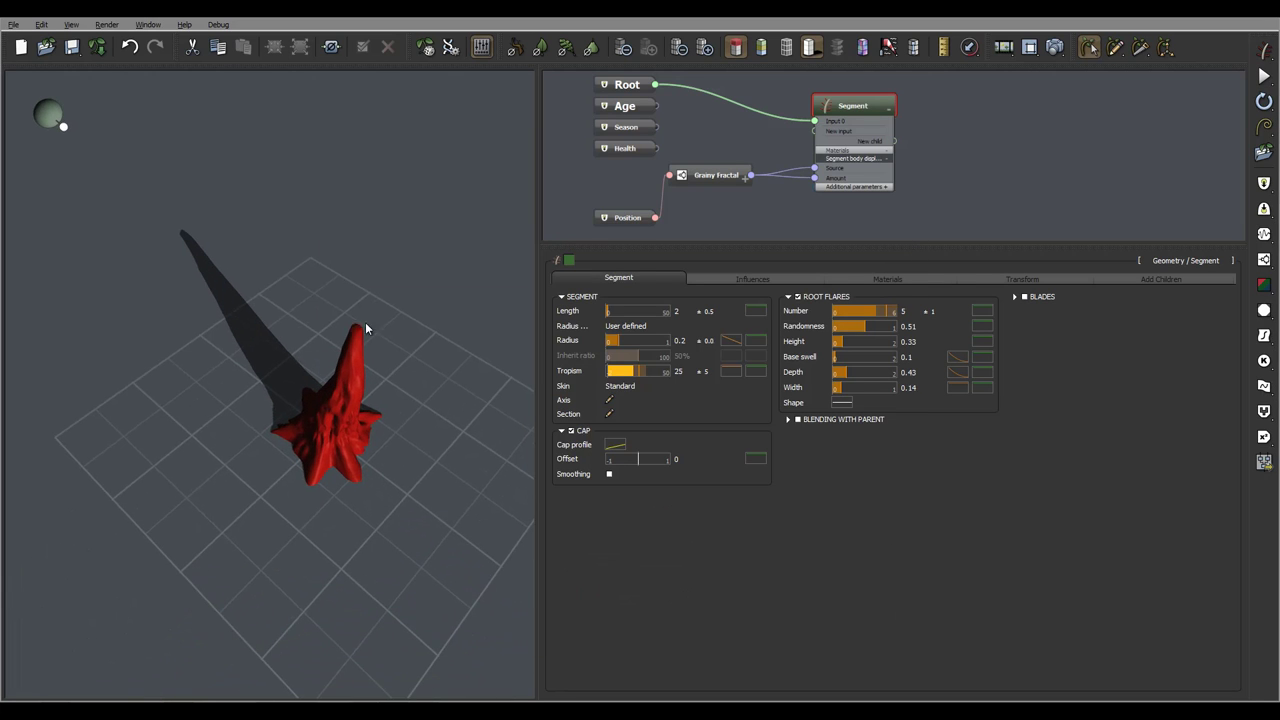
{"action": "left_click_drag", "start_coordinate": [416, 369], "coordinate": [254, 277]}
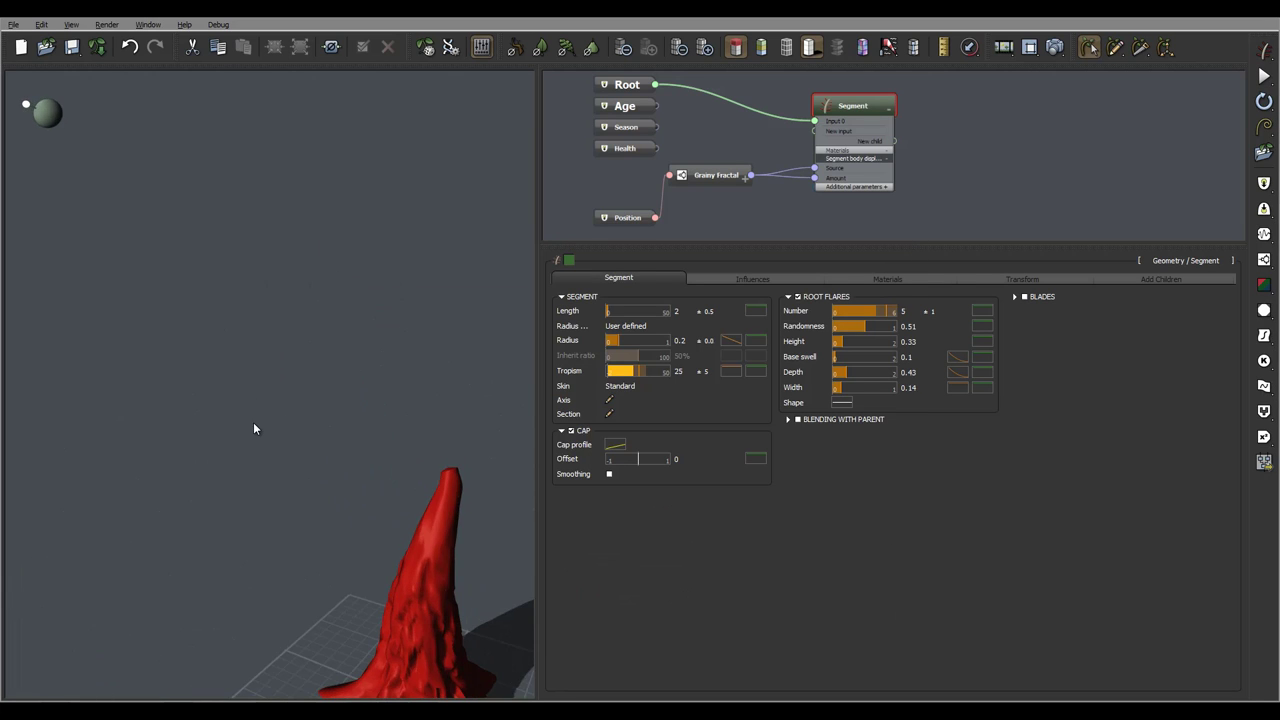
{"action": "left_click_drag", "start_coordinate": [253, 423], "coordinate": [330, 500]}
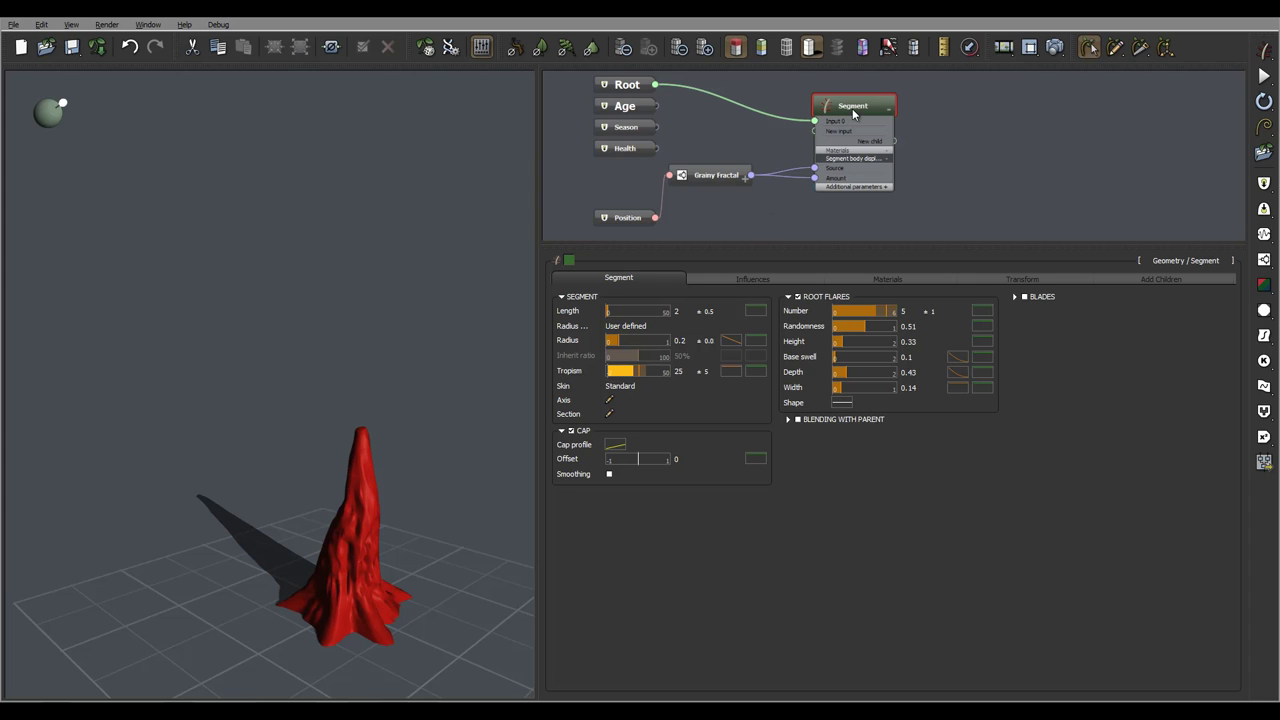
Shift the Segment node slightly up and away from the Grainy Fractal node, and open the fractal's settings.
{"action": "left_click_drag", "start_coordinate": [420, 438], "coordinate": [389, 472]}
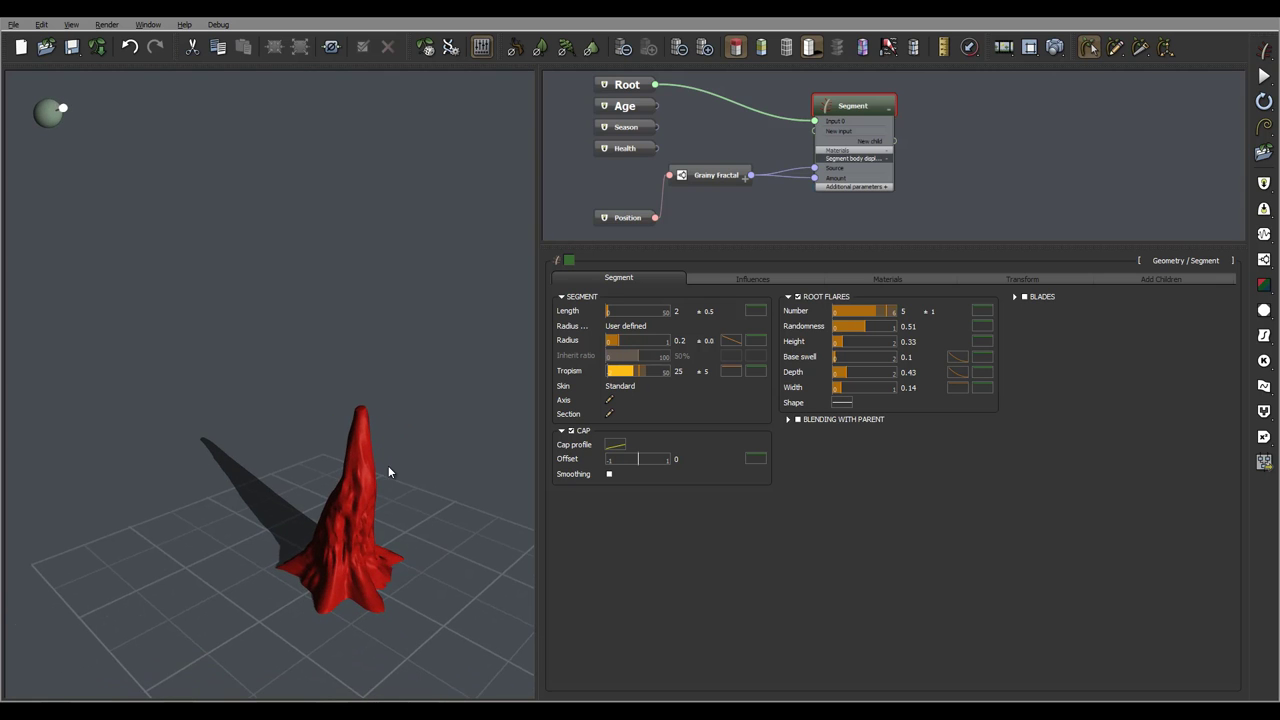
{"action": "left_click_drag", "start_coordinate": [358, 519], "coordinate": [391, 506]}
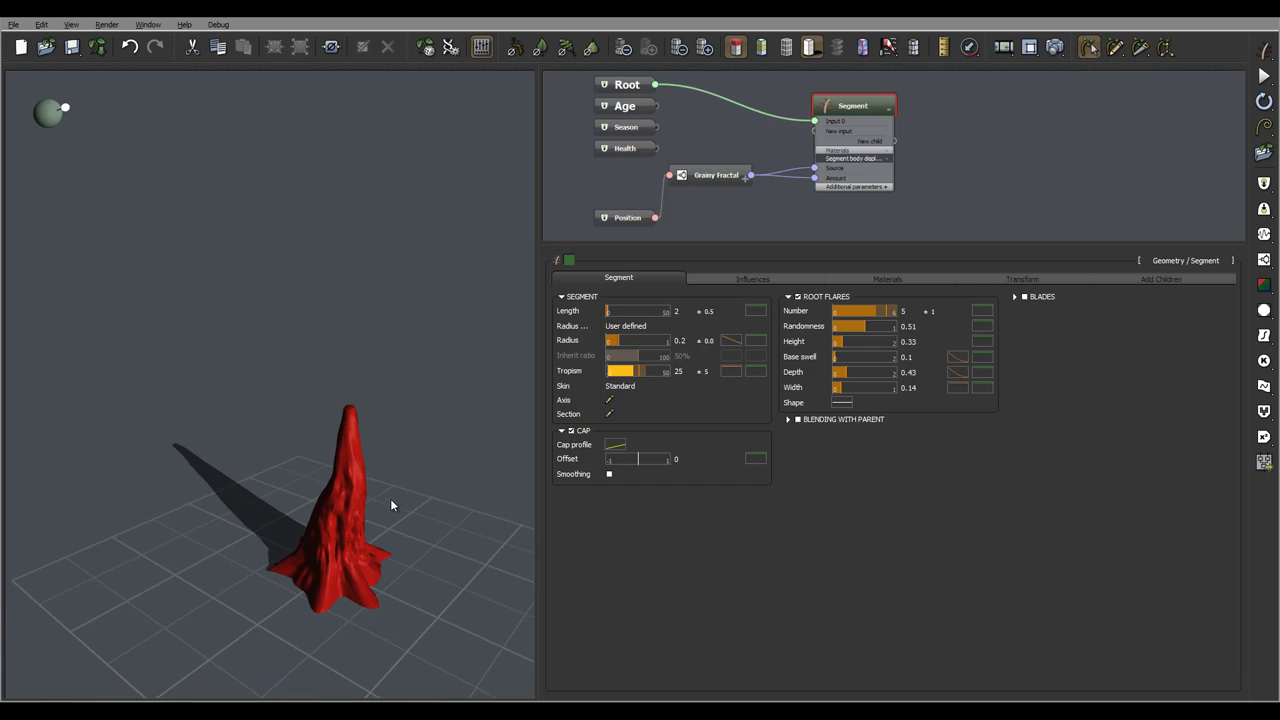
{"action": "left_click_drag", "start_coordinate": [870, 108], "coordinate": [859, 92]}
{"action": "left_click", "coordinate": [720, 177]}
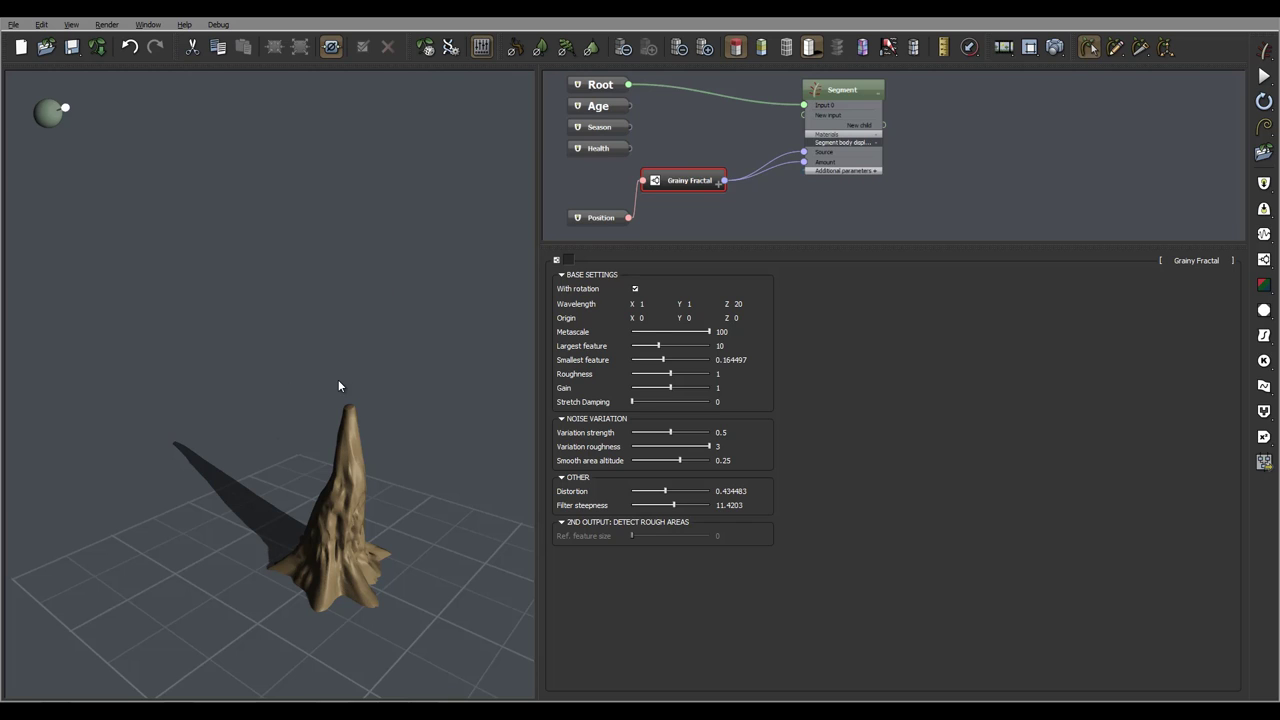
Lower the plant's mesh resolution in the preview and enlarge the node graph area.
{"action": "left_click", "coordinate": [678, 50]}
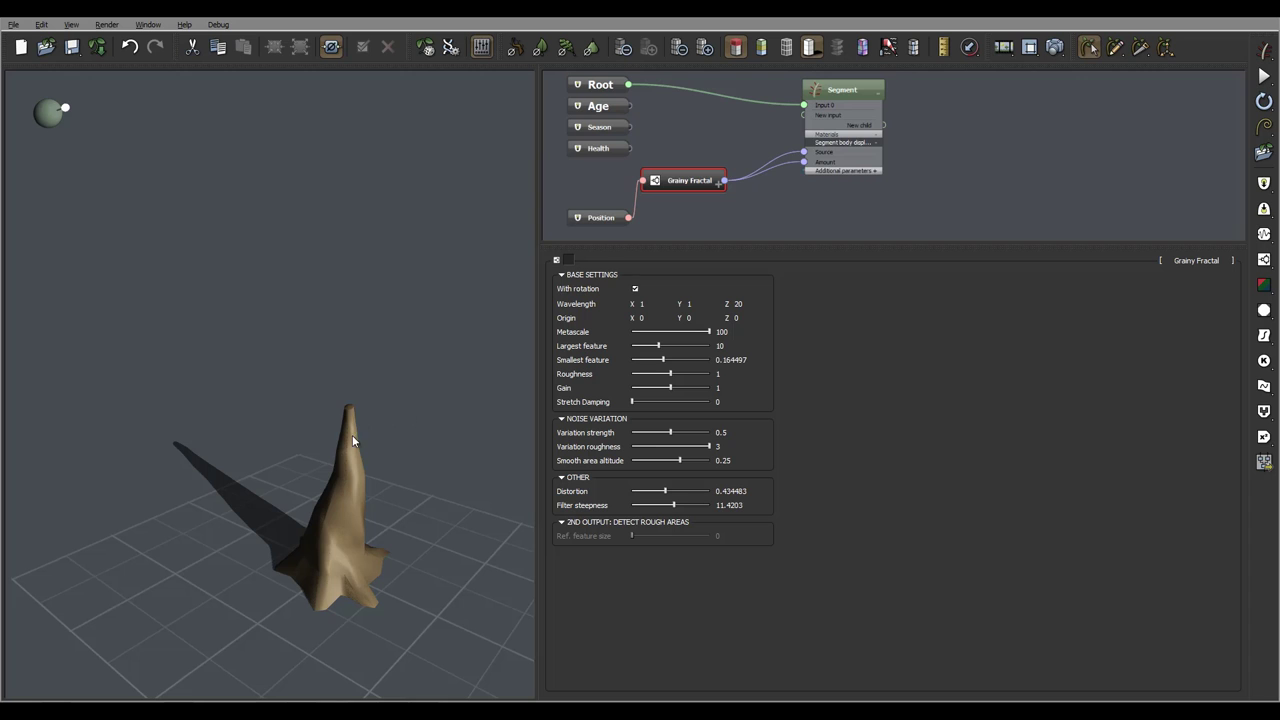
{"action": "left_click_drag", "start_coordinate": [422, 545], "coordinate": [250, 492]}
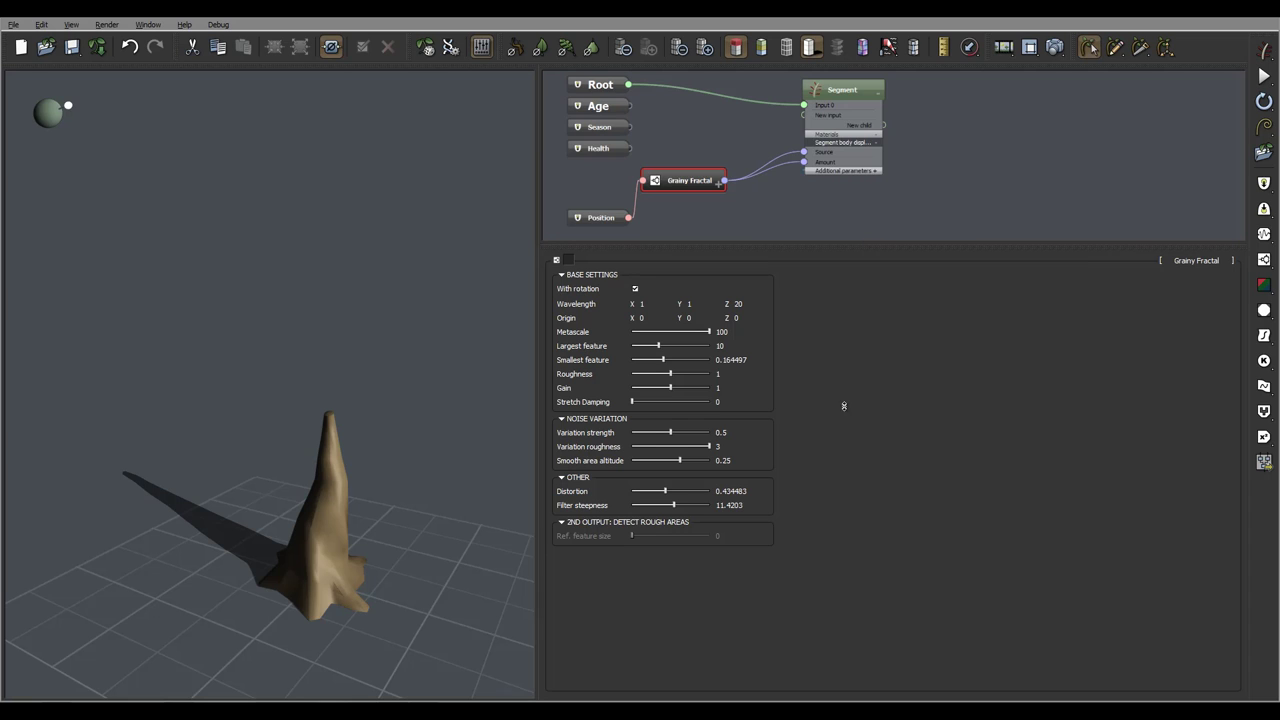
{"action": "left_click_drag", "start_coordinate": [839, 455], "coordinate": [840, 455]}
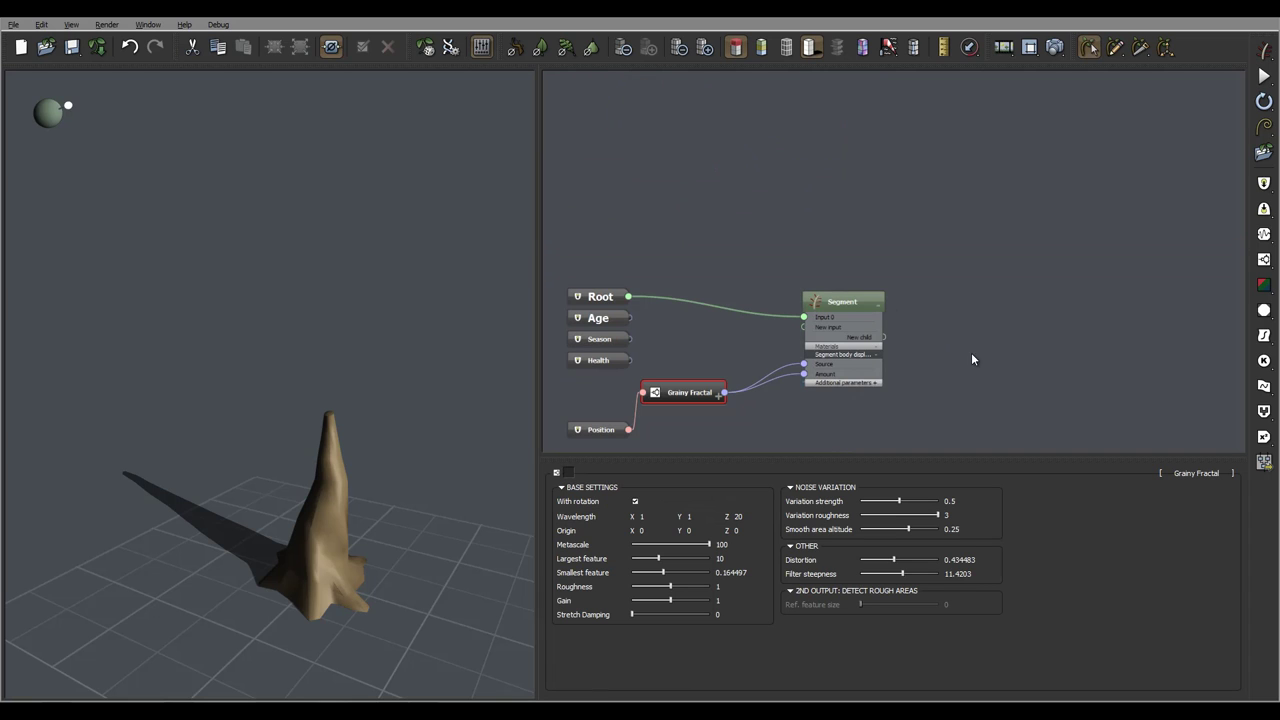
Add a second Segment node and connect it to the trunk Segment's new child output.
{"action": "middle_click_drag", "start_coordinate": [972, 352], "coordinate": [944, 261]}
{"action": "right_click", "coordinate": [921, 200]}
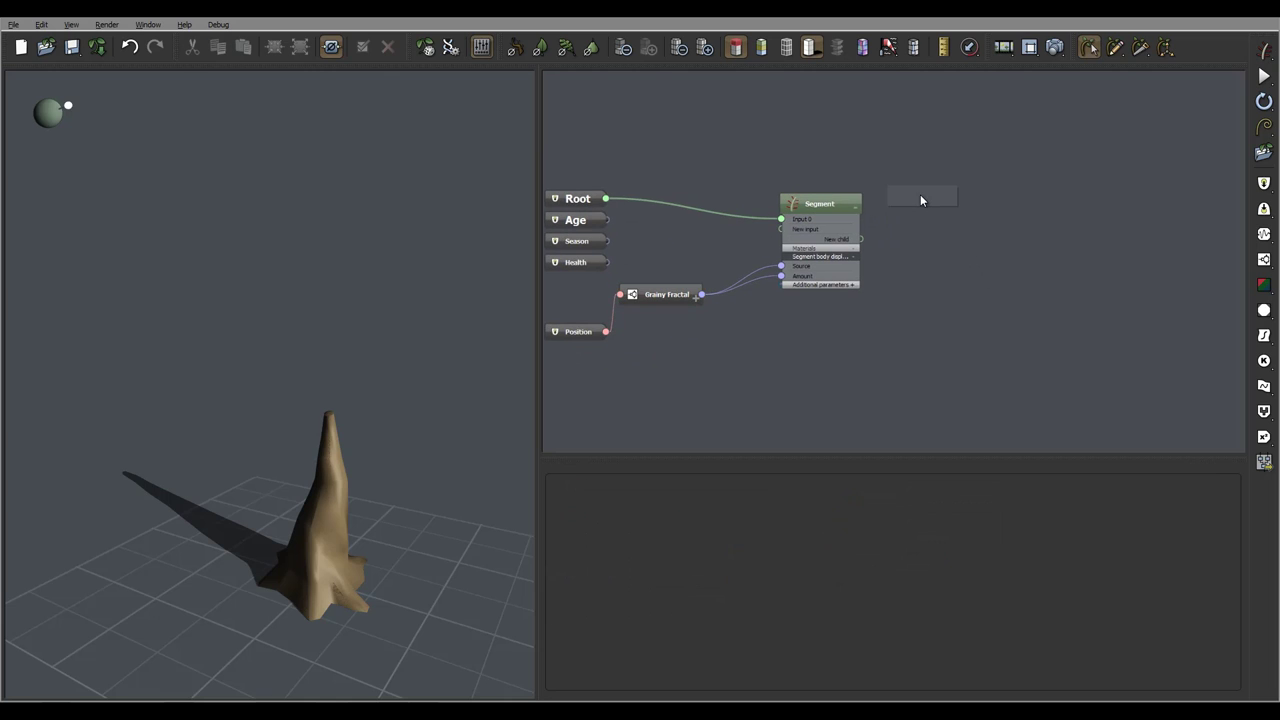
{"action": "left_click", "coordinate": [885, 202]}
{"action": "mouse_move", "coordinate": [940, 195]}
{"action": "left_mouse_down"}
{"action": "mouse_move", "coordinate": [977, 200]}
{"action": "mouse_move", "coordinate": [861, 239]}
{"action": "left_mouse_up"}
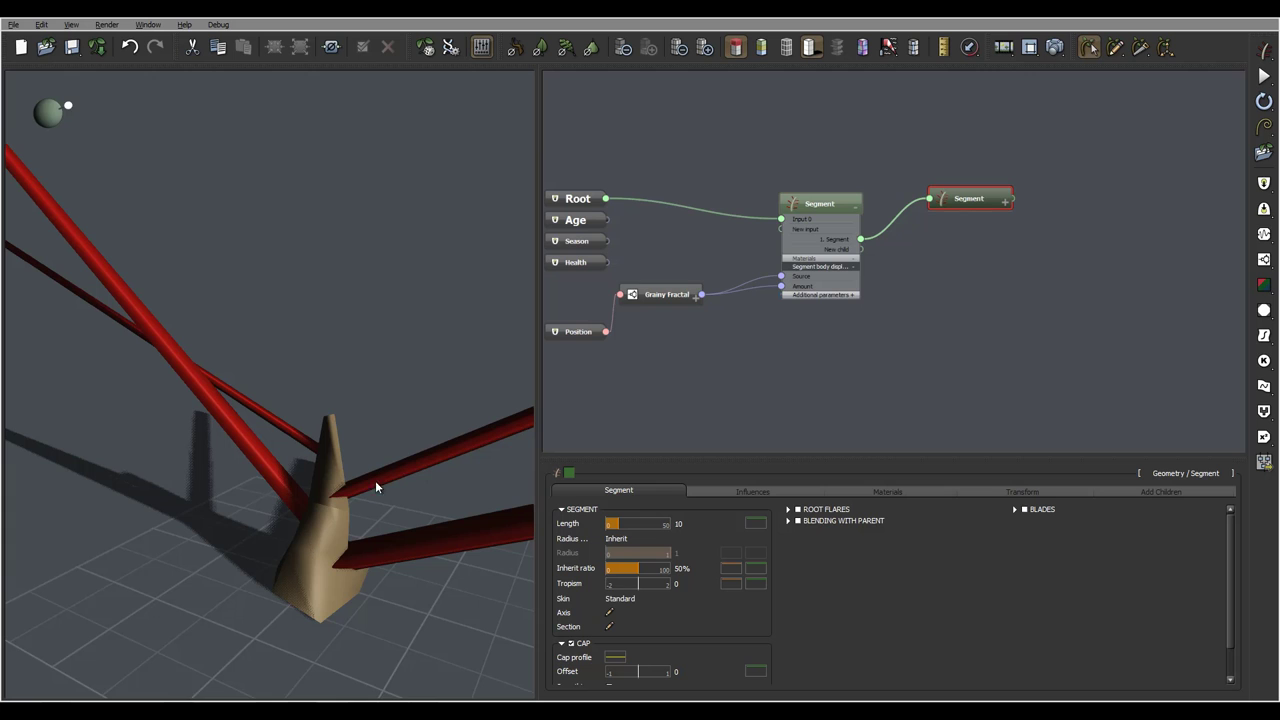
{"action": "left_click_drag", "start_coordinate": [346, 546], "coordinate": [420, 510]}
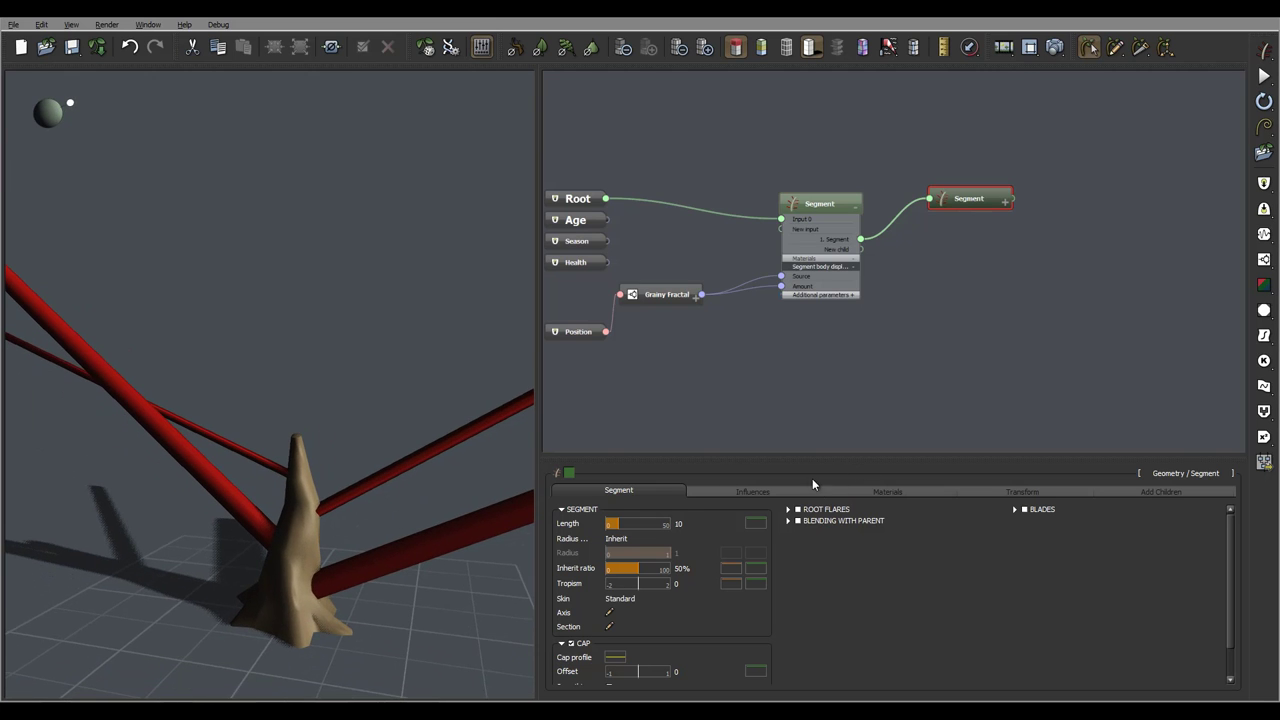
Set the number of child segments distributed on the trunk to 6 with a variation of 1.
{"action": "left_click", "coordinate": [818, 197]}
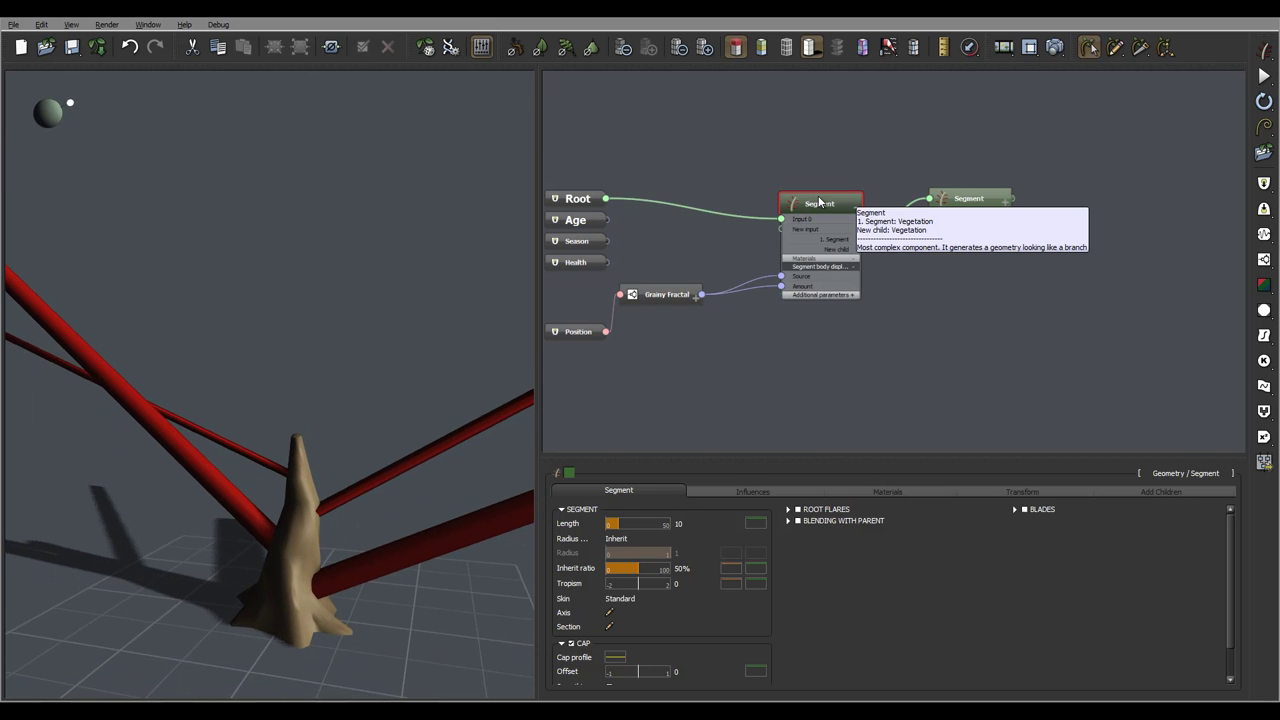
{"action": "left_click", "coordinate": [1162, 490]}
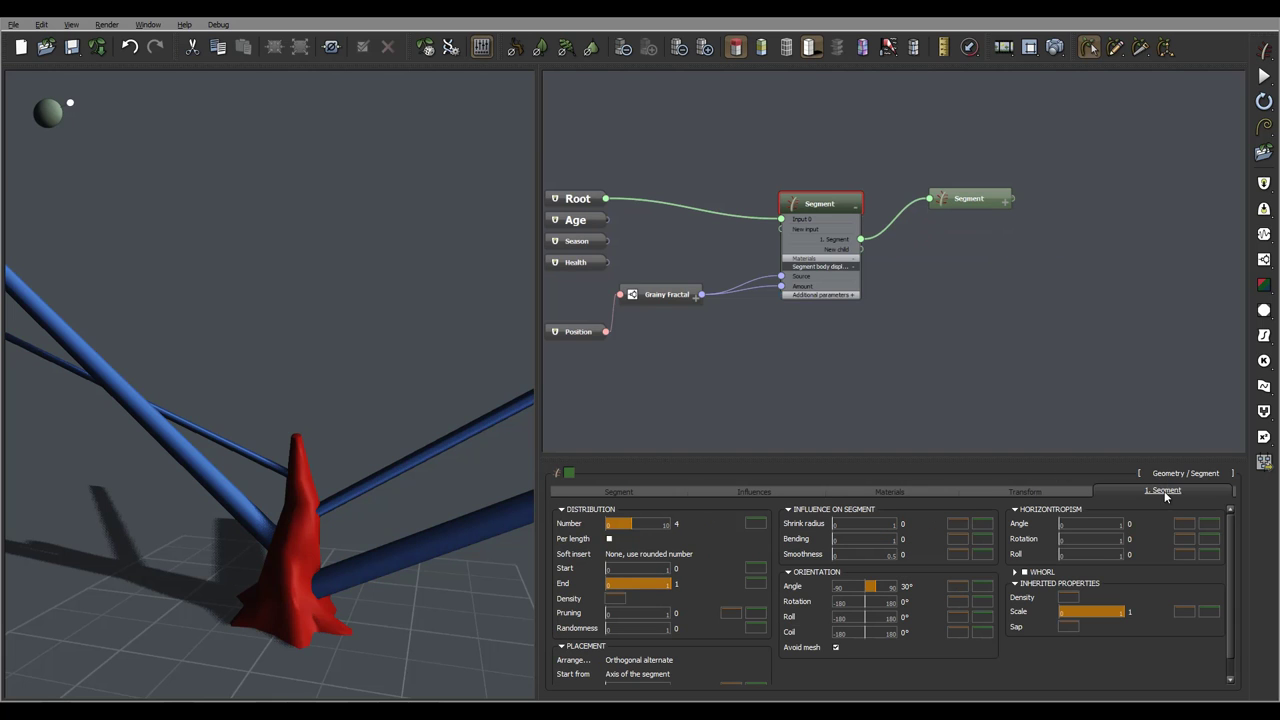
{"action": "double_click", "coordinate": [689, 522]}
{"action": "type", "text": "6"}
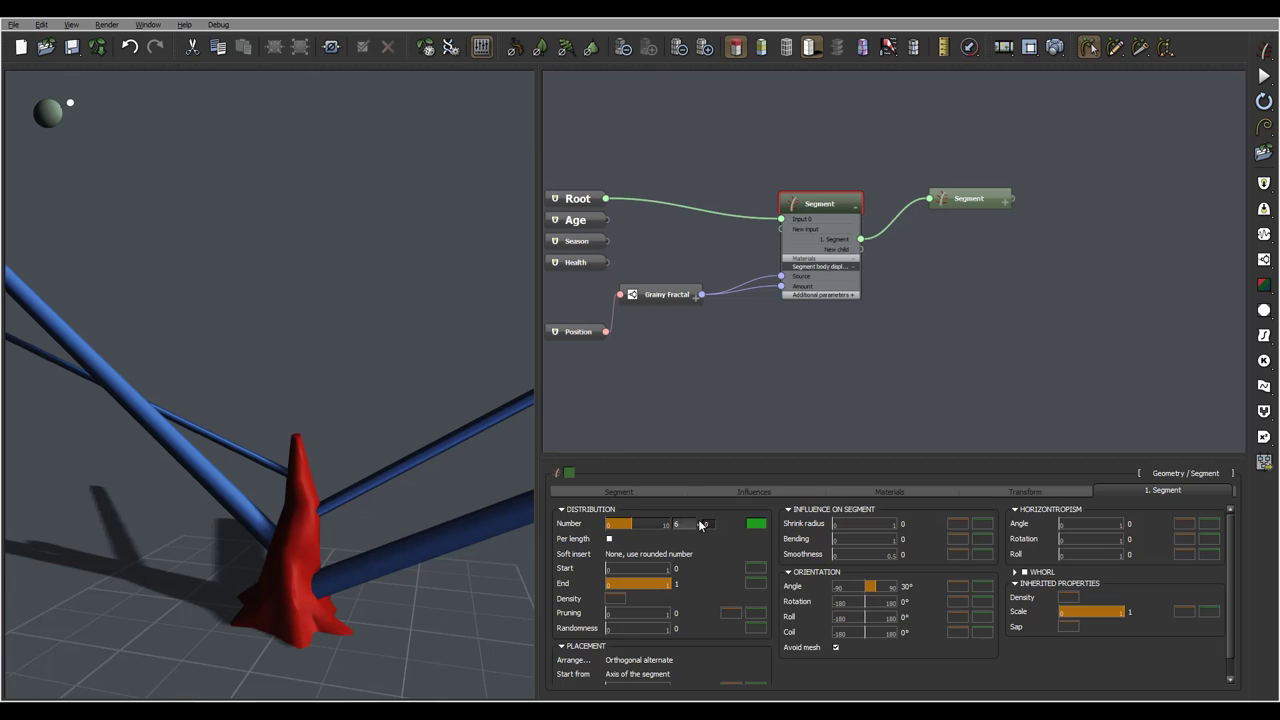
{"action": "key", "text": "Return"}
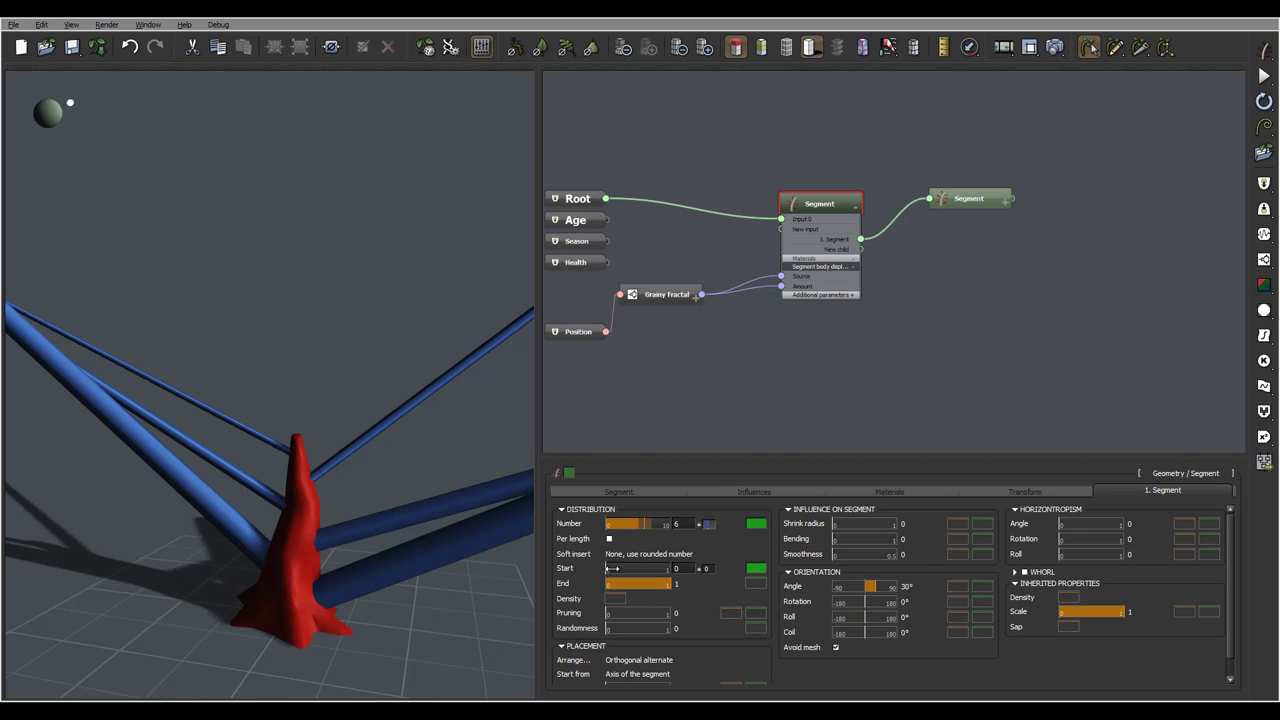
Start the child segments higher up the trunk by raising the distribution start to 0.63, and check their placement.
{"action": "left_click_drag", "start_coordinate": [616, 568], "coordinate": [634, 568]}
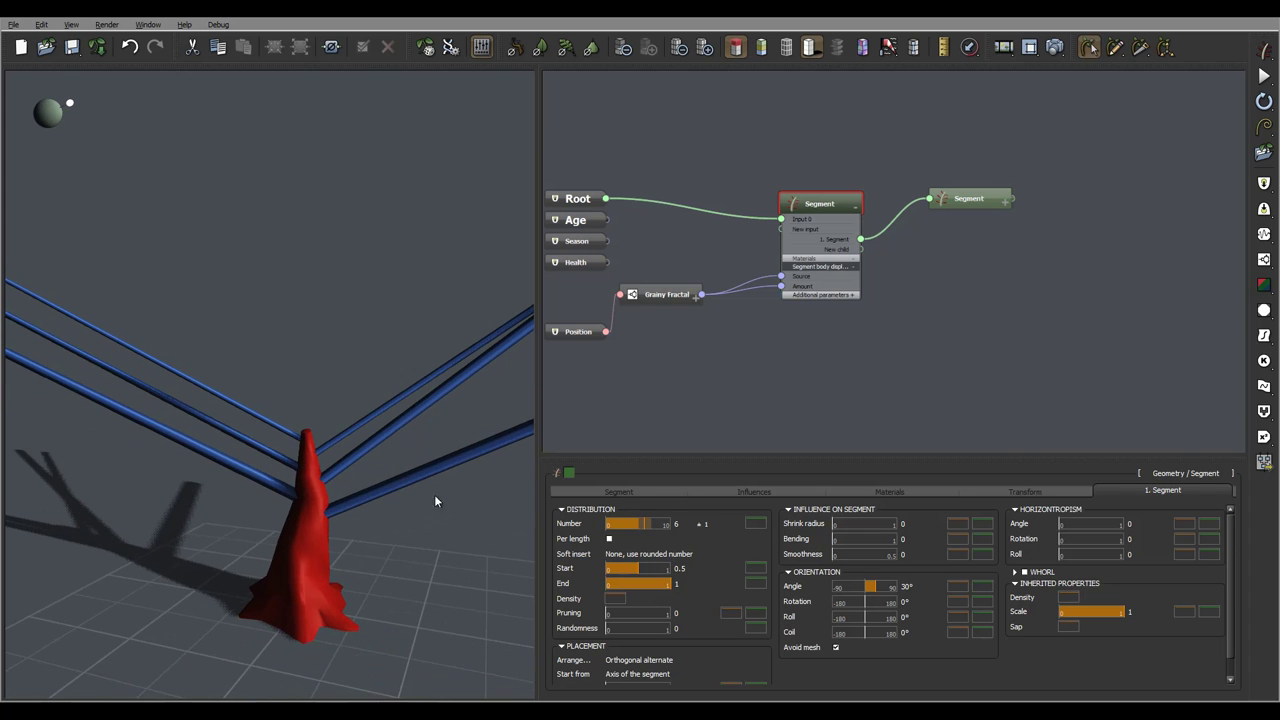
{"action": "left_click_drag", "start_coordinate": [636, 568], "coordinate": [641, 569]}
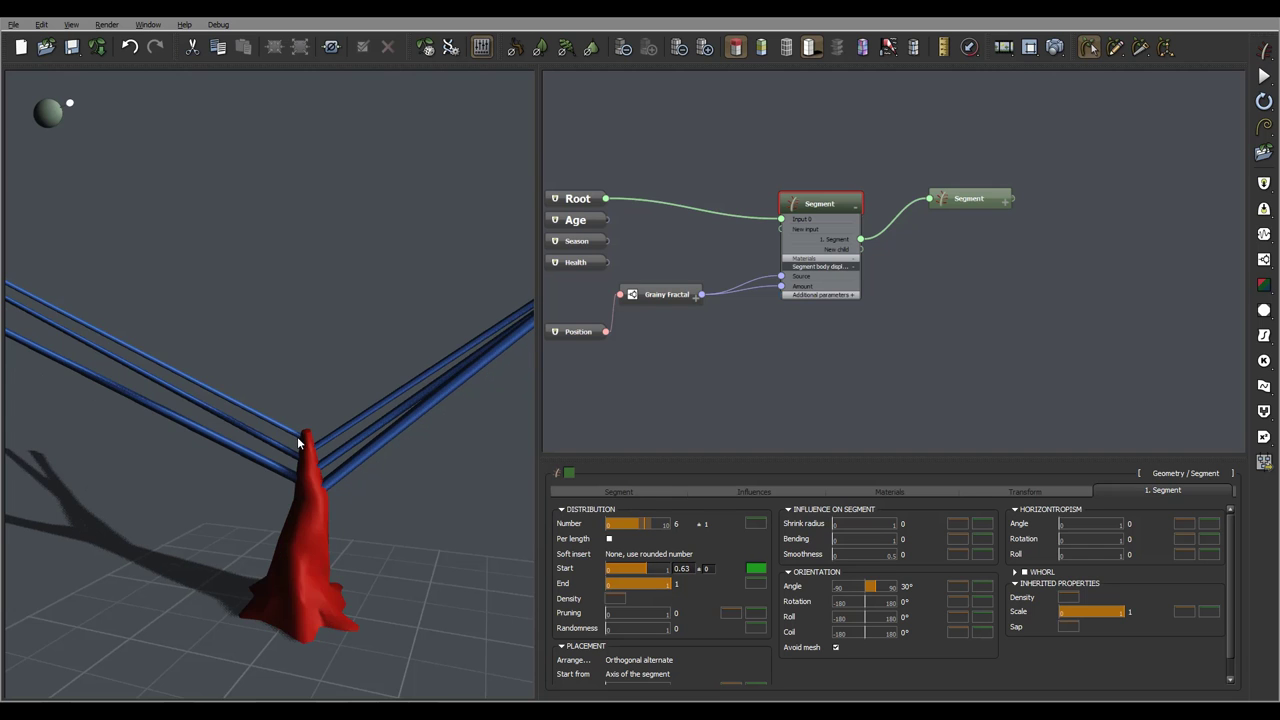
{"action": "right_click_drag", "start_coordinate": [298, 437], "coordinate": [242, 446]}
{"action": "left_click_drag", "start_coordinate": [241, 446], "coordinate": [290, 540]}
{"action": "left_click_drag", "start_coordinate": [448, 516], "coordinate": [442, 515]}
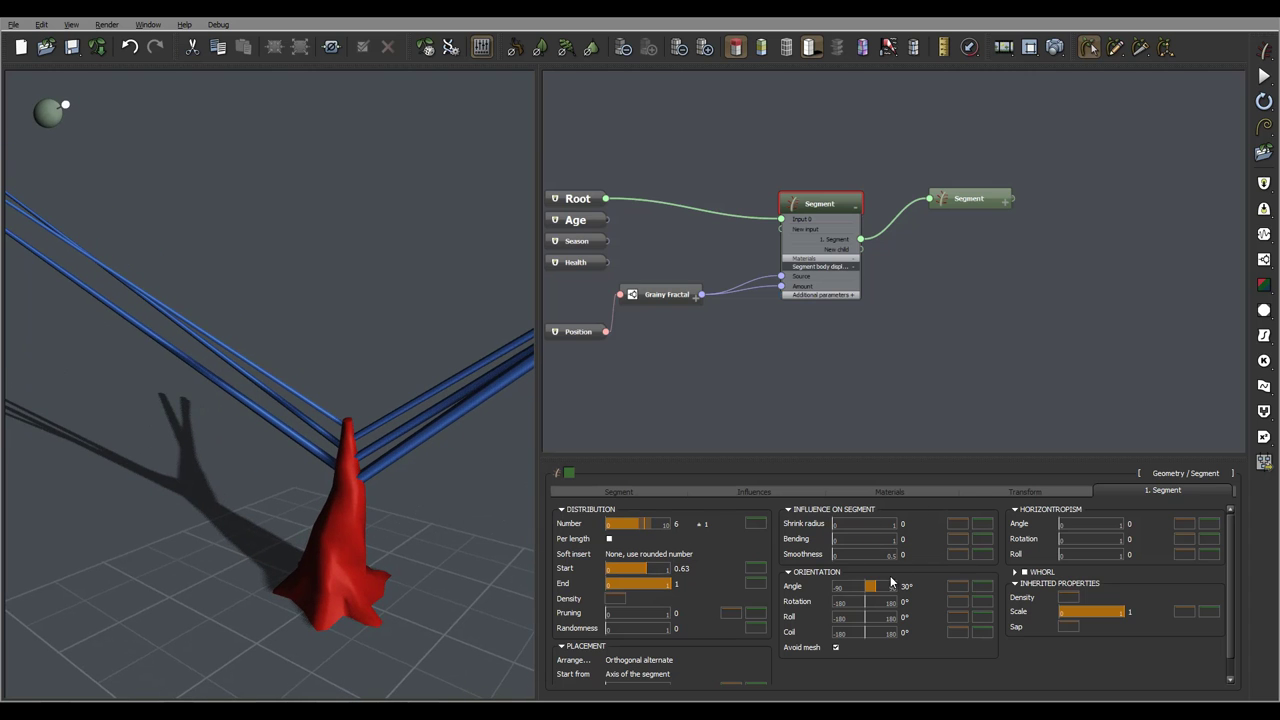
{"action": "left_click_drag", "start_coordinate": [447, 462], "coordinate": [468, 440]}
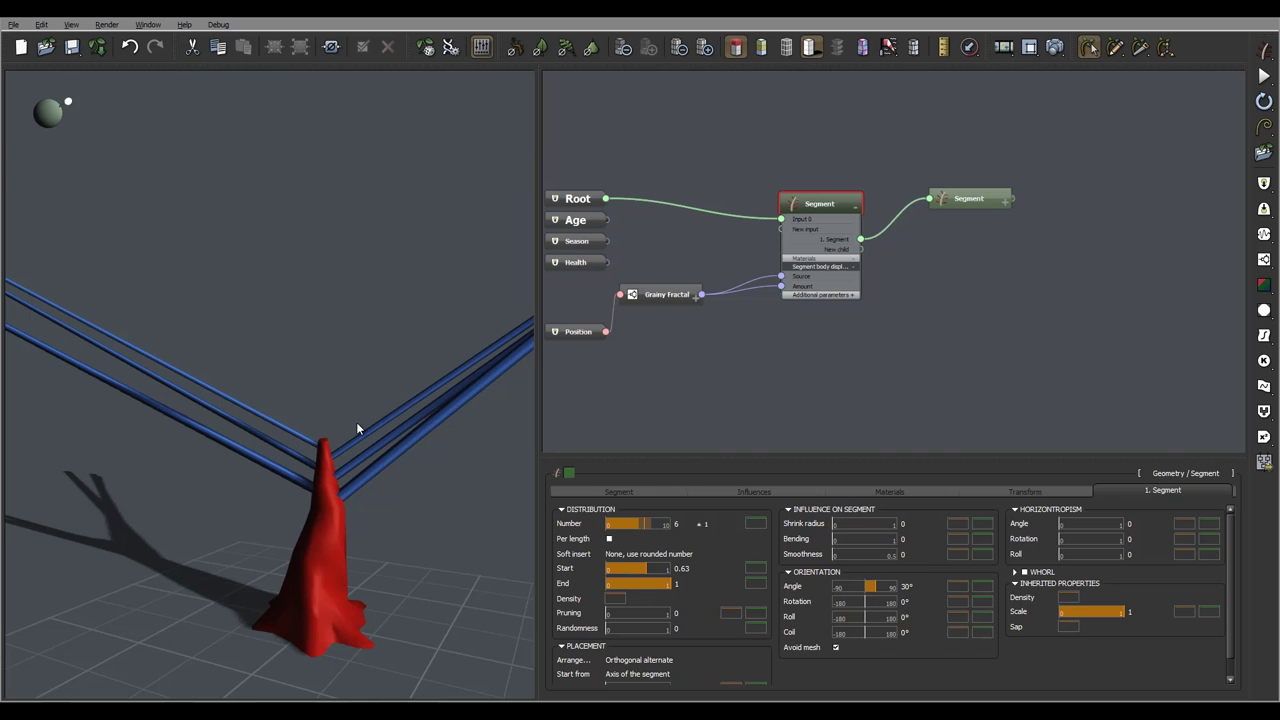
Tilt the child segments downward with an orientation angle of -30° and a variation of 5.
{"action": "double_click", "coordinate": [906, 585]}
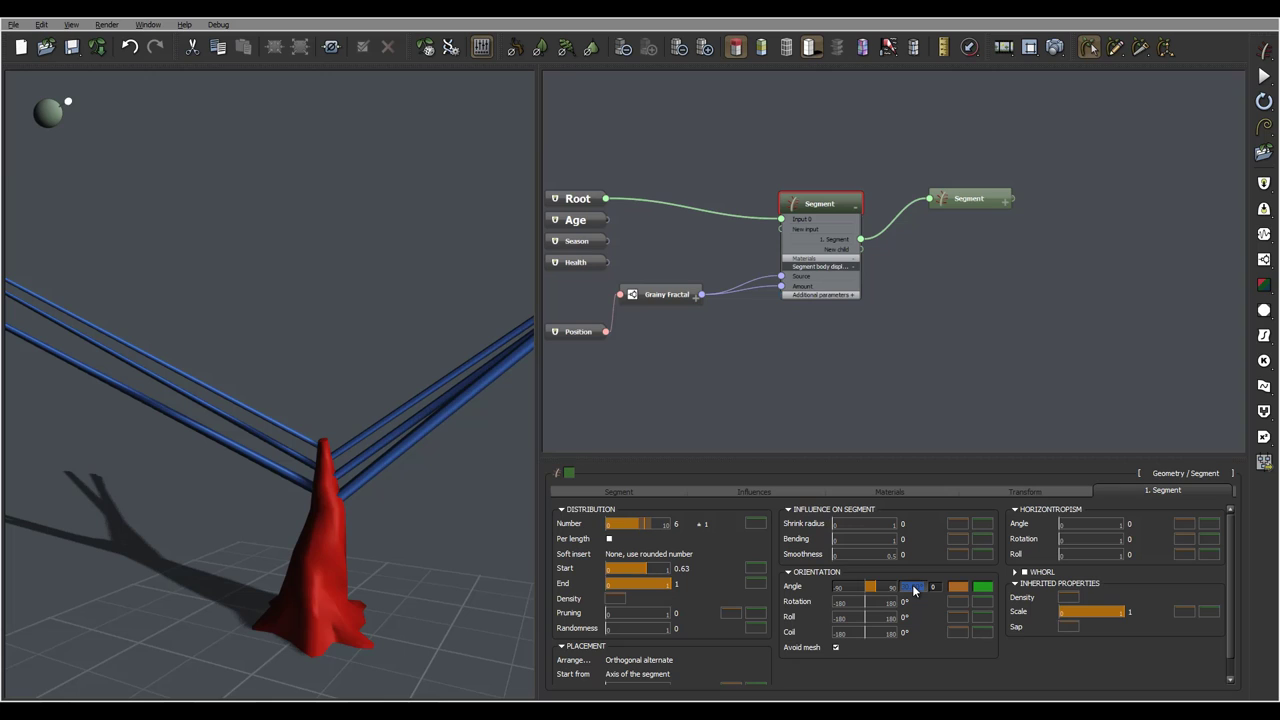
{"action": "type", "text": "5"}
{"action": "left_click", "coordinate": [938, 587]}
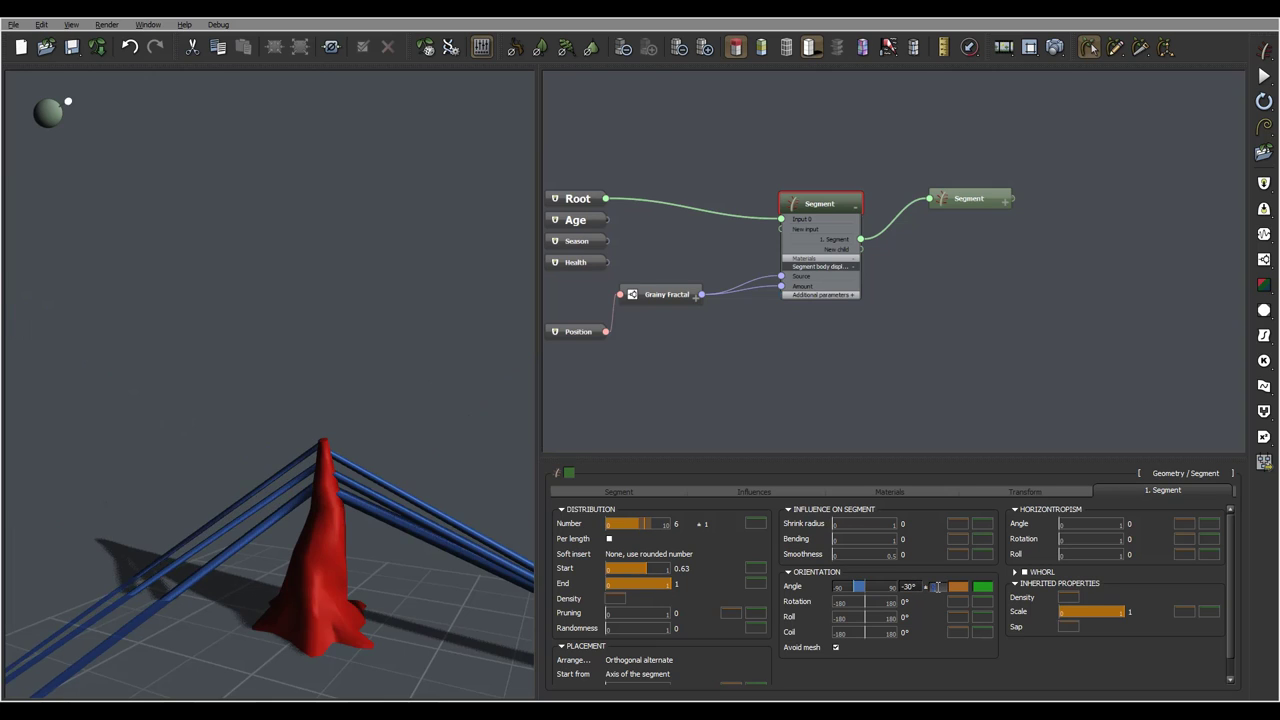
{"action": "key", "text": "Return"}
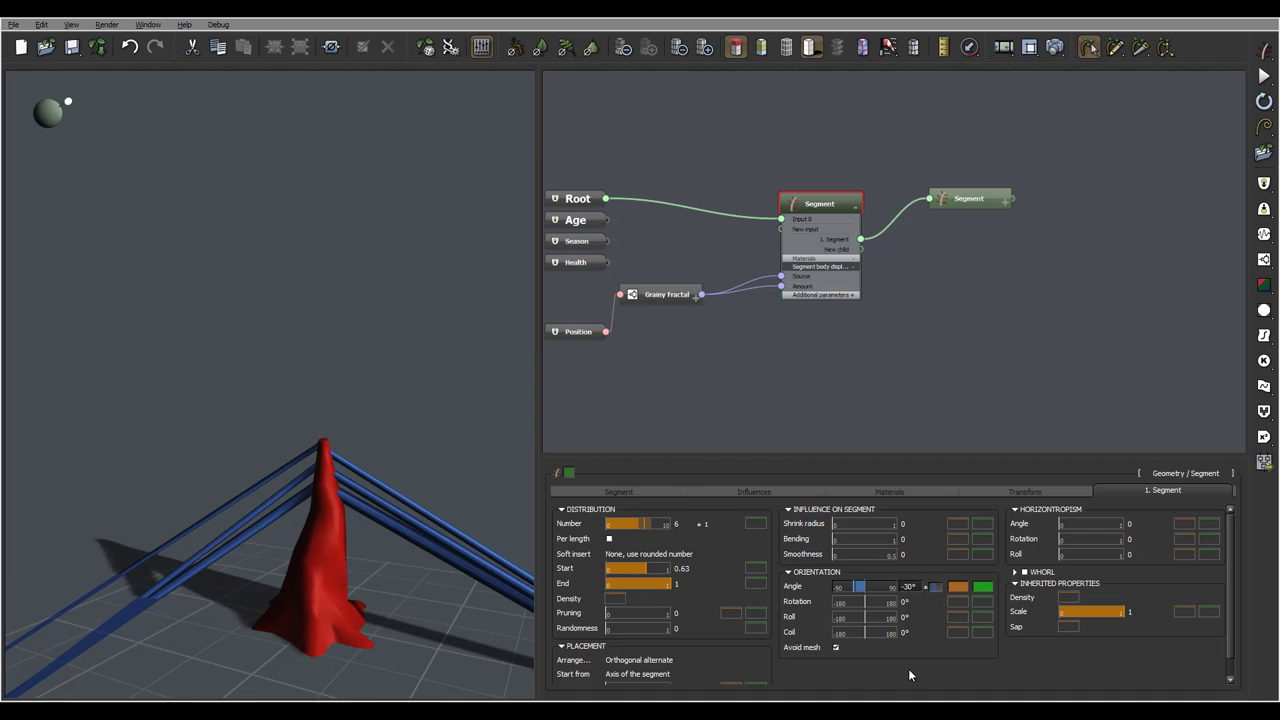
Set the child segments' coil to 137° with a variation of 3.
{"action": "left_click", "coordinate": [912, 632]}
{"action": "type", "text": "137"}
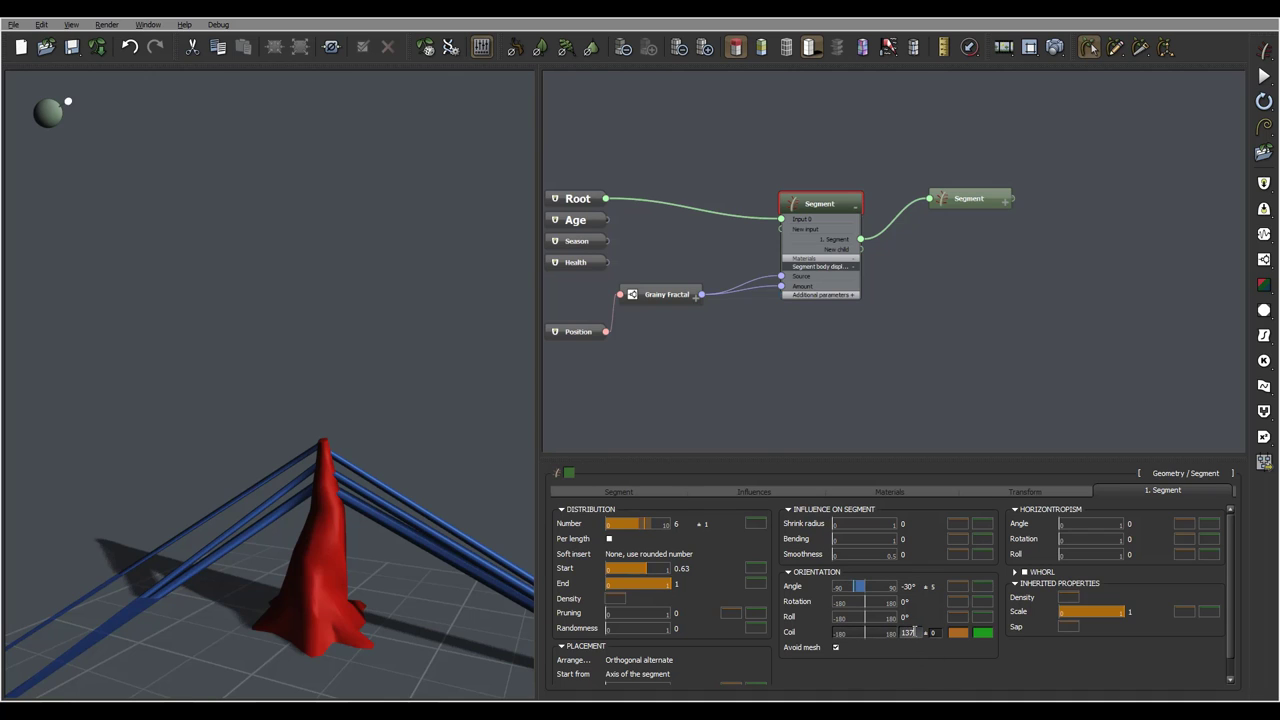
{"action": "key", "text": "Return"}
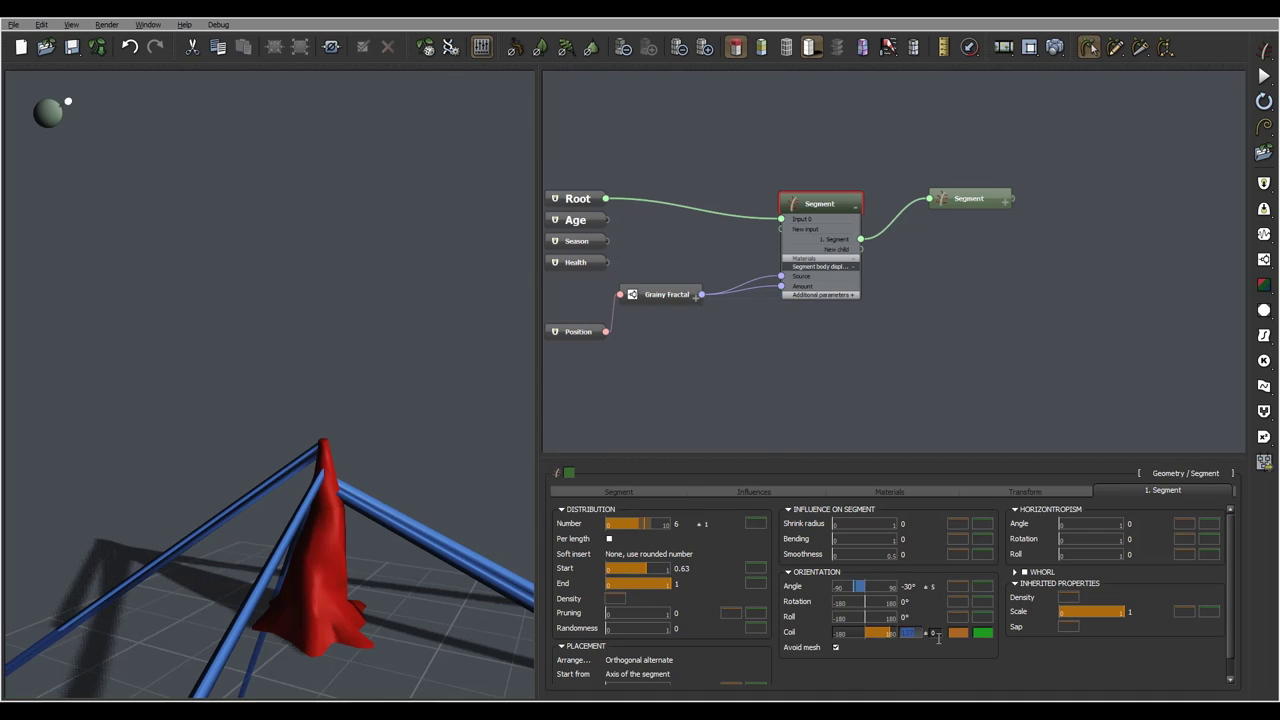
{"action": "left_click", "coordinate": [934, 634]}
{"action": "type", "text": "37"}
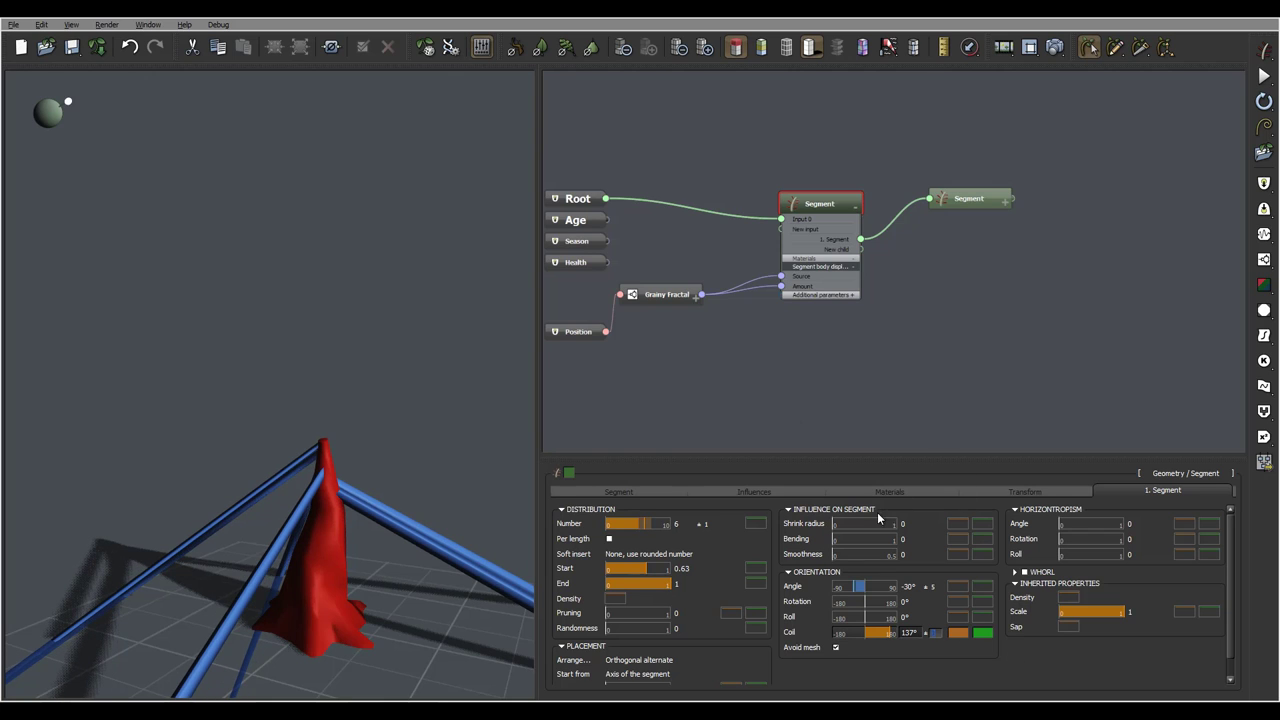
Set the child segments' influence on the trunk to a shrink radius of 0.38 and a bending of 0.91.
{"action": "left_click_drag", "start_coordinate": [843, 526], "coordinate": [857, 522]}
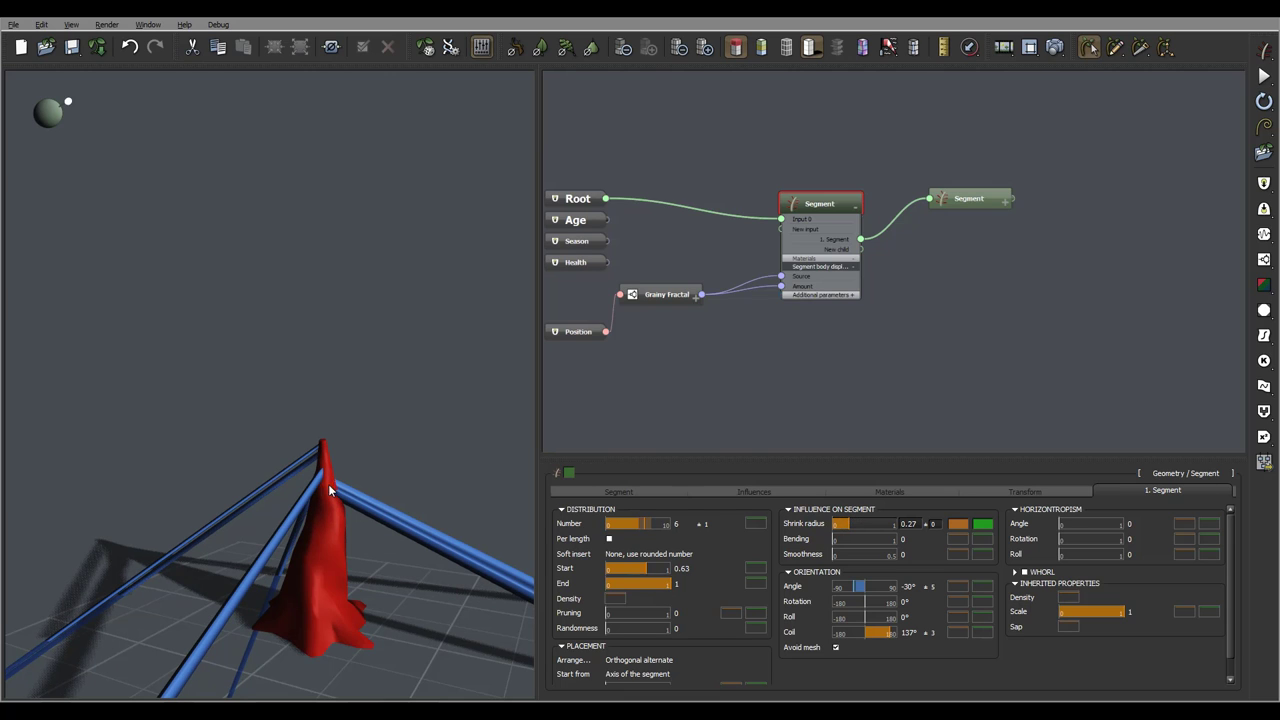
{"action": "left_click_drag", "start_coordinate": [849, 524], "coordinate": [856, 524]}
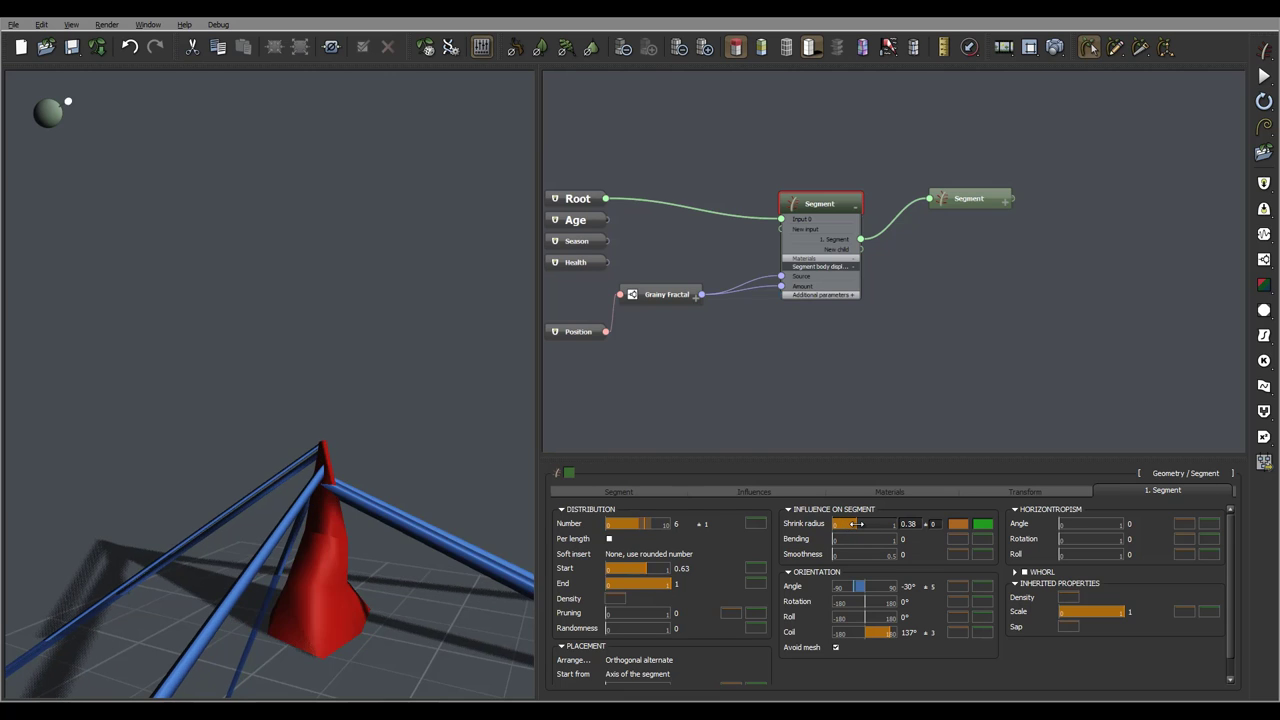
{"action": "left_click_drag", "start_coordinate": [280, 434], "coordinate": [395, 500]}
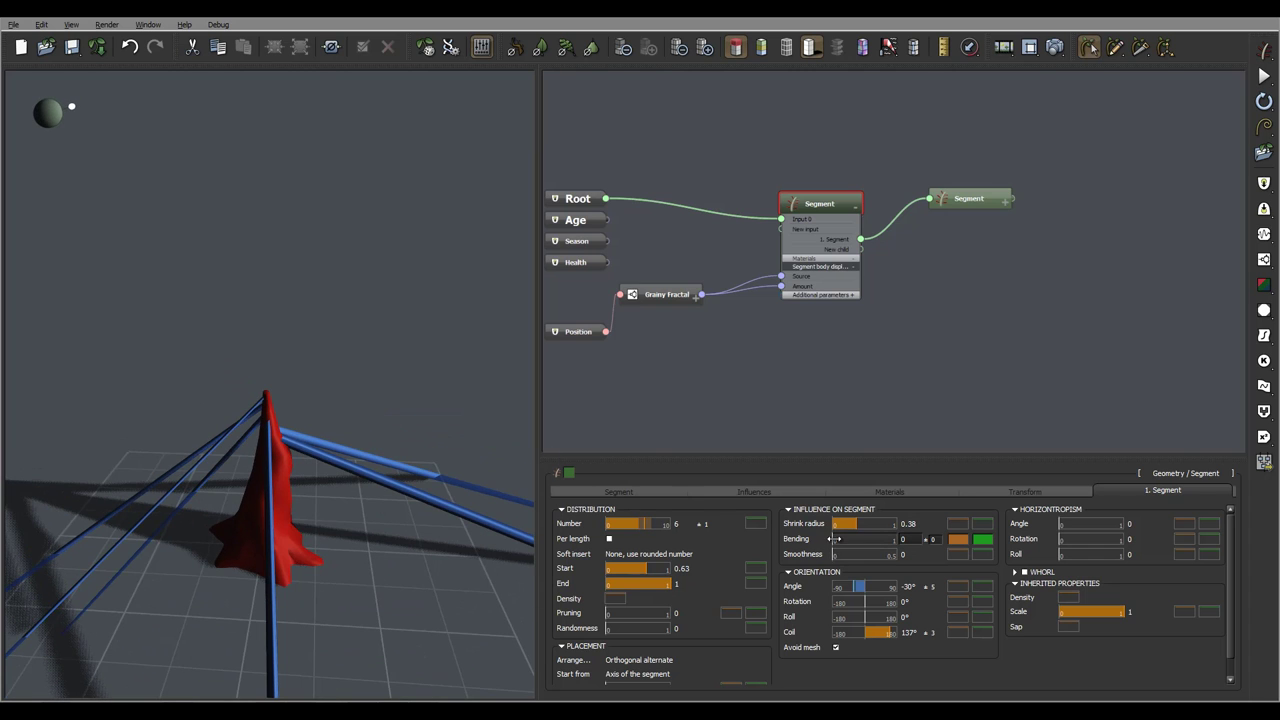
{"action": "left_click_drag", "start_coordinate": [833, 539], "coordinate": [880, 539]}
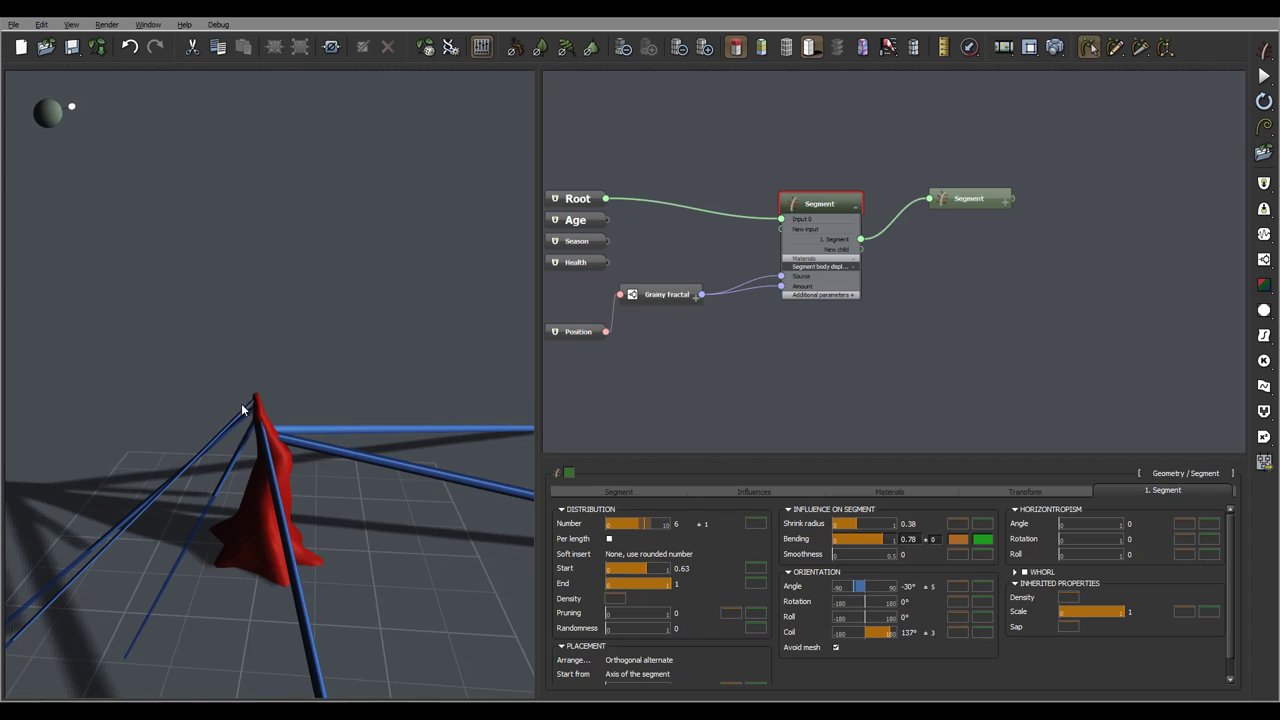
{"action": "left_click_drag", "start_coordinate": [264, 410], "coordinate": [345, 422]}
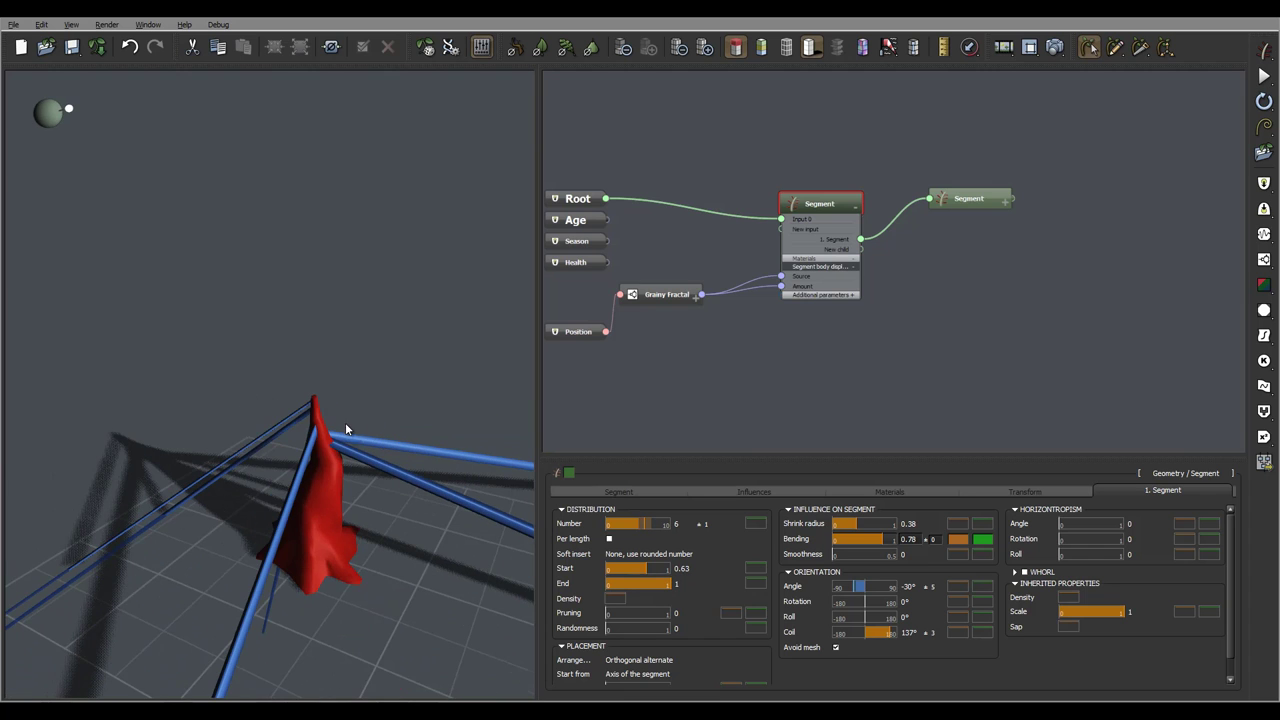
{"action": "left_click_drag", "start_coordinate": [880, 539], "coordinate": [892, 539]}
{"action": "left_click_drag", "start_coordinate": [433, 462], "coordinate": [340, 510]}
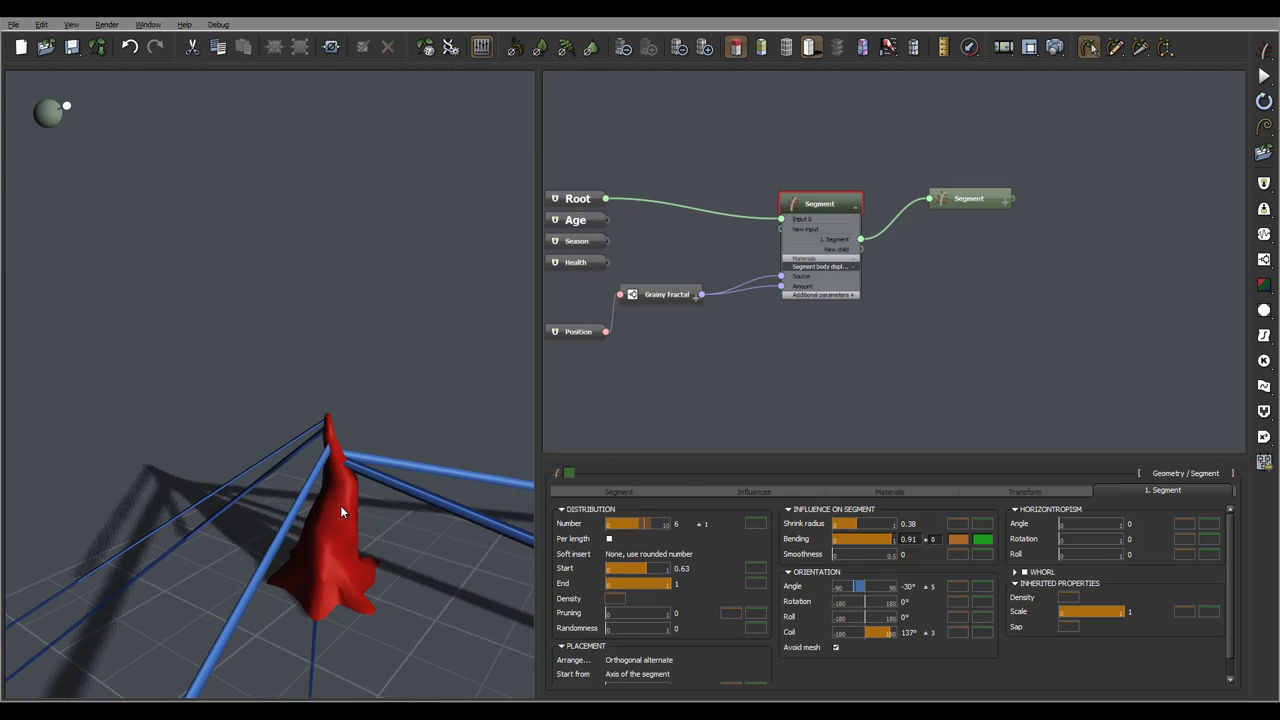
Expand the child Segment node, then rename the parent Segment node to Trunk and colour it red.
{"action": "left_click", "coordinate": [1009, 208]}
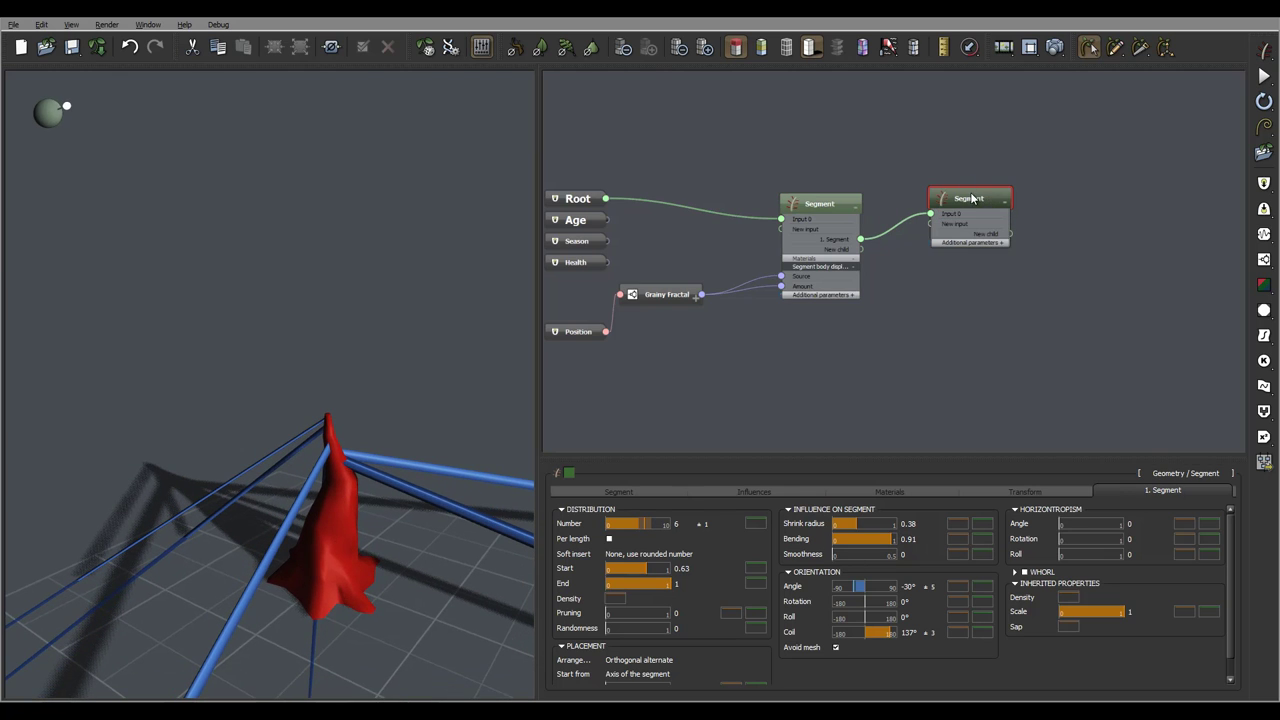
{"action": "left_click", "coordinate": [821, 205]}
{"action": "left_click", "coordinate": [821, 203]}
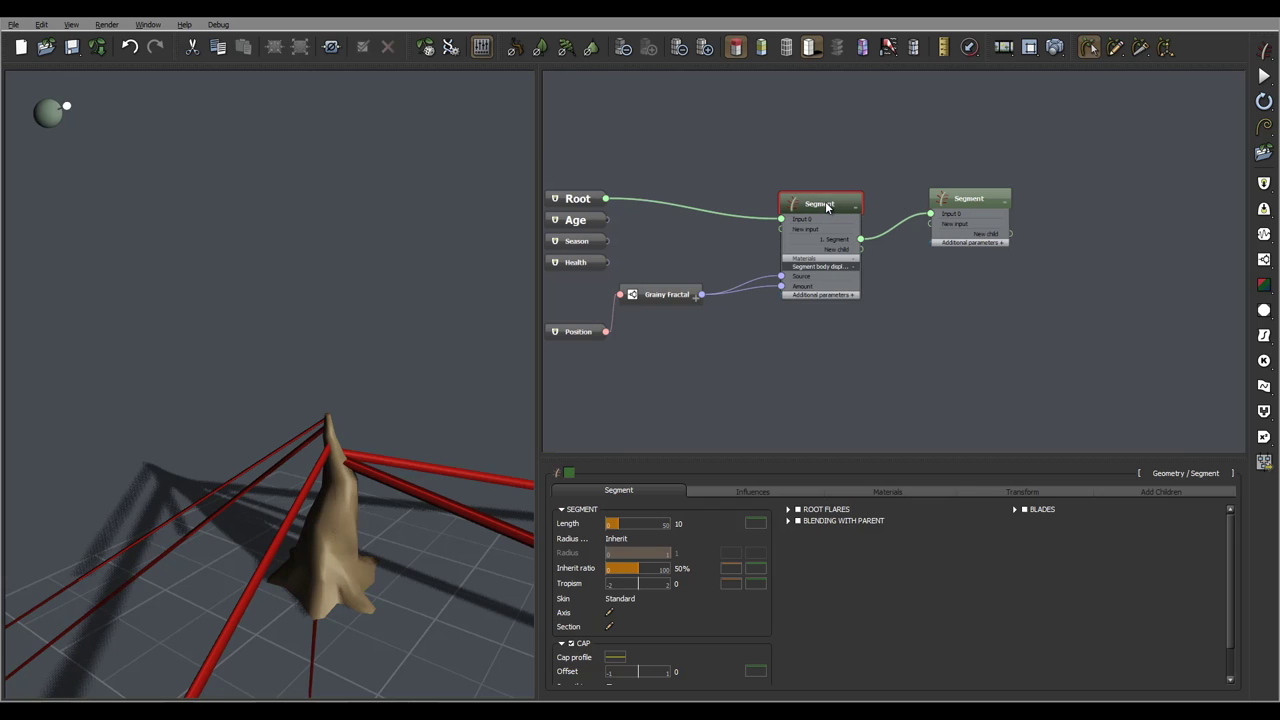
{"action": "double_click", "coordinate": [823, 205]}
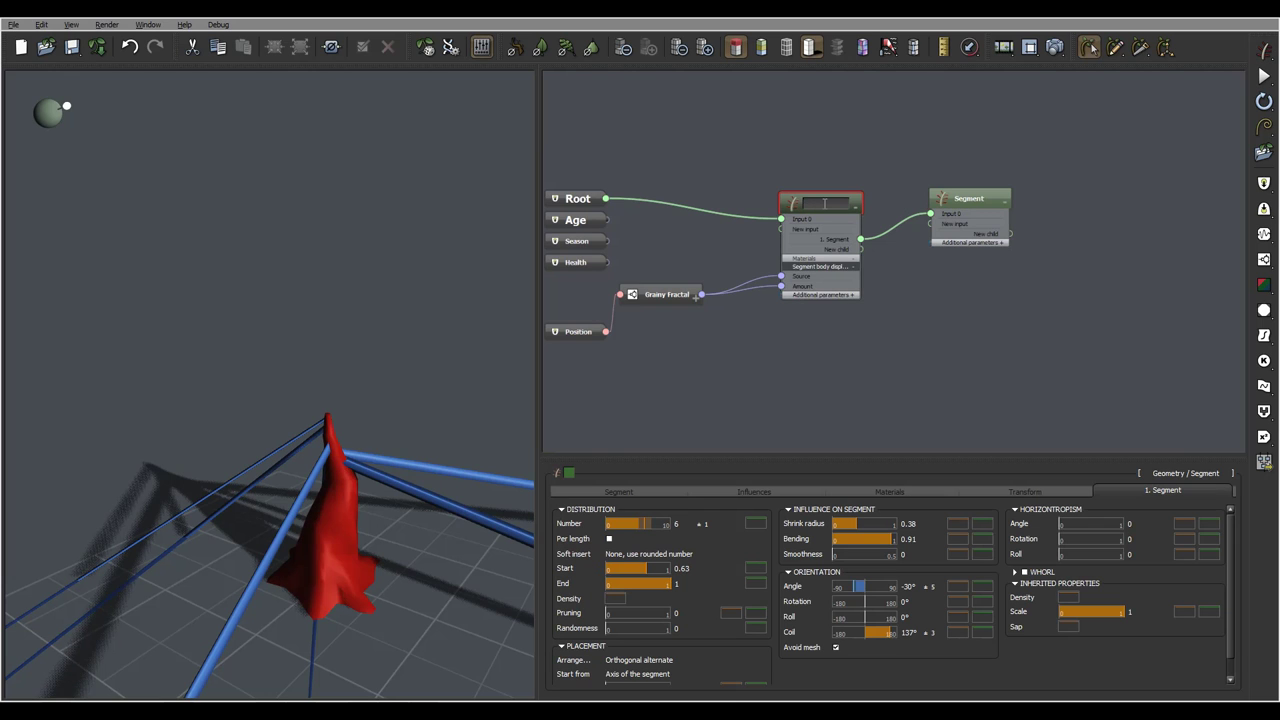
{"action": "type", "text": "Trunk"}
{"action": "left_click", "coordinate": [571, 473]}
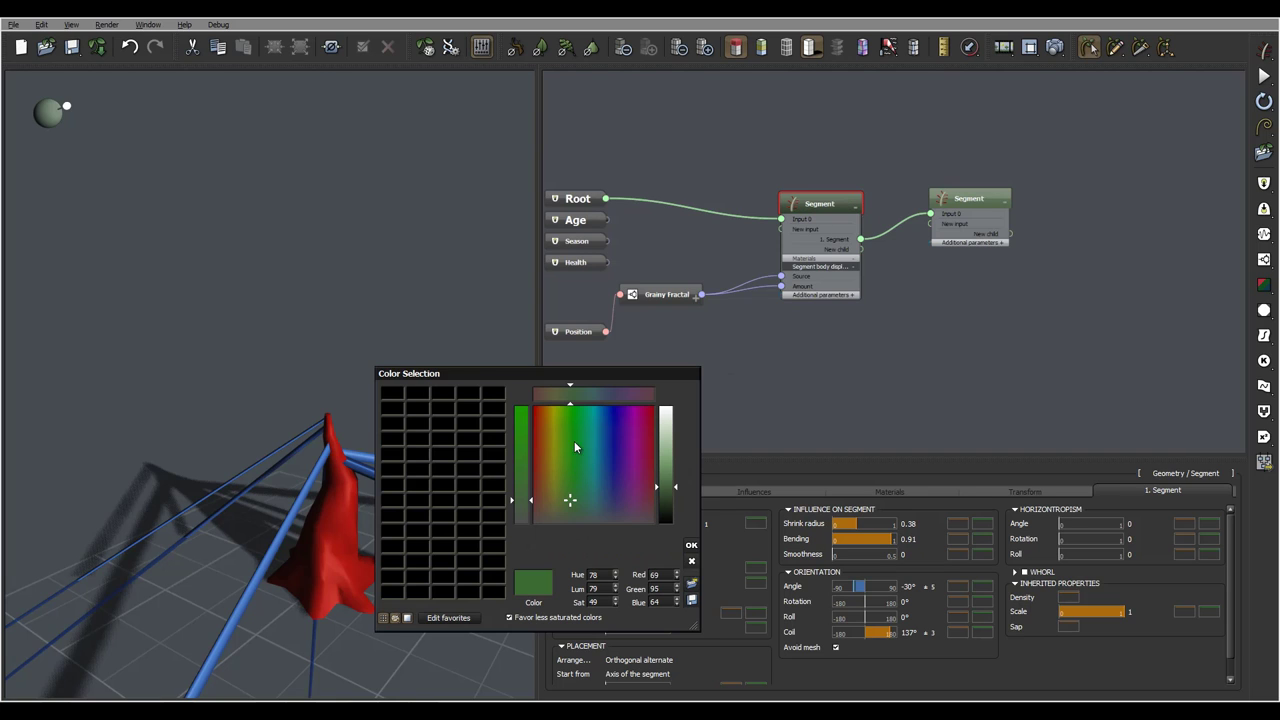
{"action": "left_click", "coordinate": [691, 545]}
Rename the child Segment node to Branch, colour it blue, and move it slightly closer to the Trunk node.
{"action": "left_click", "coordinate": [980, 197]}
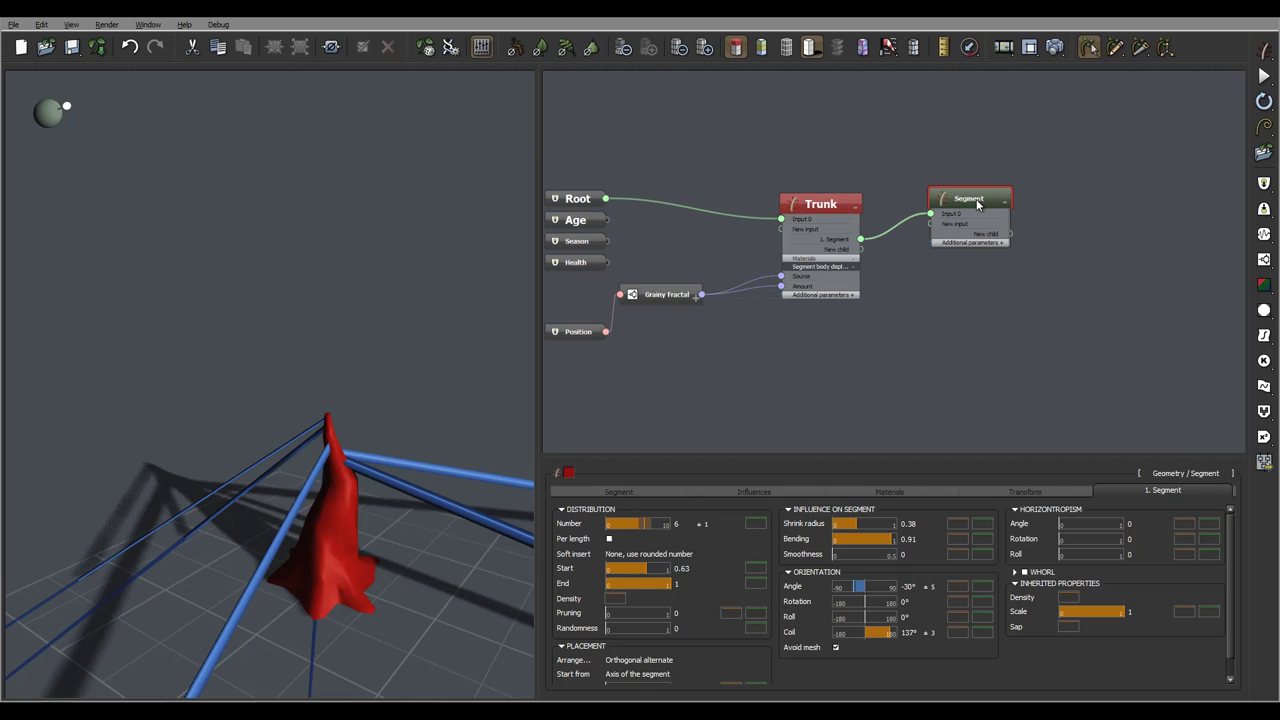
{"action": "double_click", "coordinate": [977, 200]}
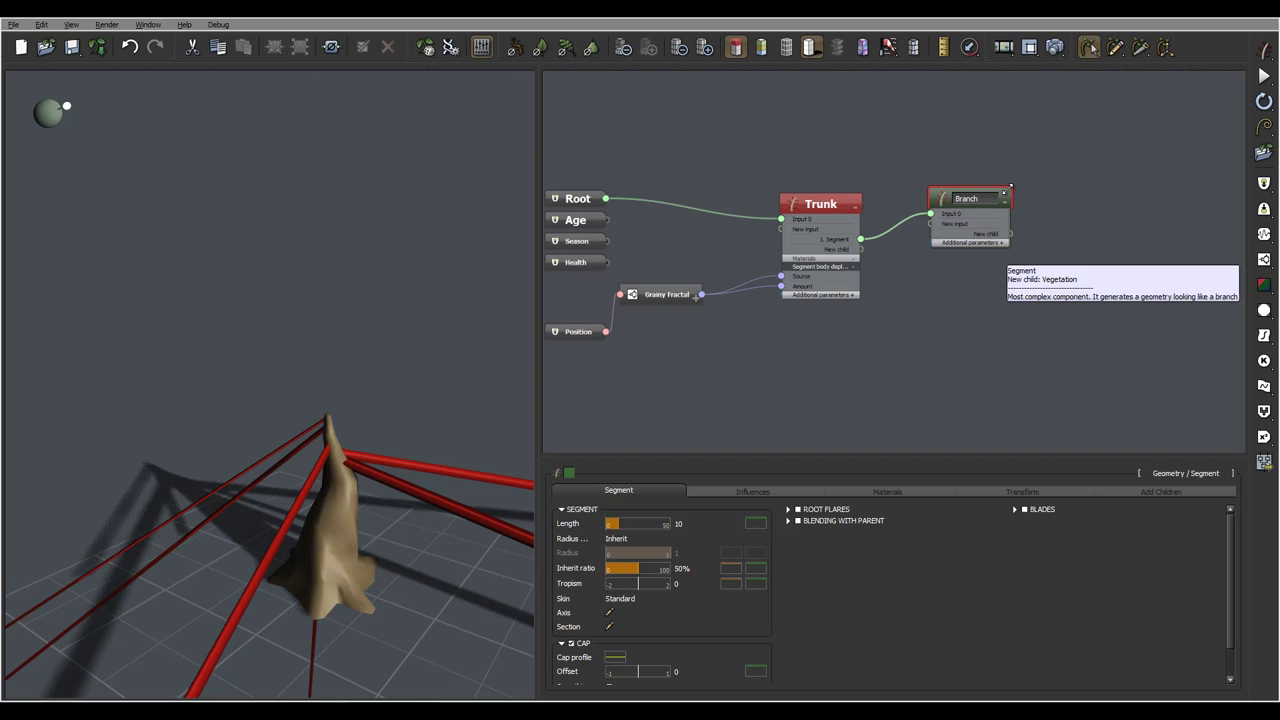
{"action": "key", "text": "Return"}
{"action": "left_click", "coordinate": [569, 473]}
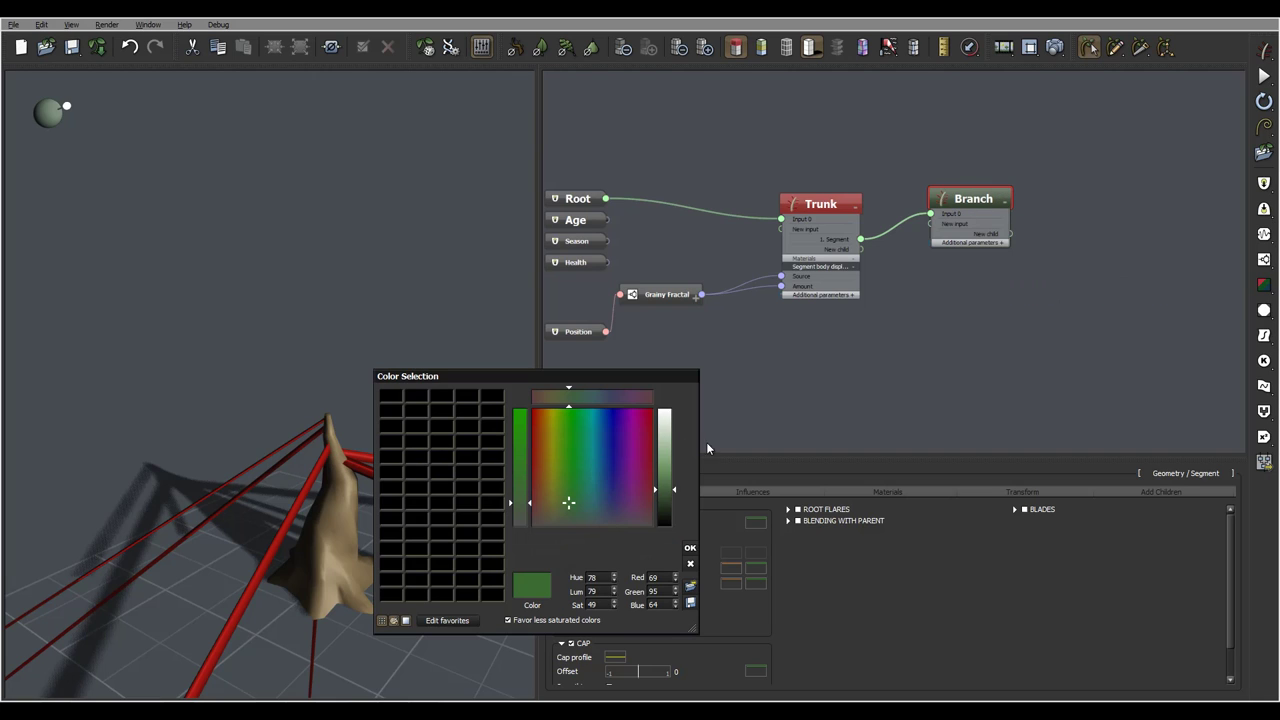
{"action": "left_click", "coordinate": [606, 448]}
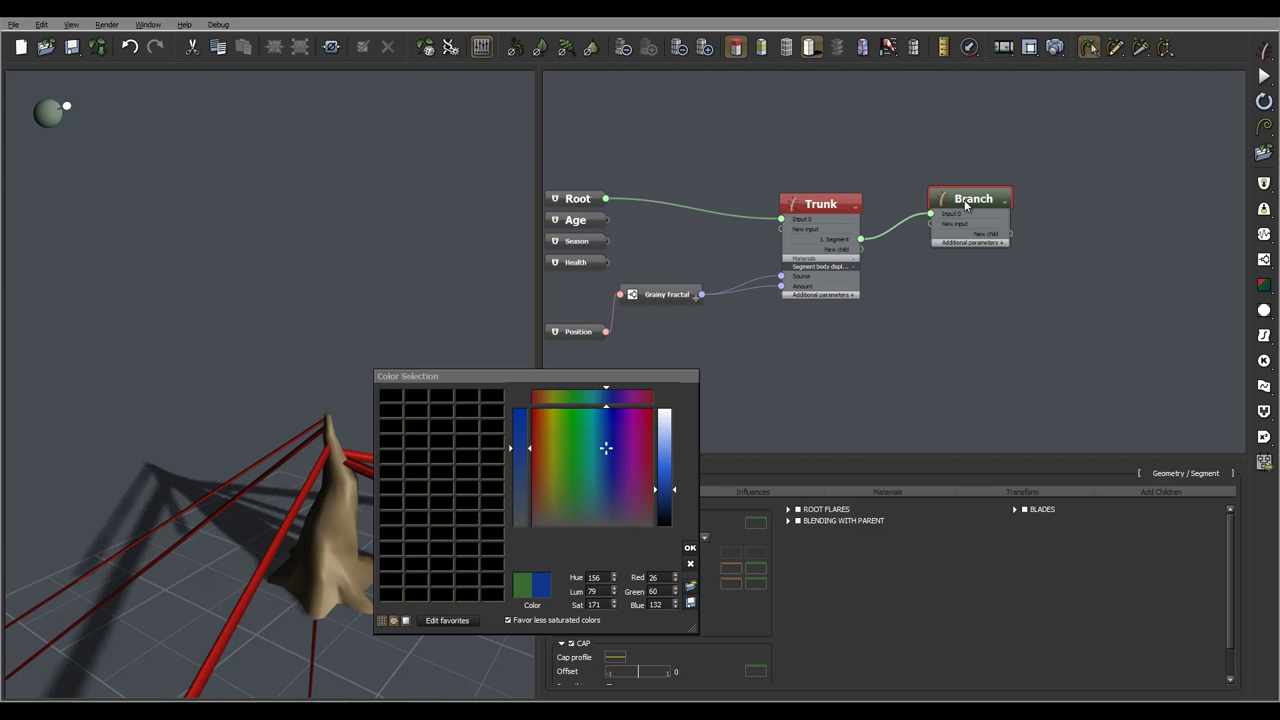
{"action": "left_click", "coordinate": [689, 548]}
{"action": "left_click_drag", "start_coordinate": [982, 194], "coordinate": [955, 194]}
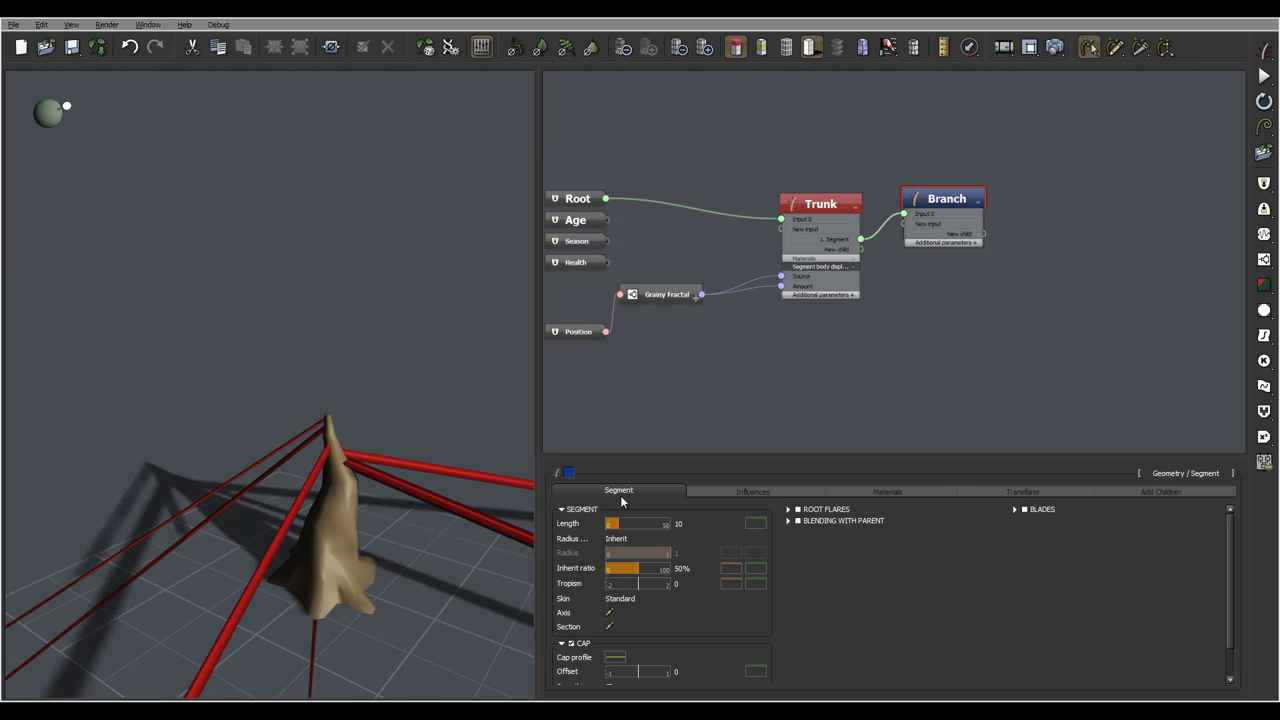
Shorten the branches to a length of 2 with a variation of 1, and inspect them.
{"action": "left_click", "coordinate": [679, 522]}
{"action": "type", "text": "2"}
{"action": "left_click", "coordinate": [720, 528]}
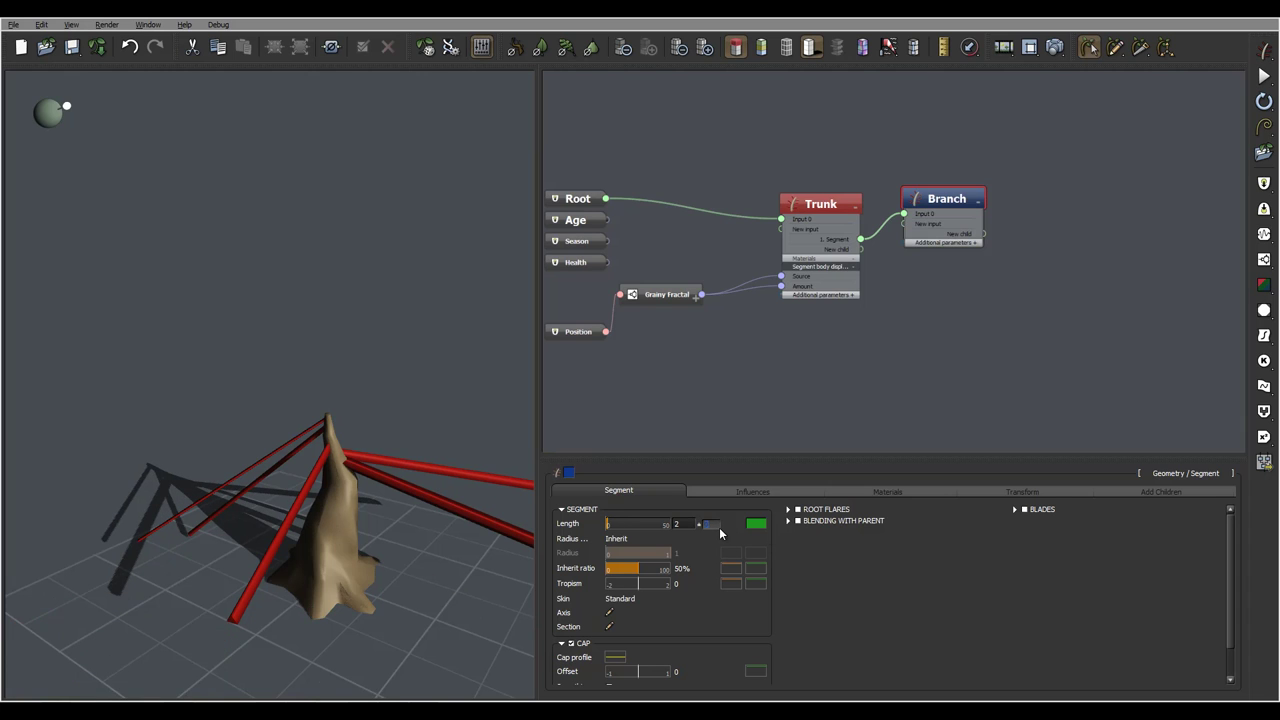
{"action": "type", "text": "1"}
{"action": "key", "text": "Return"}
{"action": "left_click", "coordinate": [397, 471]}
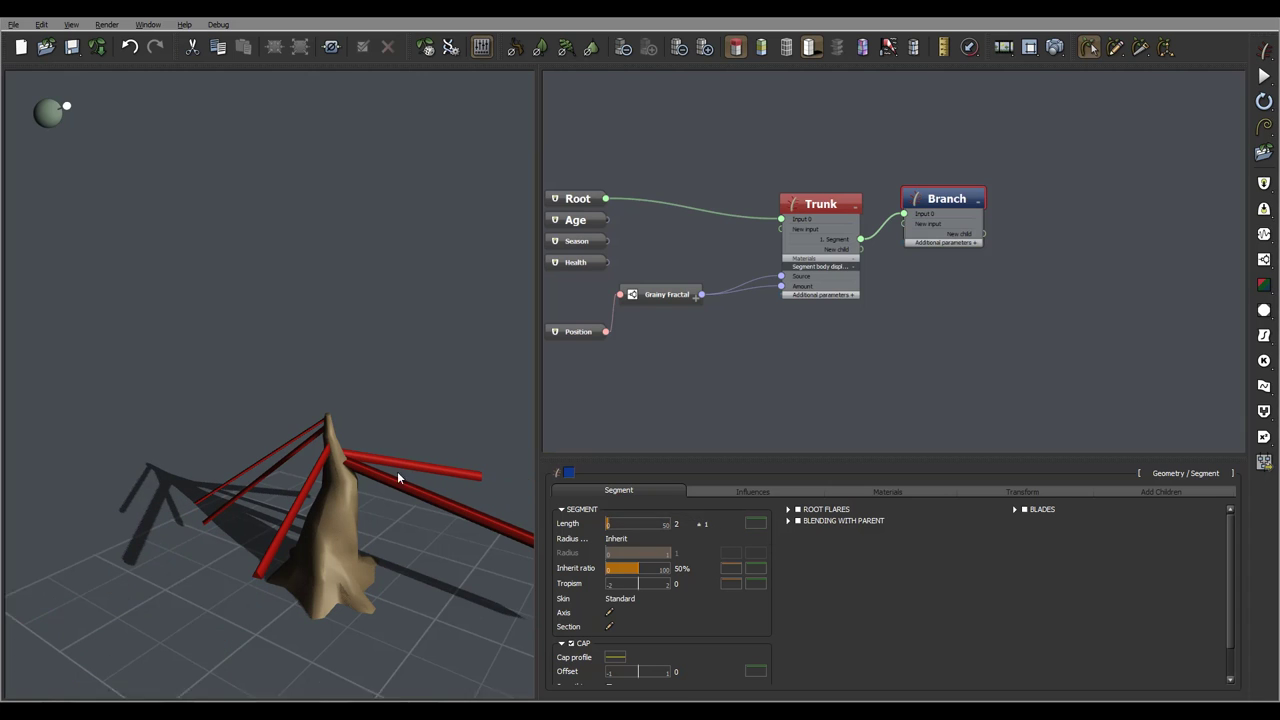
{"action": "left_click_drag", "start_coordinate": [397, 474], "coordinate": [424, 478]}
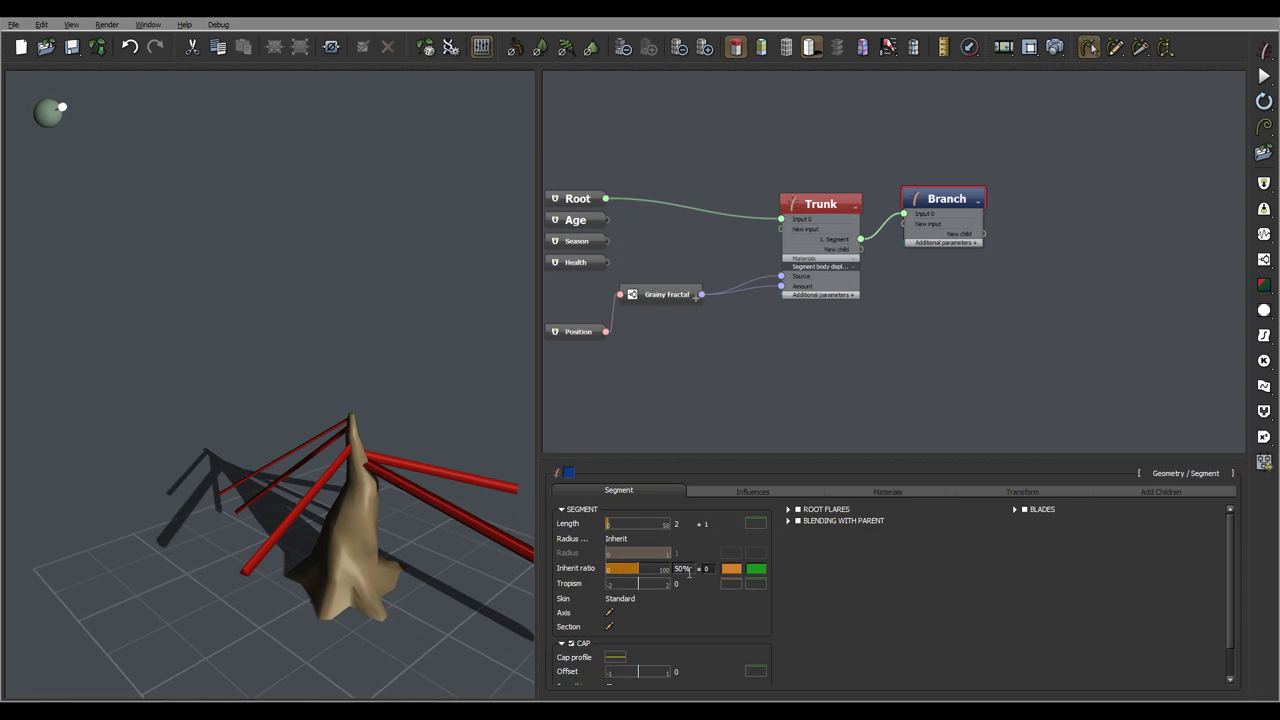
Set the branches' inherit ratio to 100% and inspect their thickness against the trunk.
{"action": "left_click", "coordinate": [686, 569]}
{"action": "type", "text": "100"}
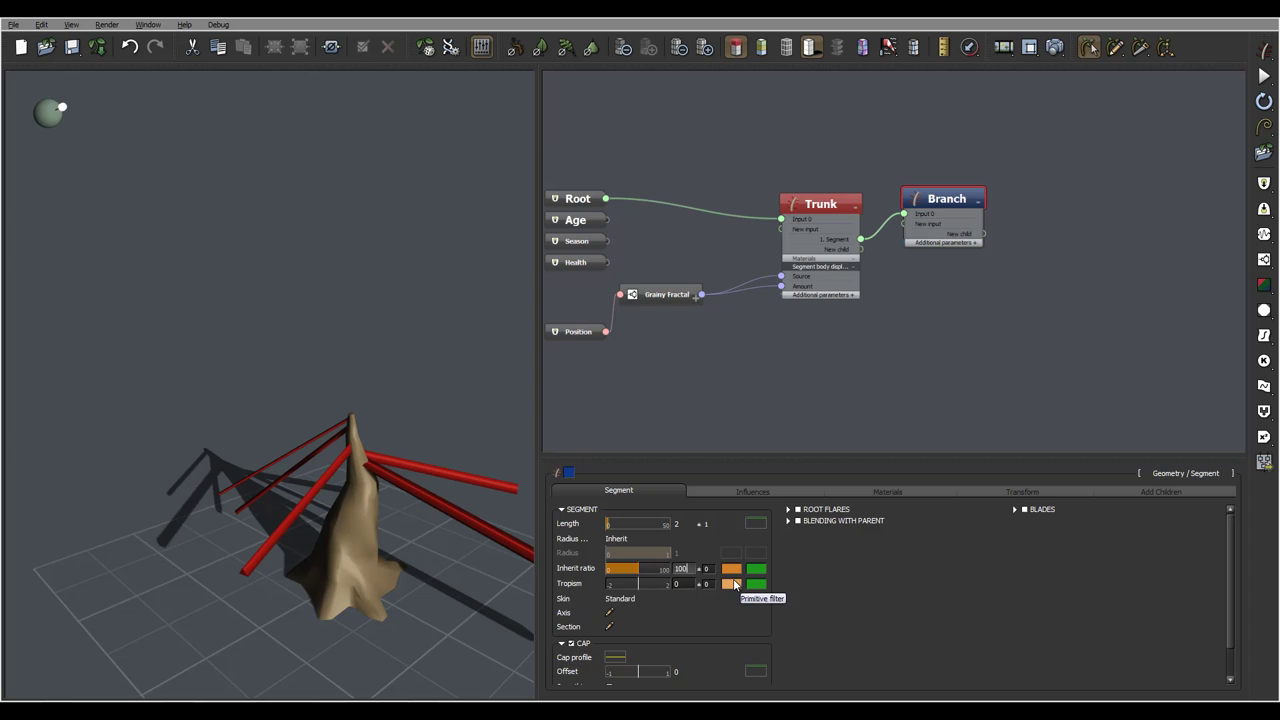
{"action": "key", "text": "Return"}
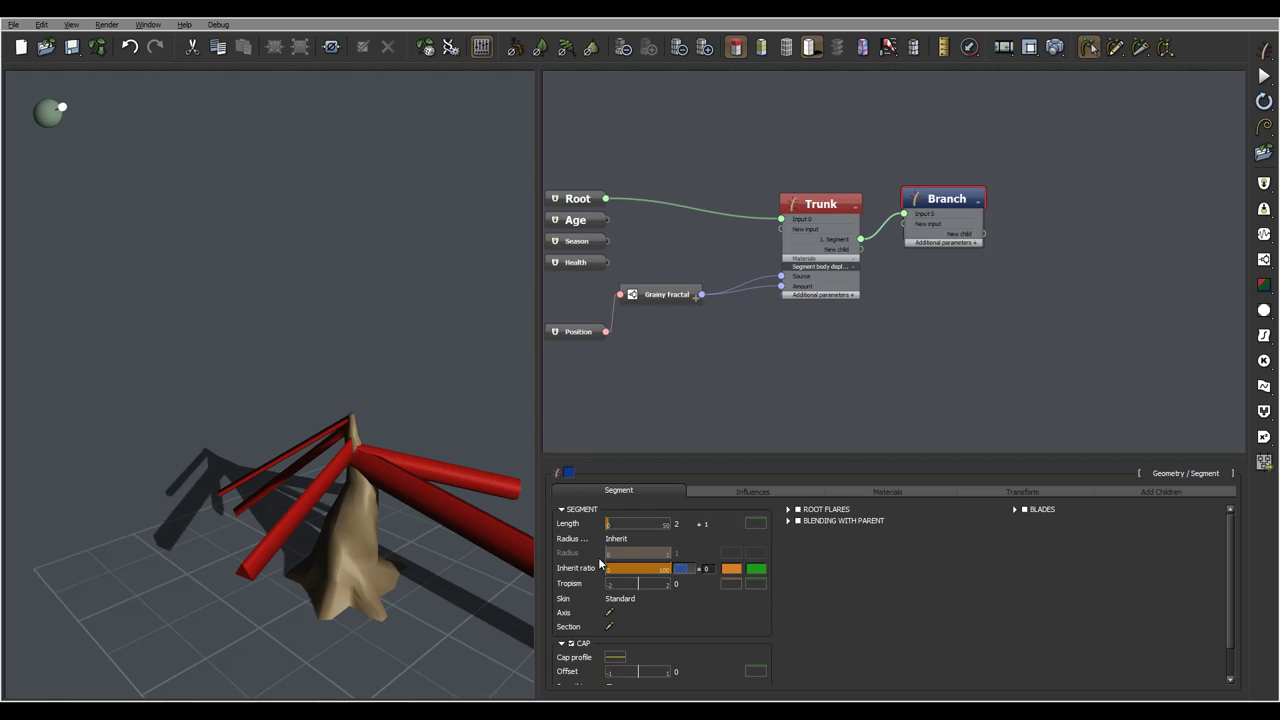
{"action": "left_click_drag", "start_coordinate": [436, 517], "coordinate": [297, 468]}
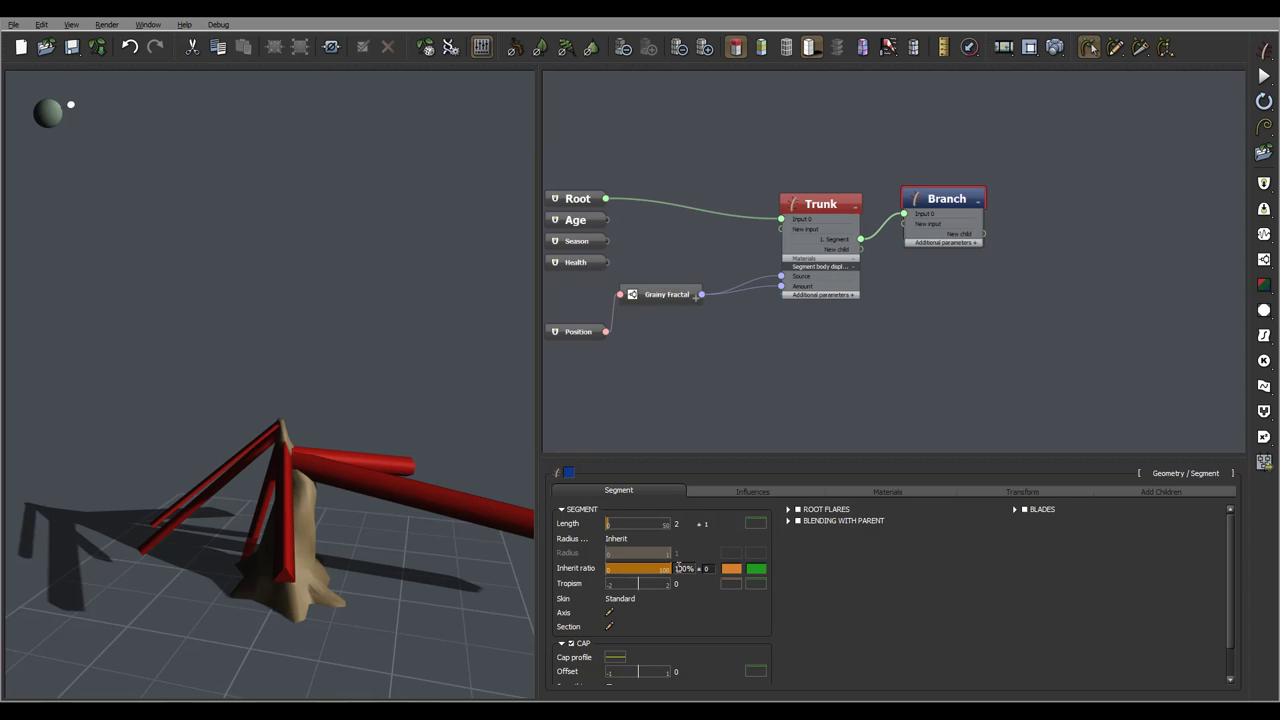
{"action": "mouse_move", "coordinate": [473, 515]}
{"action": "left_mouse_down"}
{"action": "mouse_move", "coordinate": [400, 471]}
{"action": "mouse_move", "coordinate": [434, 460]}
{"action": "mouse_move", "coordinate": [228, 457]}
{"action": "left_mouse_up"}
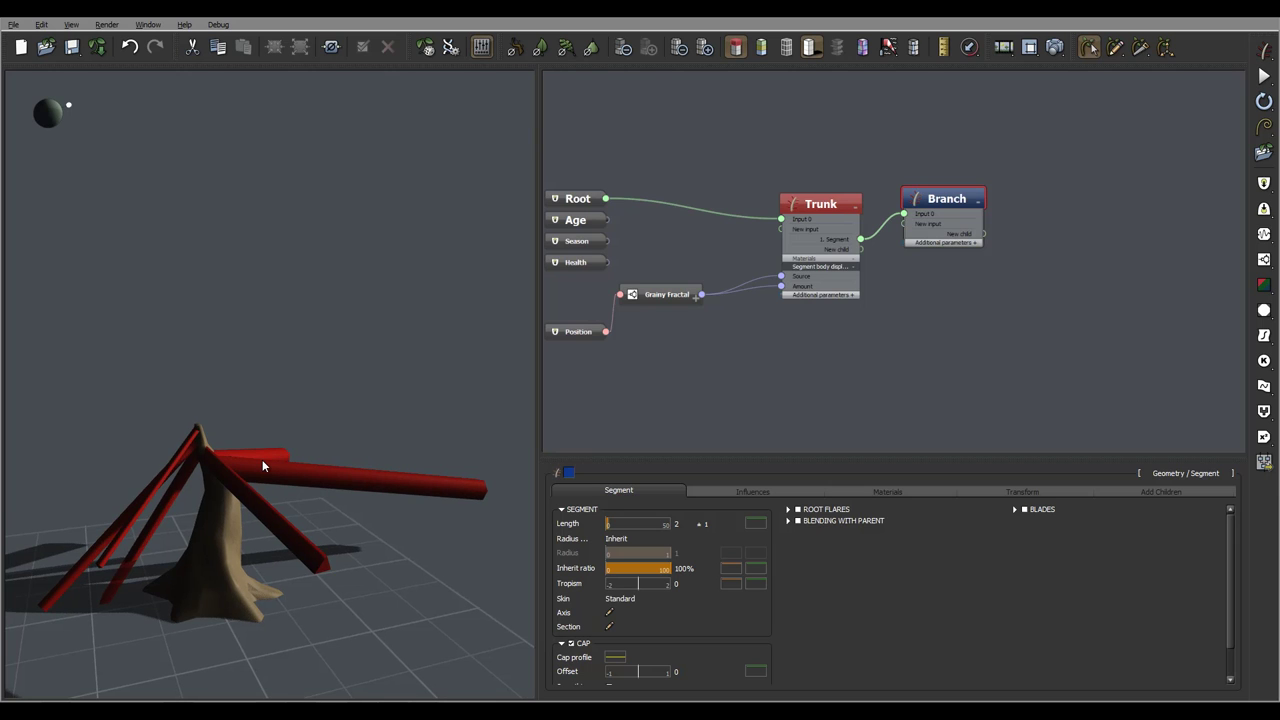
Taper the branches by lowering the end keypoint of the inherit ratio's primitive filter to about 0.13.
{"action": "left_click", "coordinate": [733, 570]}
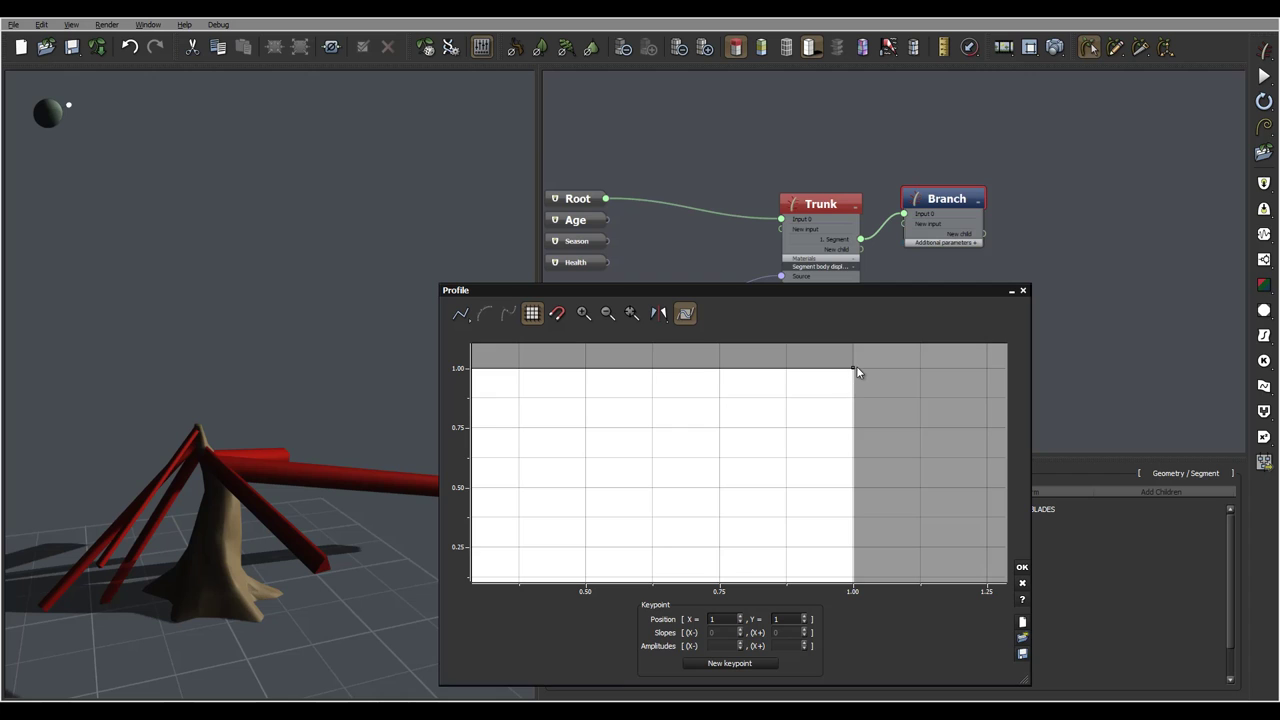
{"action": "left_click_drag", "start_coordinate": [853, 368], "coordinate": [855, 581]}
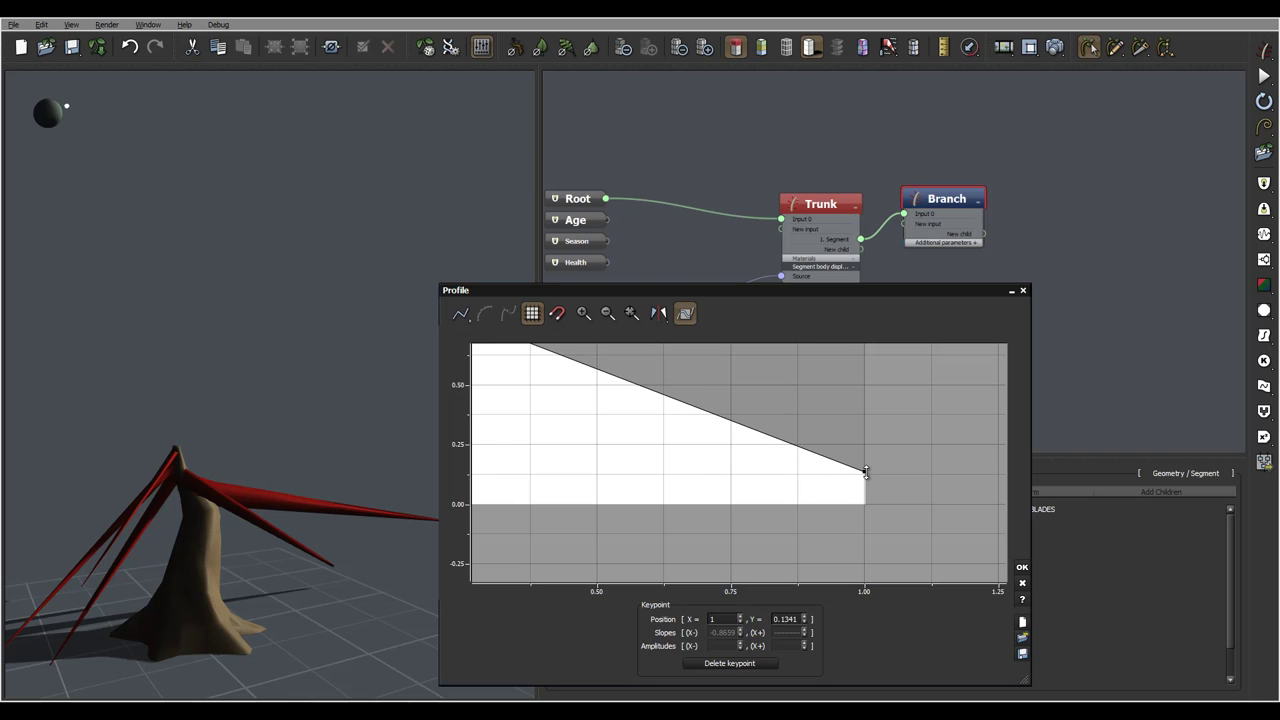
{"action": "left_click", "coordinate": [1022, 567]}
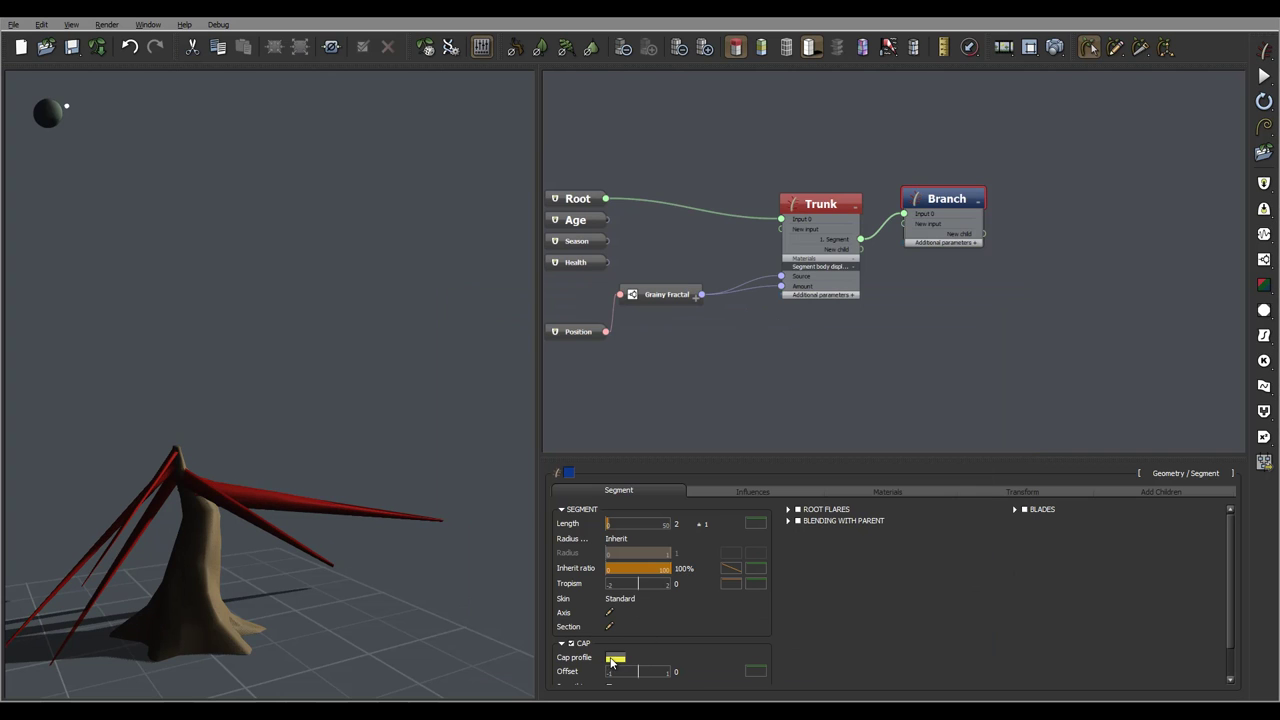
Reshape the branches' cap profile into a rising slope by lowering its start keypoint.
{"action": "left_click", "coordinate": [614, 657]}
{"action": "left_click_drag", "start_coordinate": [347, 463], "coordinate": [346, 582]}
{"action": "left_click", "coordinate": [896, 567]}
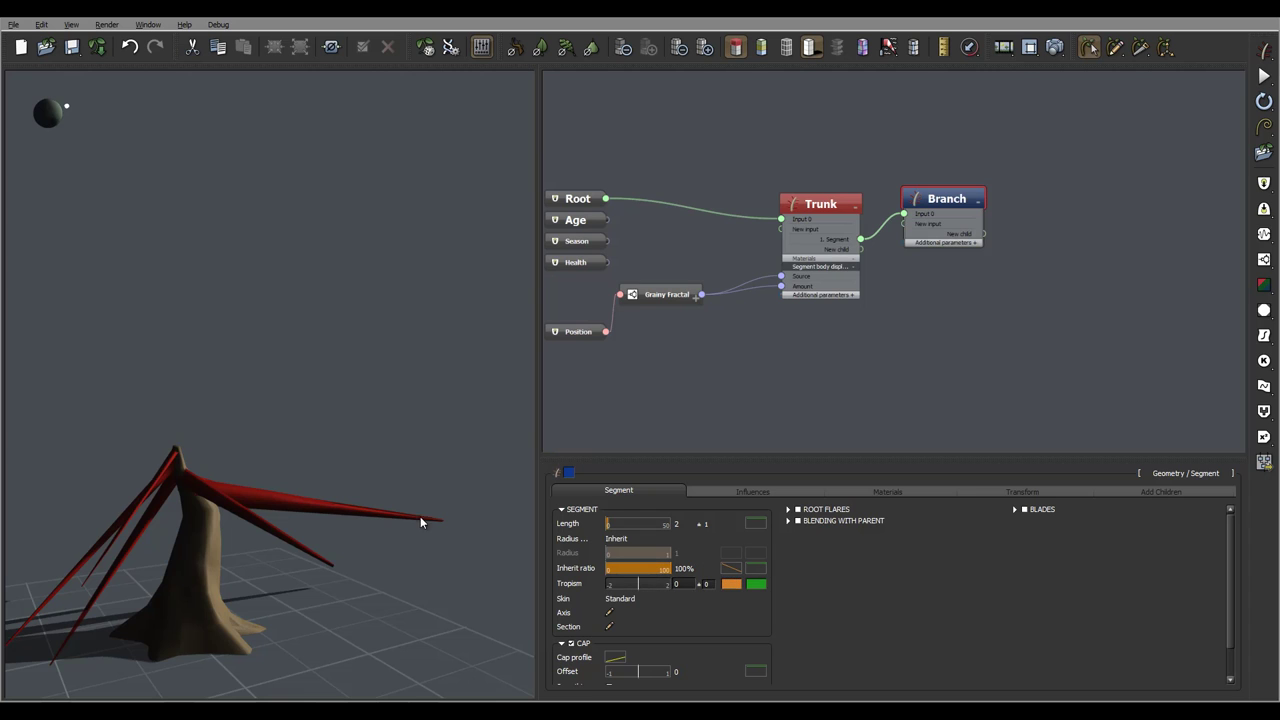
Set the branches' tropism to -20 so they curve upward, and inspect the result.
{"action": "left_click_drag", "start_coordinate": [420, 520], "coordinate": [126, 466]}
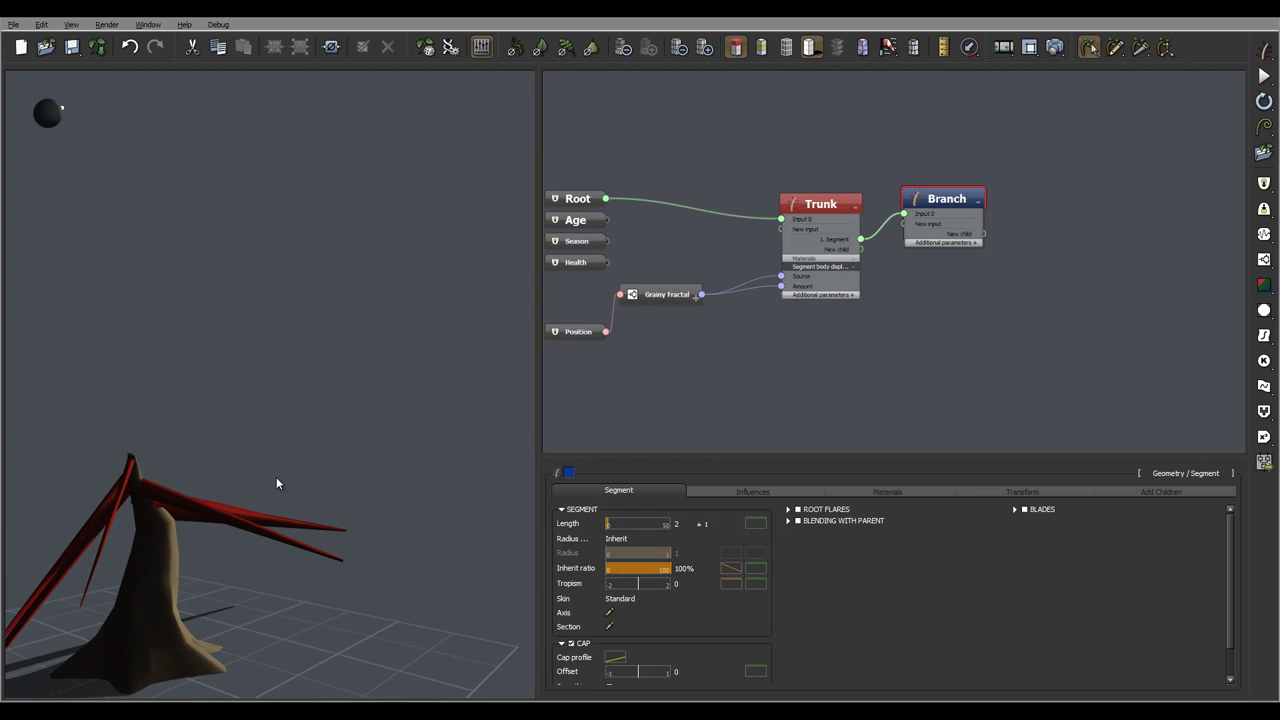
{"action": "left_click_drag", "start_coordinate": [277, 483], "coordinate": [210, 483]}
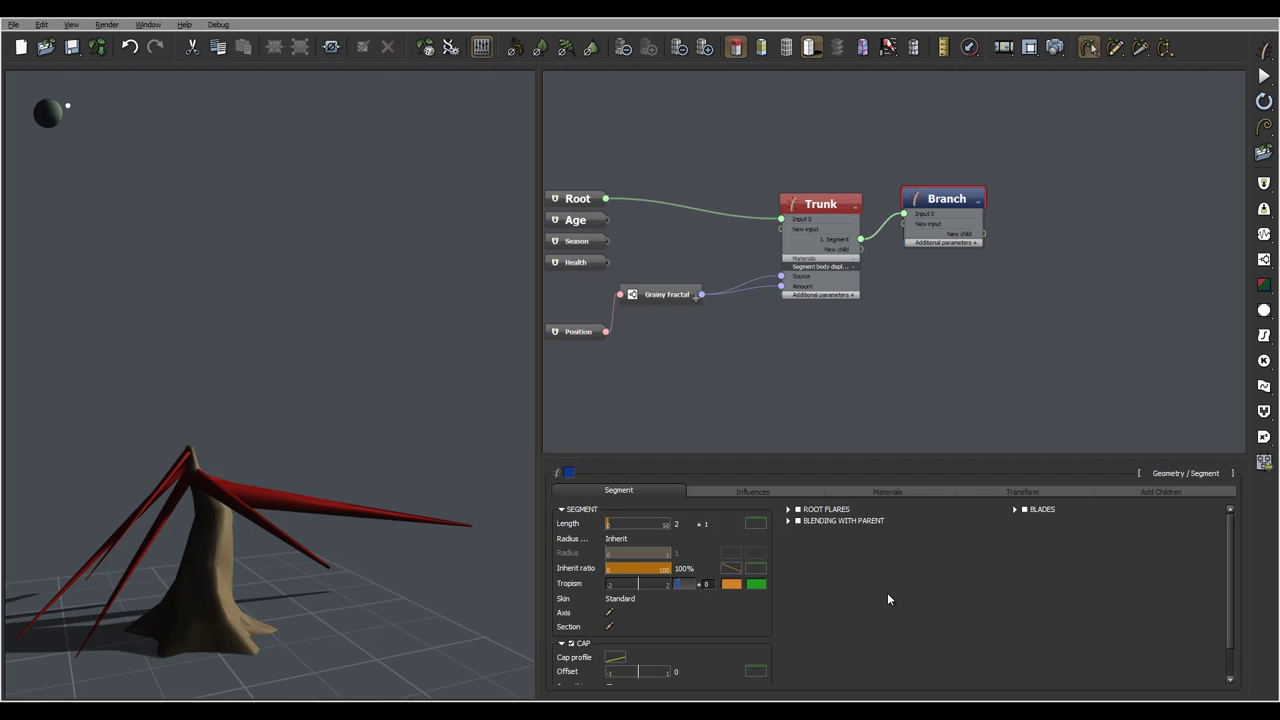
{"action": "type", "text": "20"}
{"action": "key", "text": "Return"}
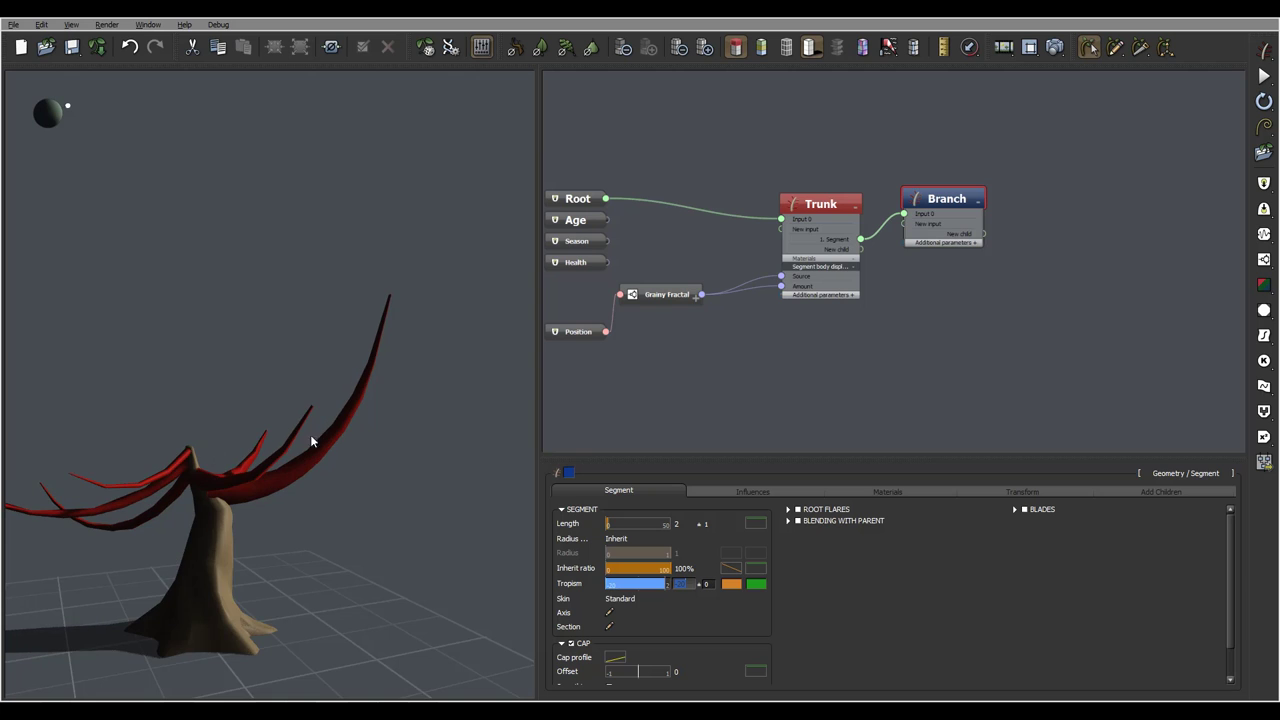
{"action": "right_click_drag", "start_coordinate": [347, 440], "coordinate": [157, 442]}
{"action": "left_click_drag", "start_coordinate": [157, 449], "coordinate": [291, 447]}
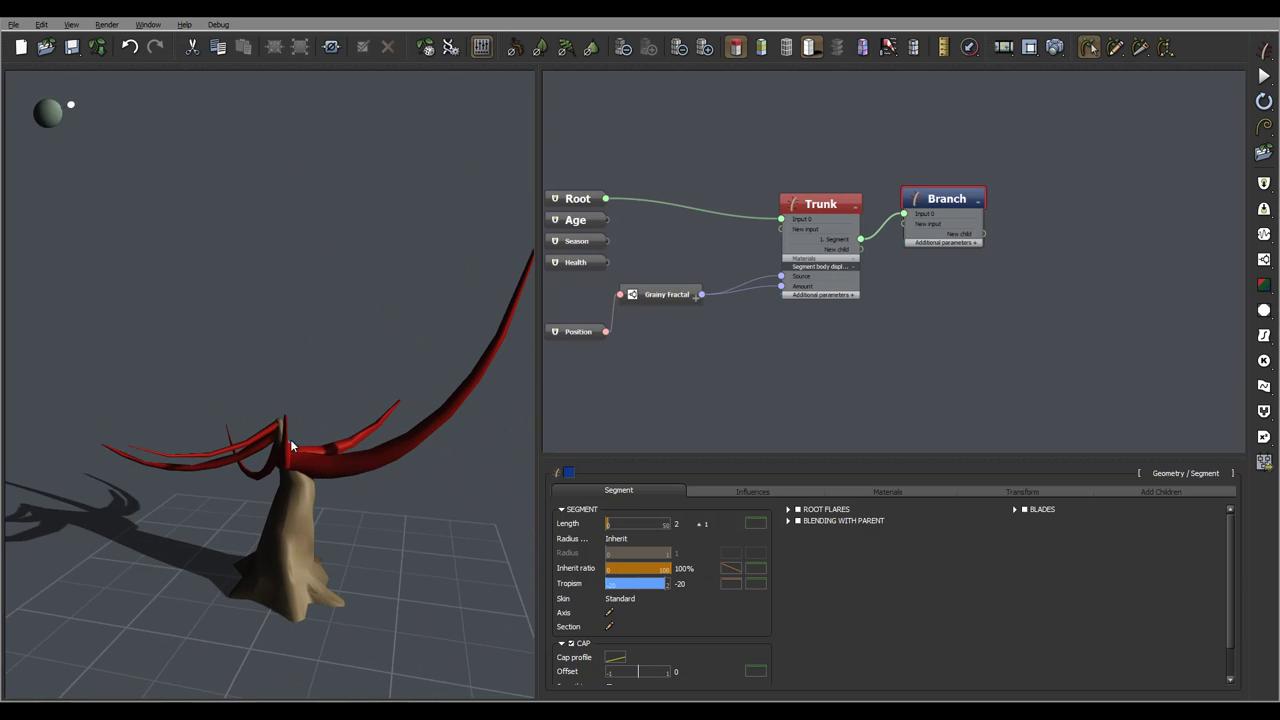
Open the branch tropism's primitive filter profile and add a keypoint at about X 0.56, Y 0.99.
{"action": "left_click", "coordinate": [737, 584]}
{"action": "left_click", "coordinate": [731, 584]}
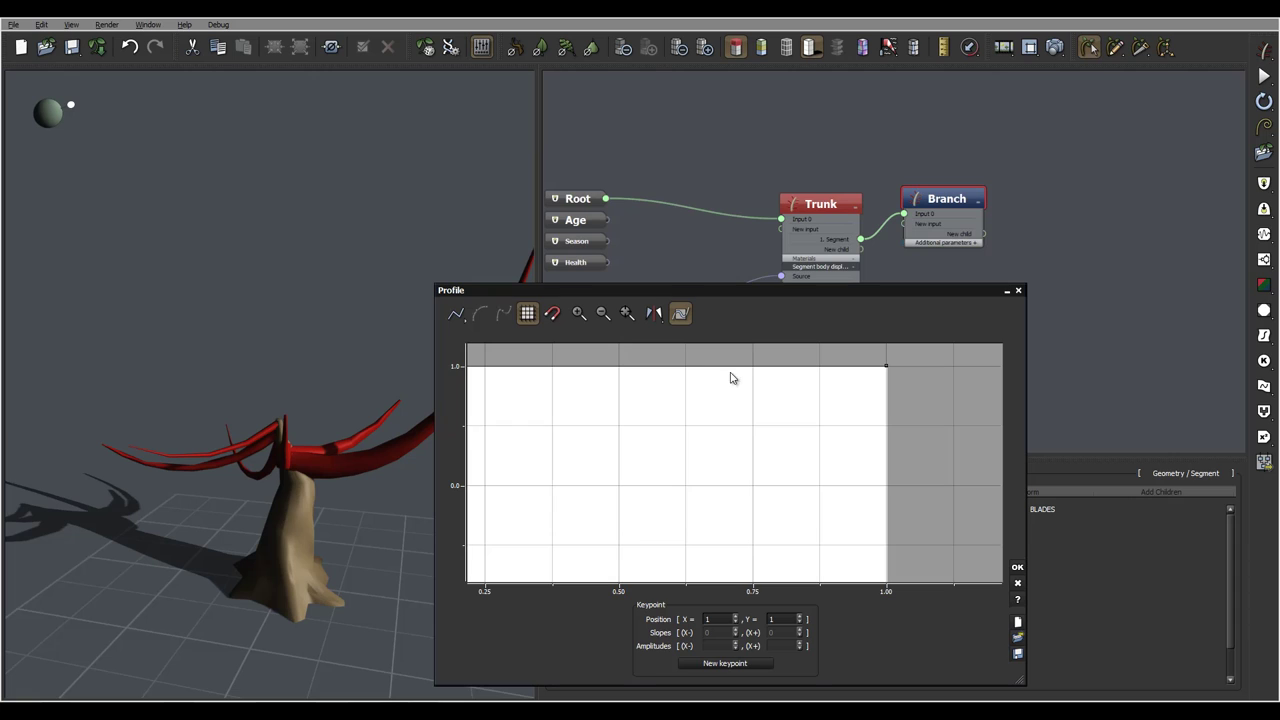
{"action": "left_click", "coordinate": [653, 367]}
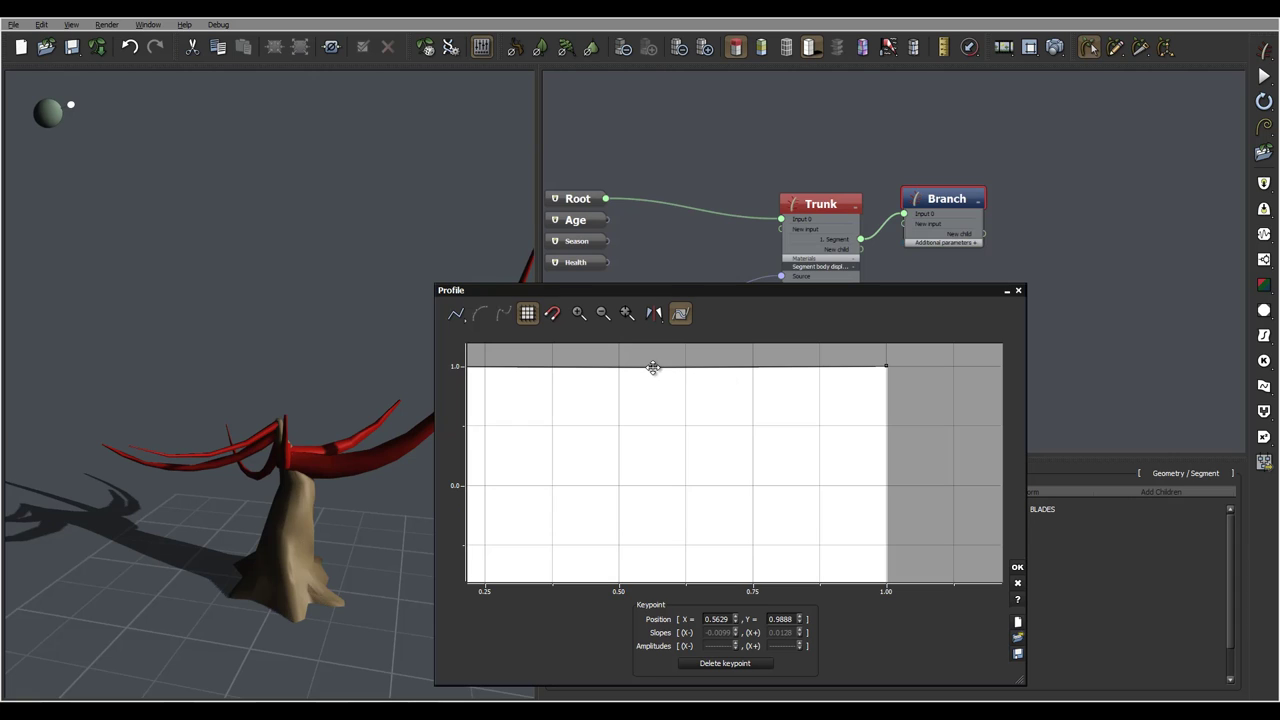
Try lowering the tropism profile's end keypoint to about -0.47, inspect the branches, and return the keypoint to 1.
{"action": "left_click_drag", "start_coordinate": [884, 366], "coordinate": [903, 541]}
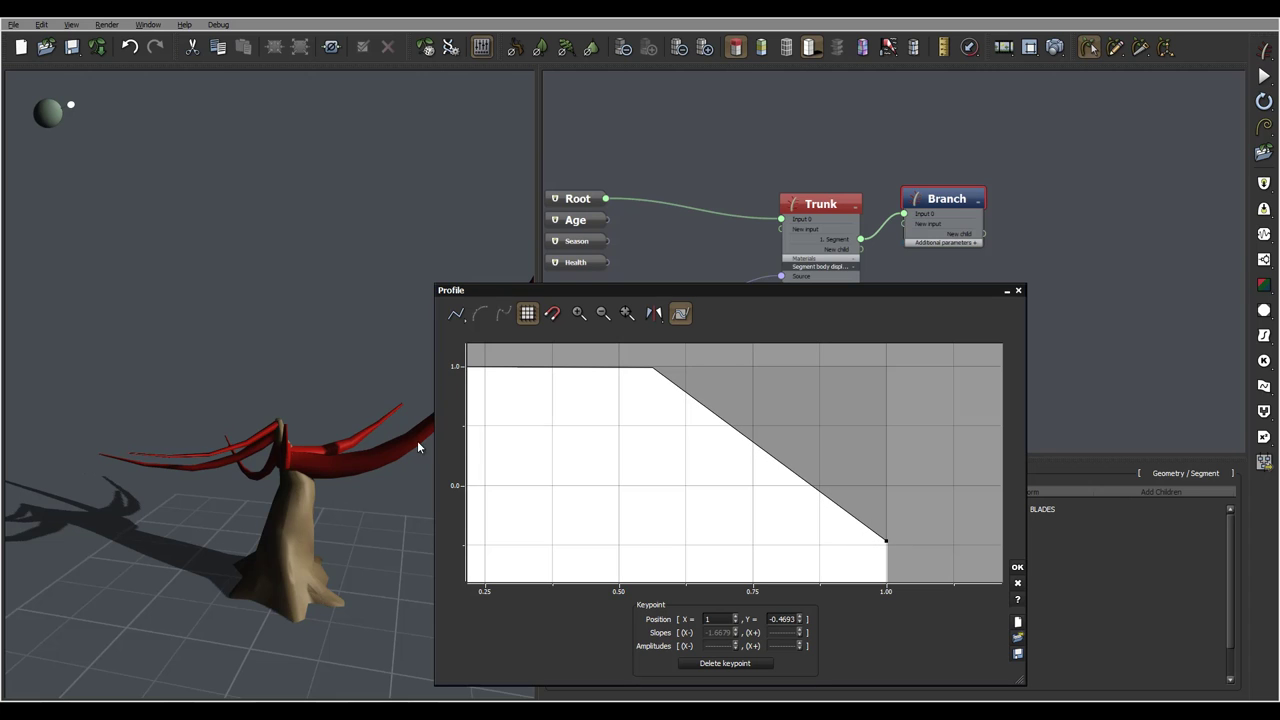
{"action": "right_click_drag", "start_coordinate": [417, 440], "coordinate": [362, 446]}
{"action": "left_click_drag", "start_coordinate": [361, 444], "coordinate": [472, 401]}
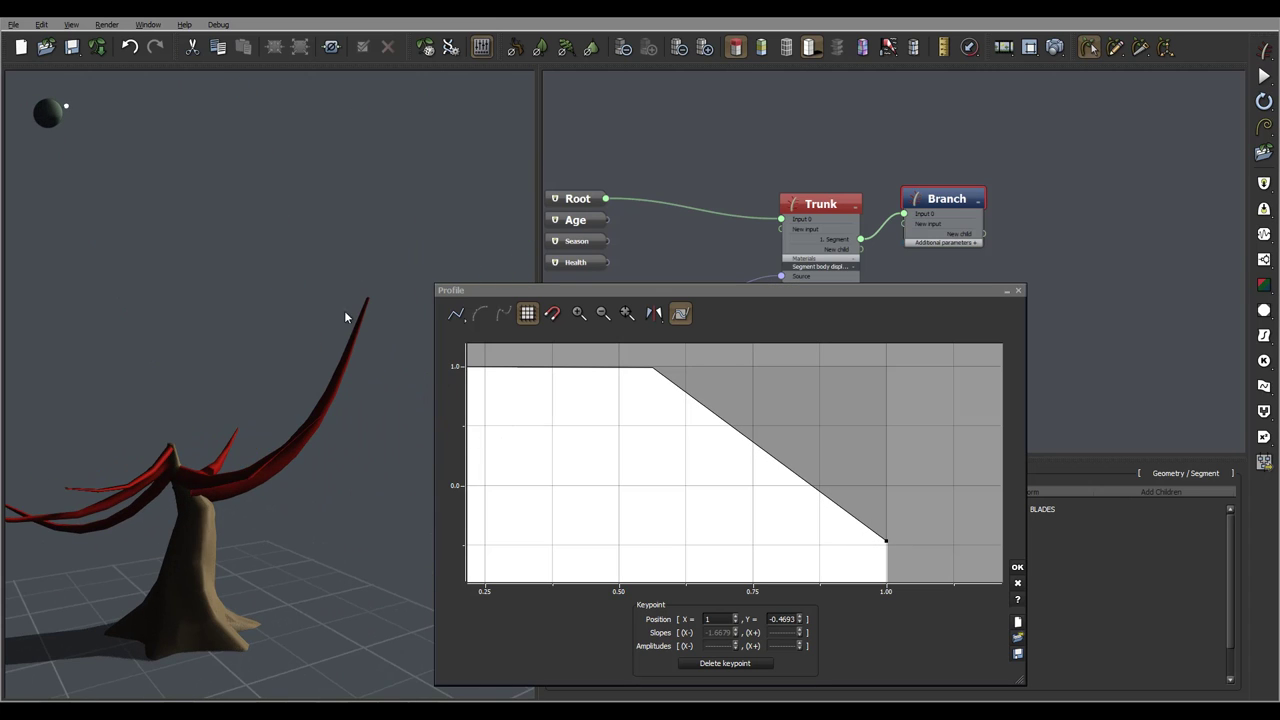
{"action": "left_click", "coordinate": [887, 488]}
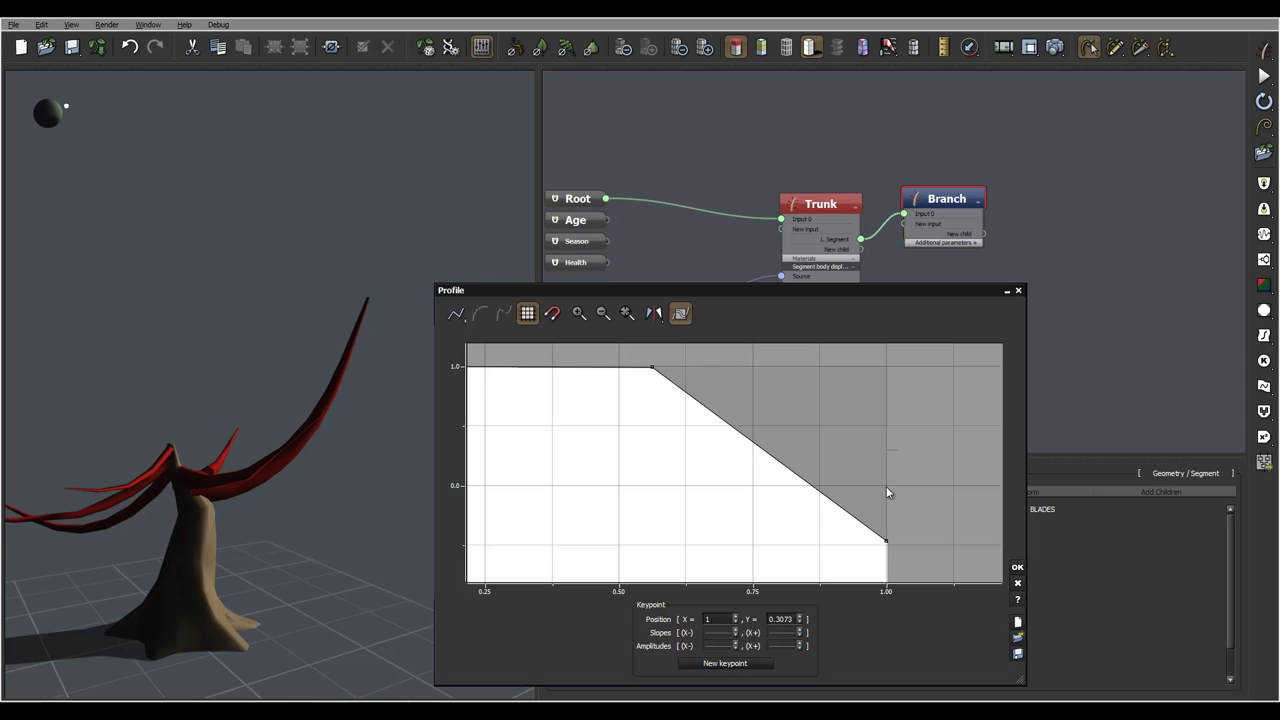
{"action": "left_click", "coordinate": [887, 539]}
{"action": "left_click_drag", "start_coordinate": [887, 536], "coordinate": [887, 366]}
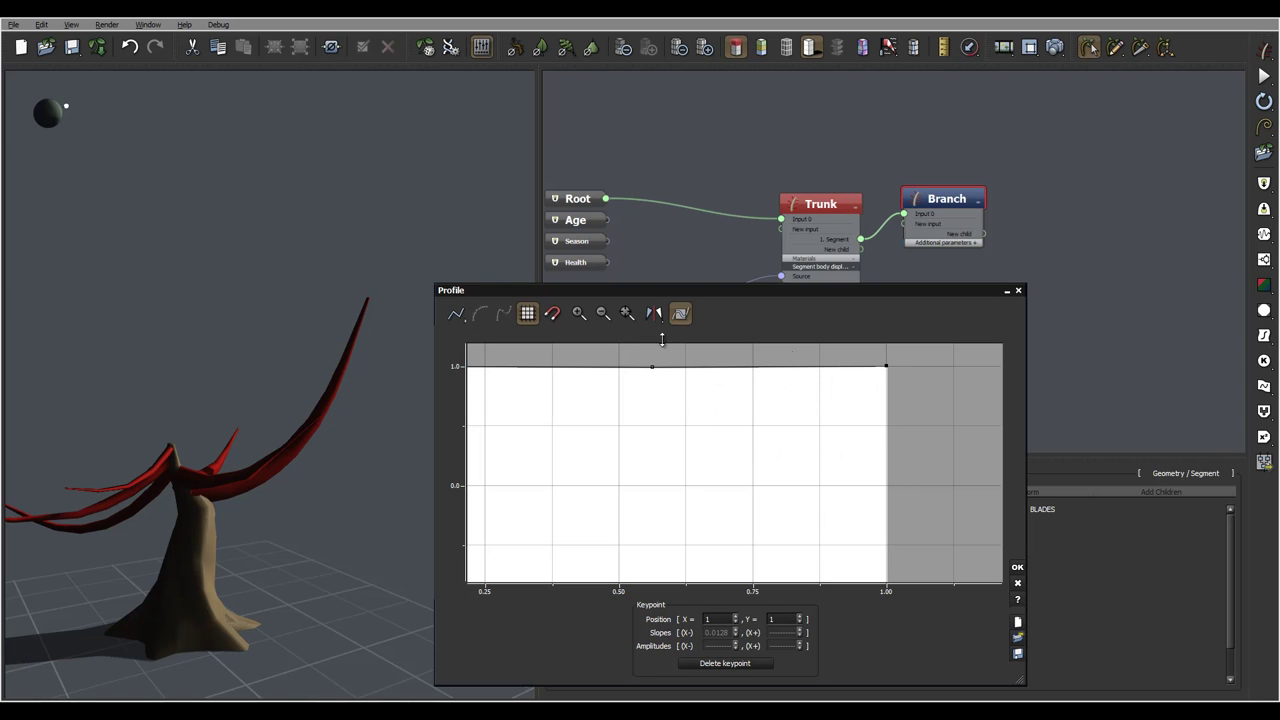
Lower the tropism profile's end keypoint to about -0.9, add a keypoint at about X 0.74, Y 0.47, and accept the curve.
{"action": "middle_click_drag", "start_coordinate": [946, 471], "coordinate": [906, 466]}
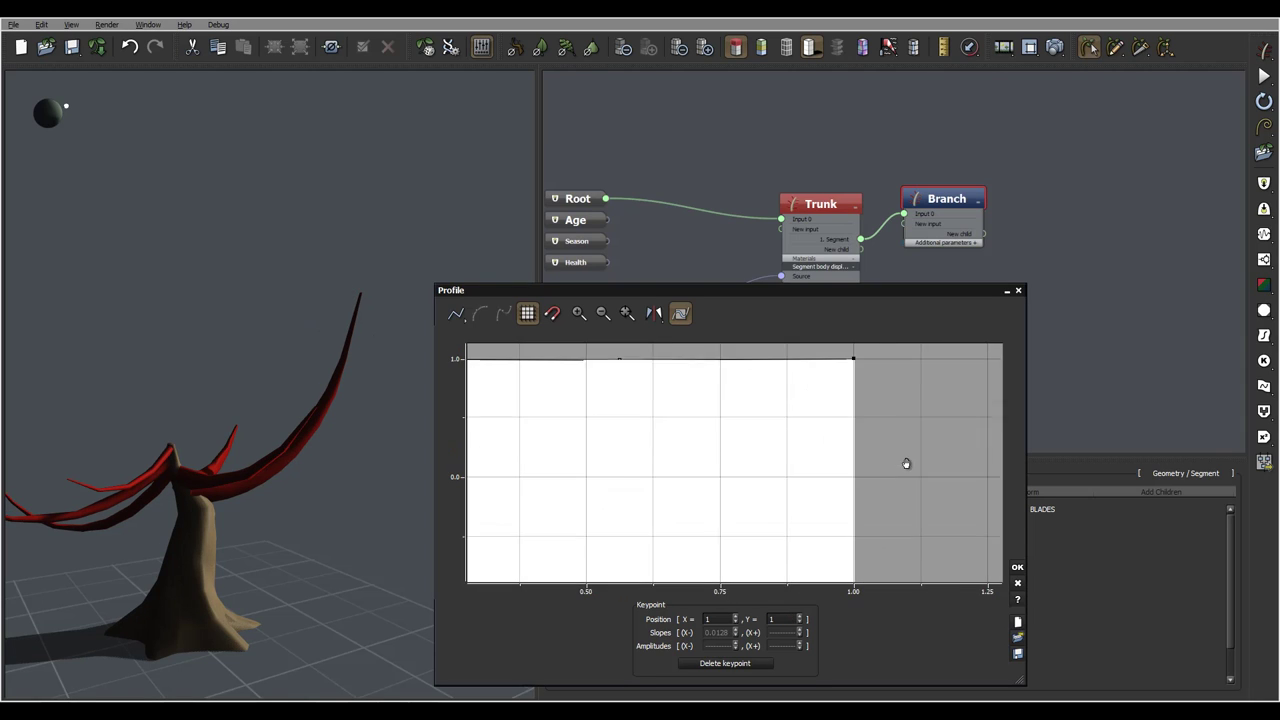
{"action": "left_click_drag", "start_coordinate": [853, 366], "coordinate": [873, 578]}
{"action": "middle_click_drag", "start_coordinate": [880, 478], "coordinate": [898, 450]}
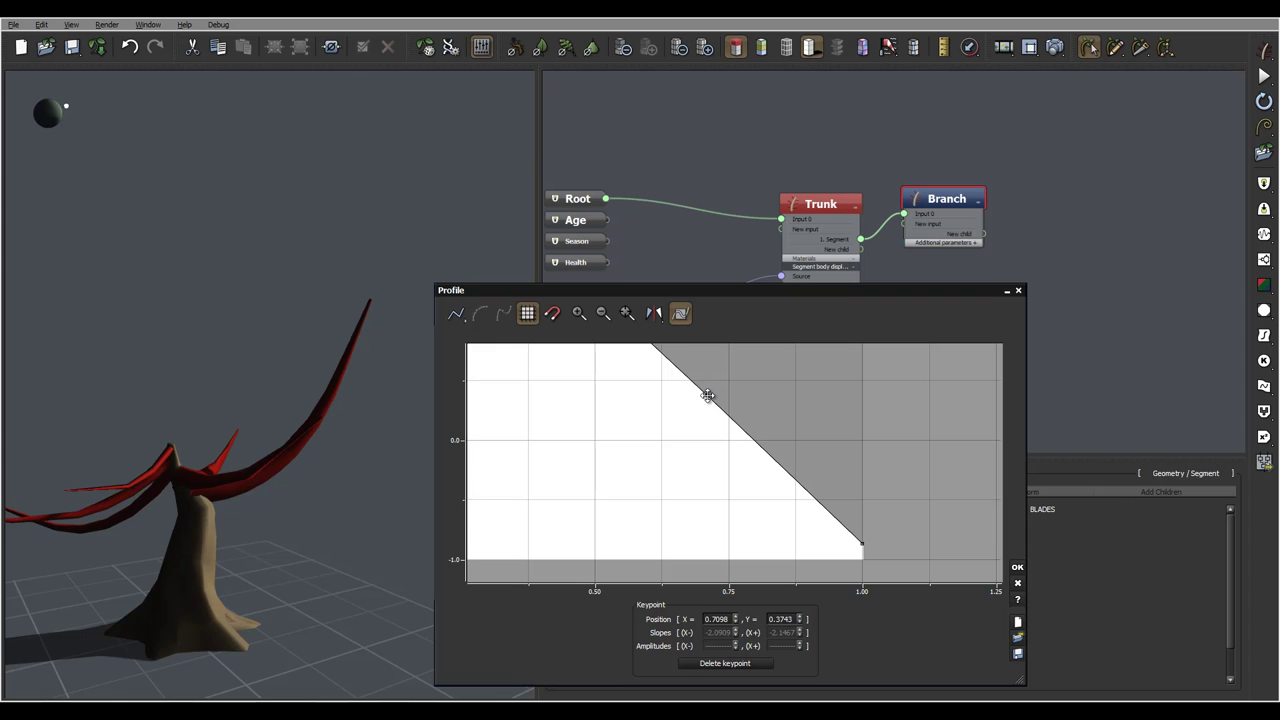
{"action": "left_click_drag", "start_coordinate": [706, 395], "coordinate": [722, 382]}
{"action": "middle_click_drag", "start_coordinate": [636, 410], "coordinate": [665, 470]}
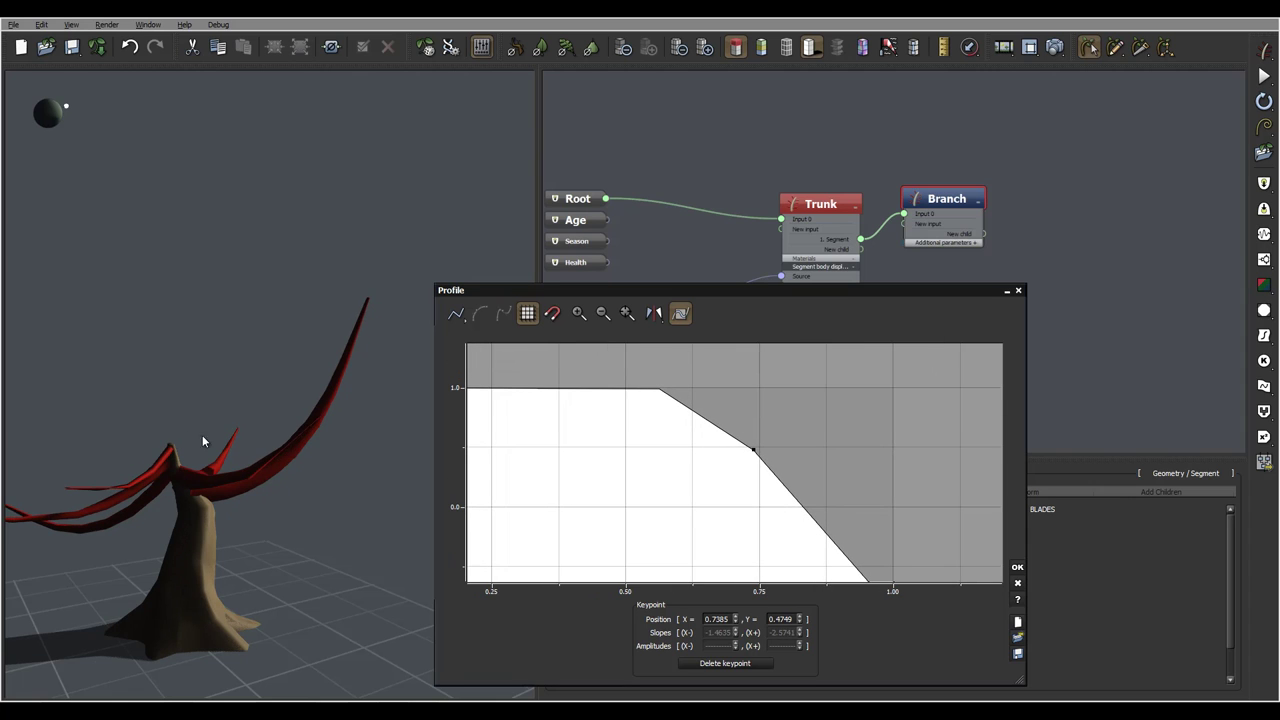
{"action": "left_click_drag", "start_coordinate": [202, 435], "coordinate": [287, 344]}
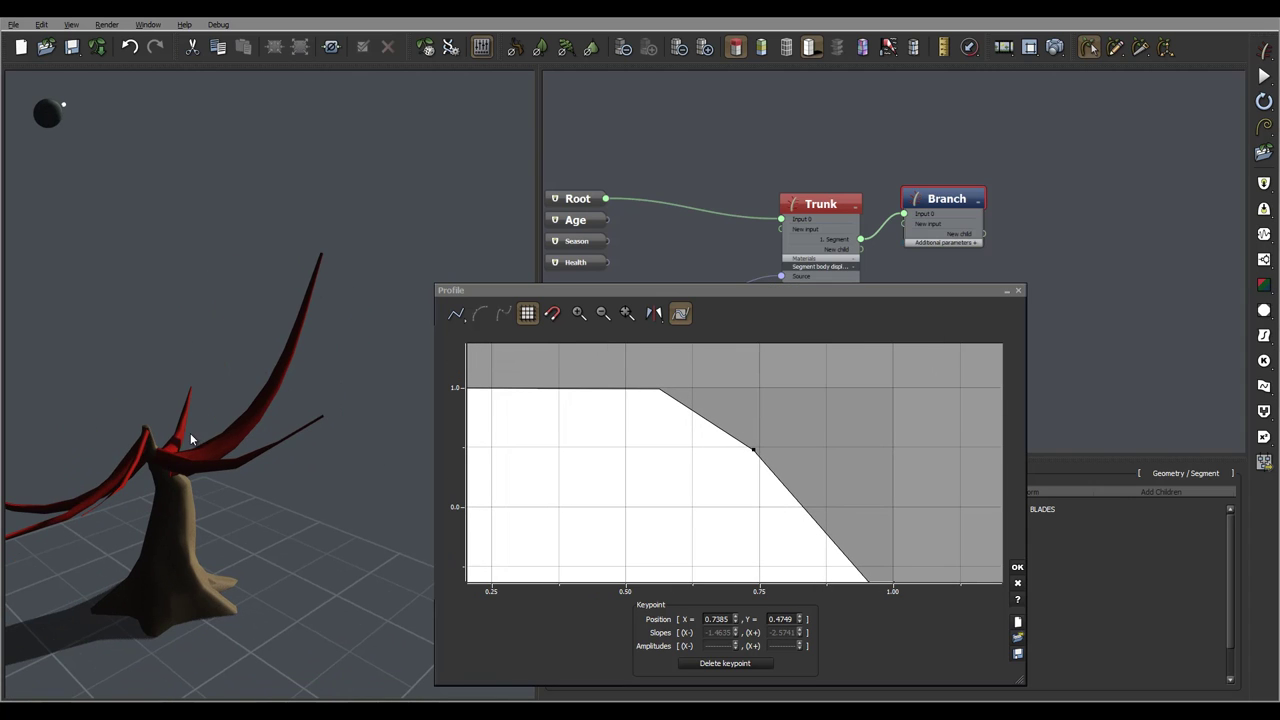
{"action": "left_click_drag", "start_coordinate": [156, 441], "coordinate": [256, 506]}
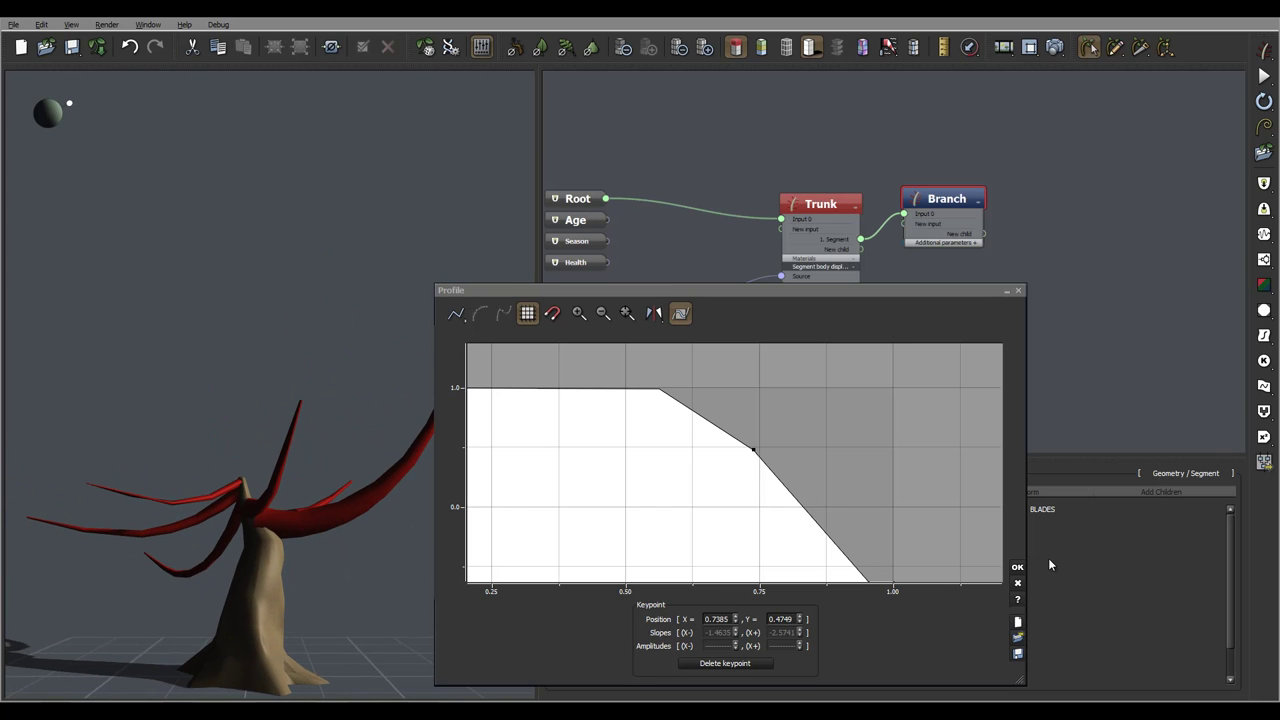
{"action": "left_click", "coordinate": [1018, 567]}
Set the branches' tropism variation to 5 and inspect the curved branches.
{"action": "left_click_drag", "start_coordinate": [496, 421], "coordinate": [494, 533]}
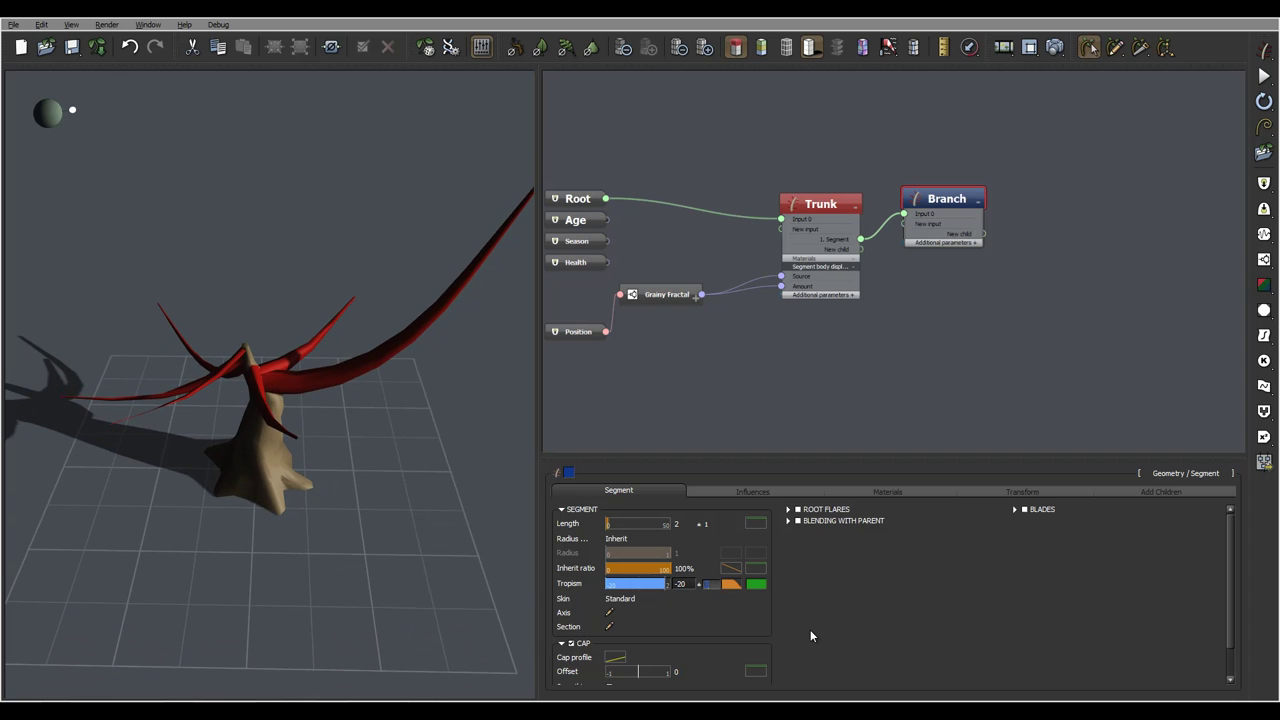
{"action": "left_click_drag", "start_coordinate": [358, 311], "coordinate": [300, 380]}
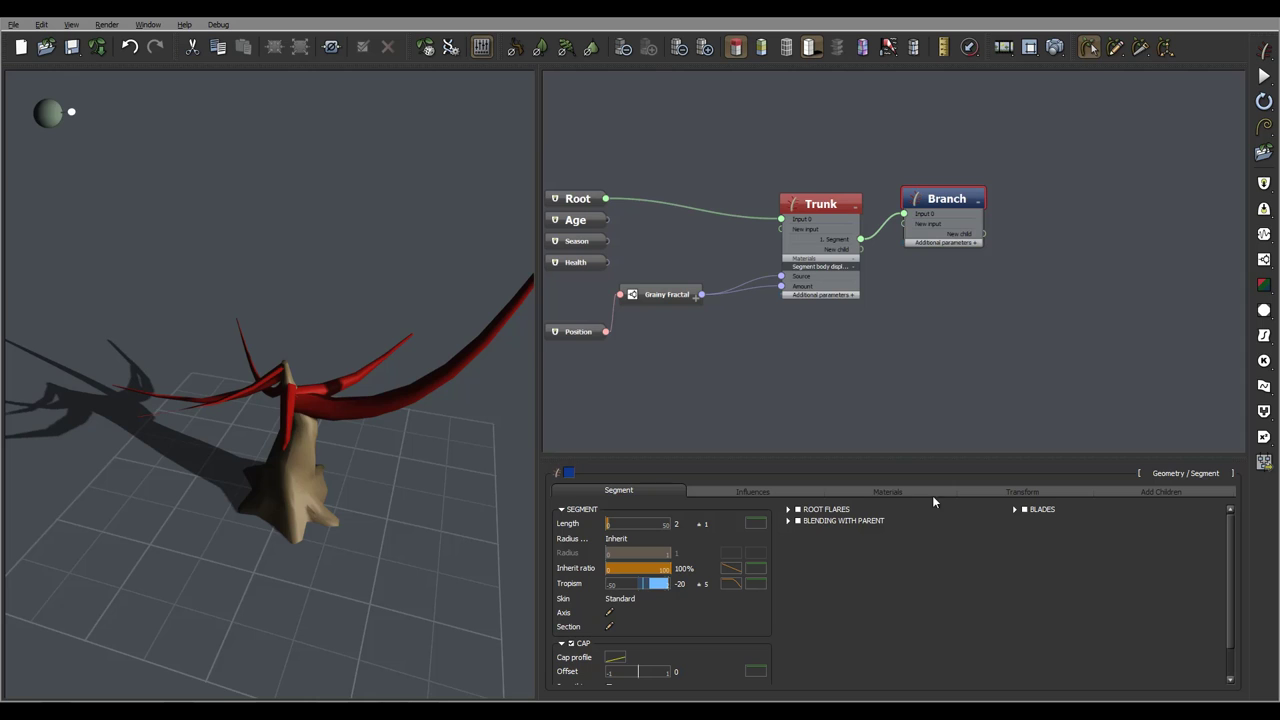
{"action": "left_click_drag", "start_coordinate": [430, 447], "coordinate": [324, 387]}
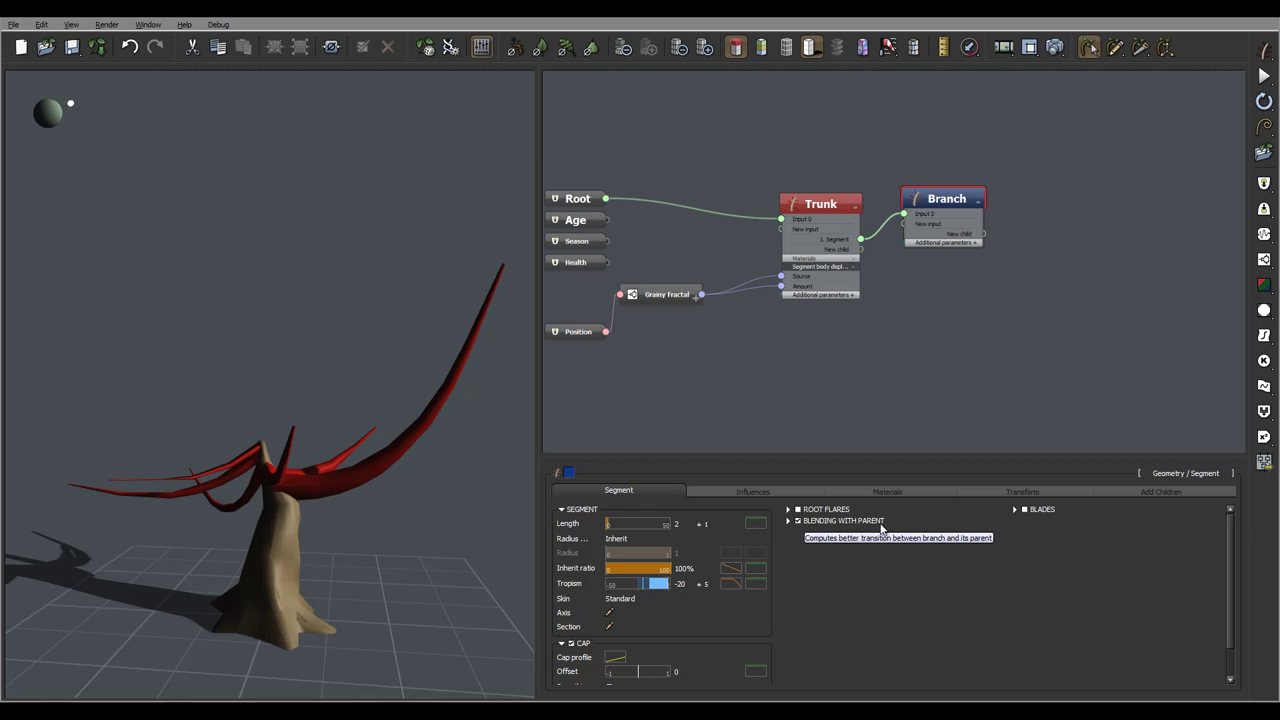
Enable the branches' blending with the parent, using a length of 1.47, an upper width of 0.42 and a lower width of 1.33.
{"action": "left_click", "coordinate": [798, 521]}
{"action": "left_click_drag", "start_coordinate": [347, 514], "coordinate": [306, 496]}
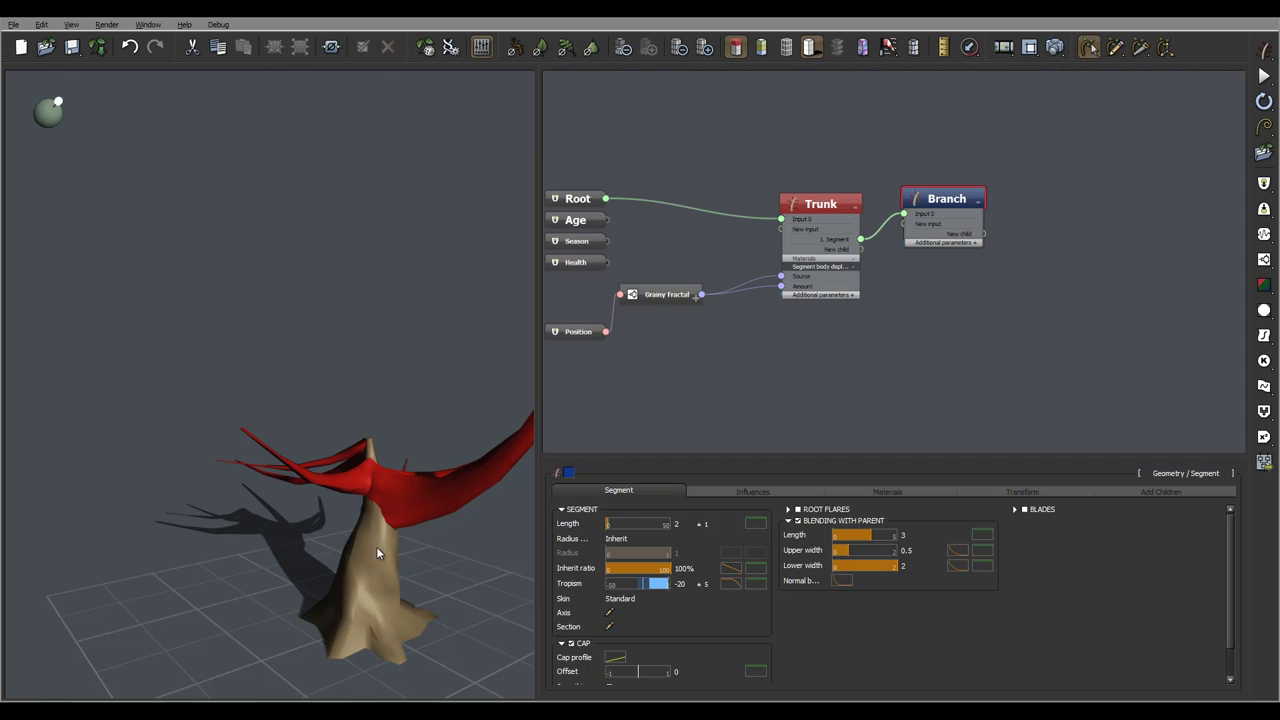
{"action": "mouse_move", "coordinate": [377, 548]}
{"action": "left_mouse_down"}
{"action": "mouse_move", "coordinate": [403, 505]}
{"action": "mouse_move", "coordinate": [397, 541]}
{"action": "left_mouse_up"}
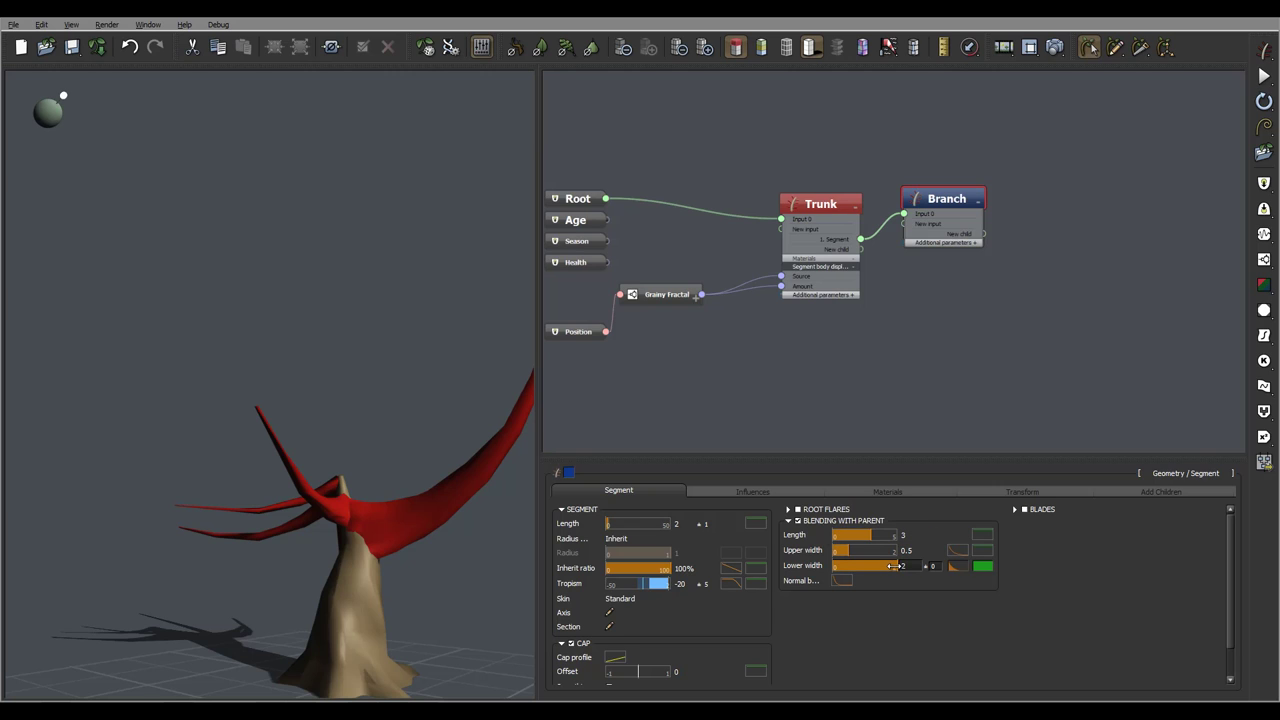
{"action": "left_click_drag", "start_coordinate": [892, 566], "coordinate": [882, 566]}
{"action": "left_click_drag", "start_coordinate": [875, 540], "coordinate": [390, 465]}
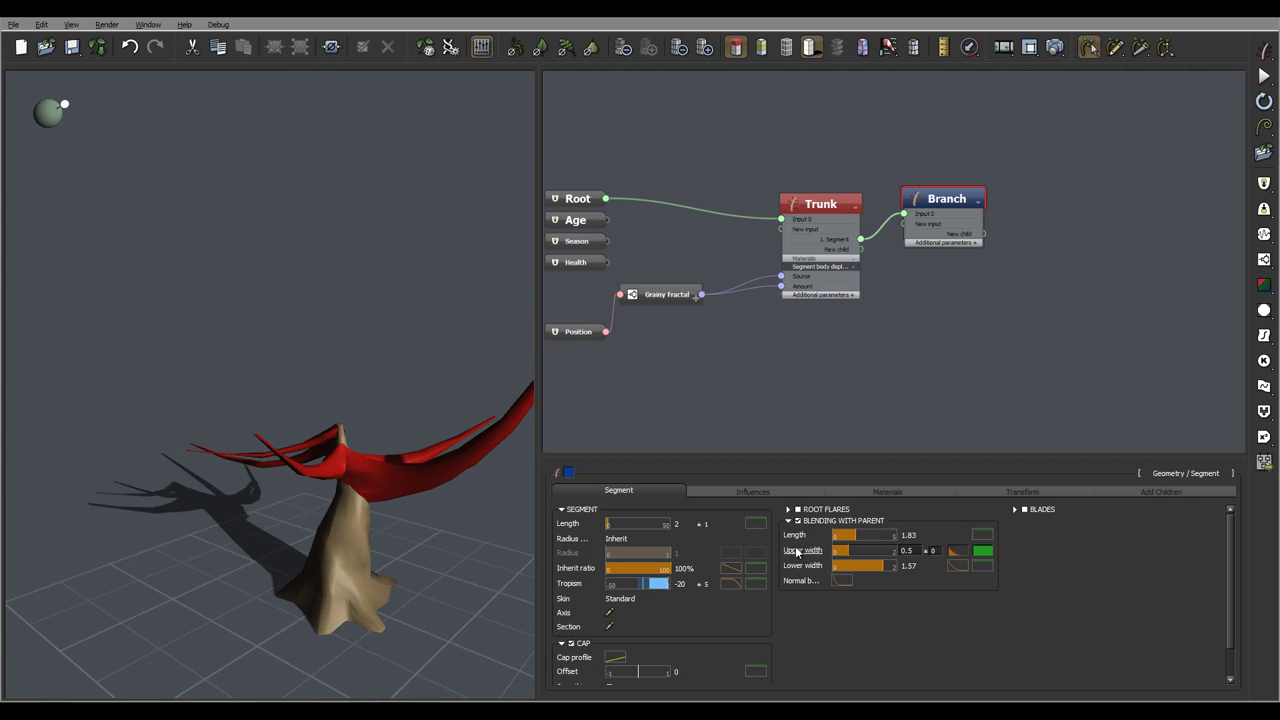
{"action": "left_click_drag", "start_coordinate": [859, 534], "coordinate": [875, 567]}
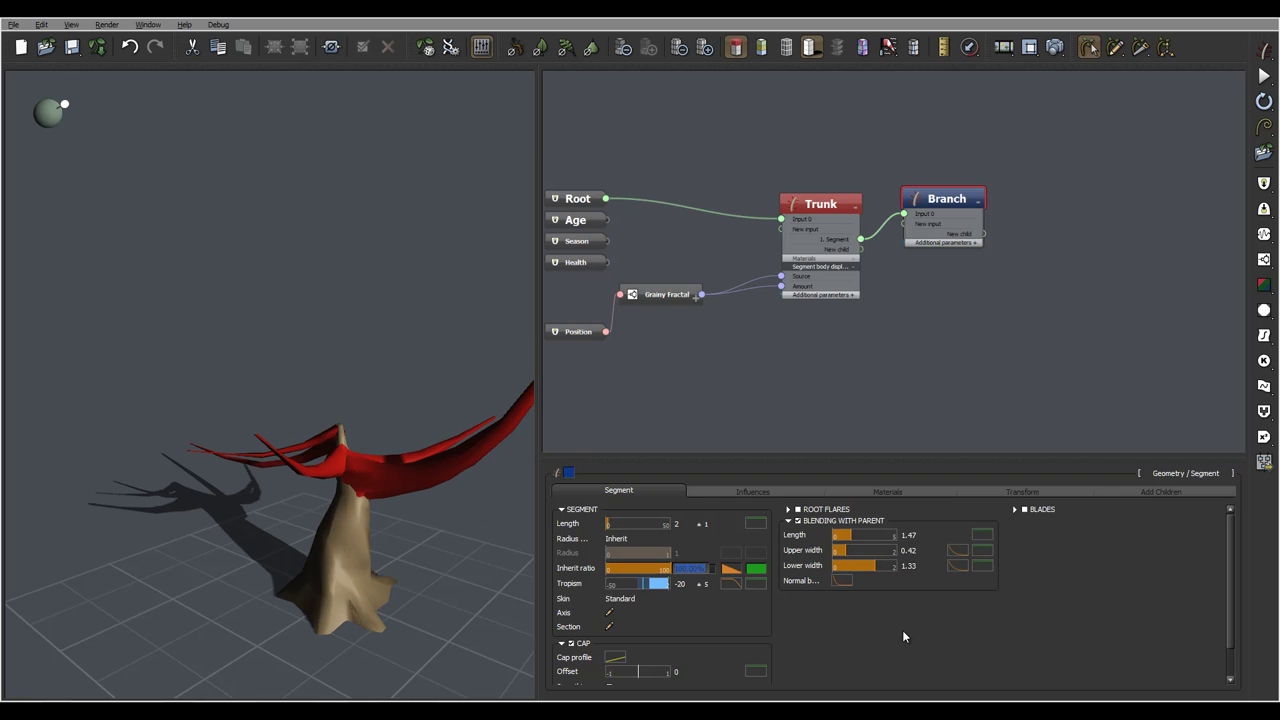
Reduce the branches' inherit ratio to 90% and inspect their joints with the trunk.
{"action": "type", "text": "90"}
{"action": "key", "text": "Return"}
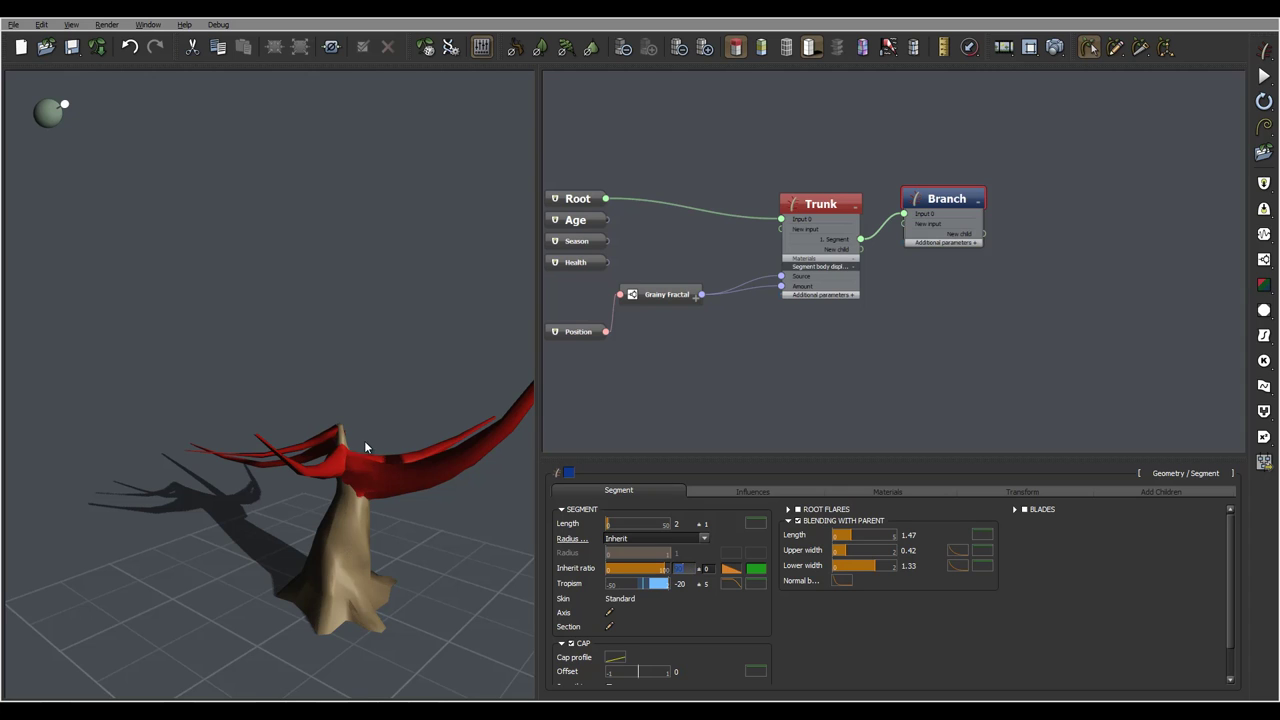
{"action": "left_click_drag", "start_coordinate": [425, 425], "coordinate": [357, 478]}
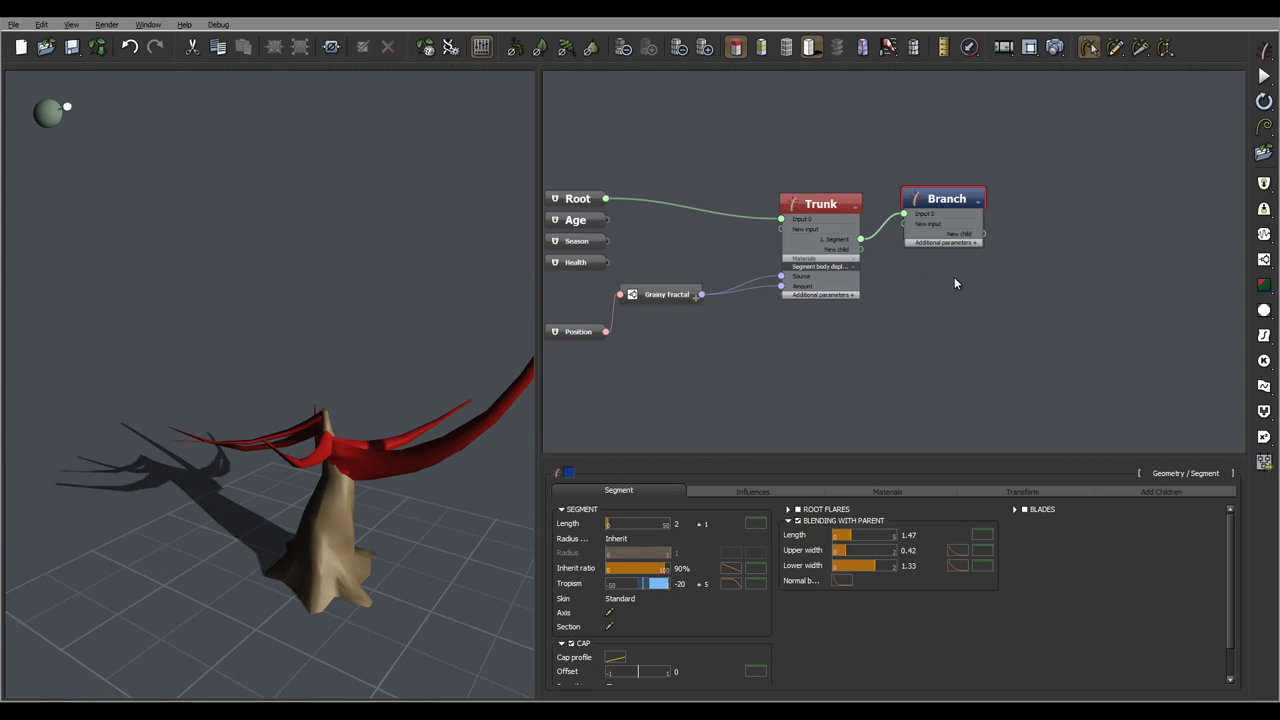
Set the Branch node's axis perturbation strength to 0.1.
{"action": "left_click", "coordinate": [753, 492]}
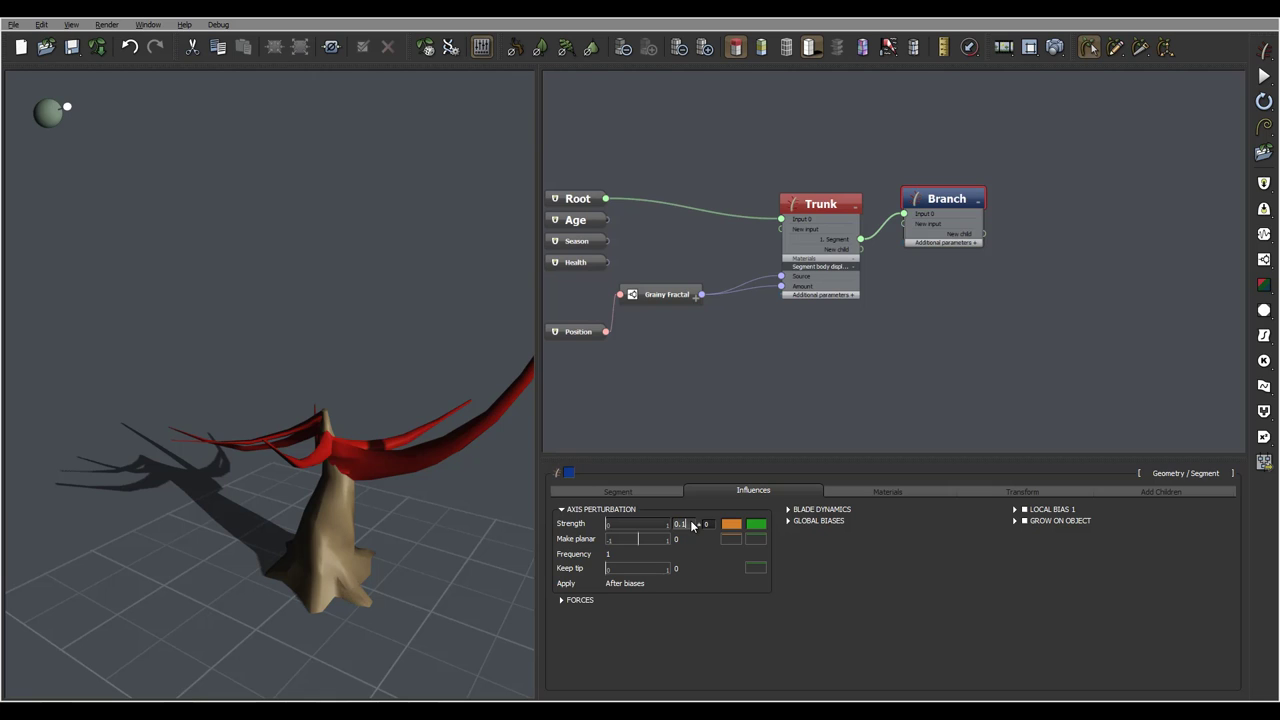
{"action": "key", "text": "Return"}
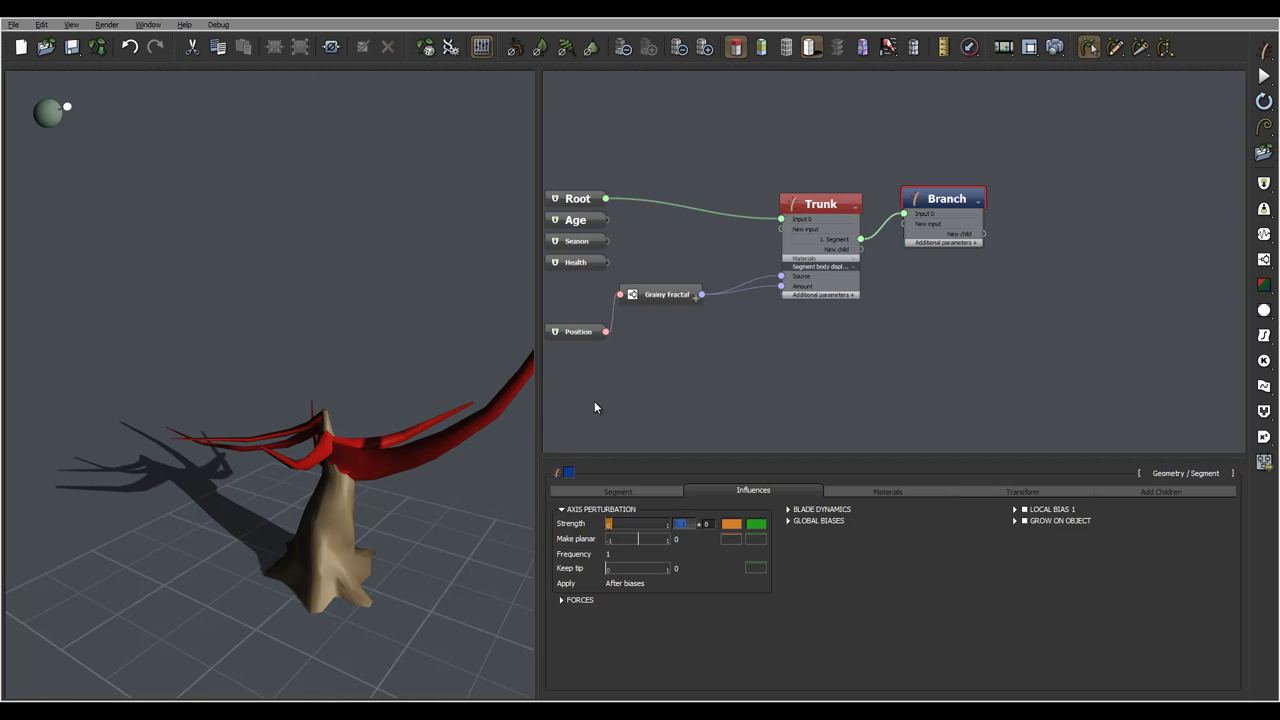
{"action": "left_click", "coordinate": [933, 195]}
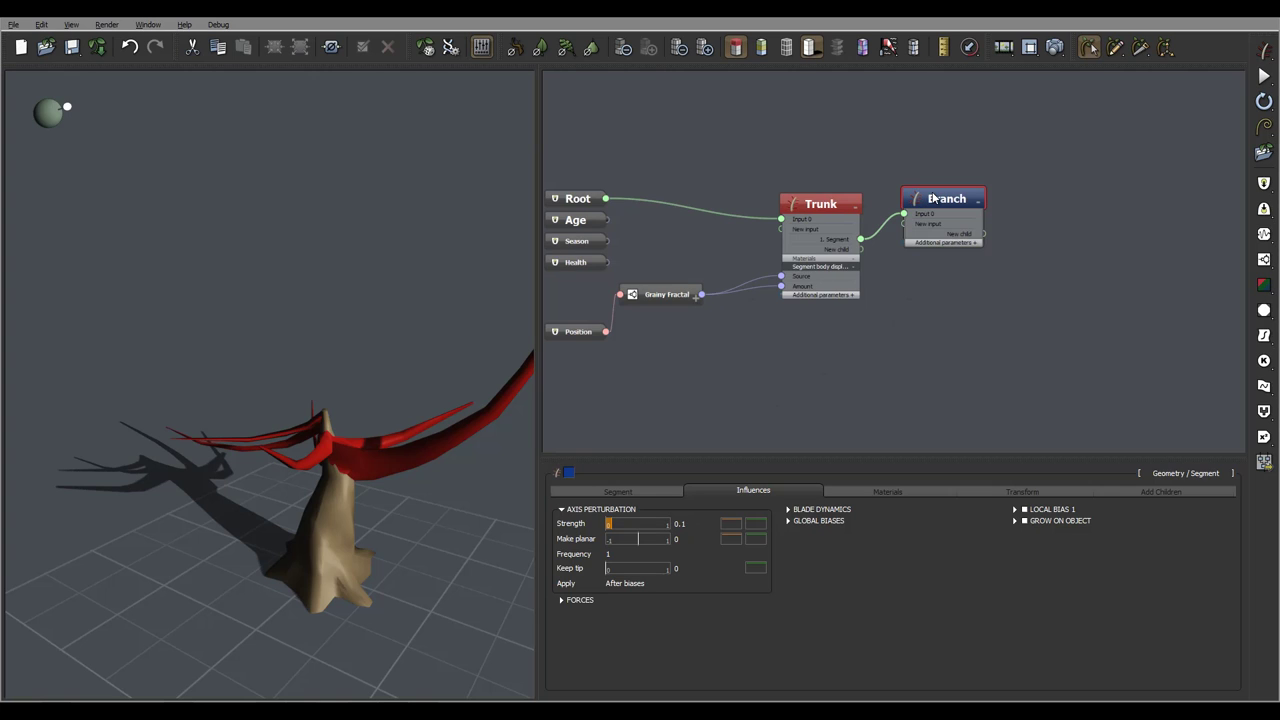
Enable segment body displacement in the Branch node's materials and expose its Source as a connectable parameter.
{"action": "left_click", "coordinate": [903, 491]}
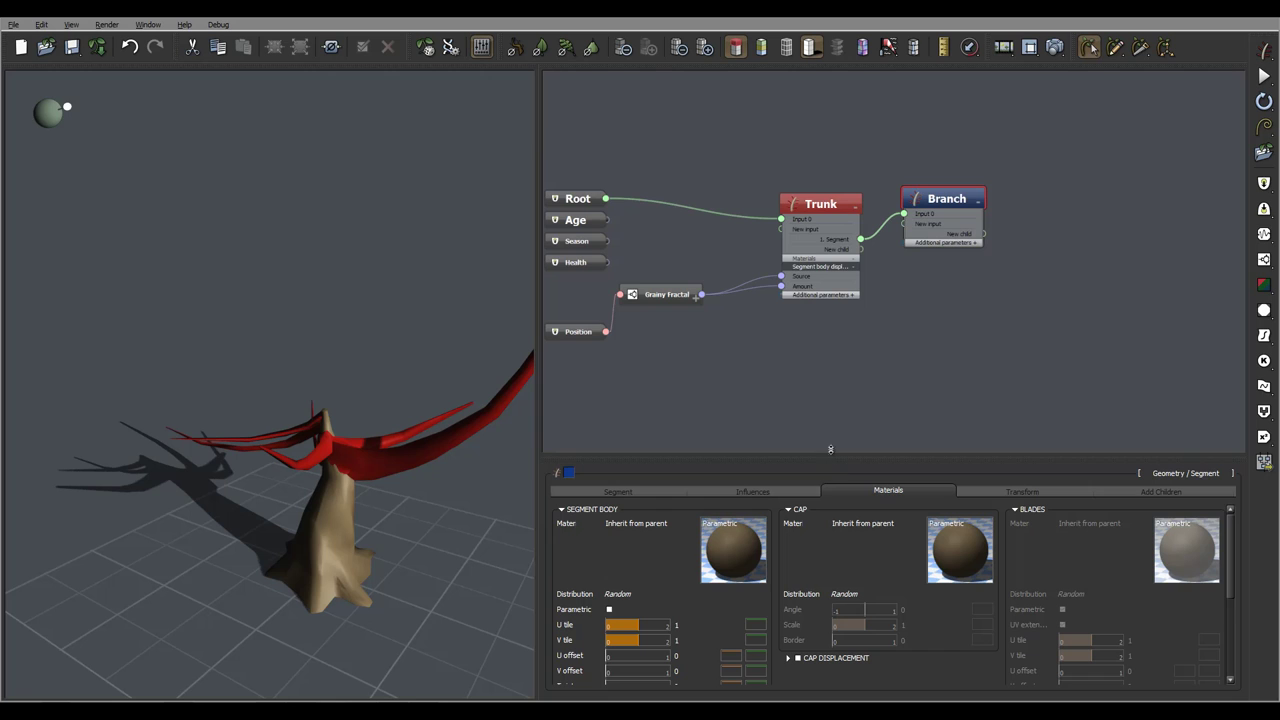
{"action": "left_click_drag", "start_coordinate": [829, 446], "coordinate": [861, 256]}
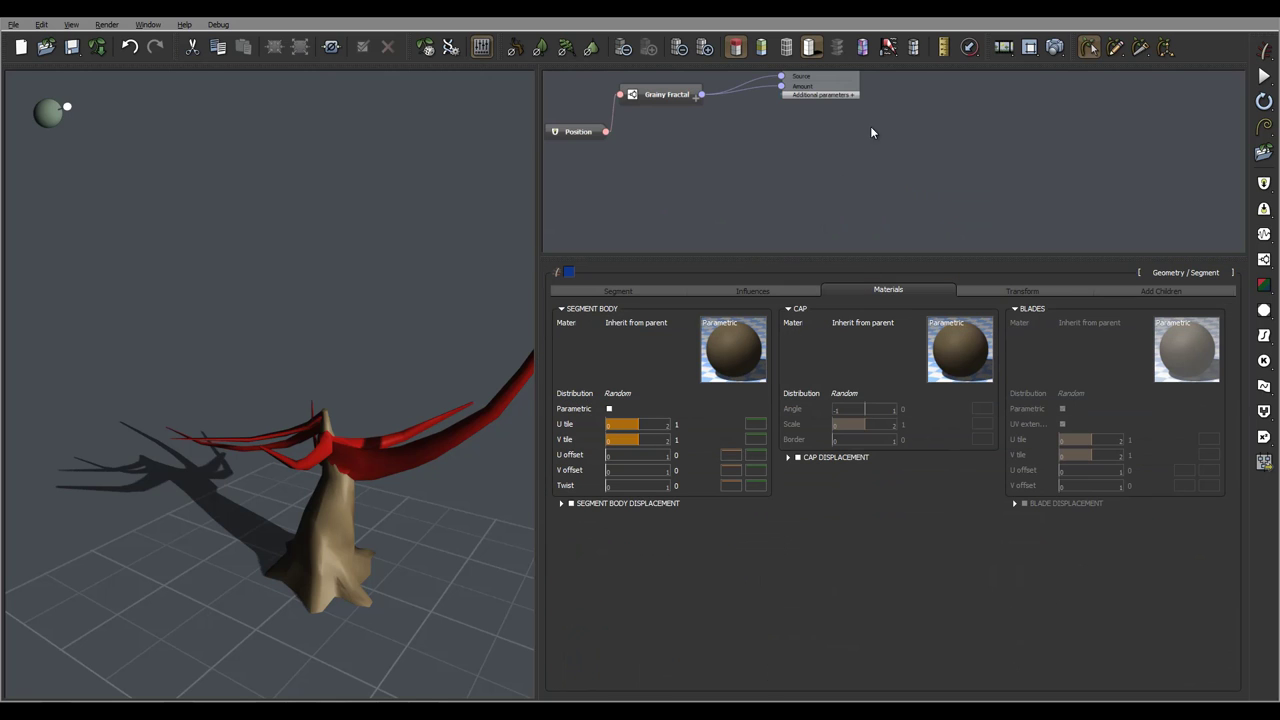
{"action": "middle_click_drag", "start_coordinate": [941, 175], "coordinate": [1018, 159]}
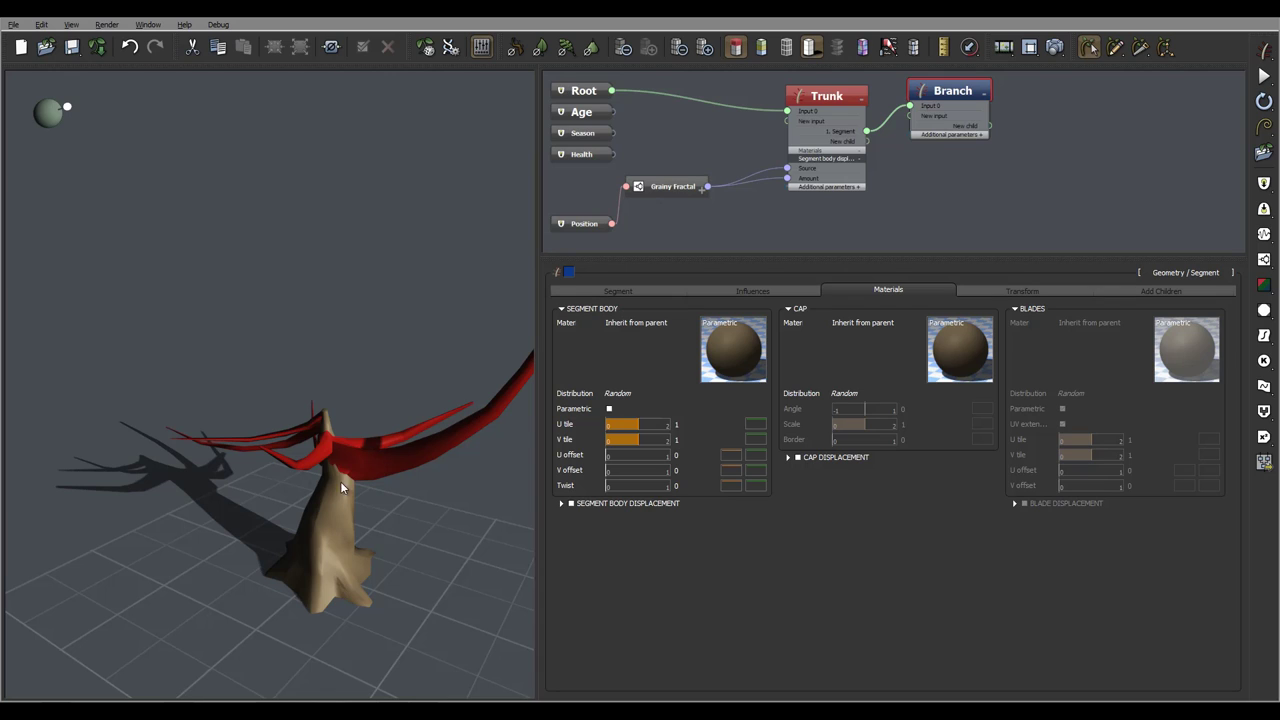
{"action": "left_click", "coordinate": [707, 50]}
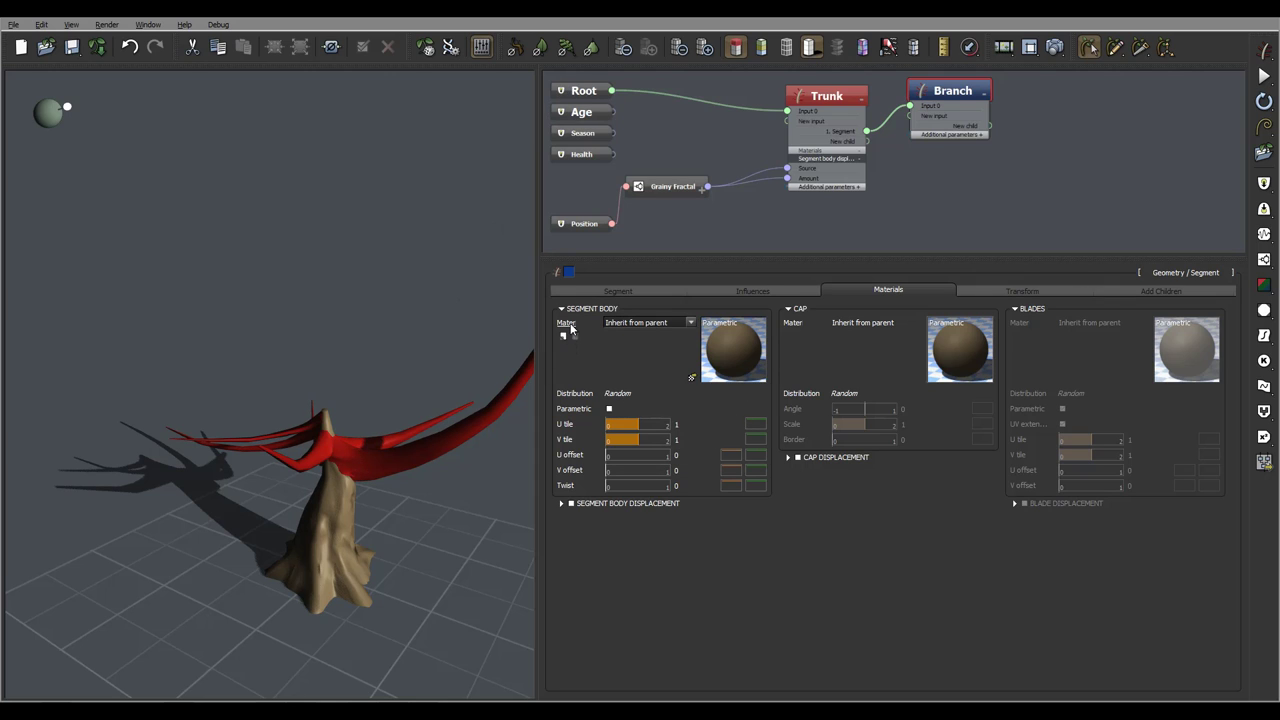
{"action": "left_click", "coordinate": [572, 504]}
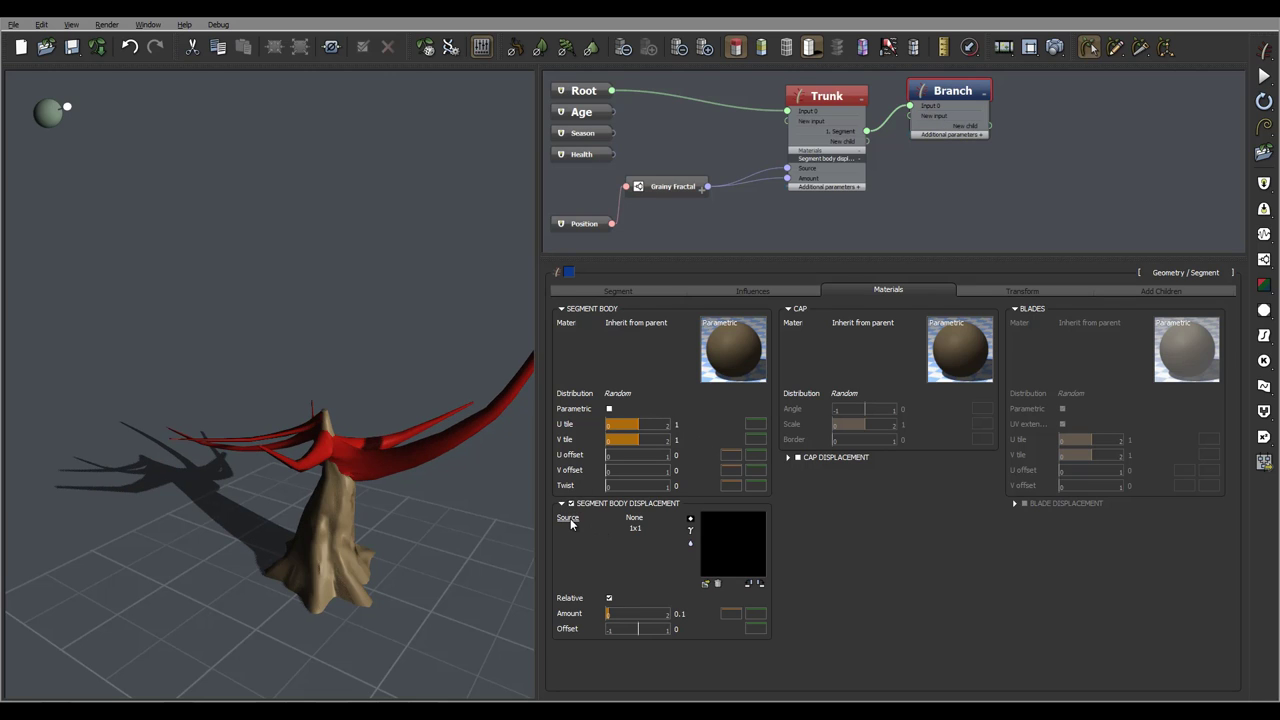
{"action": "right_click", "coordinate": [572, 521]}
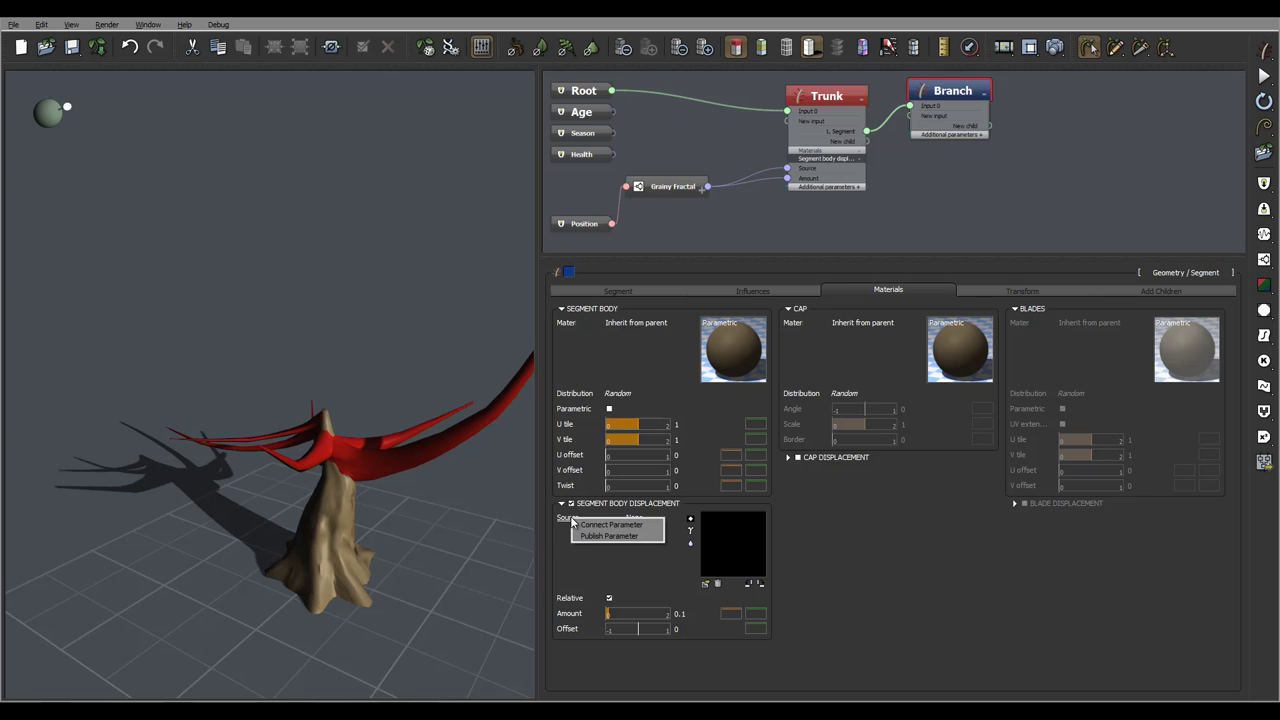
{"action": "left_click", "coordinate": [615, 525]}
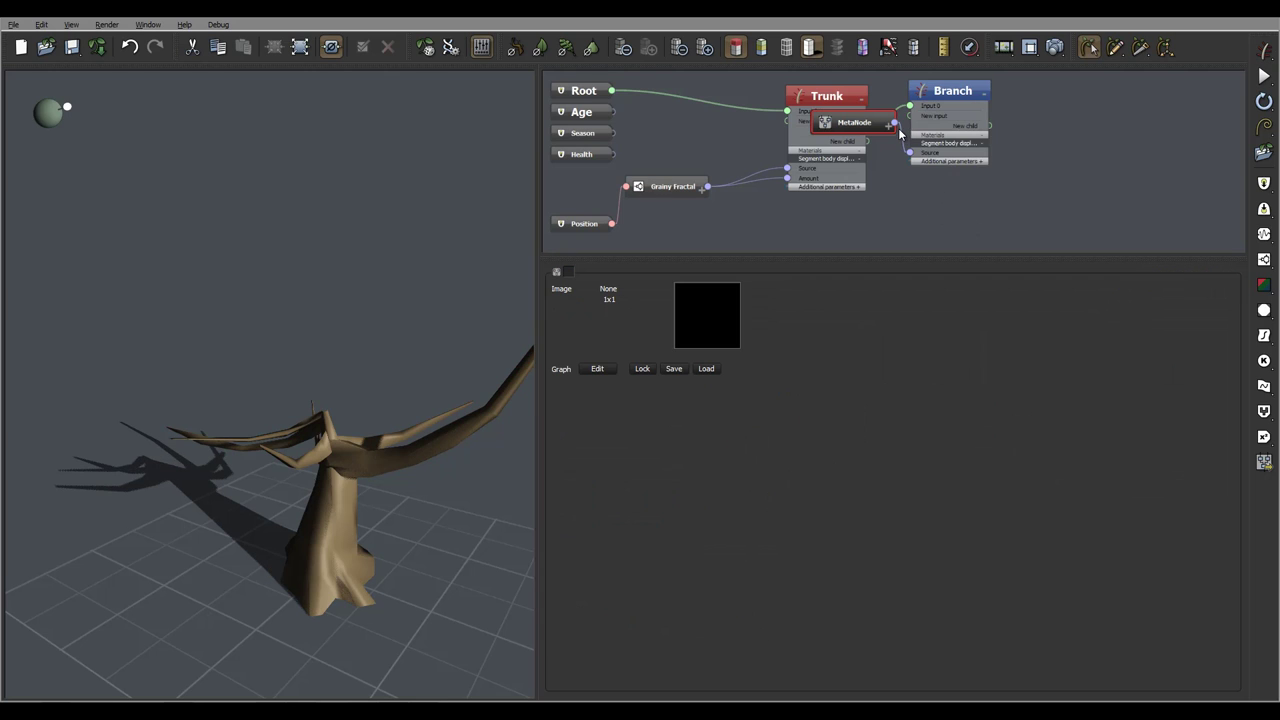
Connect the Branch node's displacement source to the Grainy Fractal's Altitude output and delete the unused MetaNode.
{"action": "left_click_drag", "start_coordinate": [899, 132], "coordinate": [909, 152]}
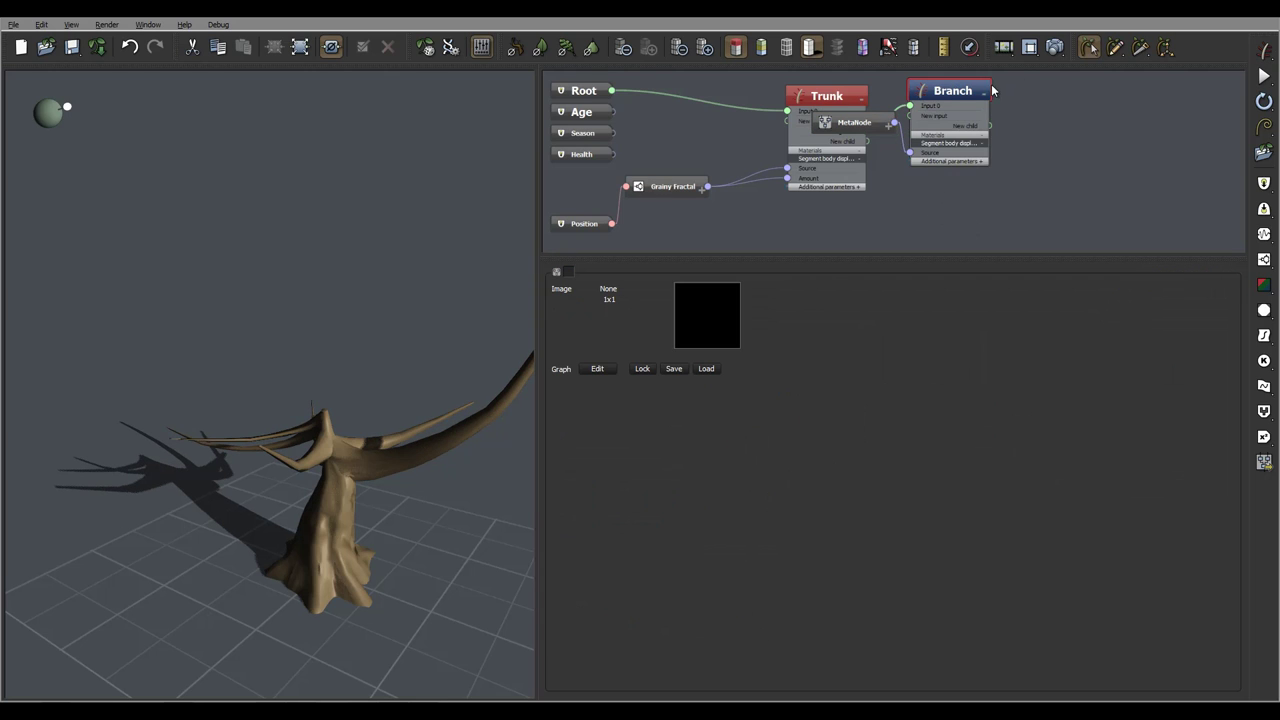
{"action": "left_click_drag", "start_coordinate": [960, 91], "coordinate": [1105, 91]}
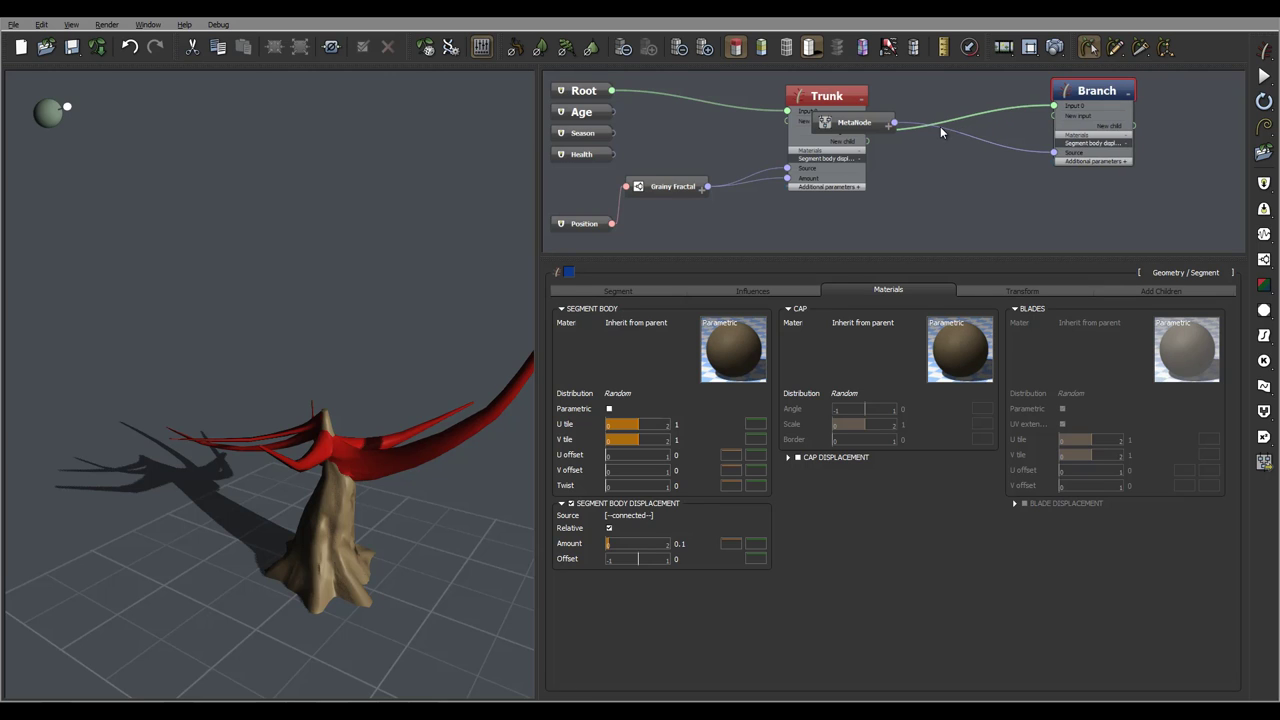
{"action": "left_click_drag", "start_coordinate": [1054, 152], "coordinate": [707, 187]}
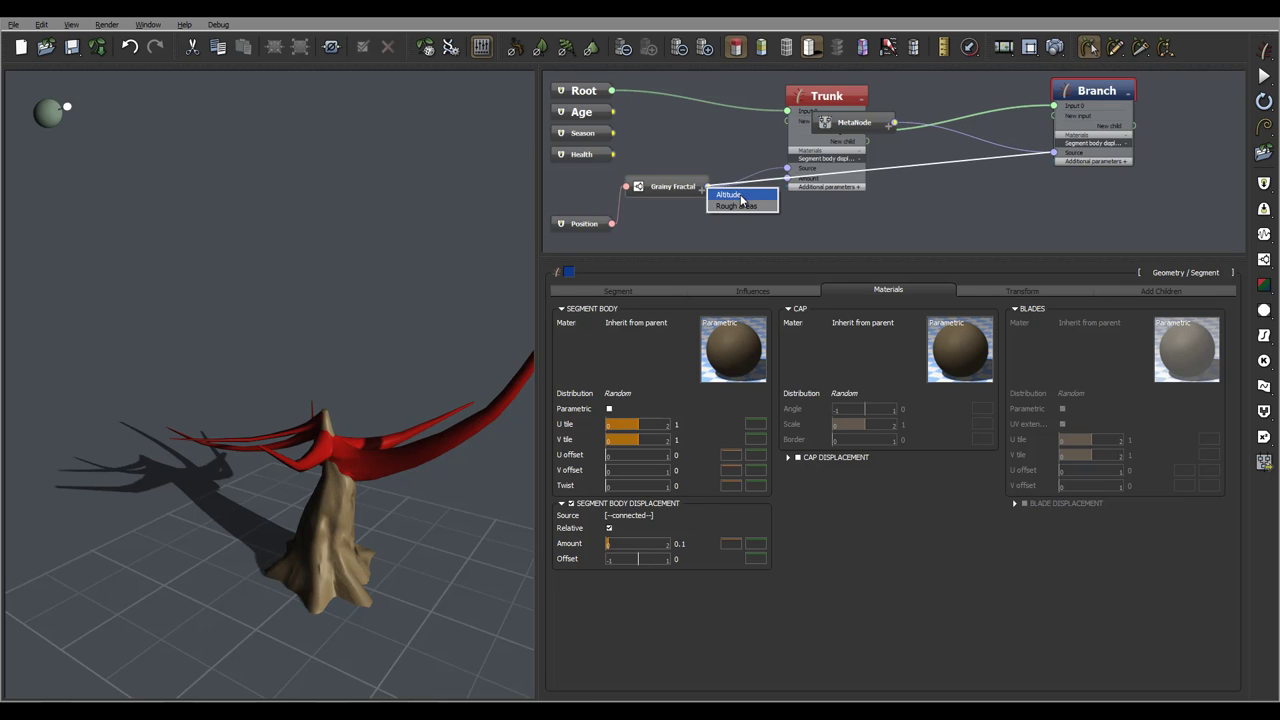
{"action": "left_click", "coordinate": [736, 196]}
{"action": "left_click", "coordinate": [880, 118]}
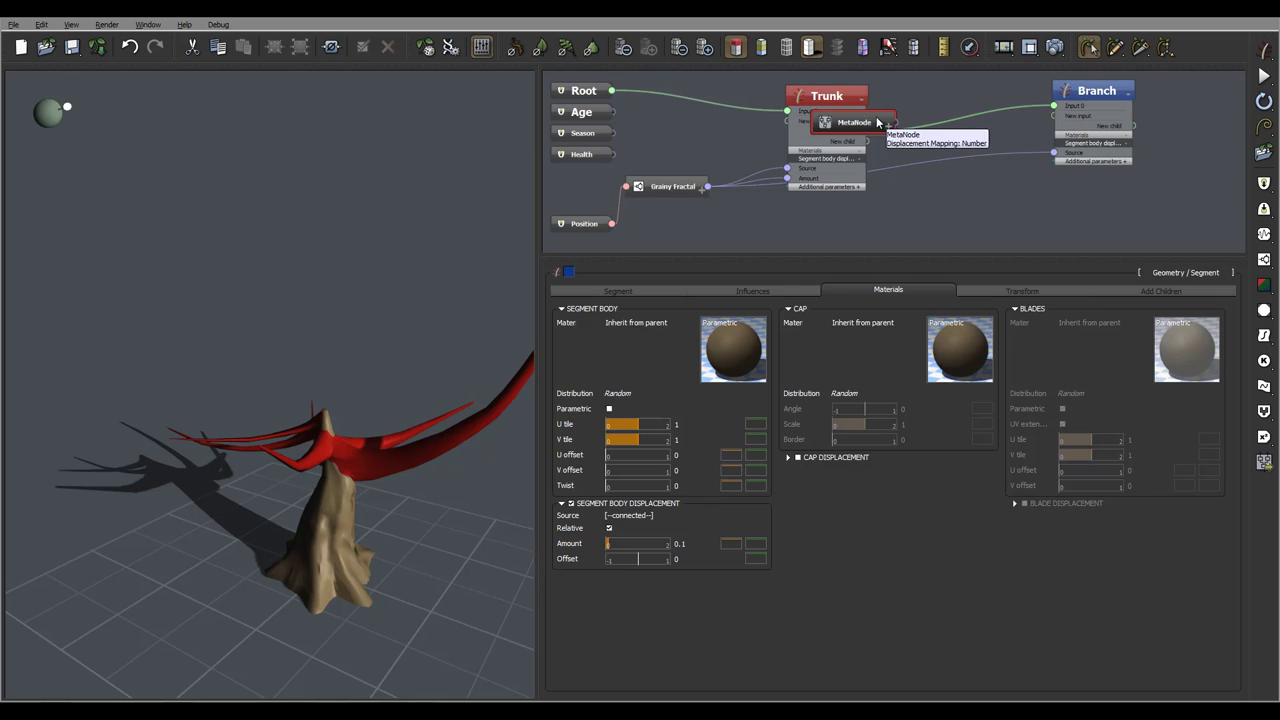
{"action": "key", "text": "Delete"}
Expose the Branch node's displacement amount, connect it to the Grainy Fractal and delete the leftover random range node.
{"action": "left_click", "coordinate": [1104, 88]}
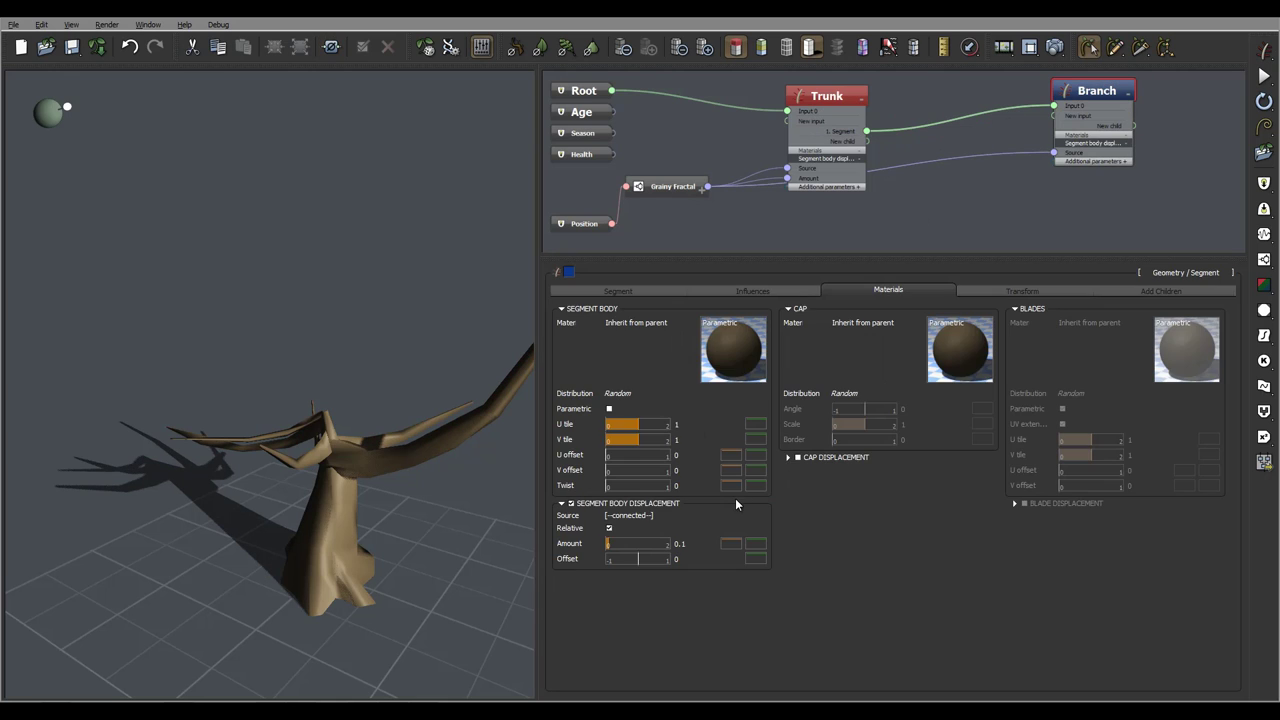
{"action": "right_click", "coordinate": [573, 550]}
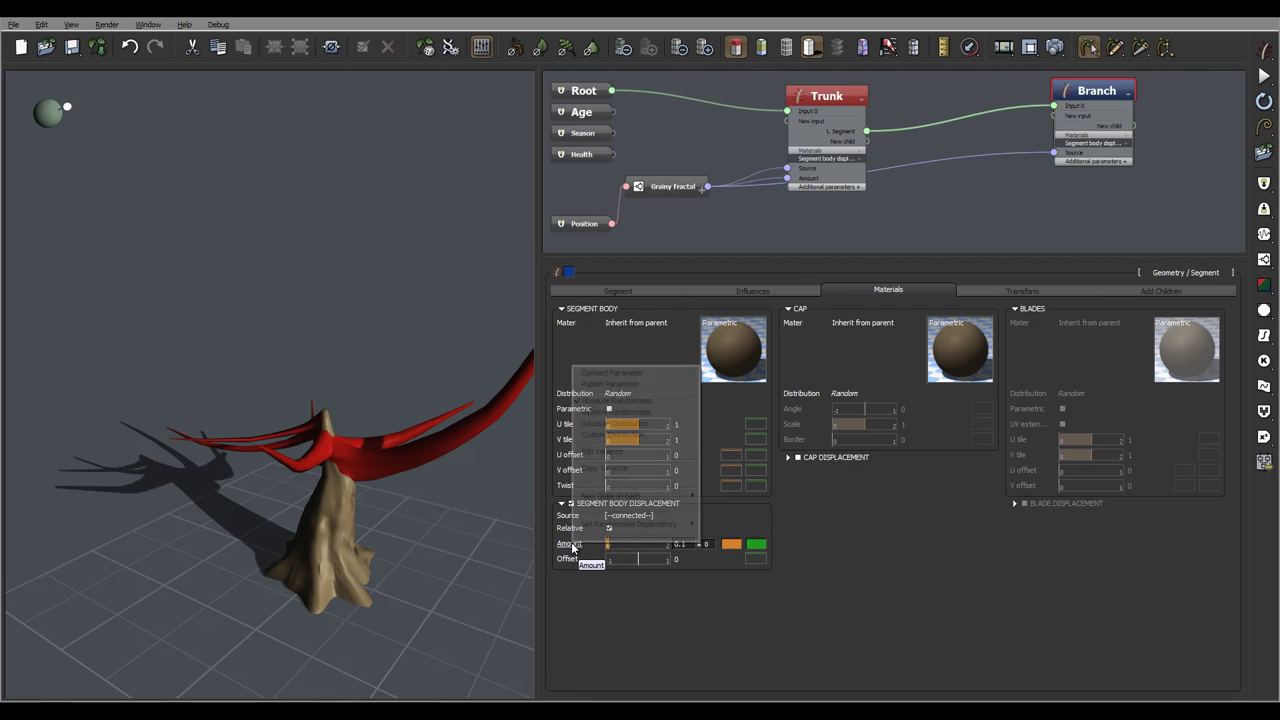
{"action": "left_click", "coordinate": [612, 372]}
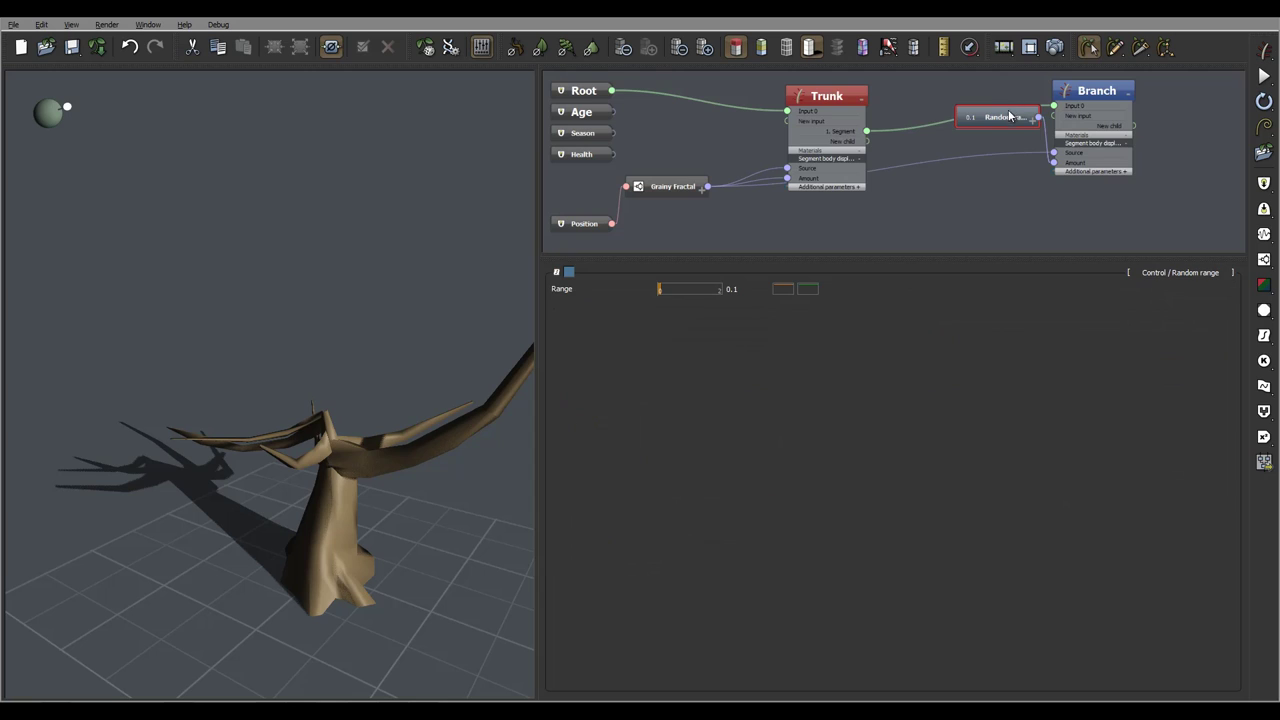
{"action": "left_click_drag", "start_coordinate": [1017, 115], "coordinate": [714, 187]}
{"action": "left_click", "coordinate": [750, 194]}
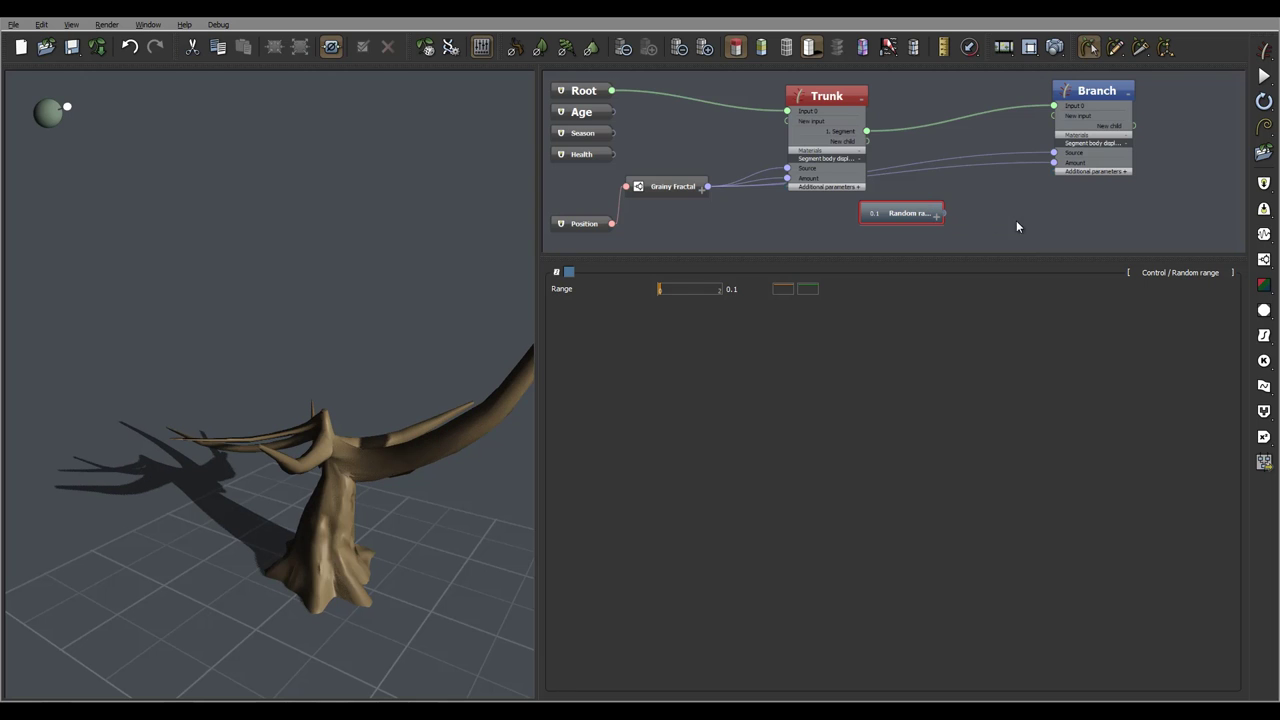
{"action": "key", "text": "Delete"}
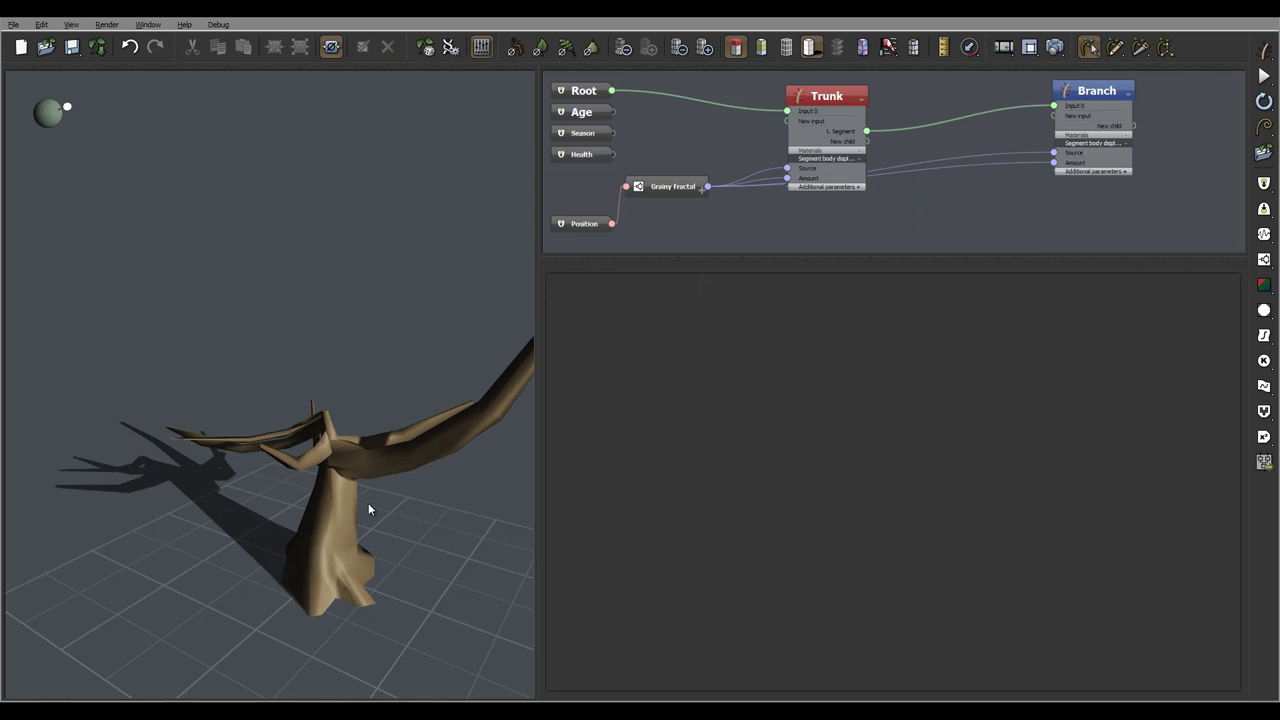
Inspect the displaced trunk and branches from several angles.
{"action": "left_click_drag", "start_coordinate": [337, 468], "coordinate": [271, 474]}
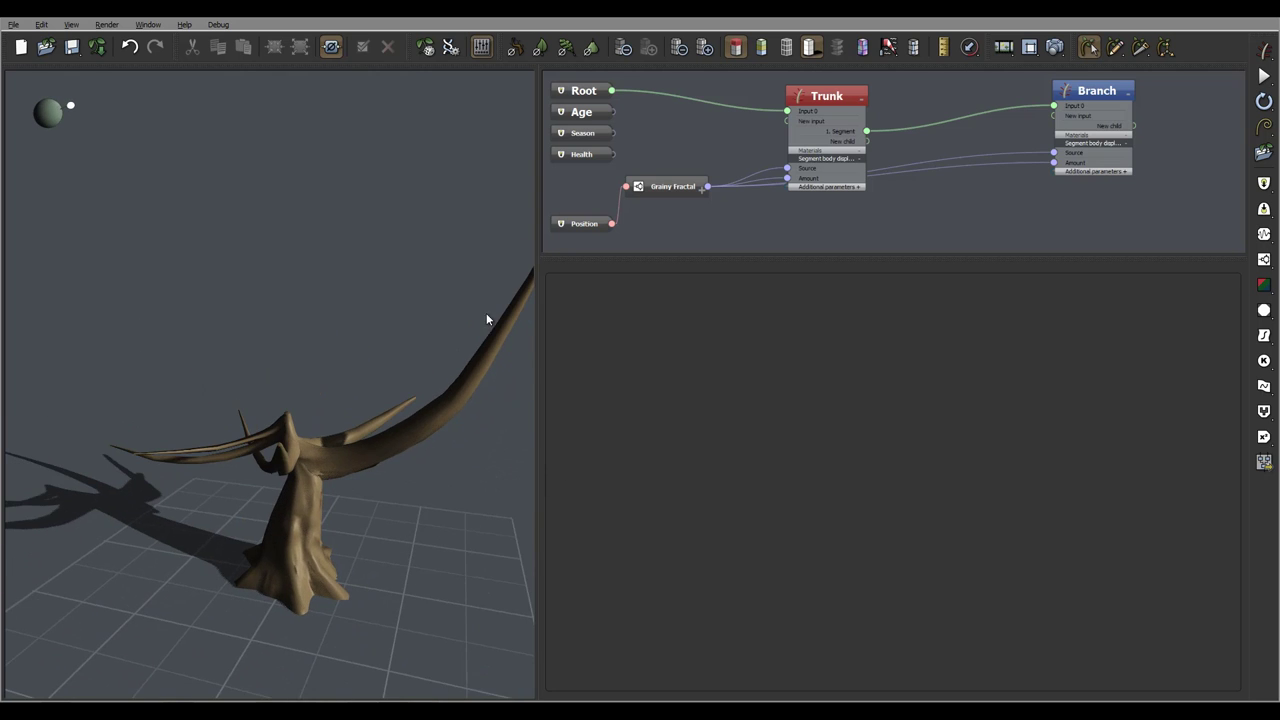
{"action": "left_click_drag", "start_coordinate": [438, 428], "coordinate": [432, 549]}
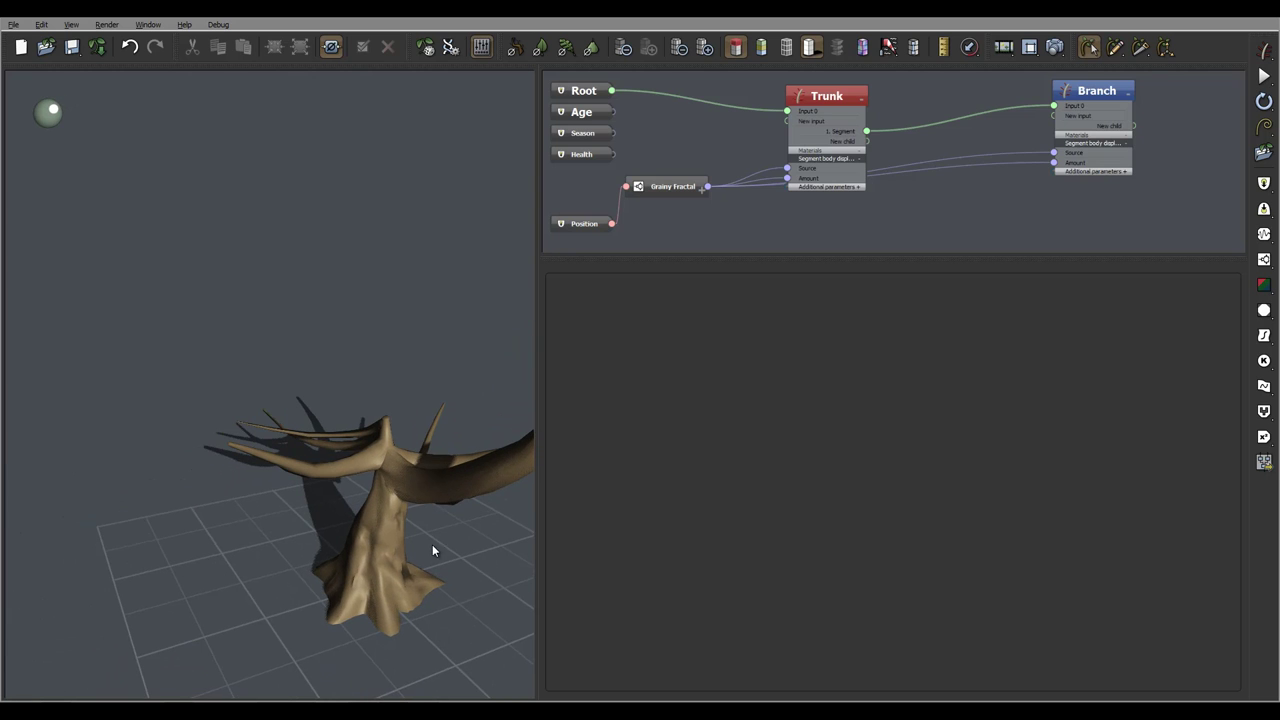
{"action": "left_click_drag", "start_coordinate": [399, 605], "coordinate": [488, 489]}
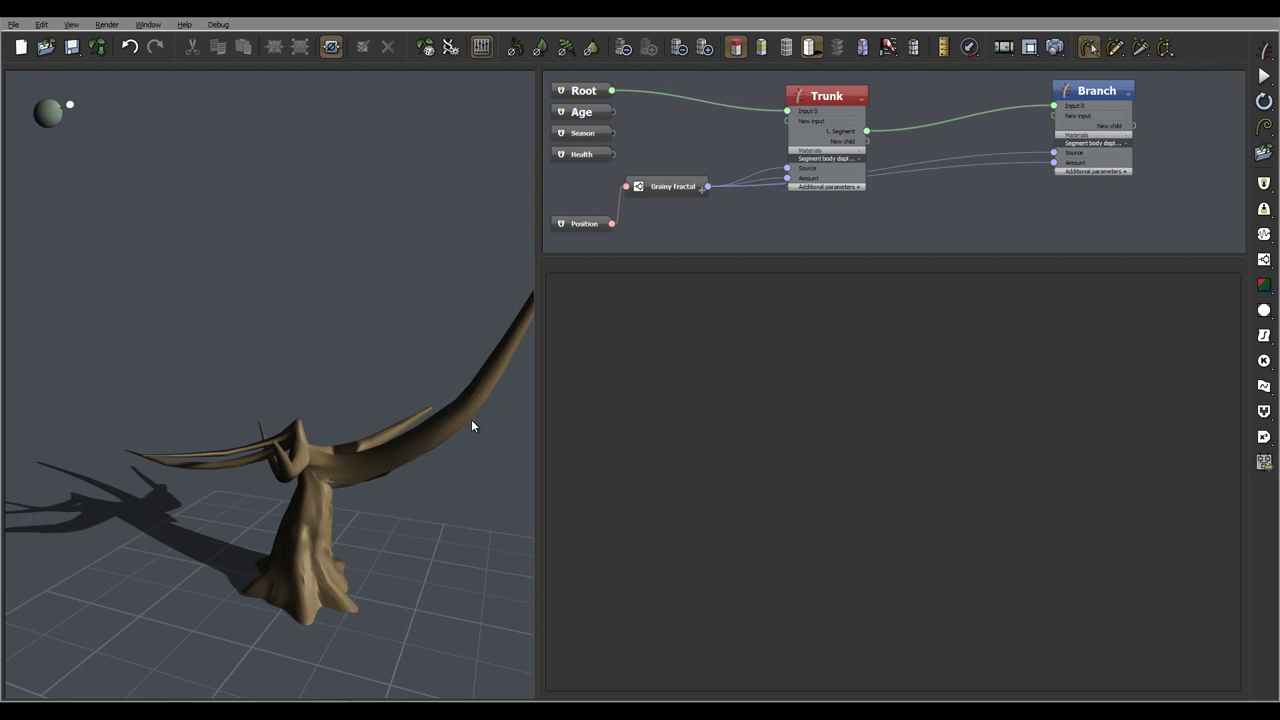
{"action": "left_click_drag", "start_coordinate": [470, 428], "coordinate": [447, 627]}
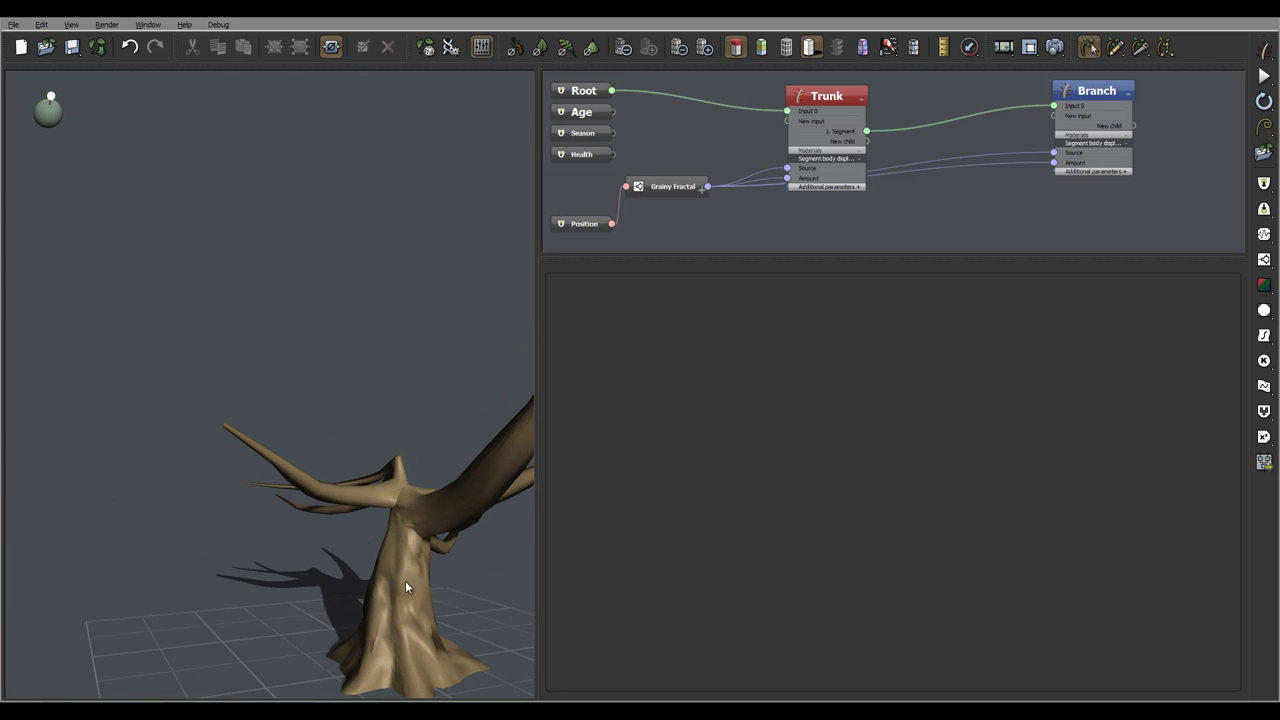
{"action": "left_click_drag", "start_coordinate": [405, 583], "coordinate": [251, 471]}
{"action": "left_click_drag", "start_coordinate": [446, 463], "coordinate": [401, 382]}
{"action": "left_click_drag", "start_coordinate": [281, 384], "coordinate": [354, 408]}
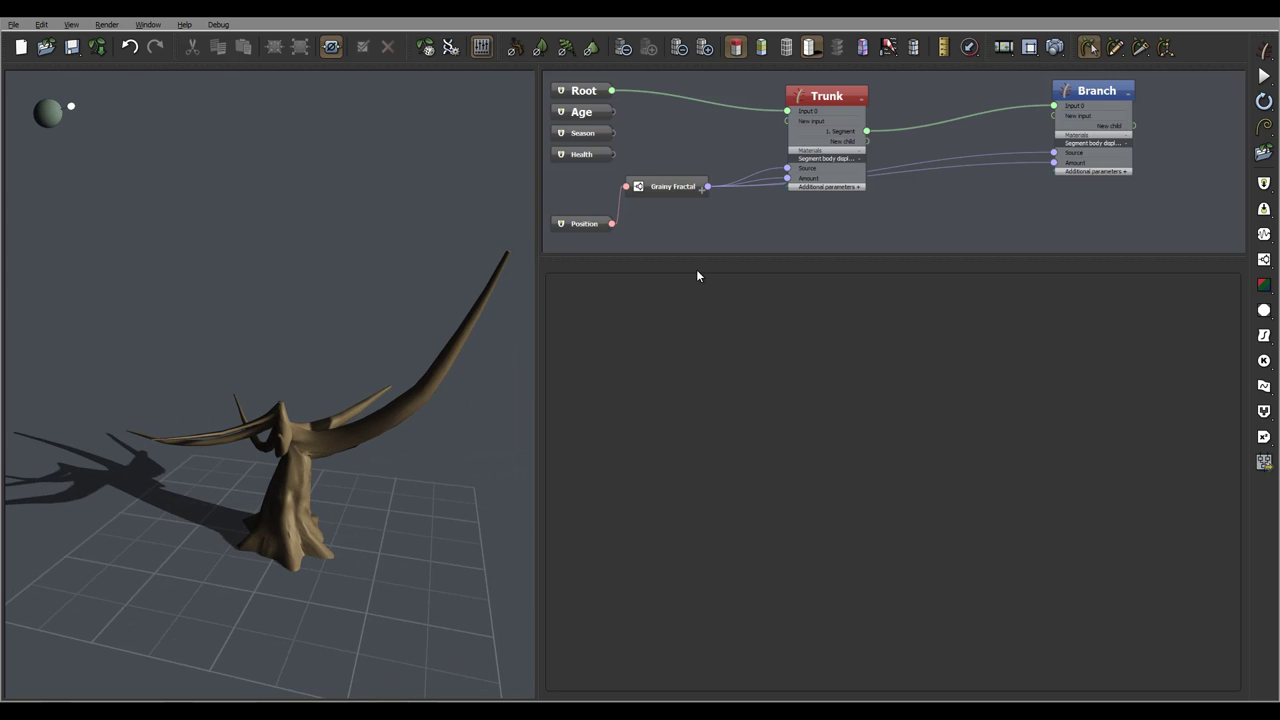
Move the Branch node closer to the Trunk node and review its influence and segment settings against the model.
{"action": "middle_click_drag", "start_coordinate": [999, 167], "coordinate": [962, 171]}
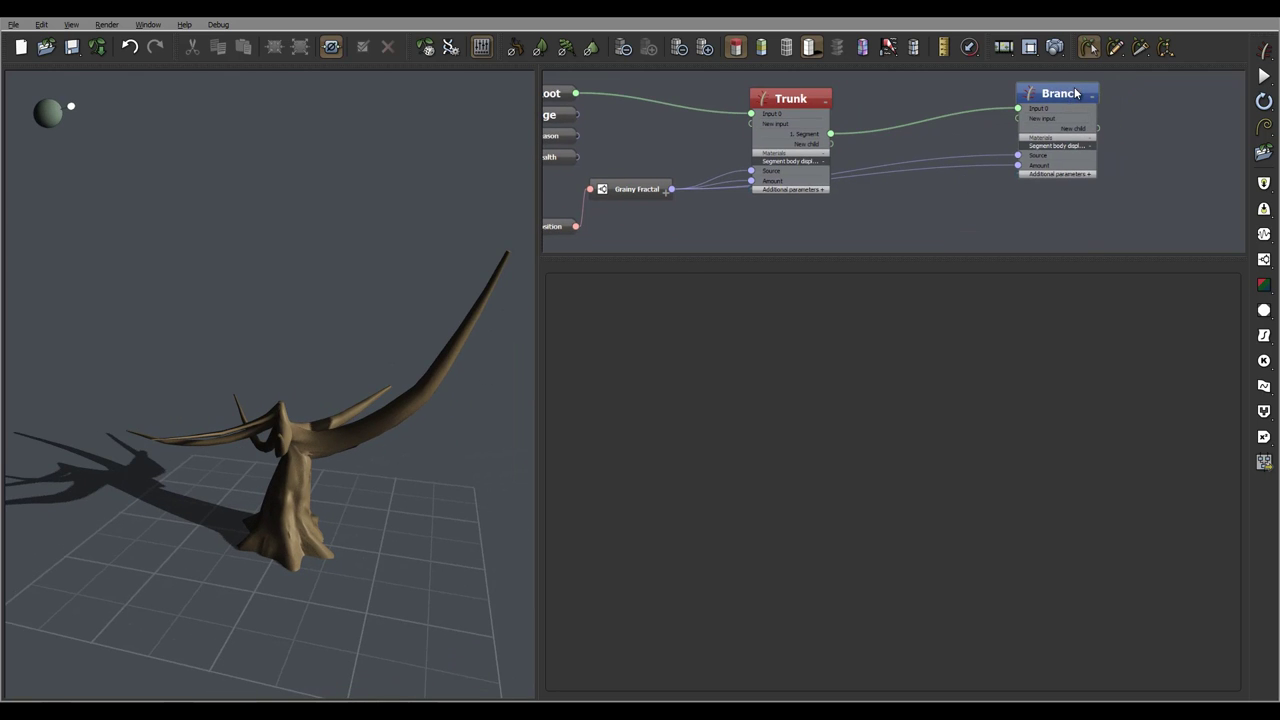
{"action": "left_click_drag", "start_coordinate": [1076, 93], "coordinate": [960, 96]}
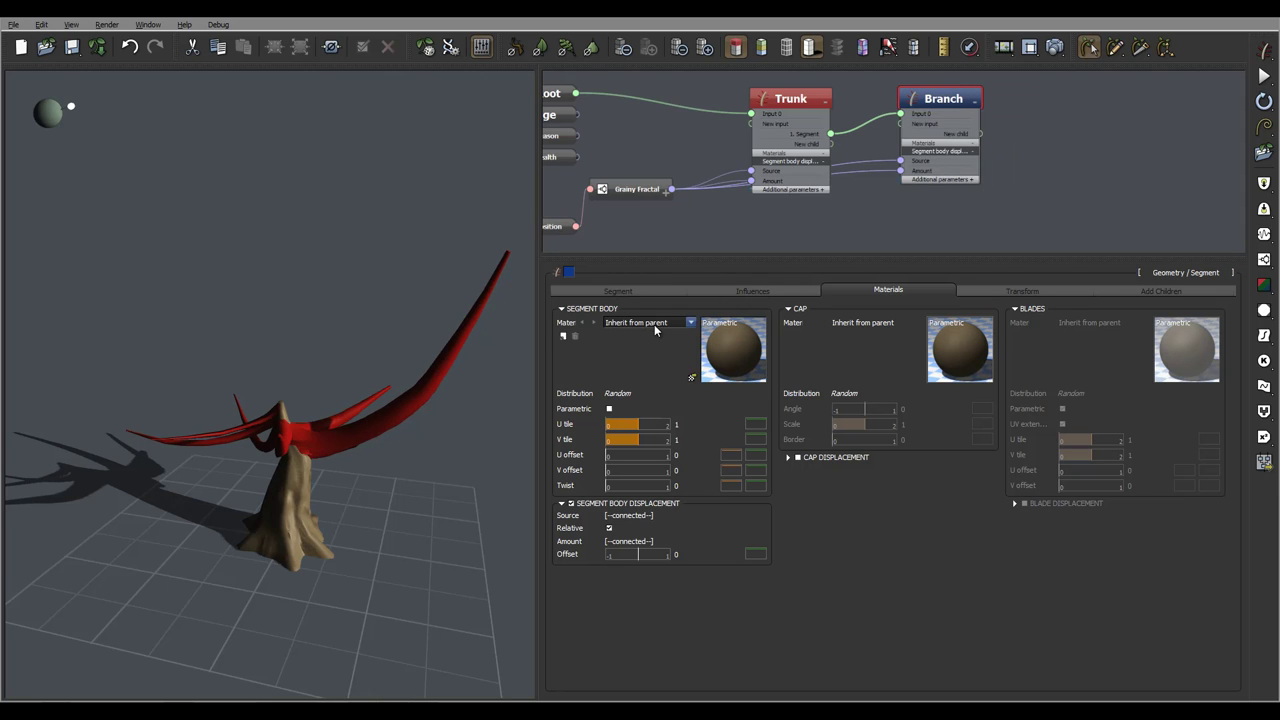
{"action": "mouse_move", "coordinate": [346, 424]}
{"action": "left_mouse_down"}
{"action": "mouse_move", "coordinate": [374, 466]}
{"action": "mouse_move", "coordinate": [368, 420]}
{"action": "left_mouse_up"}
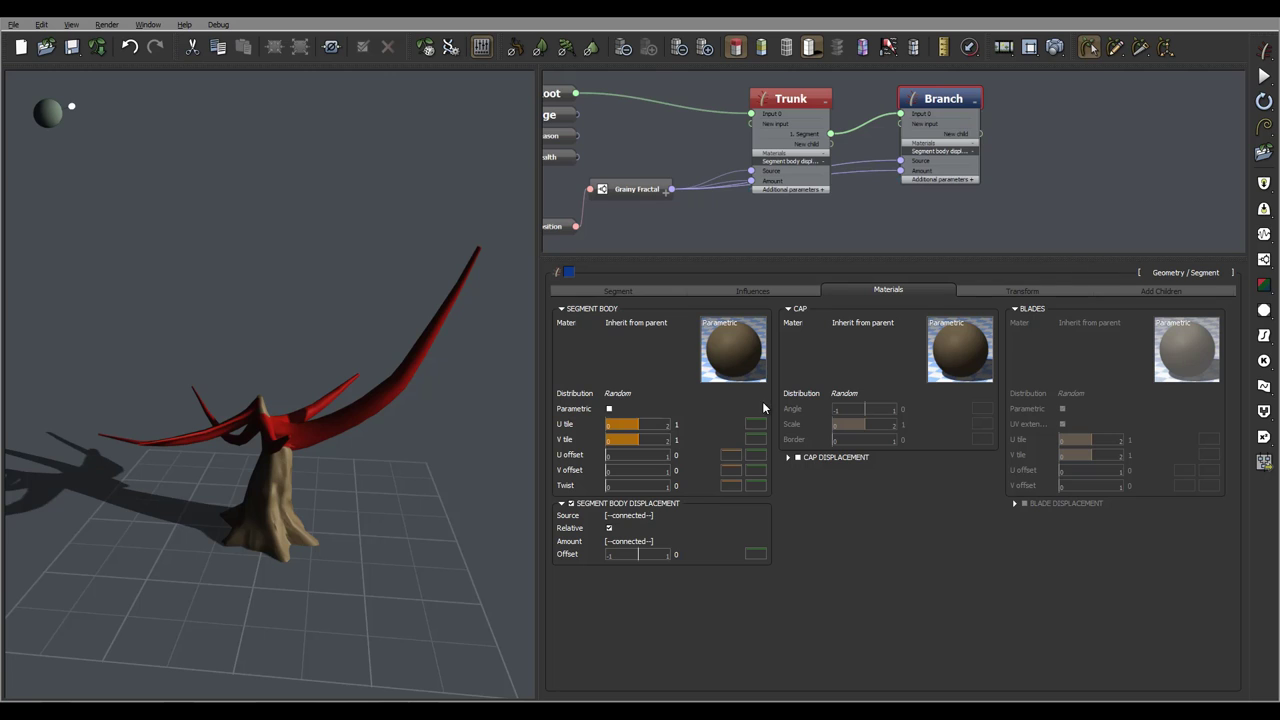
{"action": "left_click", "coordinate": [762, 289]}
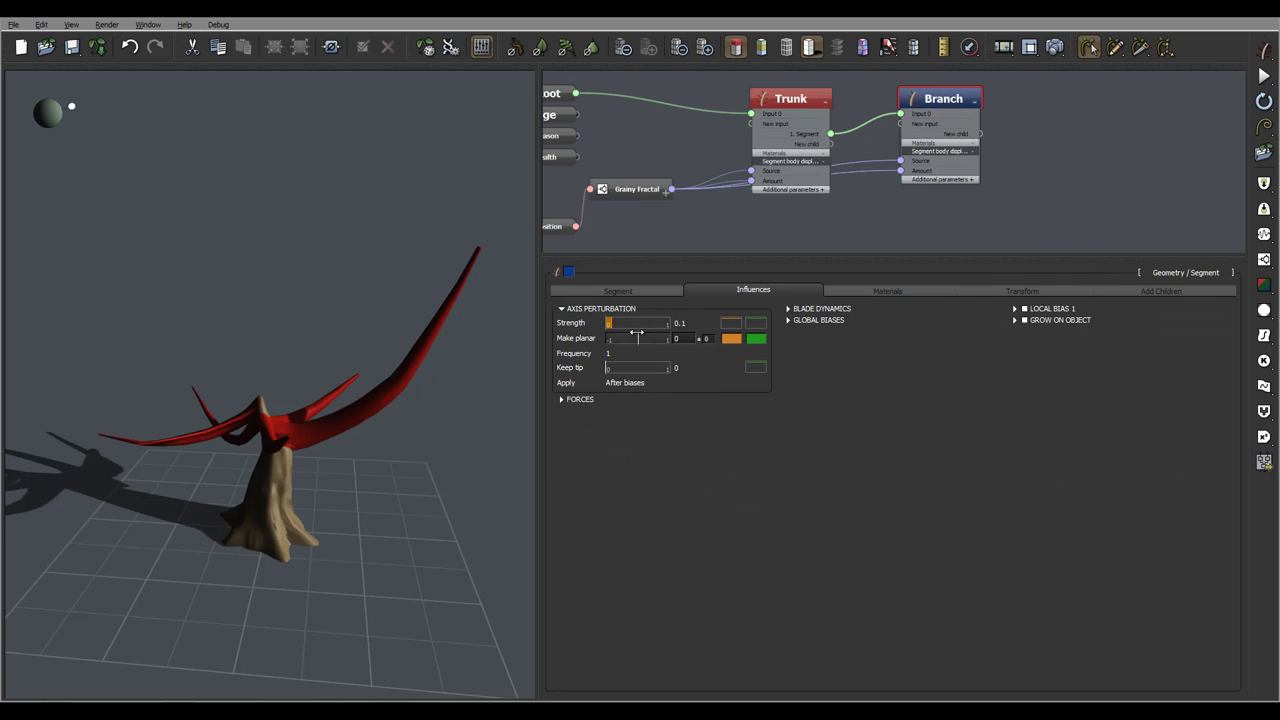
{"action": "left_click", "coordinate": [617, 290]}
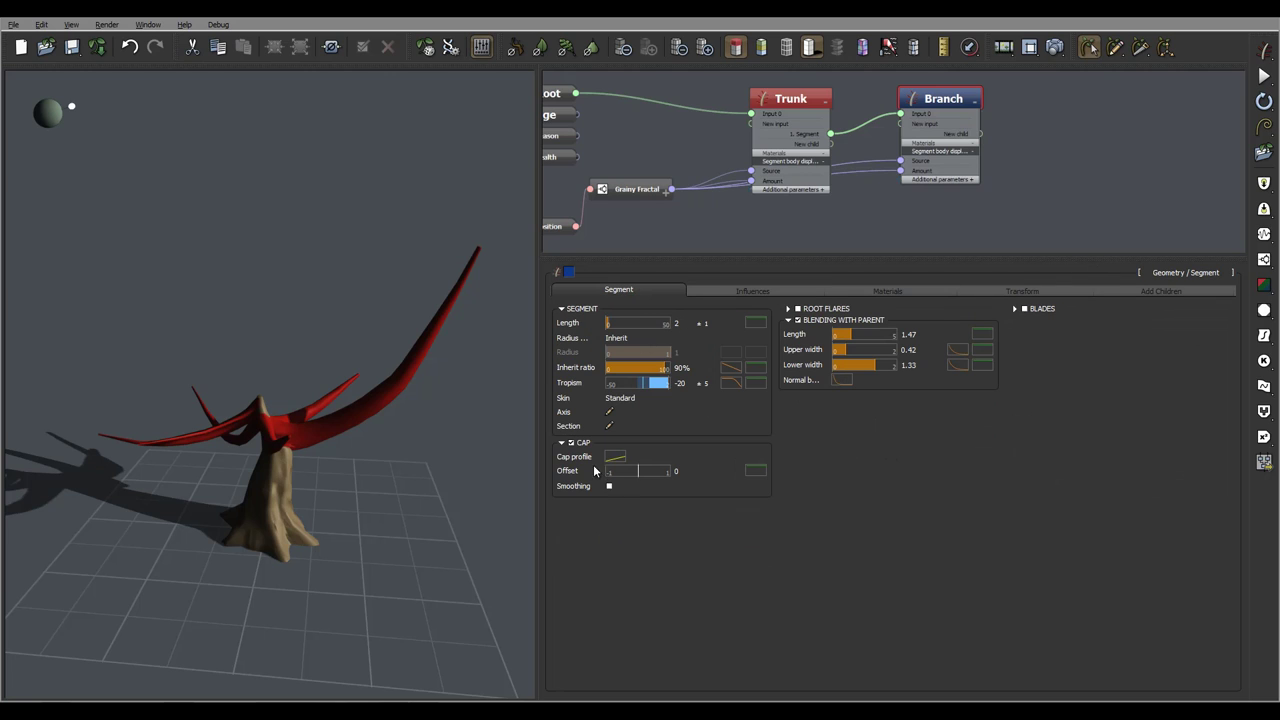
{"action": "right_click_drag", "start_coordinate": [348, 420], "coordinate": [295, 416]}
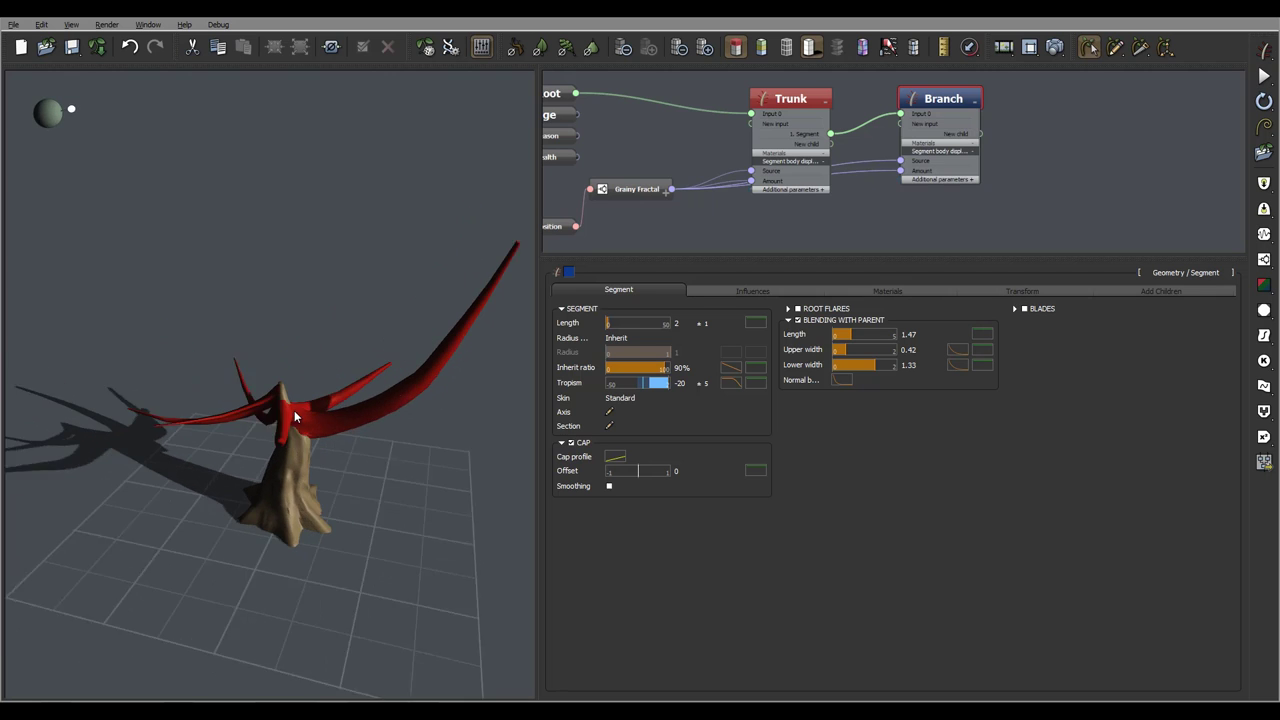
{"action": "left_click_drag", "start_coordinate": [294, 412], "coordinate": [322, 416]}
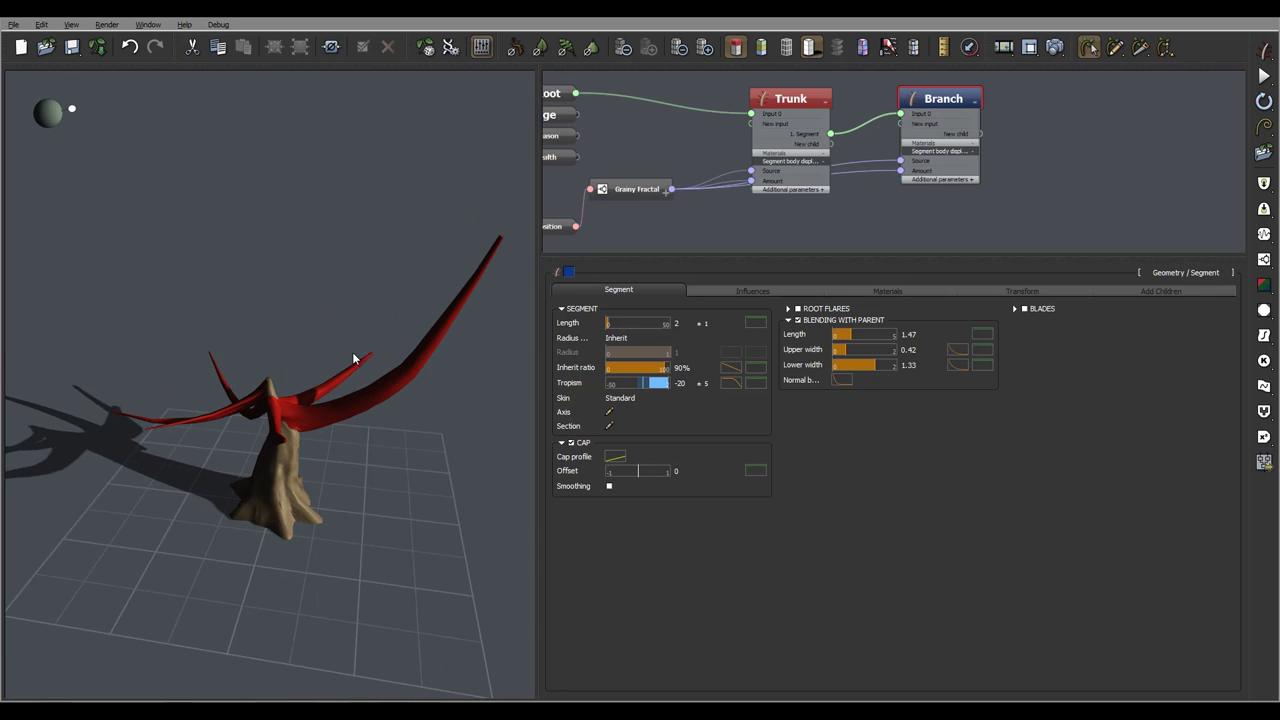
{"action": "left_click_drag", "start_coordinate": [353, 358], "coordinate": [749, 229]}
Add a Segment geometry node beside the Branch node and name it "Sub Branch".
{"action": "middle_click_drag", "start_coordinate": [1070, 118], "coordinate": [1000, 135]}
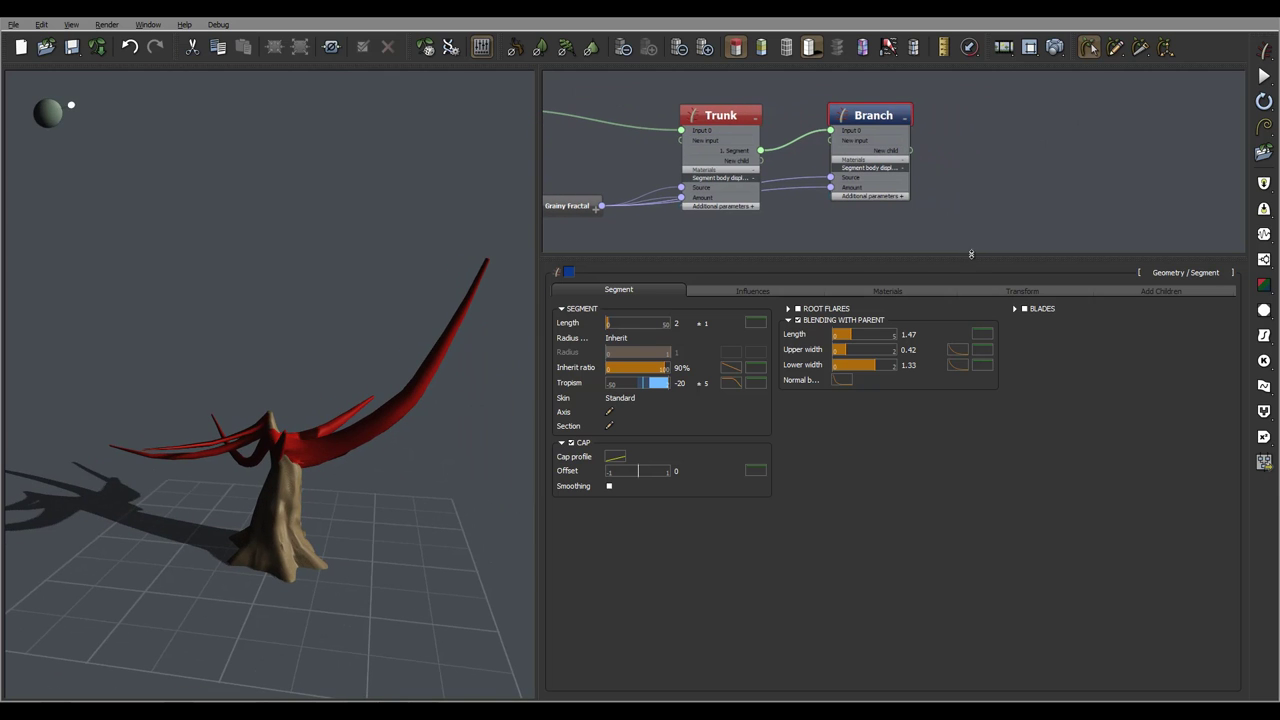
{"action": "left_click_drag", "start_coordinate": [938, 513], "coordinate": [951, 495]}
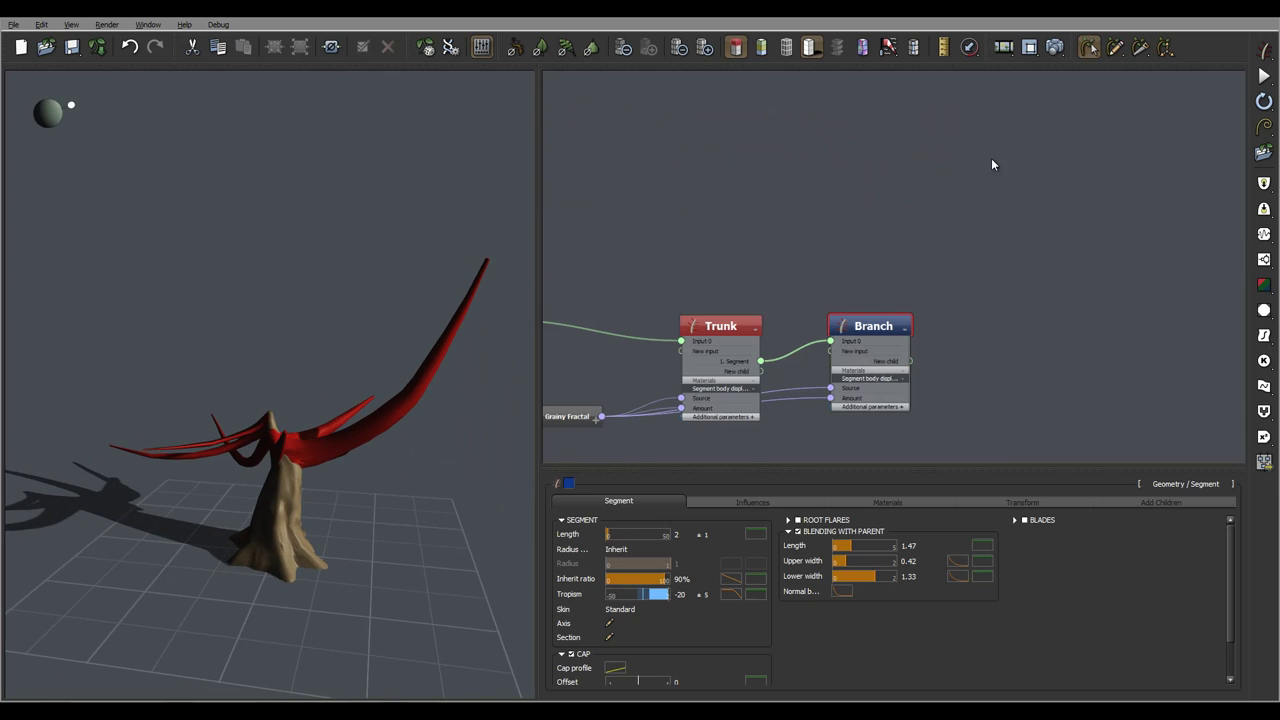
{"action": "middle_click_drag", "start_coordinate": [866, 247], "coordinate": [885, 146]}
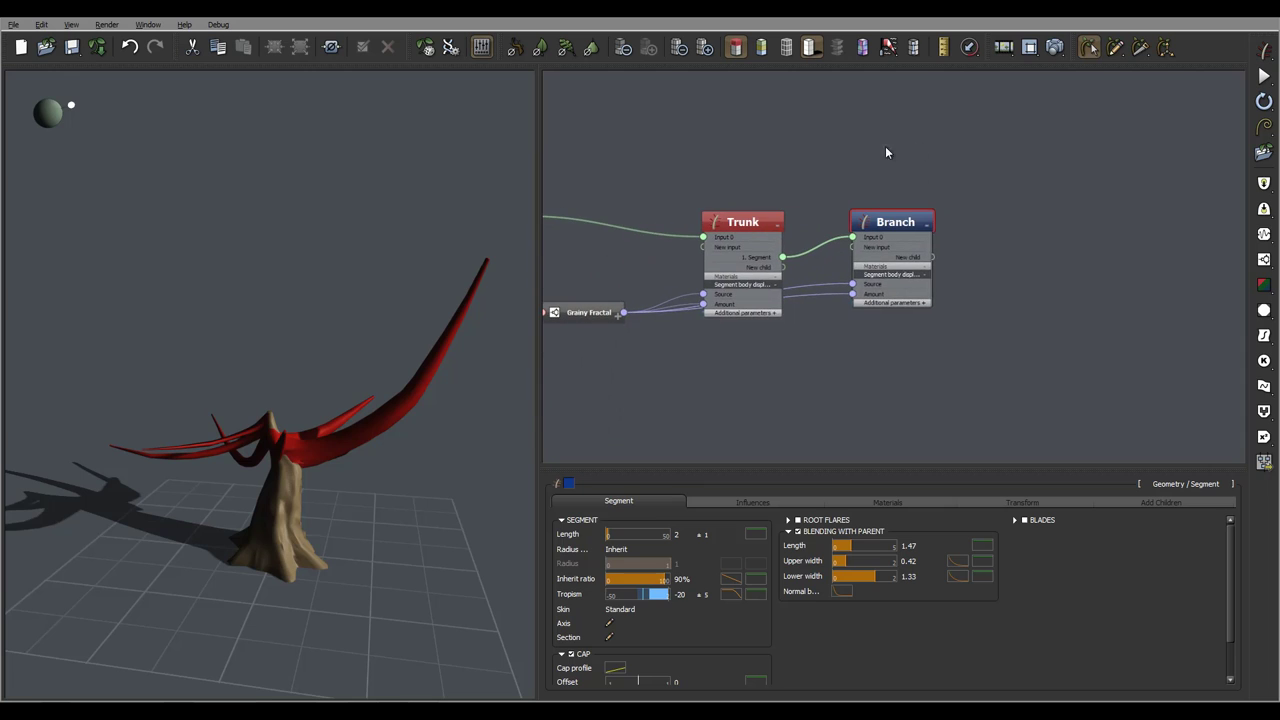
{"action": "left_click", "coordinate": [1025, 220]}
{"action": "mouse_move", "coordinate": [1070, 224]}
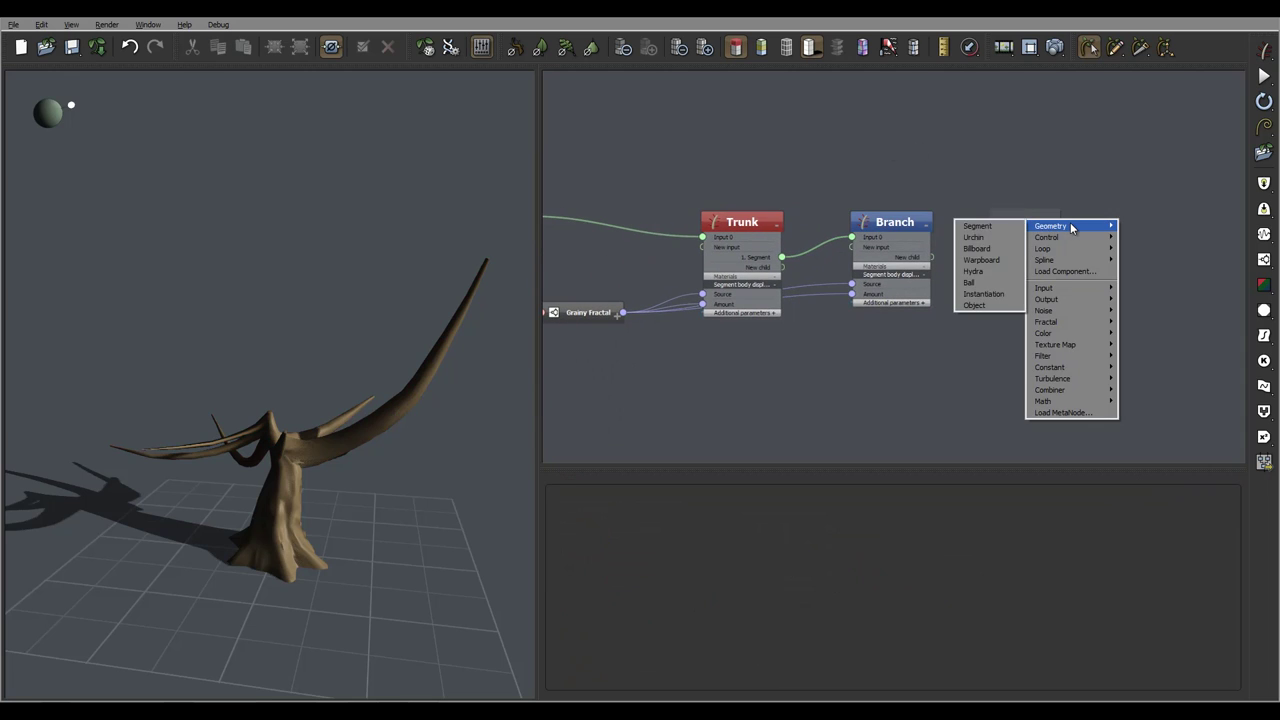
{"action": "left_click", "coordinate": [1006, 226]}
{"action": "double_click", "coordinate": [1040, 218]}
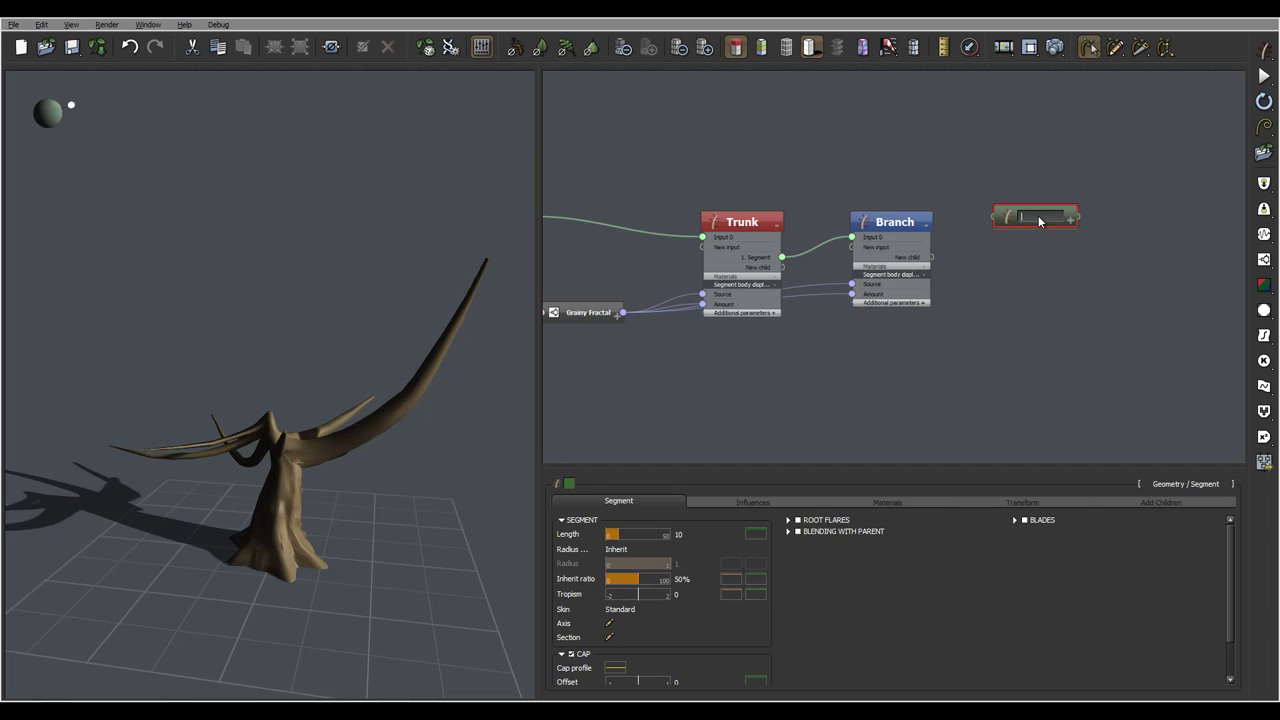
{"action": "type", "text": "Sub Branch"}
{"action": "key", "text": "Return"}
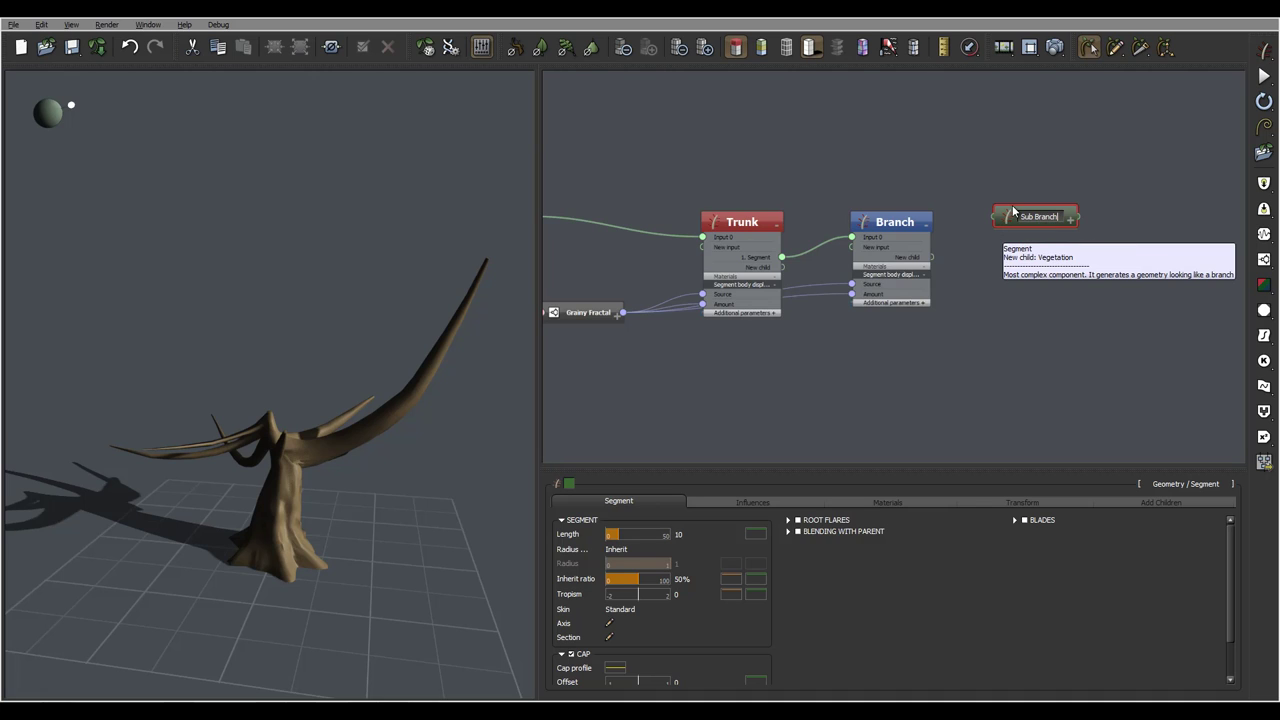
Change the Sub Branch node's color to near-white and connect it as a child of the Branch node.
{"action": "left_click", "coordinate": [569, 483]}
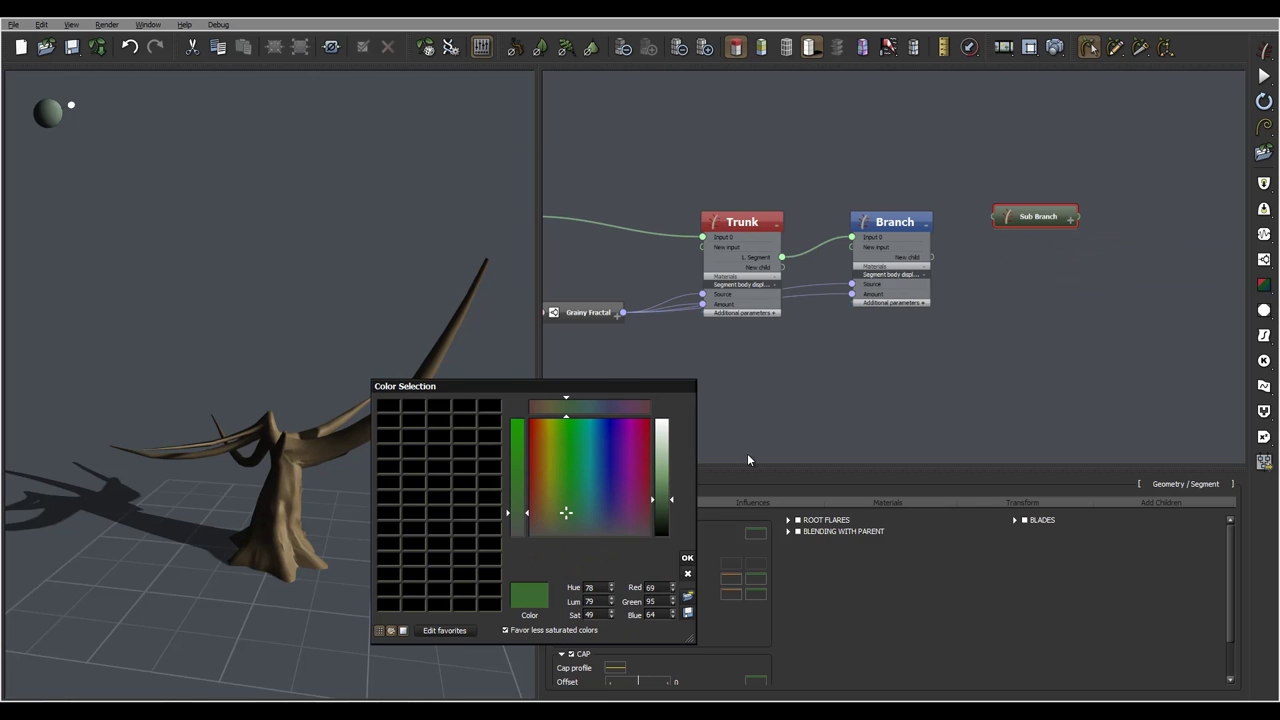
{"action": "left_click_drag", "start_coordinate": [672, 452], "coordinate": [672, 430]}
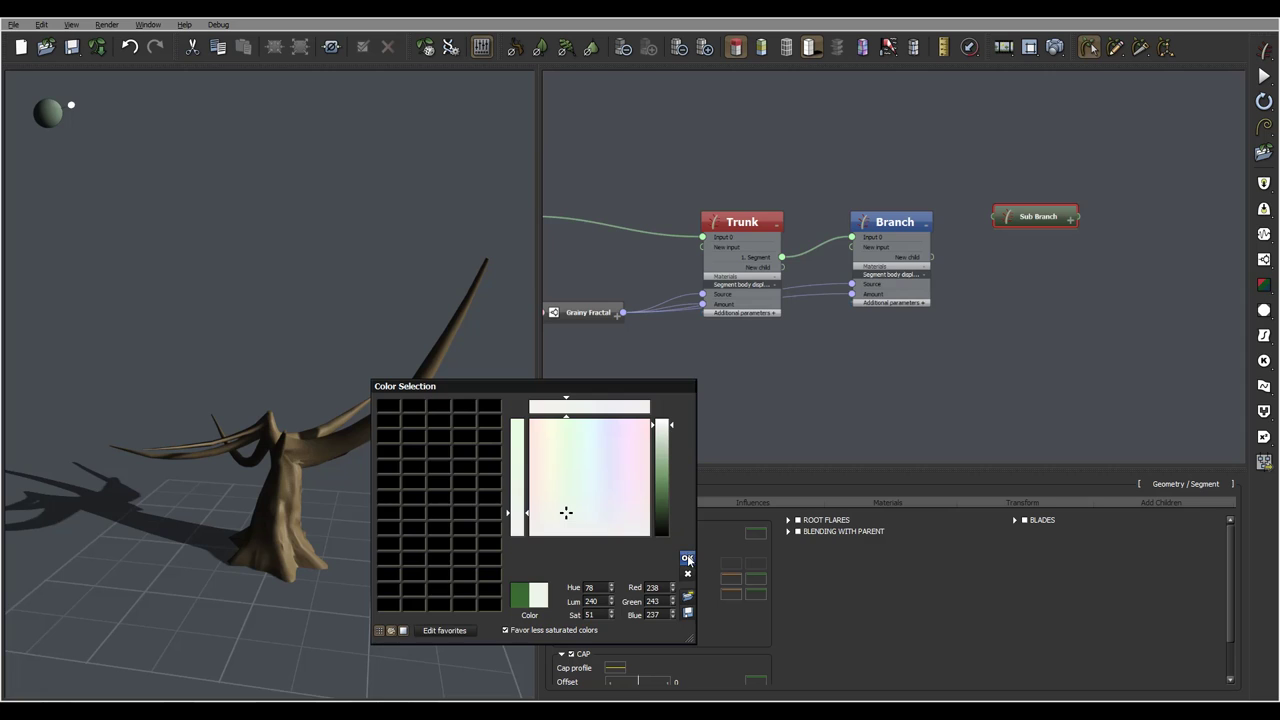
{"action": "left_click", "coordinate": [687, 557]}
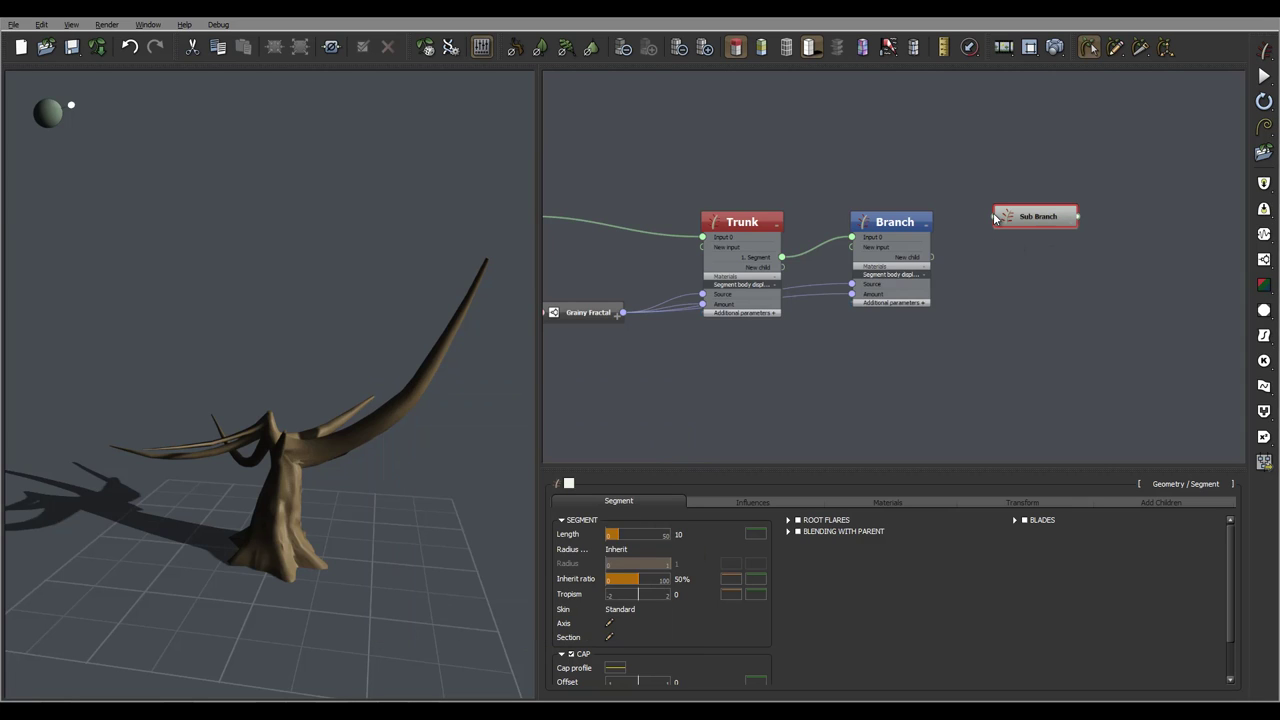
{"action": "left_click_drag", "start_coordinate": [993, 220], "coordinate": [926, 262]}
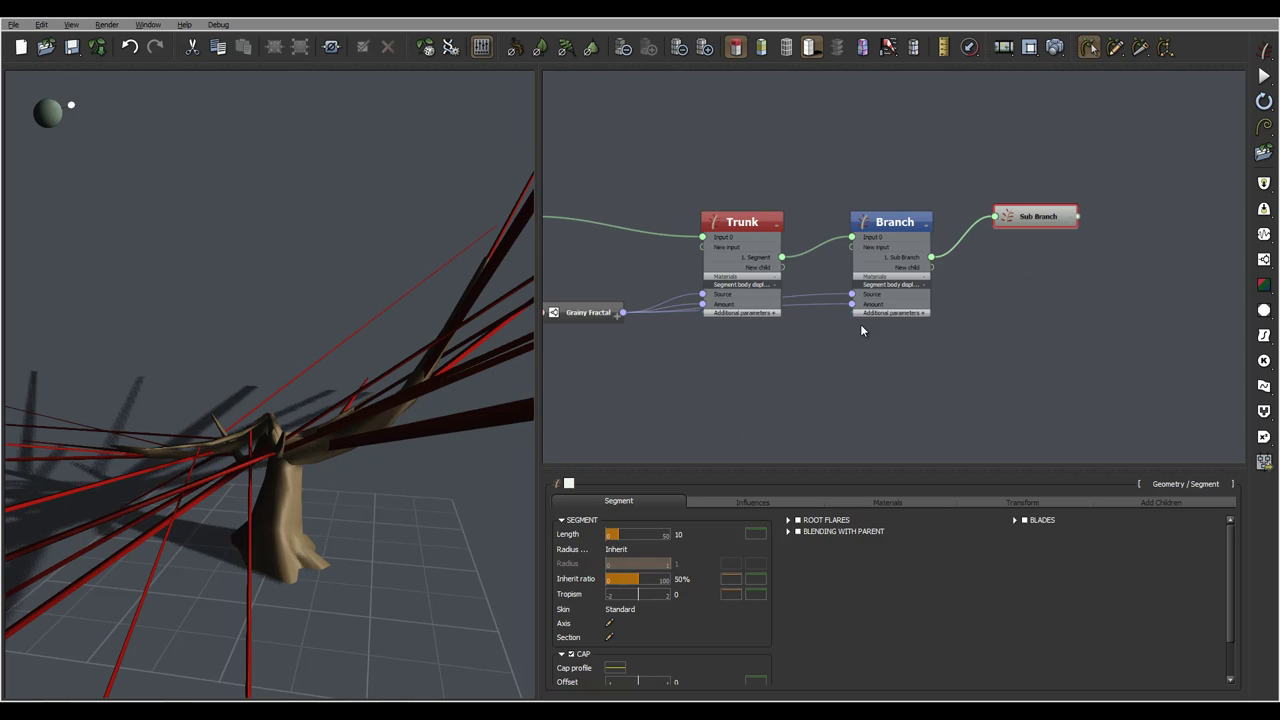
In the Branch node's Sub Branch distribution, set the number to 8 with a variation of 1.
{"action": "left_click", "coordinate": [895, 222]}
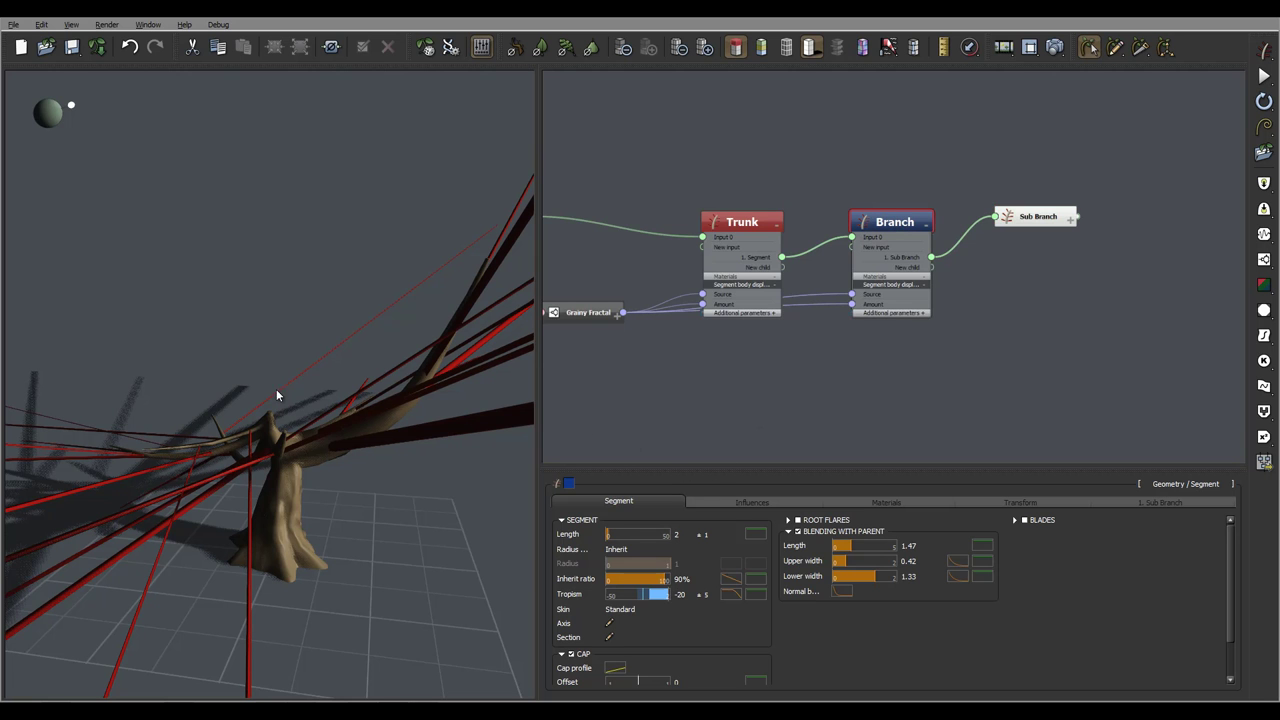
{"action": "left_click_drag", "start_coordinate": [277, 395], "coordinate": [340, 400]}
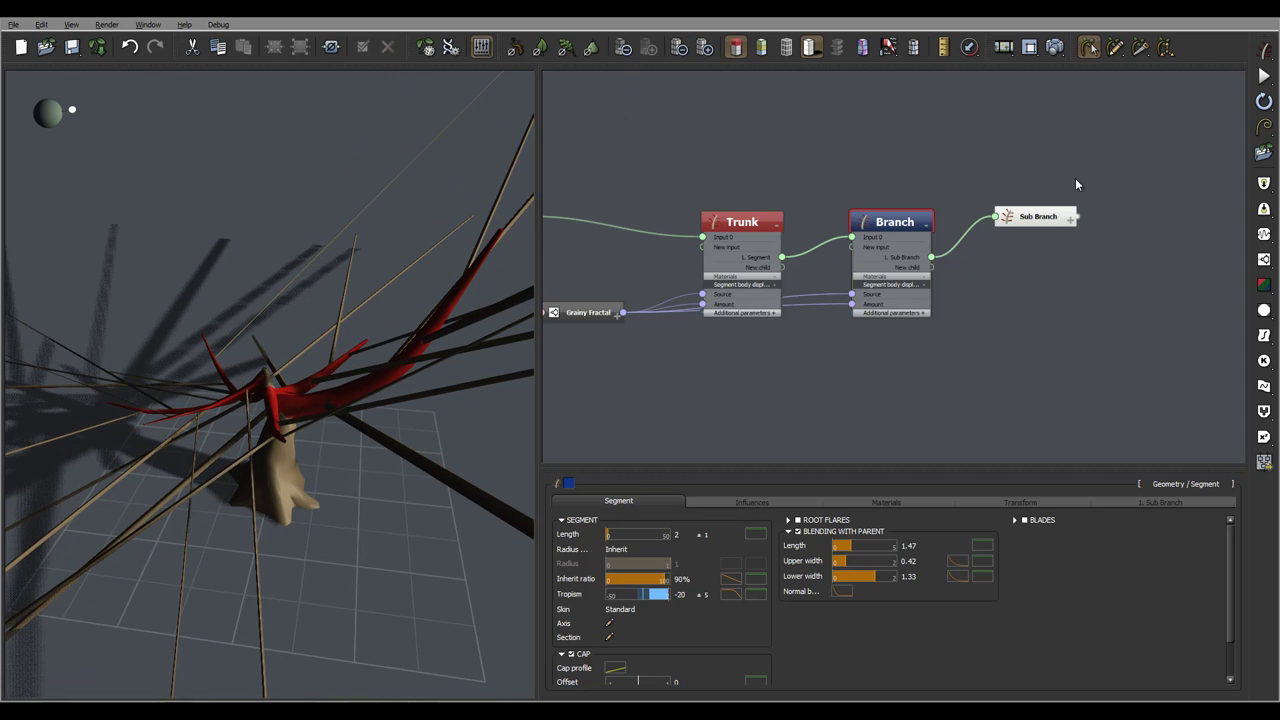
{"action": "left_click", "coordinate": [1163, 502]}
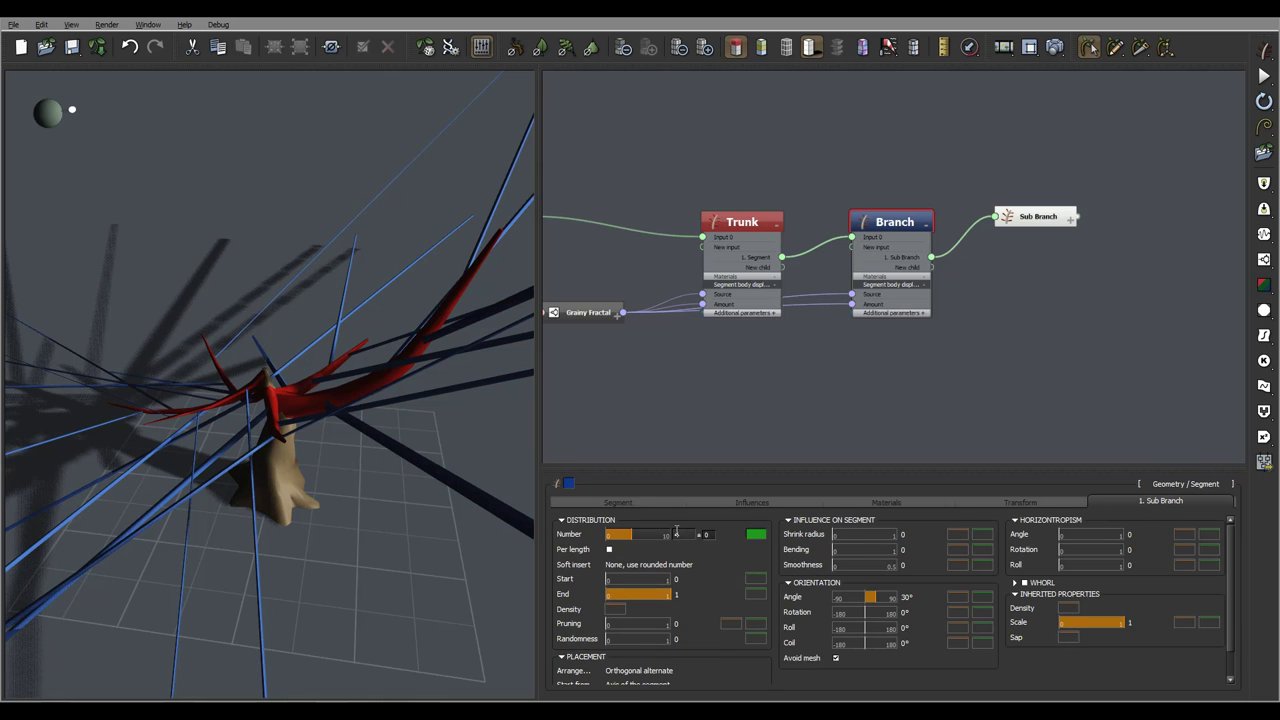
{"action": "left_click", "coordinate": [679, 534]}
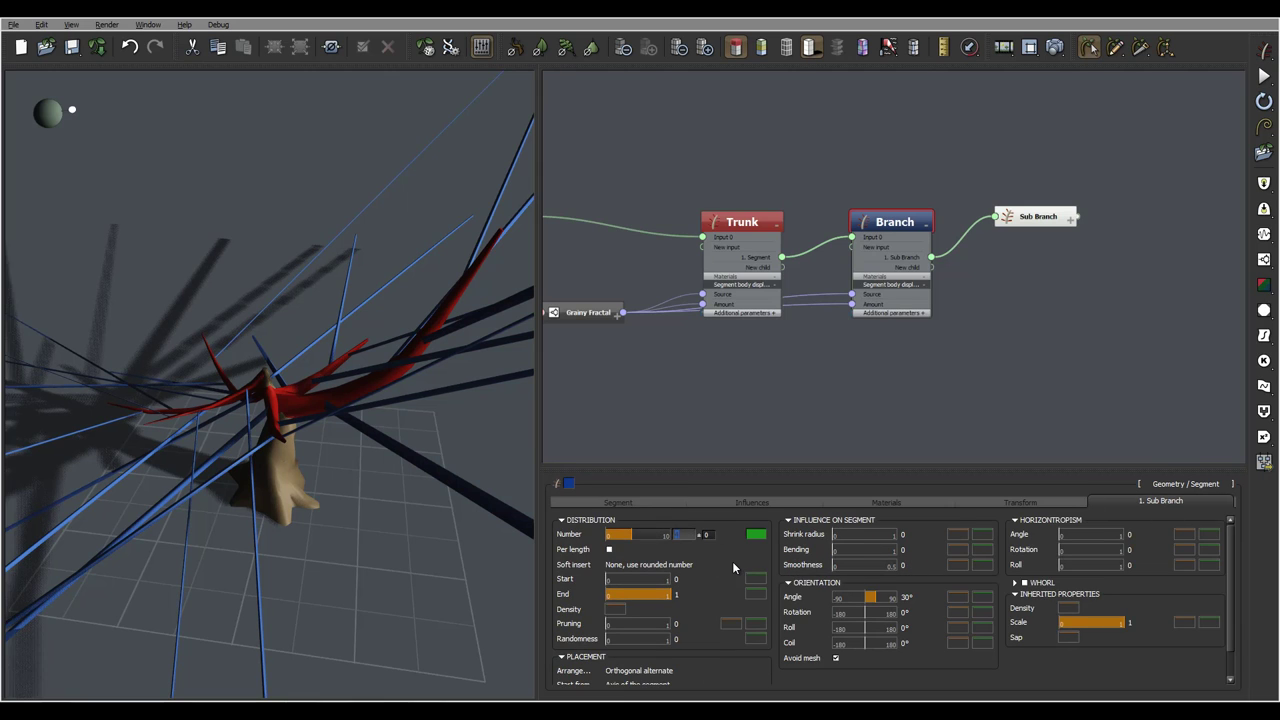
{"action": "type", "text": "8"}
{"action": "left_click", "coordinate": [708, 534]}
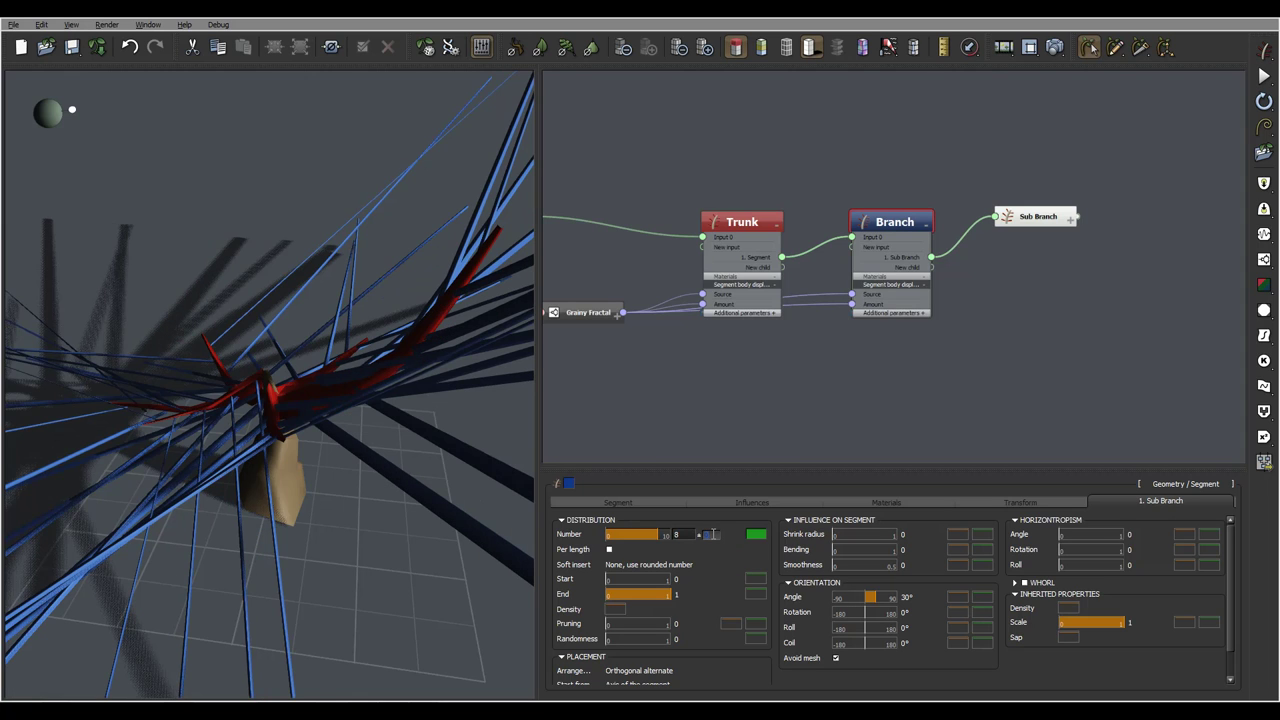
{"action": "type", "text": "1"}
{"action": "key", "text": "Return"}
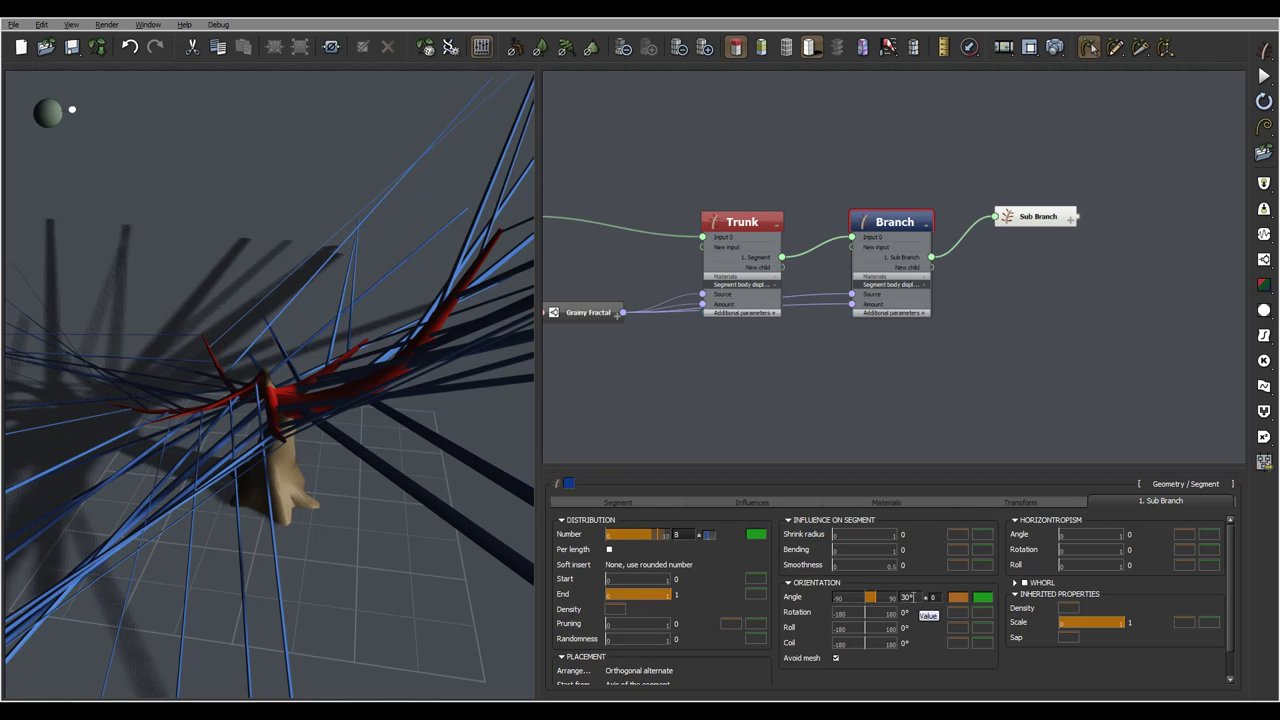
Set the sub-branches' orientation angle to 50° and their roll to -20° on the Branch node.
{"action": "left_click_drag", "start_coordinate": [337, 416], "coordinate": [376, 510]}
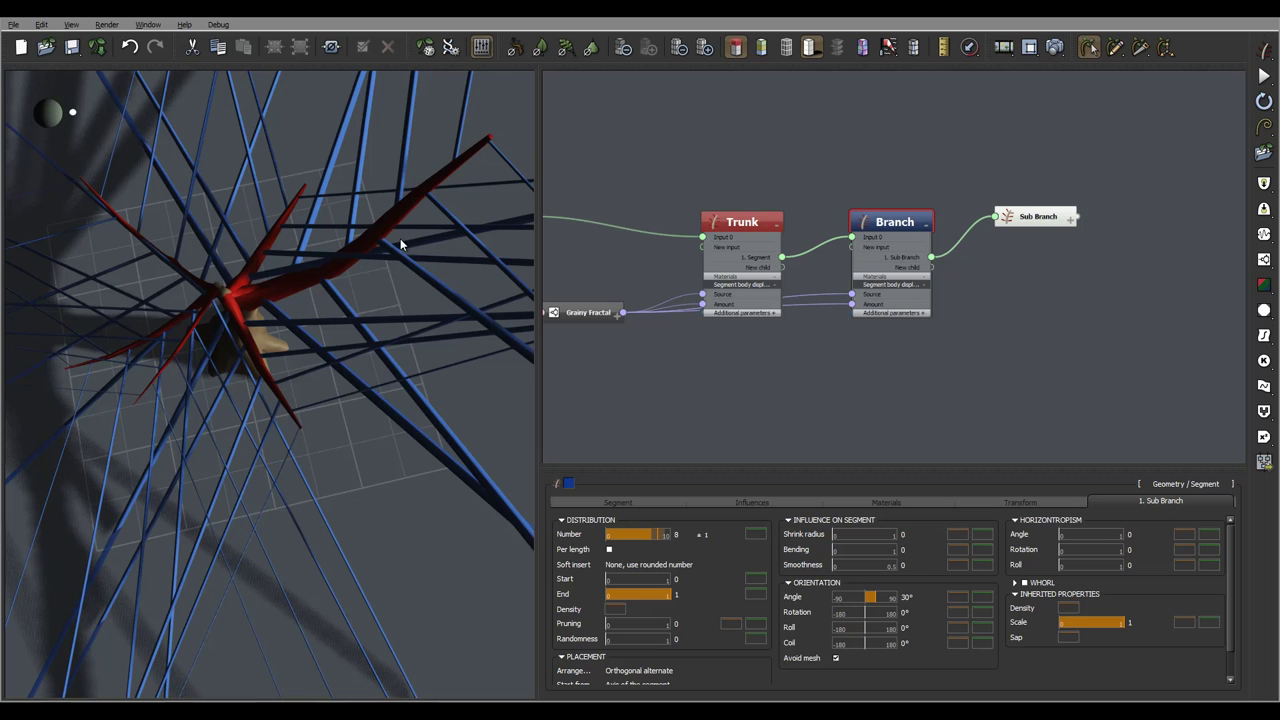
{"action": "left_click_drag", "start_coordinate": [875, 600], "coordinate": [882, 598]}
{"action": "middle_click_drag", "start_coordinate": [440, 331], "coordinate": [482, 472]}
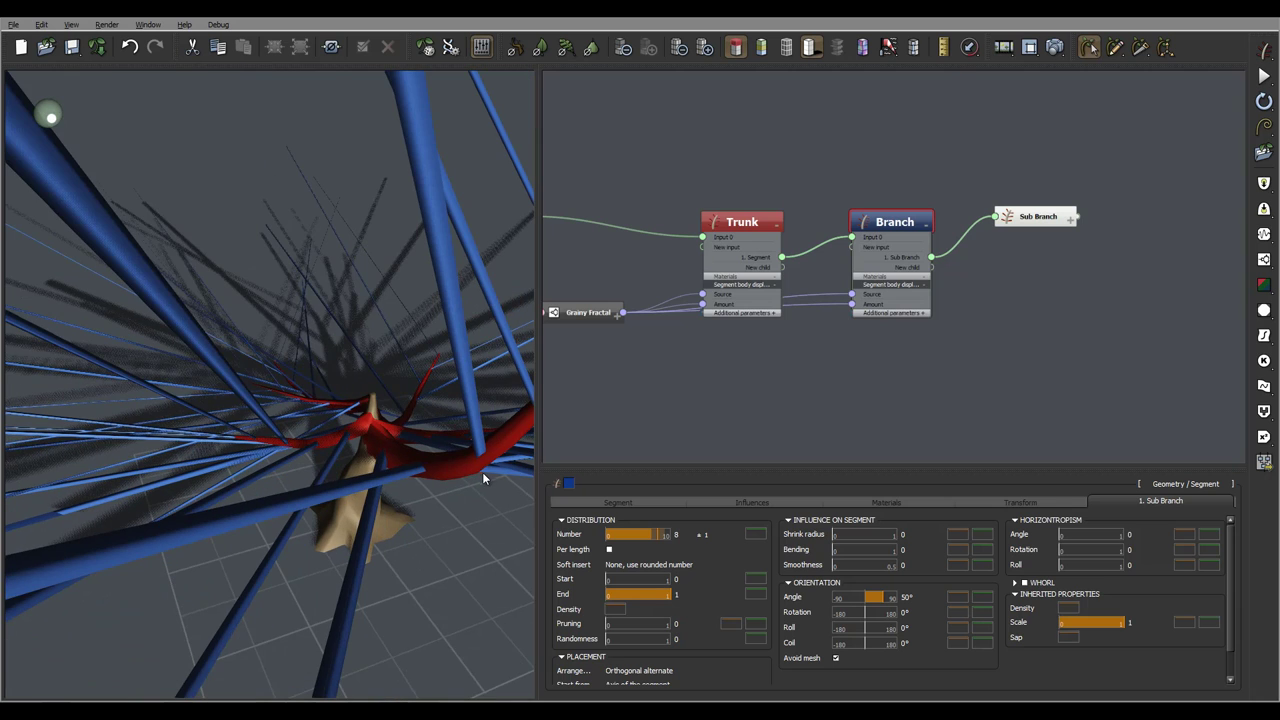
{"action": "double_click", "coordinate": [912, 629]}
{"action": "type", "text": "-2"}
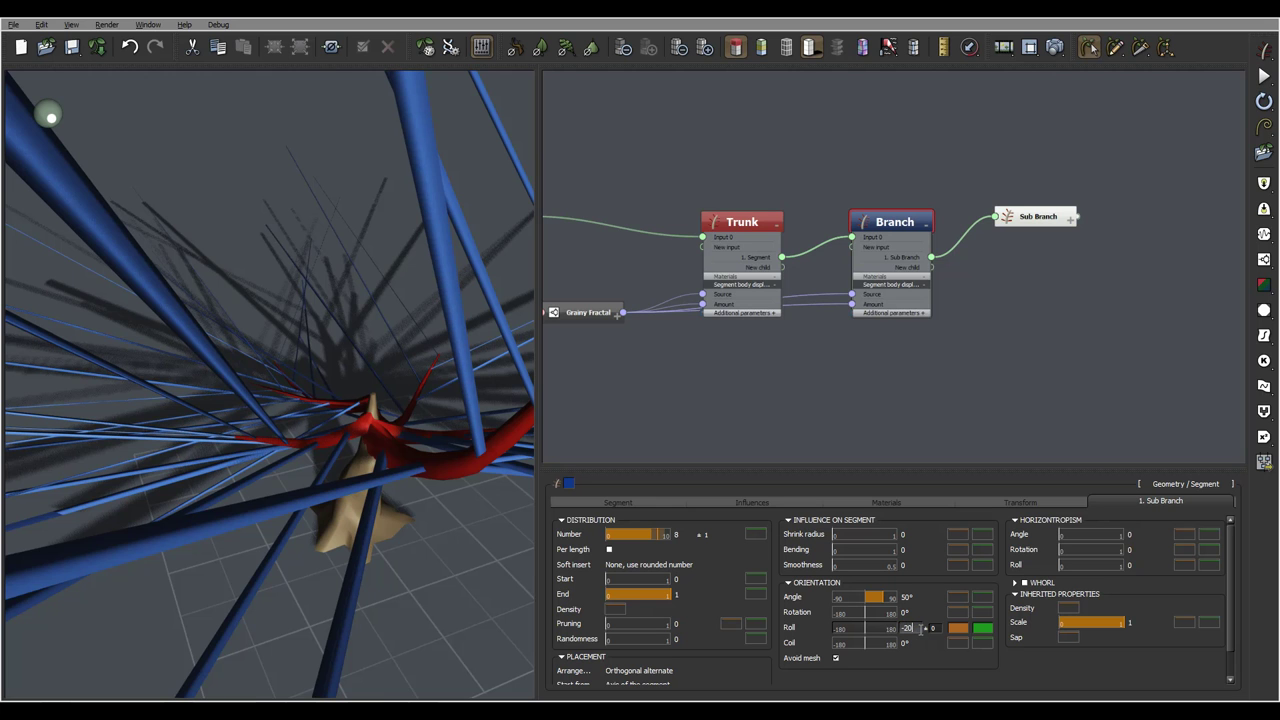
{"action": "key", "text": "Return"}
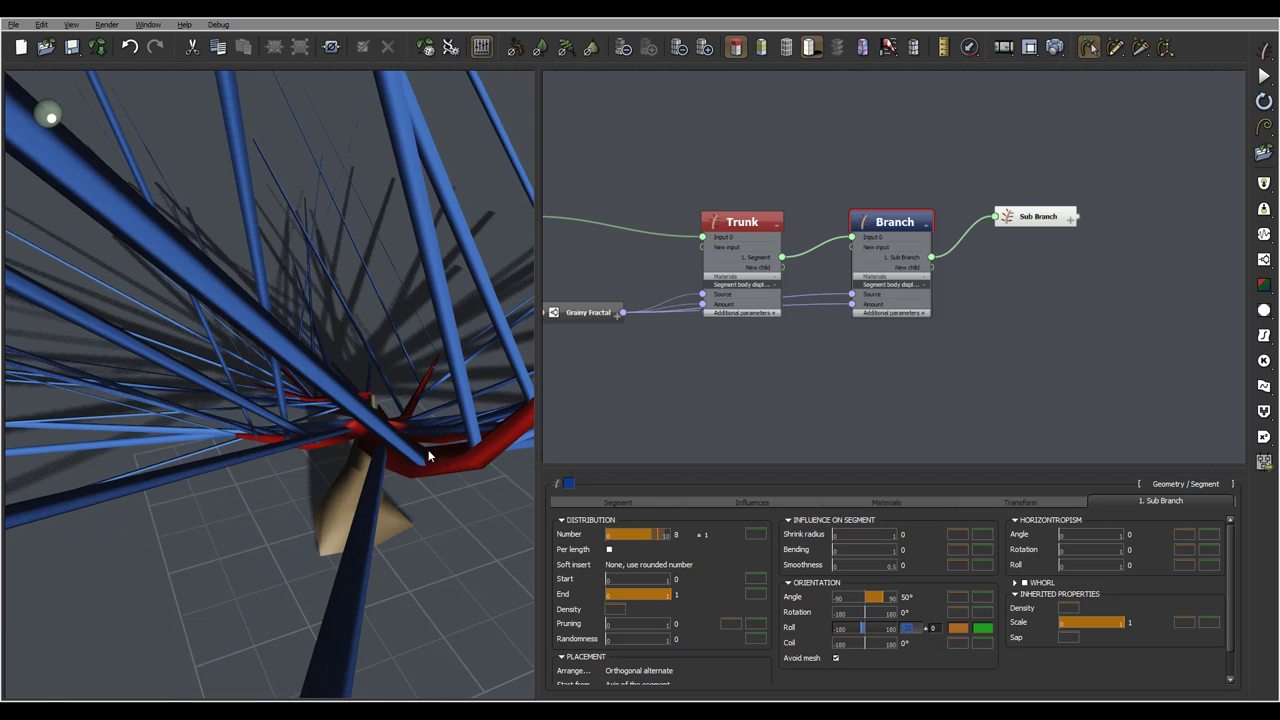
{"action": "left_click_drag", "start_coordinate": [428, 449], "coordinate": [262, 425]}
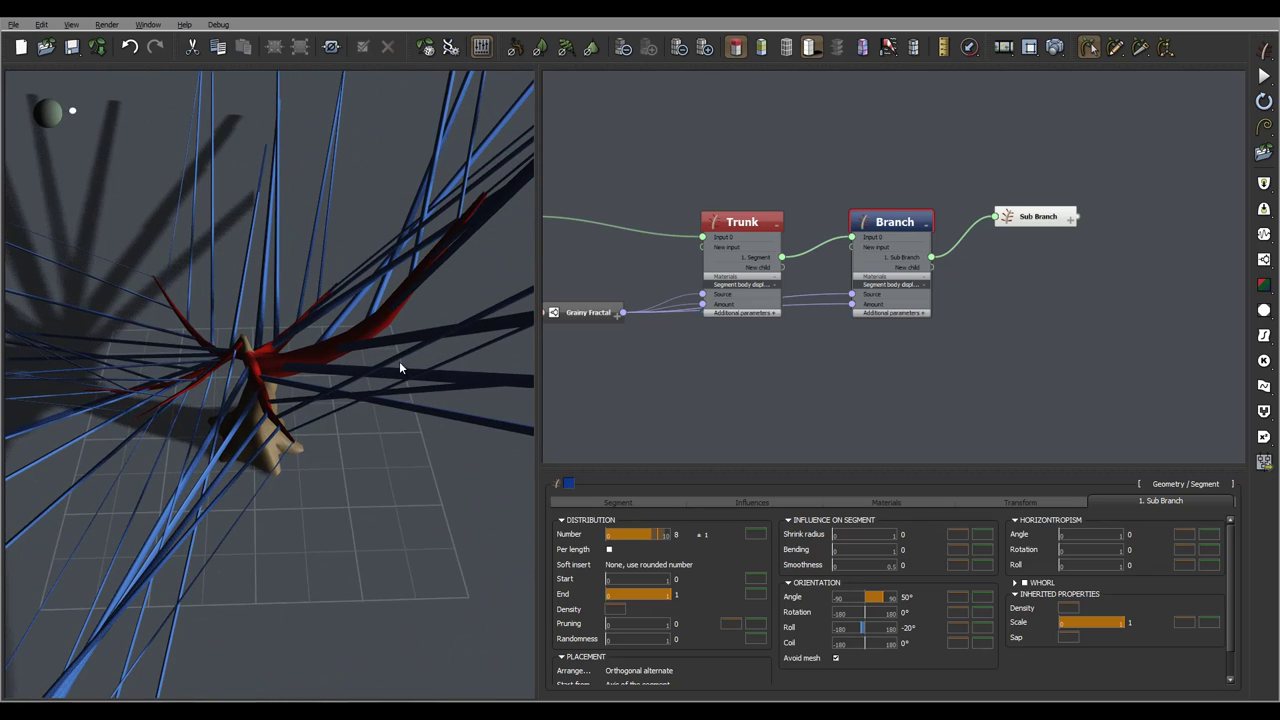
{"action": "left_click_drag", "start_coordinate": [399, 361], "coordinate": [372, 321]}
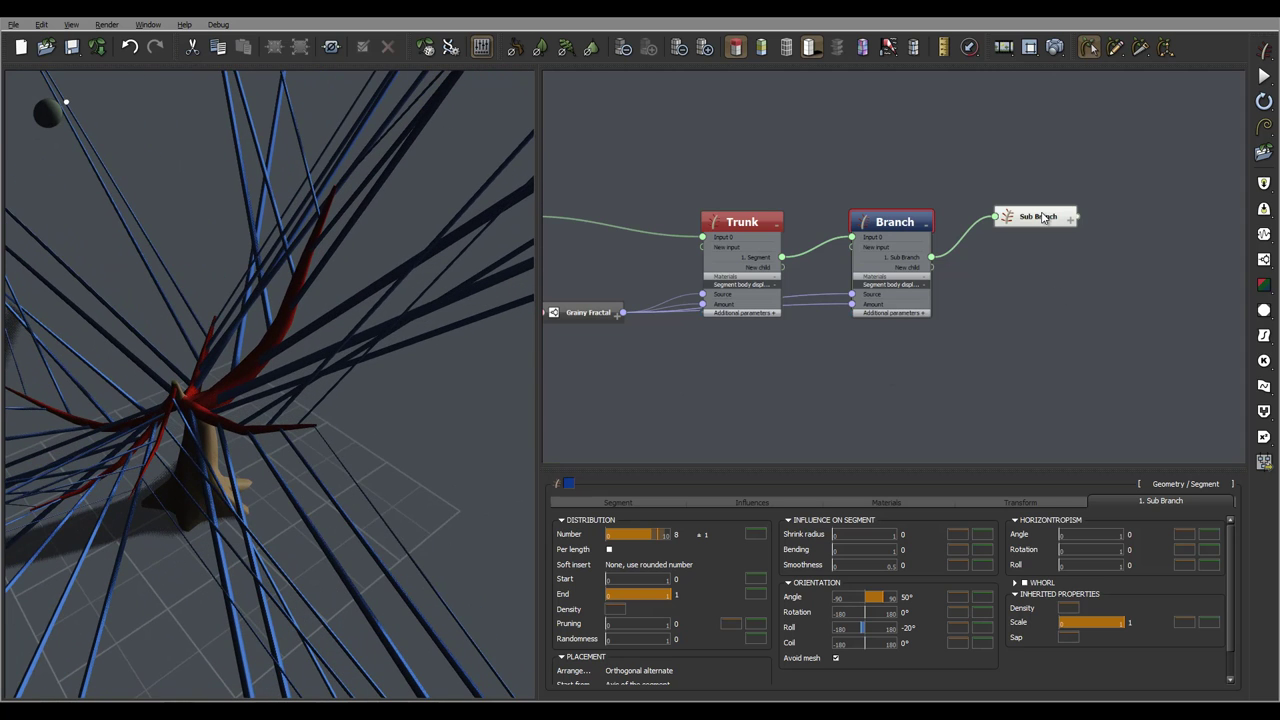
Set the Sub Branch segment length to 1.5 with a variation of 0.5.
{"action": "left_click", "coordinate": [1080, 222]}
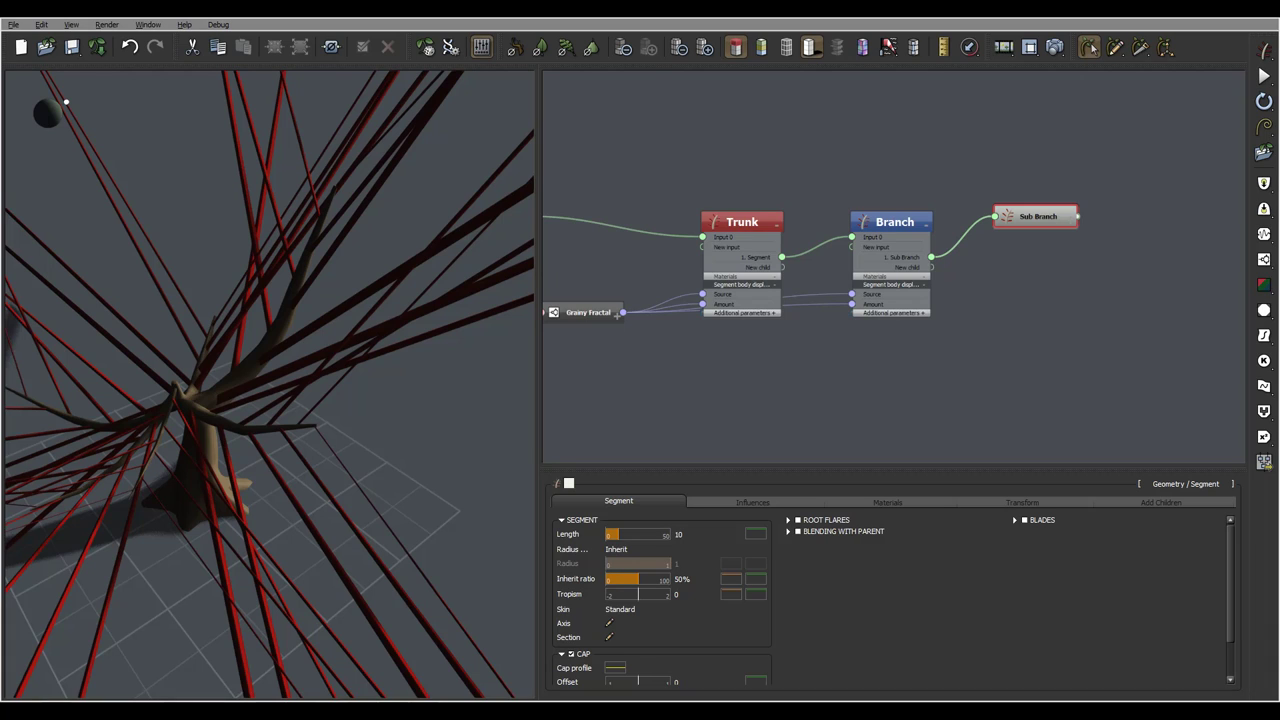
{"action": "left_click", "coordinate": [756, 534]}
{"action": "type", "text": ".5"}
{"action": "left_click", "coordinate": [716, 536]}
{"action": "type", "text": "0."}
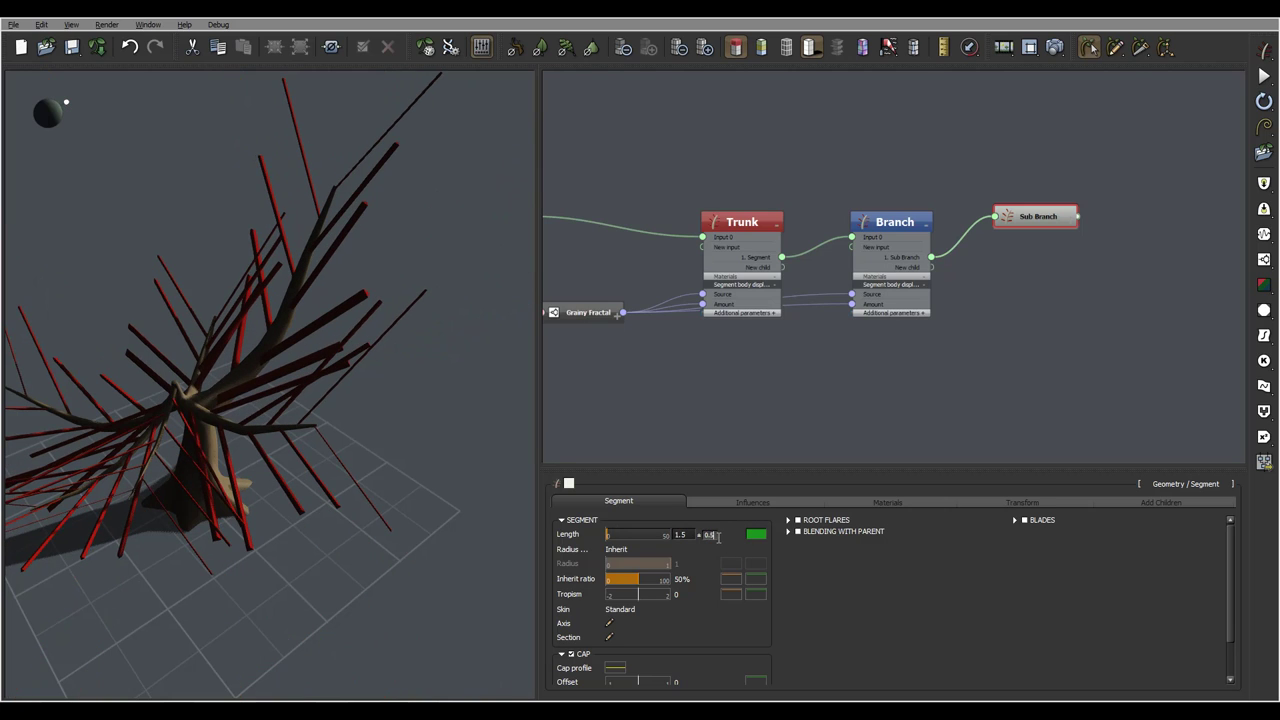
{"action": "key", "text": "Return"}
Set the Sub Branch radius inherit ratio to 30% and redirect the viewport light to brighten the tree.
{"action": "left_click_drag", "start_coordinate": [306, 380], "coordinate": [235, 369]}
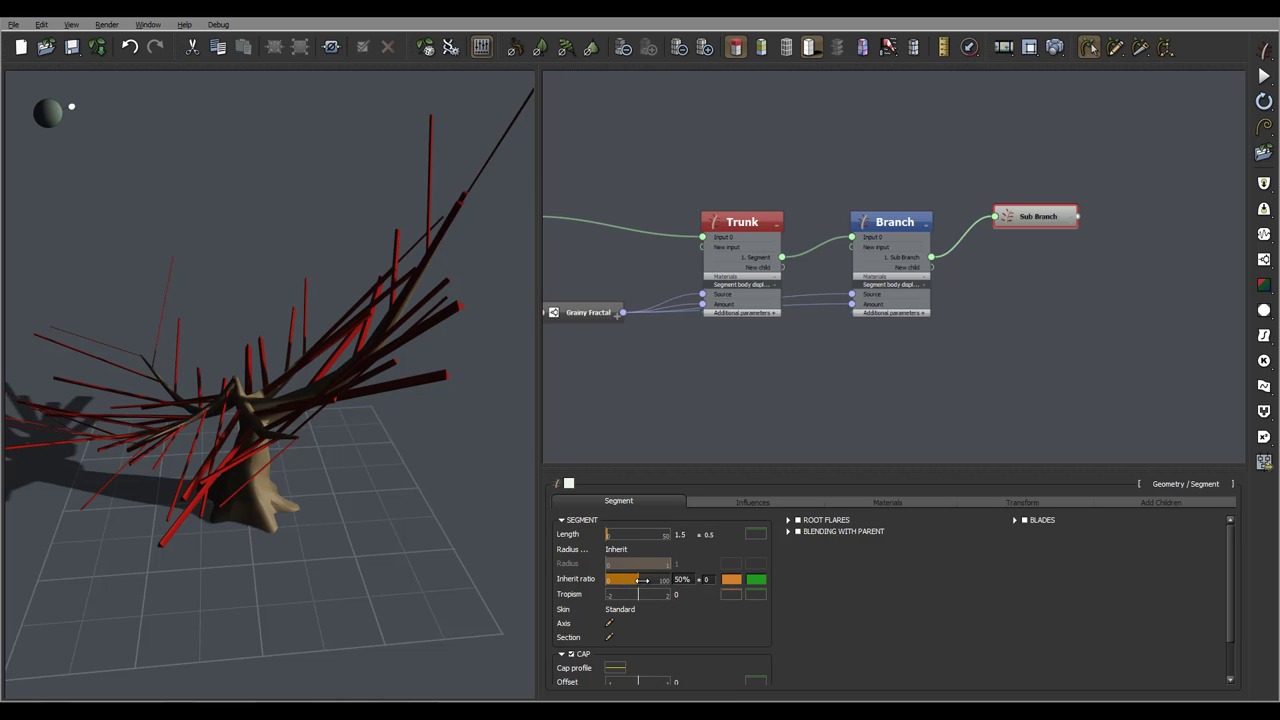
{"action": "left_click_drag", "start_coordinate": [633, 579], "coordinate": [358, 378]}
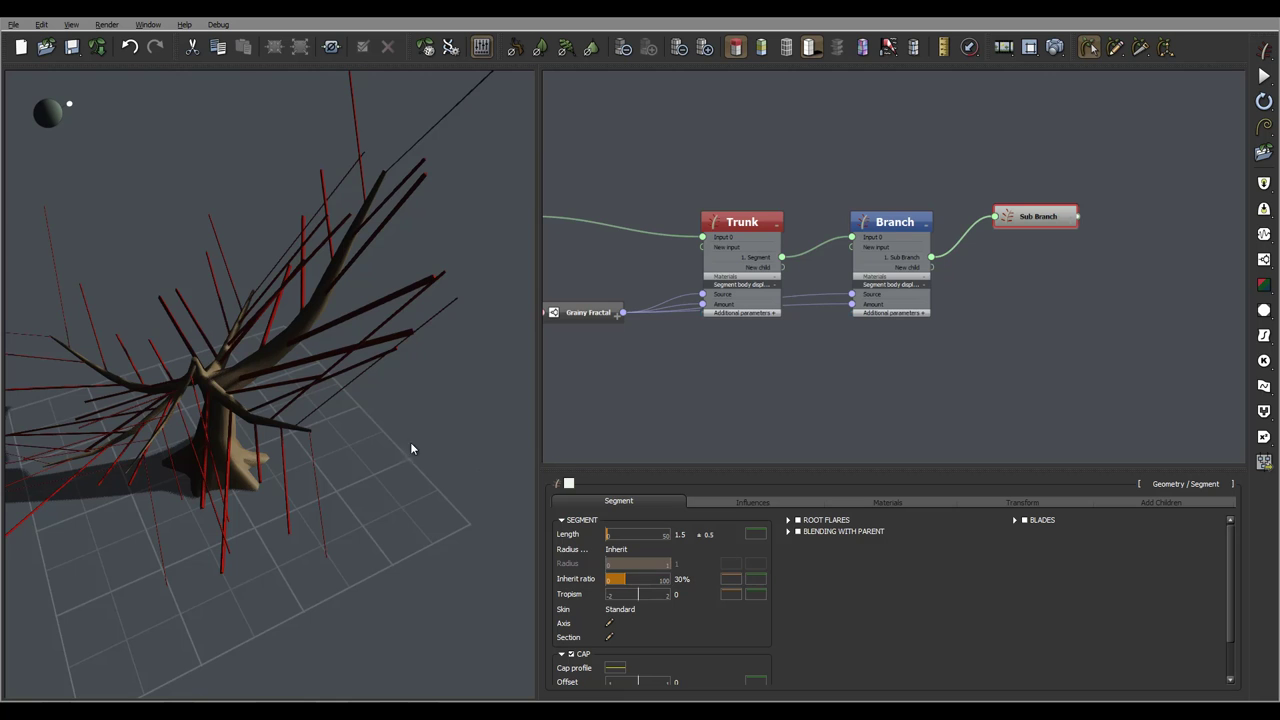
{"action": "left_click_drag", "start_coordinate": [410, 442], "coordinate": [520, 428]}
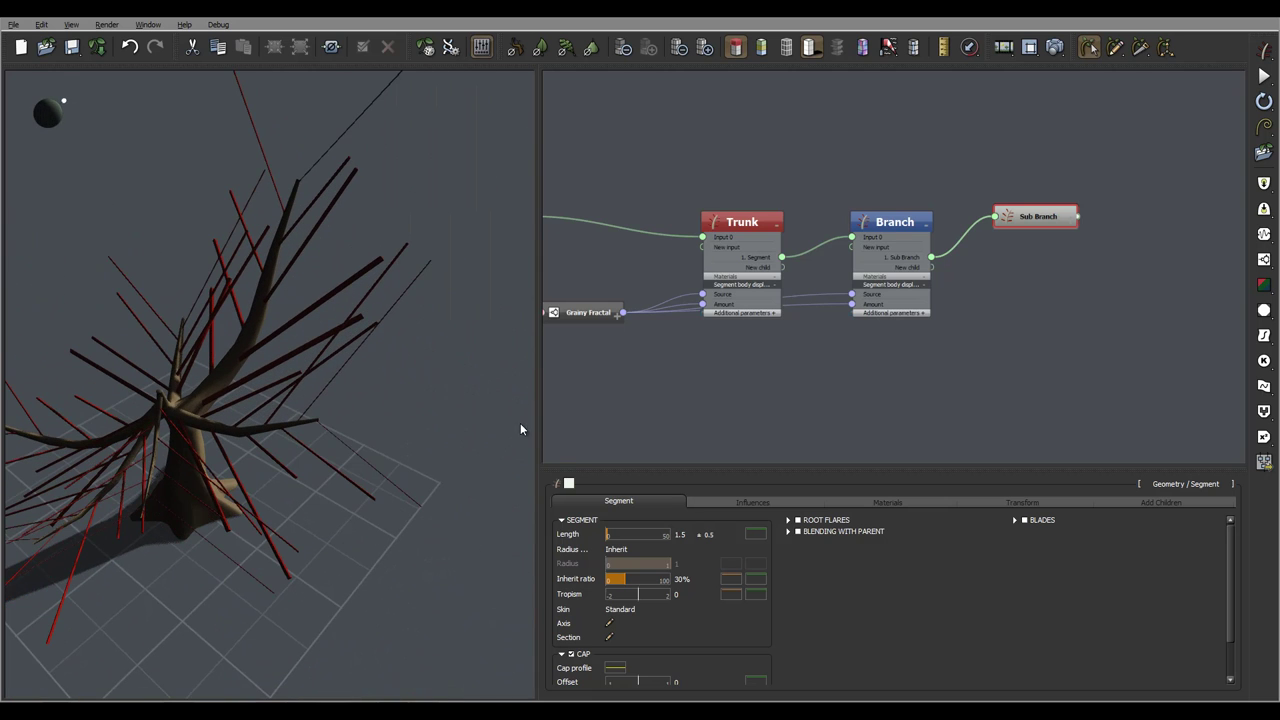
{"action": "left_click_drag", "start_coordinate": [64, 104], "coordinate": [53, 94]}
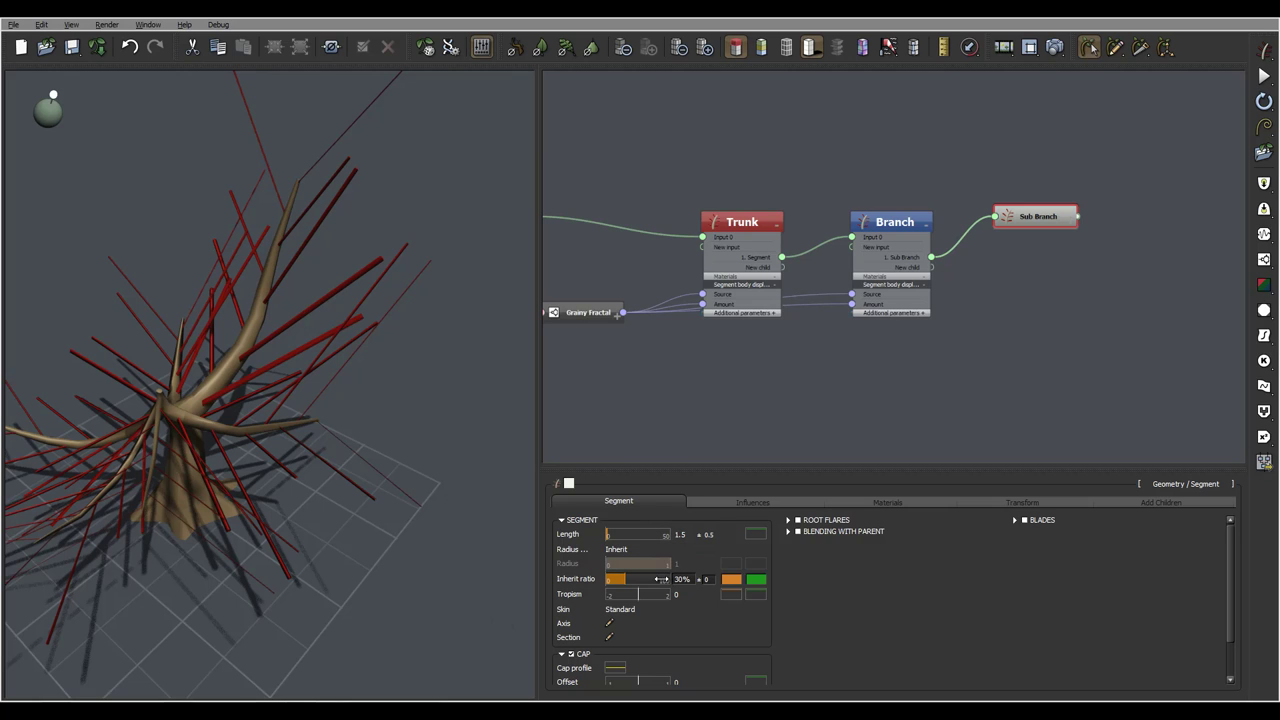
Lower the Sub Branch inherit ratio profile's end to about 0.22 and the cap profile's start to about 0.01.
{"action": "left_click", "coordinate": [731, 579]}
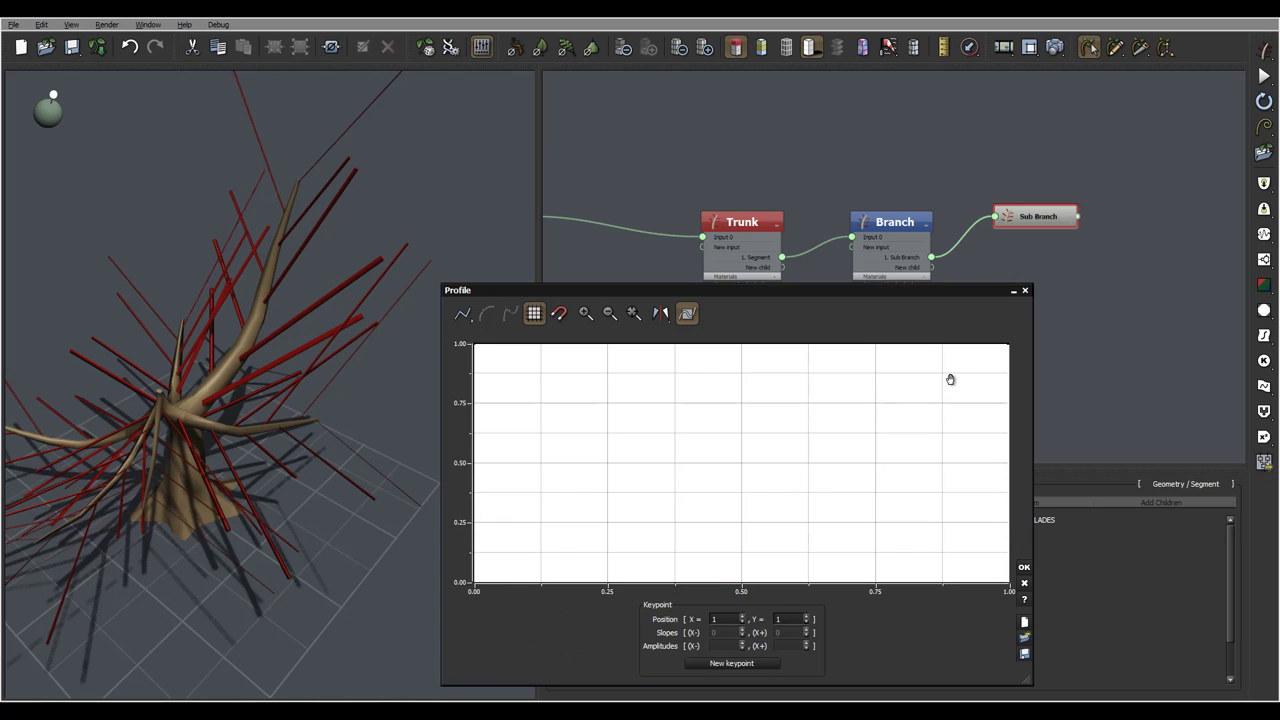
{"action": "left_click_drag", "start_coordinate": [849, 366], "coordinate": [850, 548]}
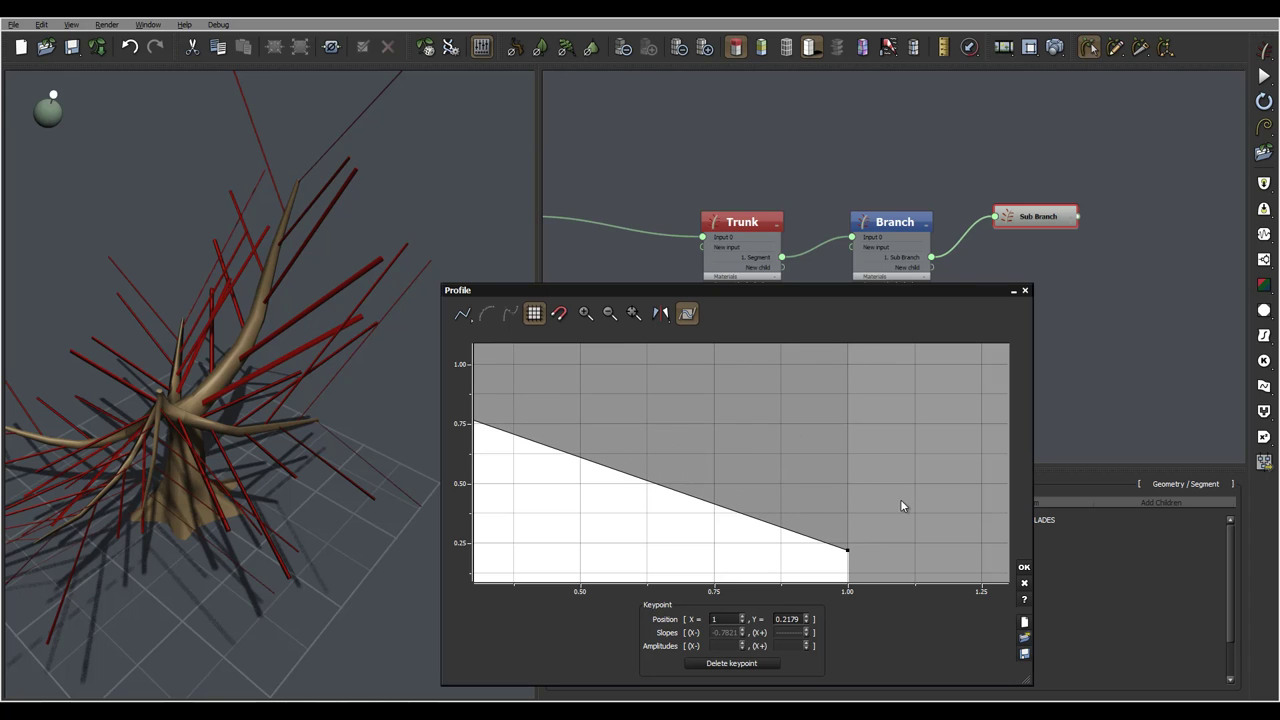
{"action": "left_click", "coordinate": [1024, 567]}
{"action": "left_click", "coordinate": [613, 668]}
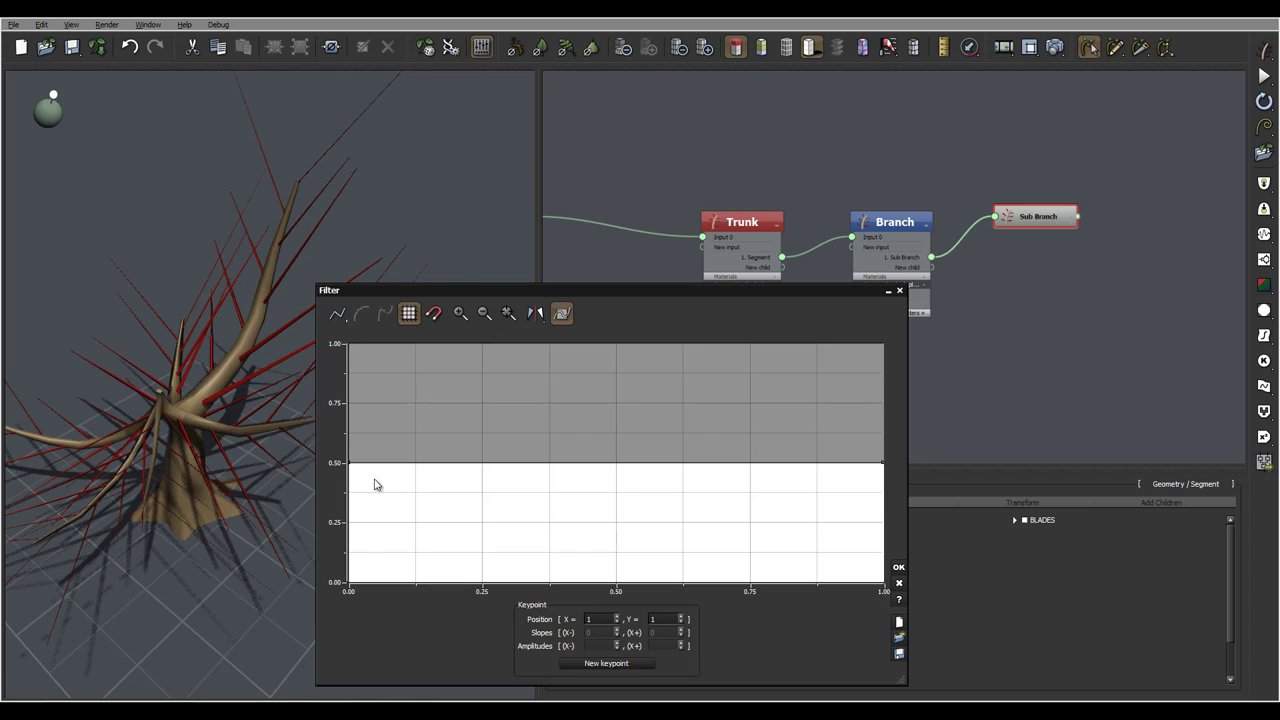
{"action": "left_click_drag", "start_coordinate": [527, 396], "coordinate": [510, 508]}
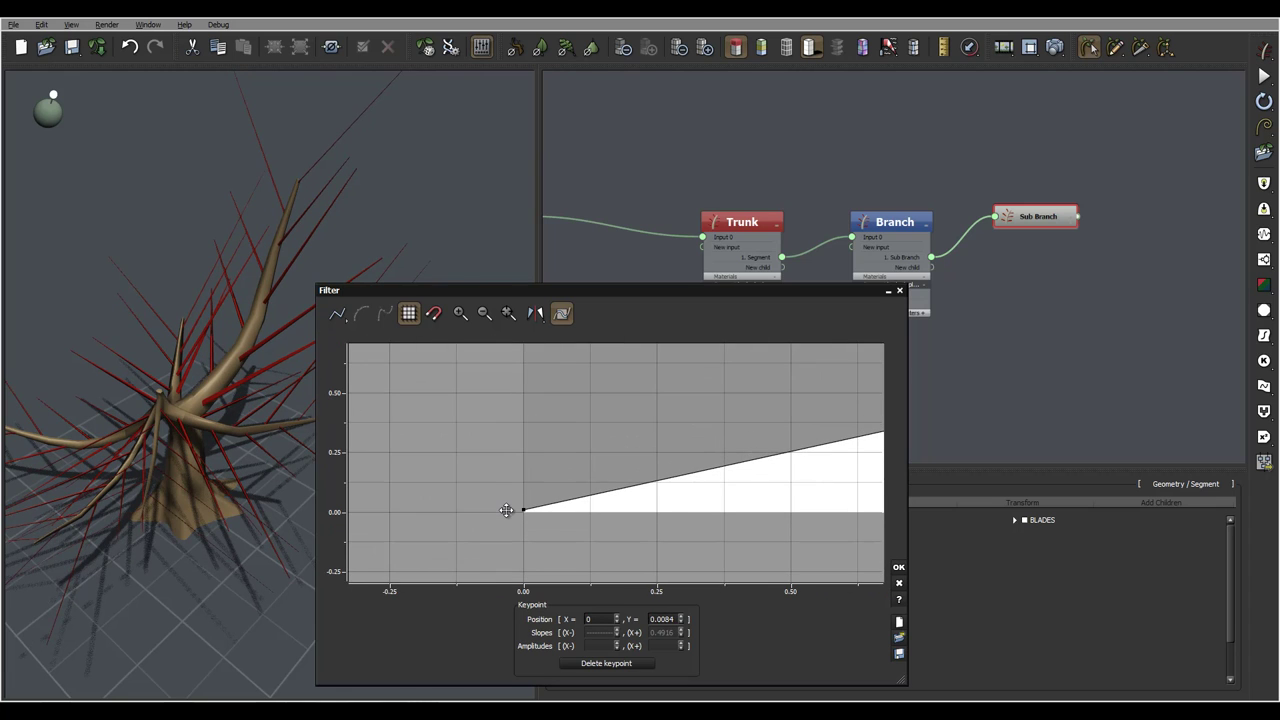
{"action": "left_click", "coordinate": [898, 567]}
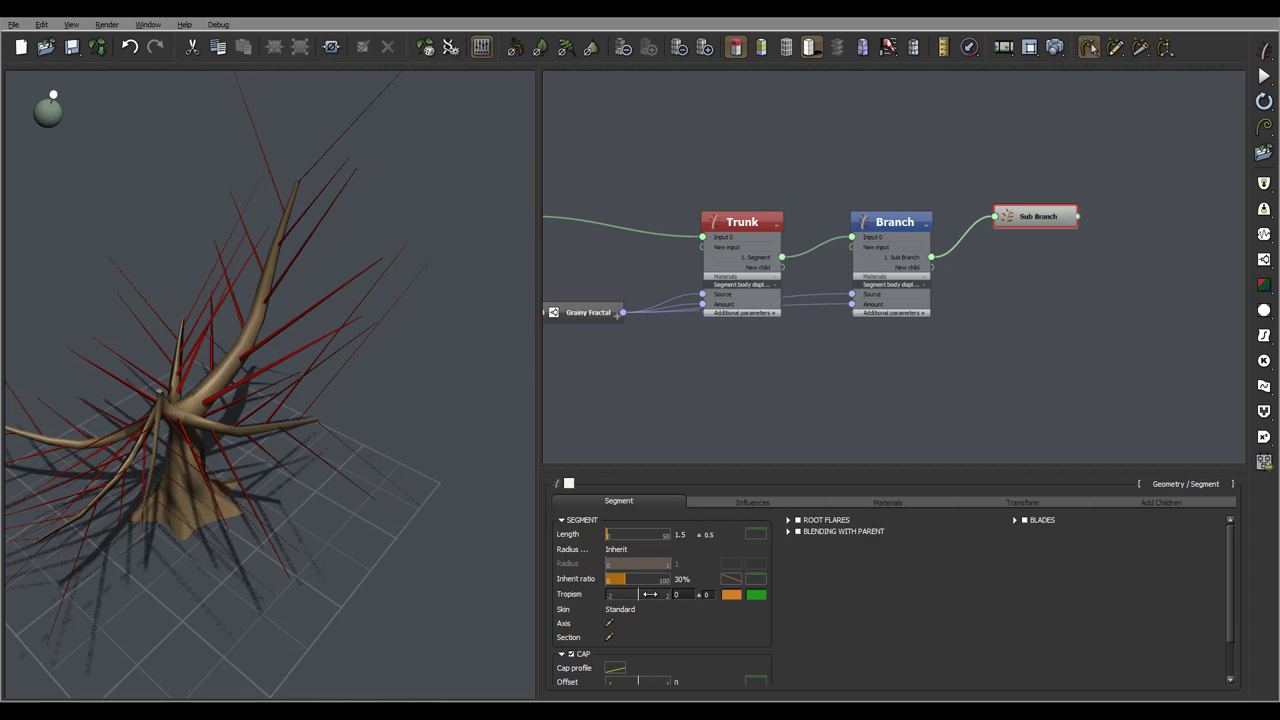
Set the Sub Branch tropism to -35 so the sub-branches curve upward, and check the shape from several angles.
{"action": "right_click_drag", "start_coordinate": [376, 396], "coordinate": [360, 381]}
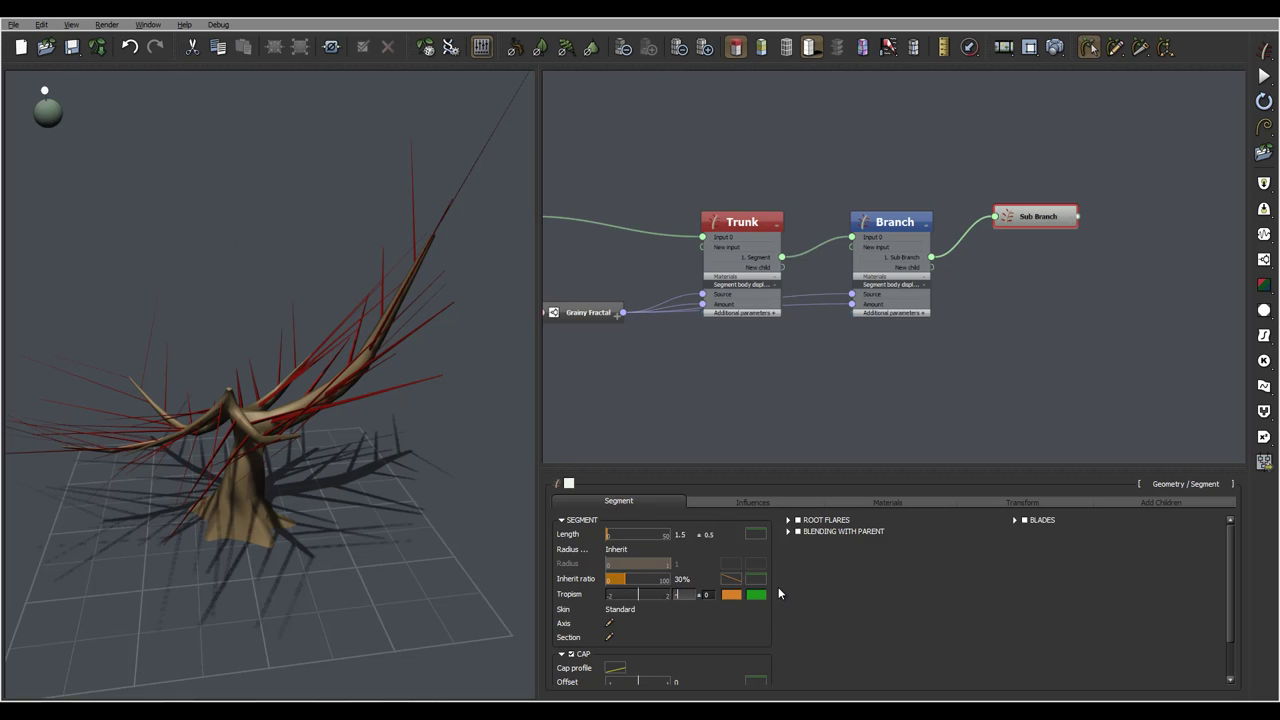
{"action": "type", "text": "-50"}
{"action": "key", "text": "Return"}
{"action": "left_click_drag", "start_coordinate": [391, 398], "coordinate": [230, 390]}
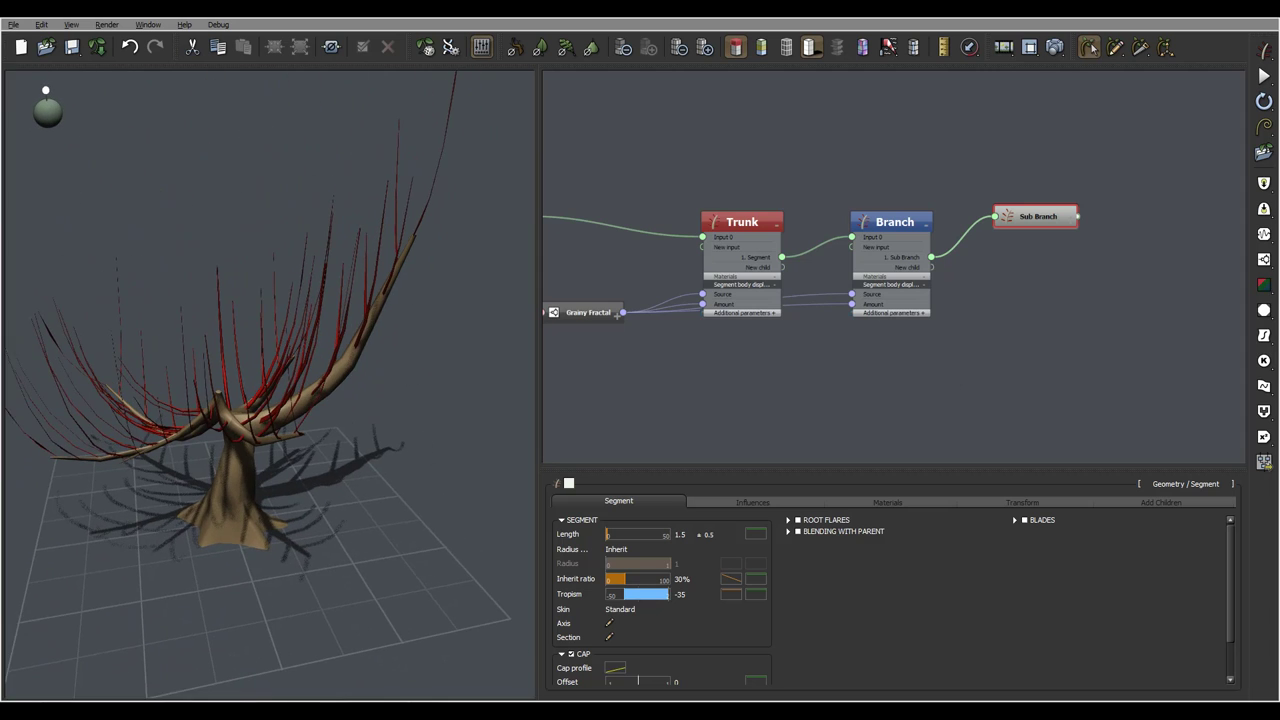
{"action": "left_click_drag", "start_coordinate": [320, 471], "coordinate": [274, 447]}
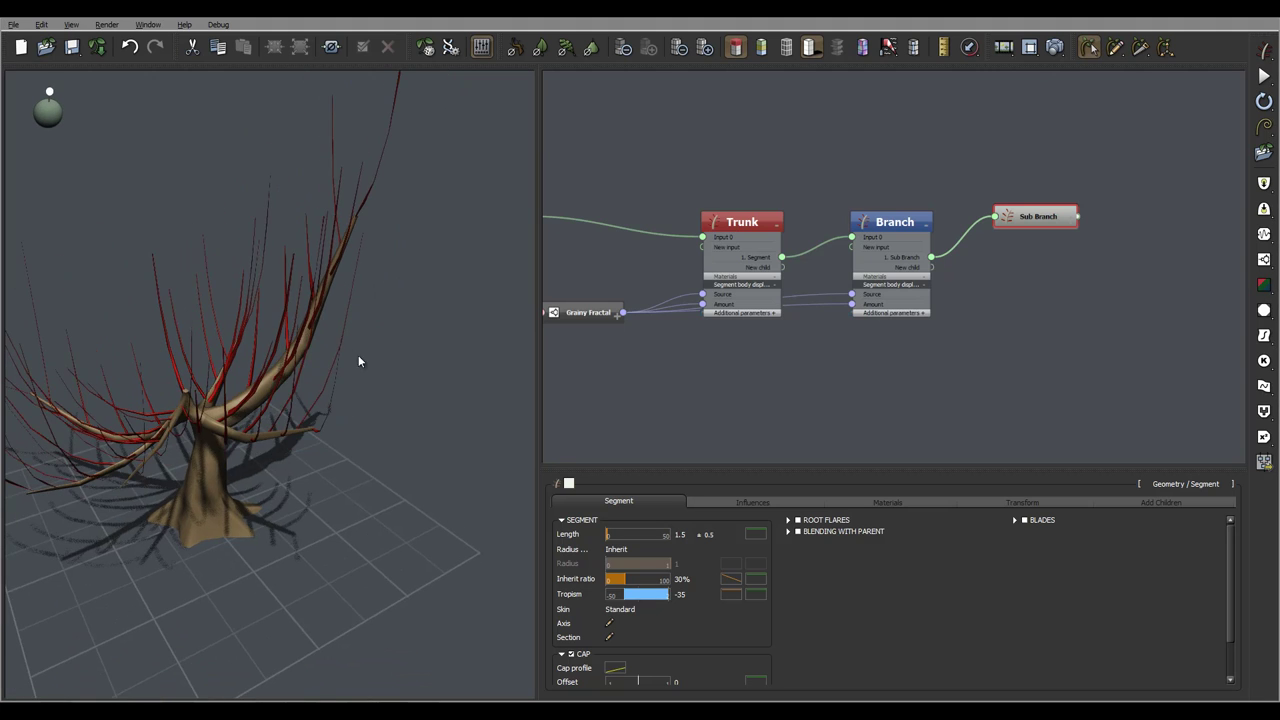
{"action": "left_click_drag", "start_coordinate": [359, 361], "coordinate": [317, 345]}
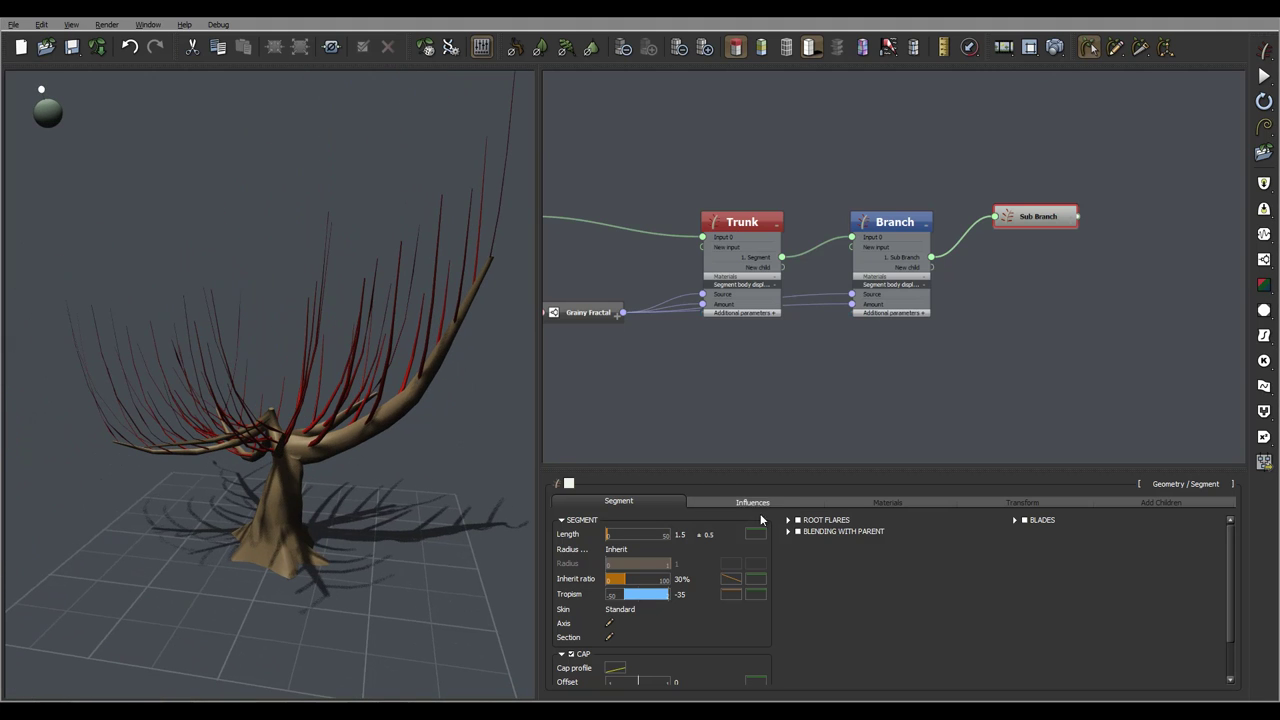
Enable blending with the parent for the Sub Branch segments and inspect their junctions with the branches.
{"action": "left_click", "coordinate": [843, 531]}
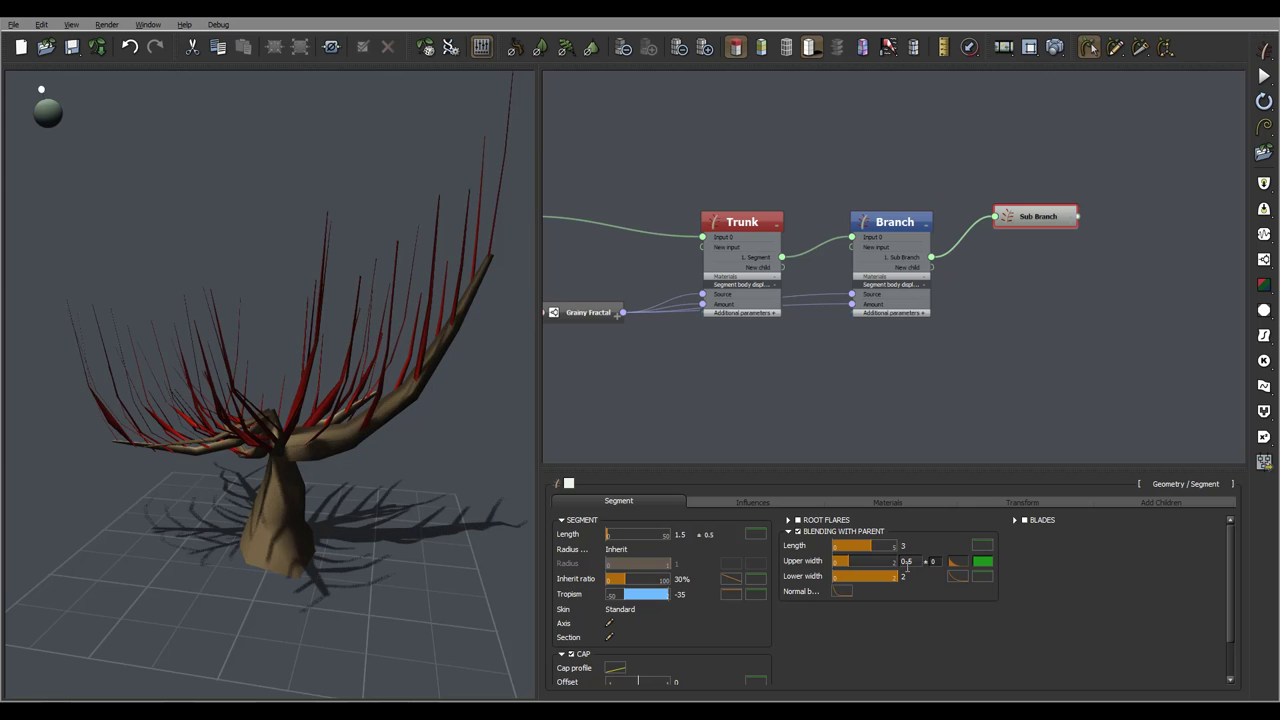
{"action": "left_click_drag", "start_coordinate": [331, 454], "coordinate": [432, 281]}
{"action": "mouse_move", "coordinate": [300, 342]}
{"action": "left_mouse_down"}
{"action": "mouse_move", "coordinate": [320, 302]}
{"action": "mouse_move", "coordinate": [267, 330]}
{"action": "mouse_move", "coordinate": [208, 322]}
{"action": "mouse_move", "coordinate": [366, 315]}
{"action": "mouse_move", "coordinate": [301, 368]}
{"action": "mouse_move", "coordinate": [380, 356]}
{"action": "mouse_move", "coordinate": [306, 374]}
{"action": "mouse_move", "coordinate": [283, 338]}
{"action": "left_mouse_up"}
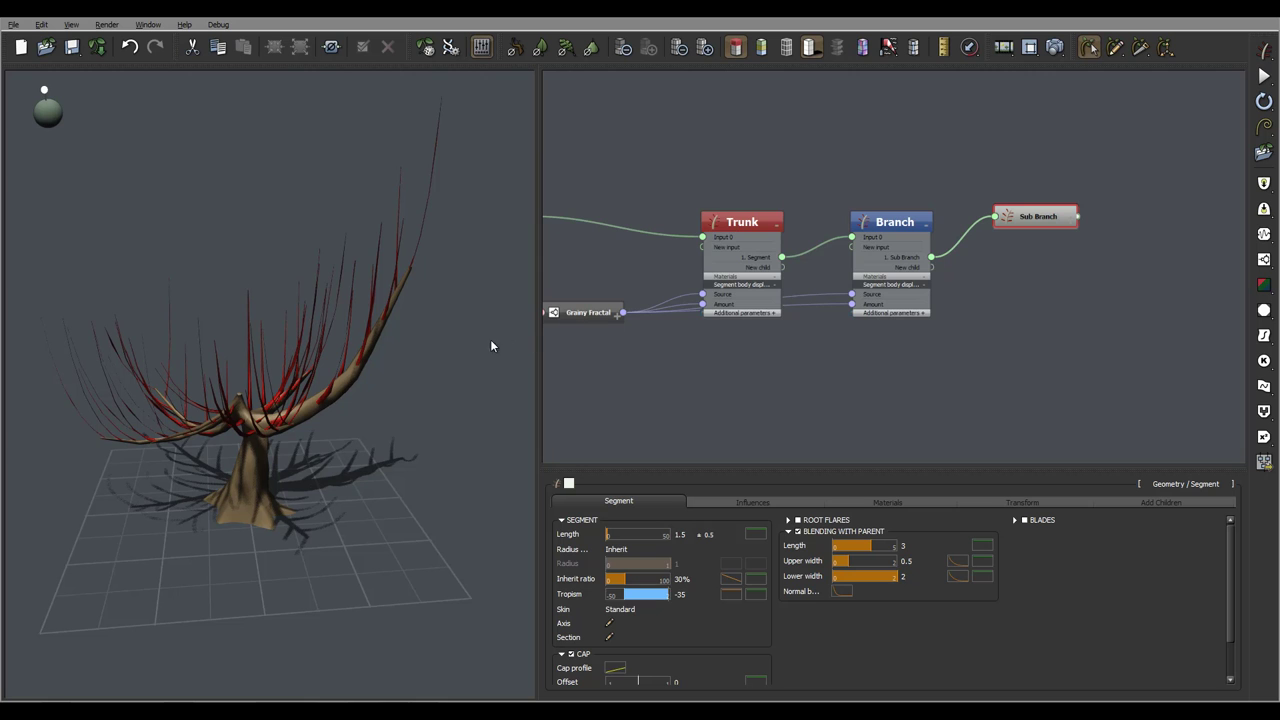